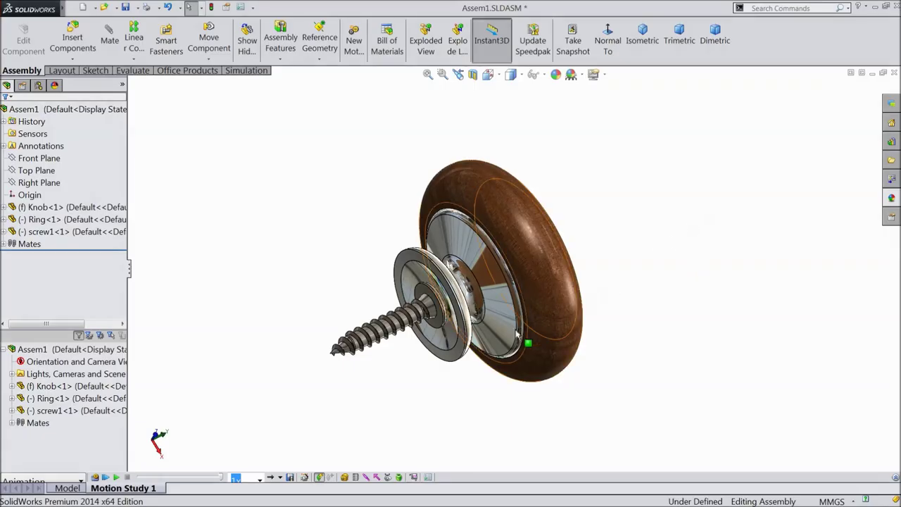
Play the knob assembly's motion study animation.
left_click(116, 478)
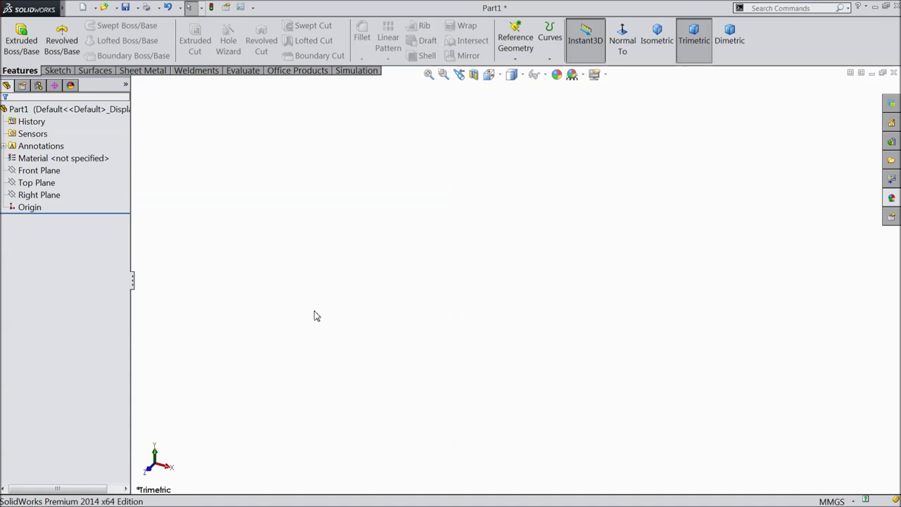
Start a sketch on the Front Plane with vertical and horizontal centerlines through the origin.
left_click(41, 171)
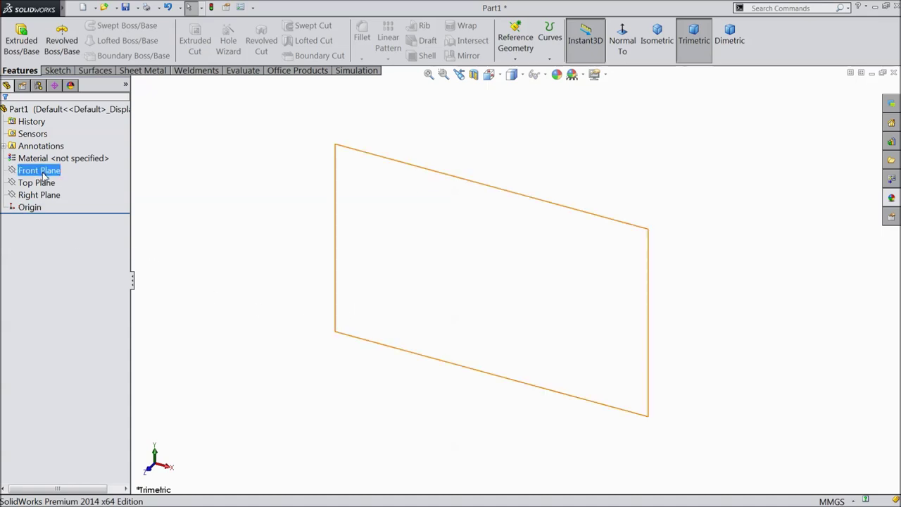
left_click(47, 163)
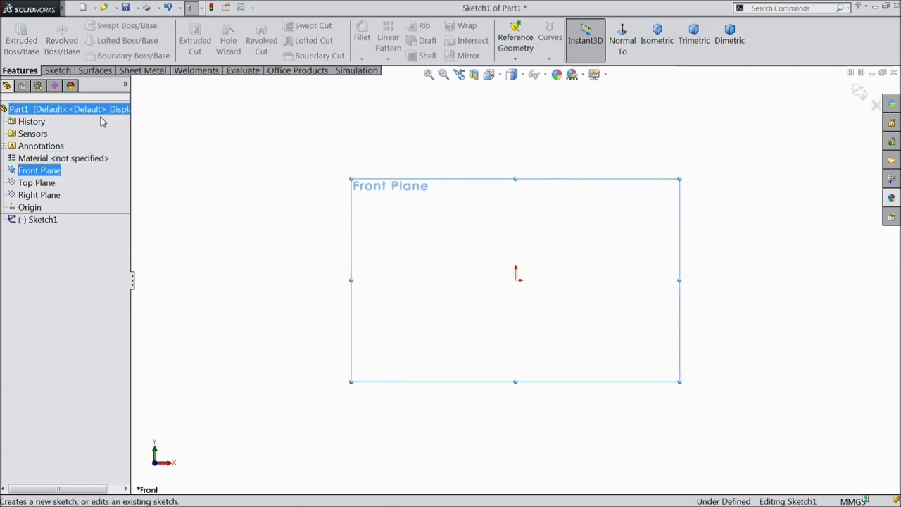
left_click(60, 71)
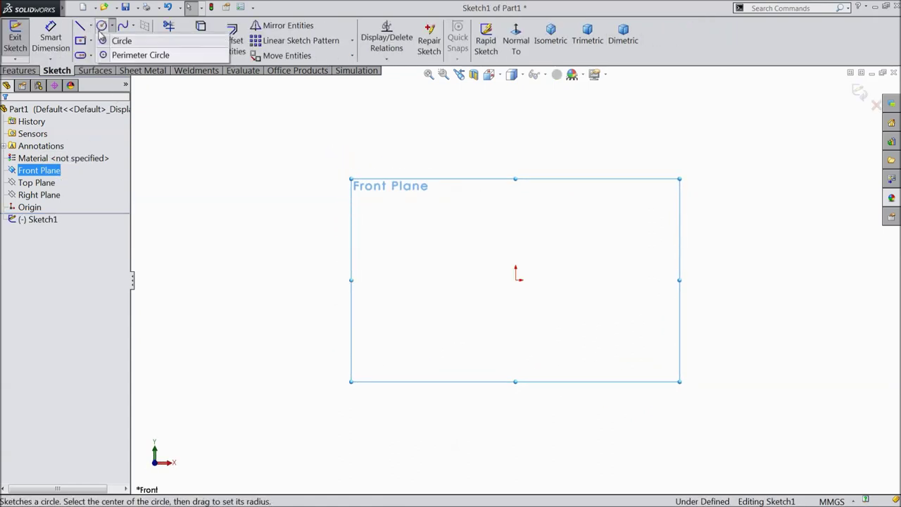
left_click(90, 28)
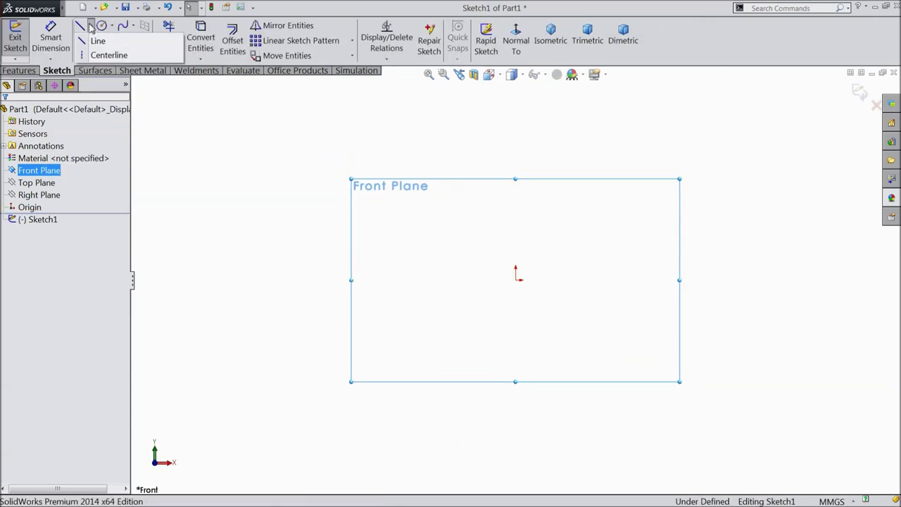
left_click(107, 55)
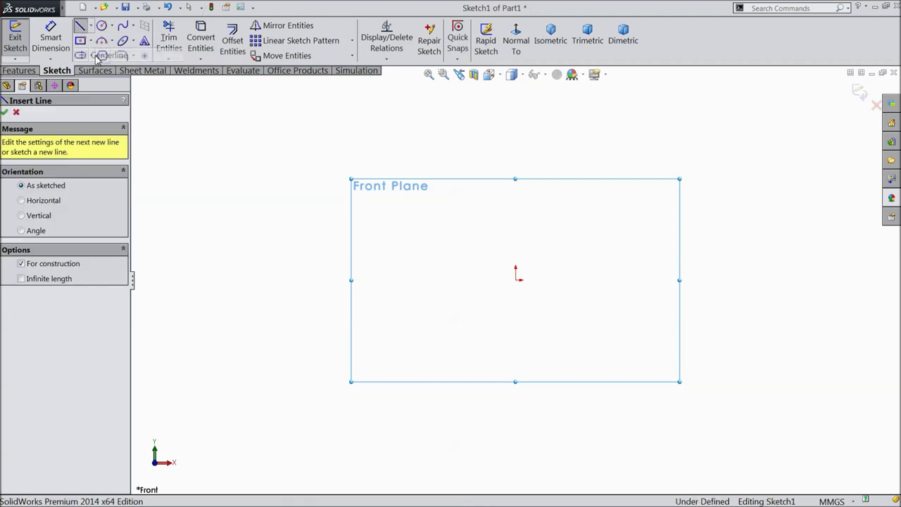
left_click(515, 102)
left_click(516, 280)
left_click(207, 280)
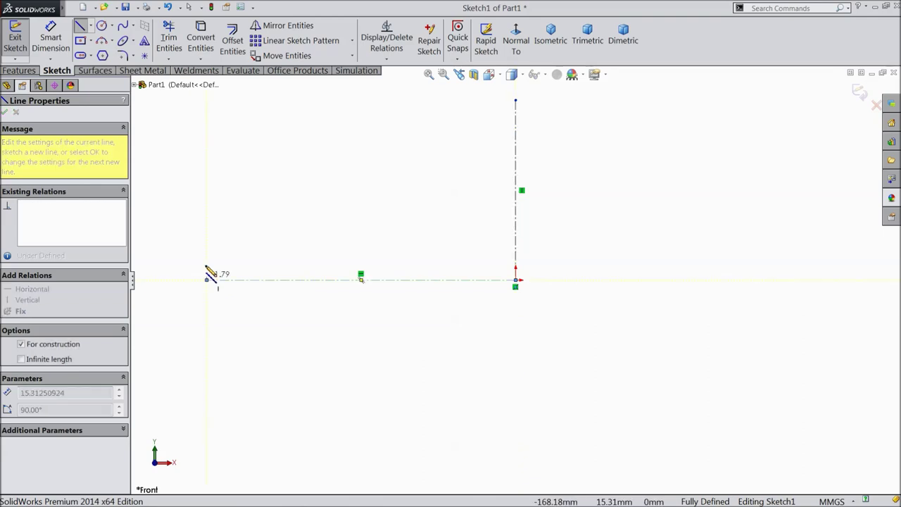
right_click(206, 276)
left_click(220, 97)
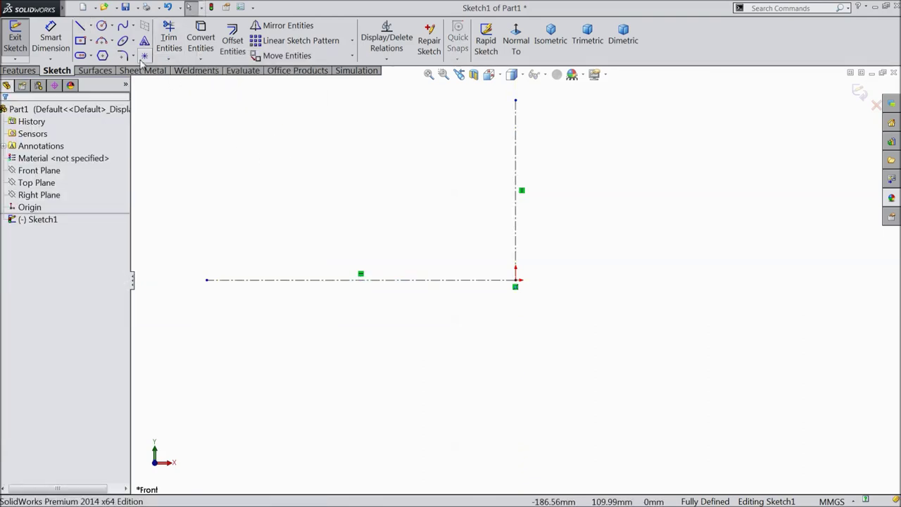
Add two vertical centerlines to the left, crossing the horizontal axis.
left_click(91, 27)
left_click(111, 55)
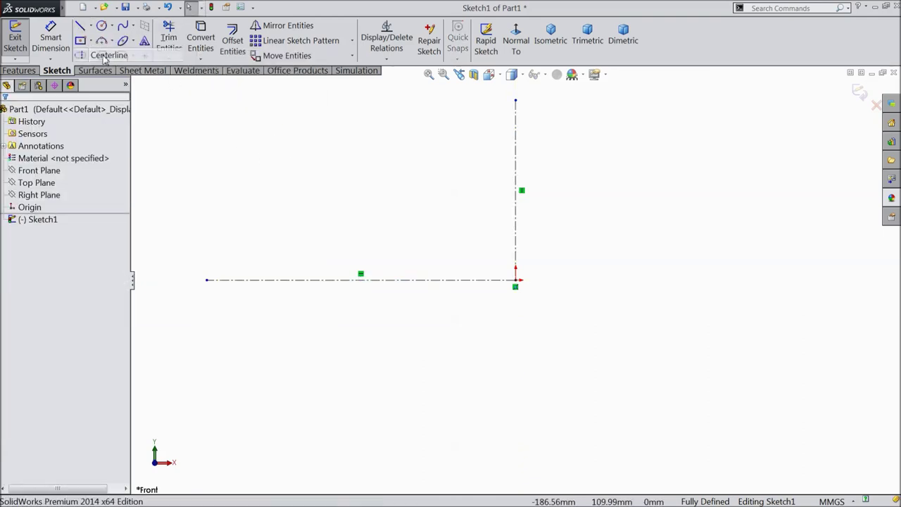
left_click(334, 174)
left_click(334, 366)
right_click(348, 355)
left_click(393, 92)
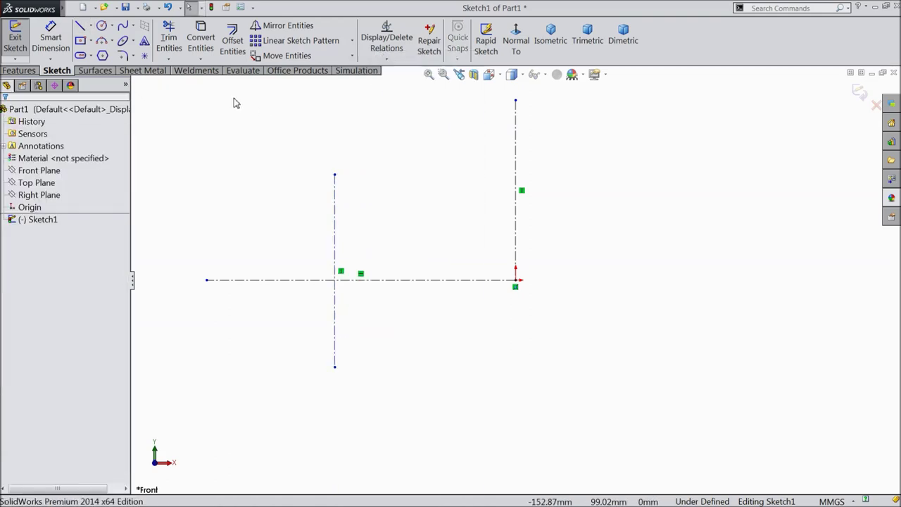
left_click(92, 27)
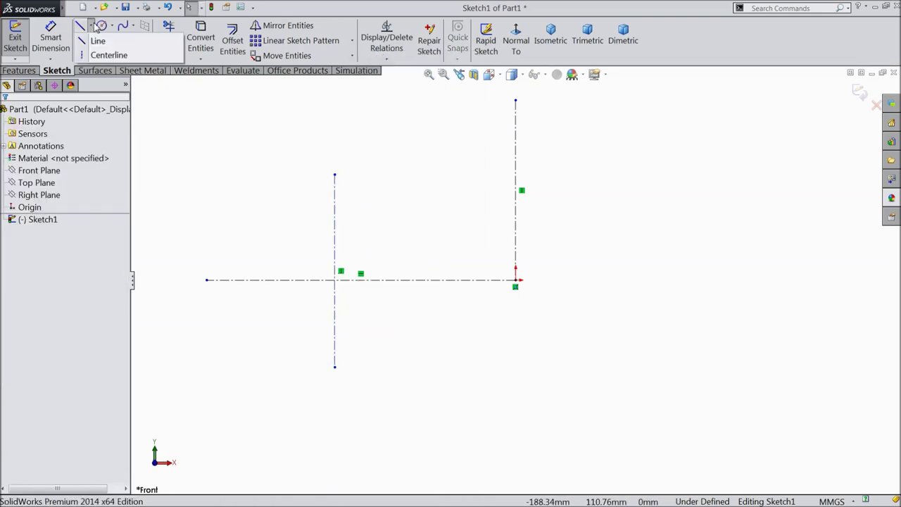
left_click(111, 55)
left_click(264, 174)
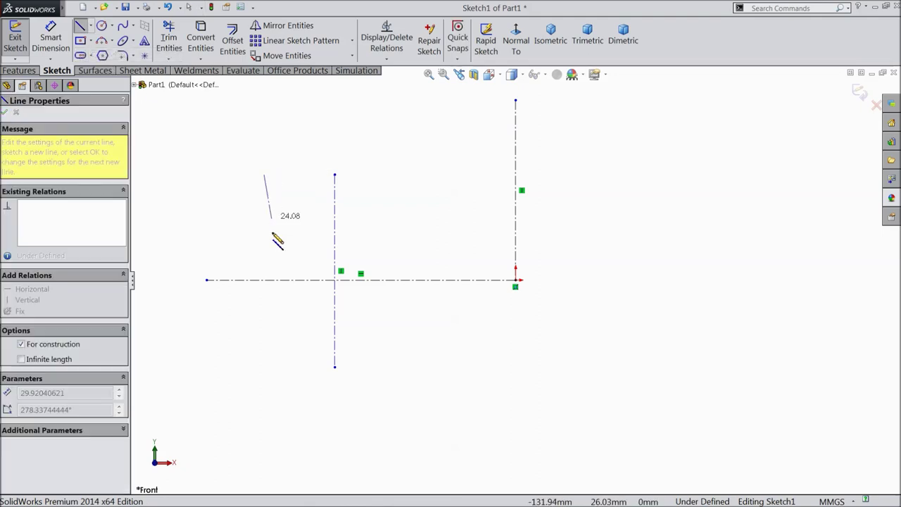
left_click(264, 376)
right_click(264, 375)
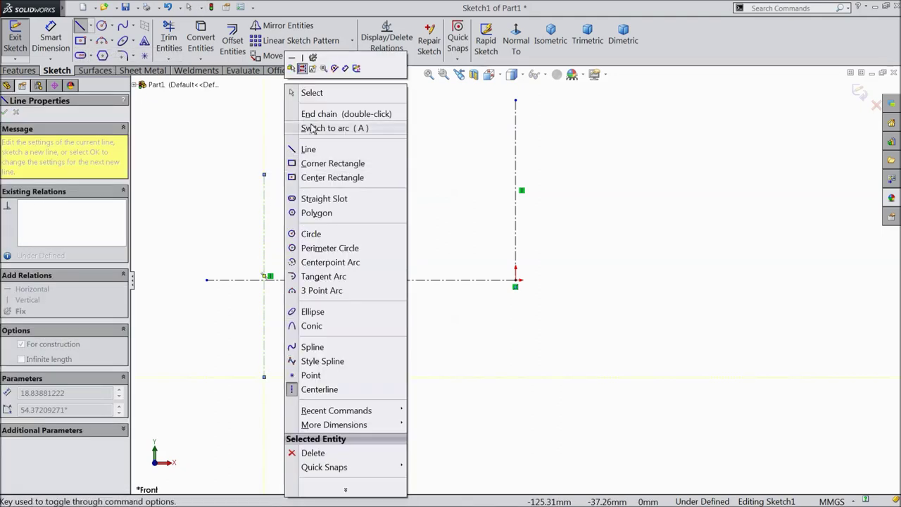
left_click(313, 91)
left_click(51, 39)
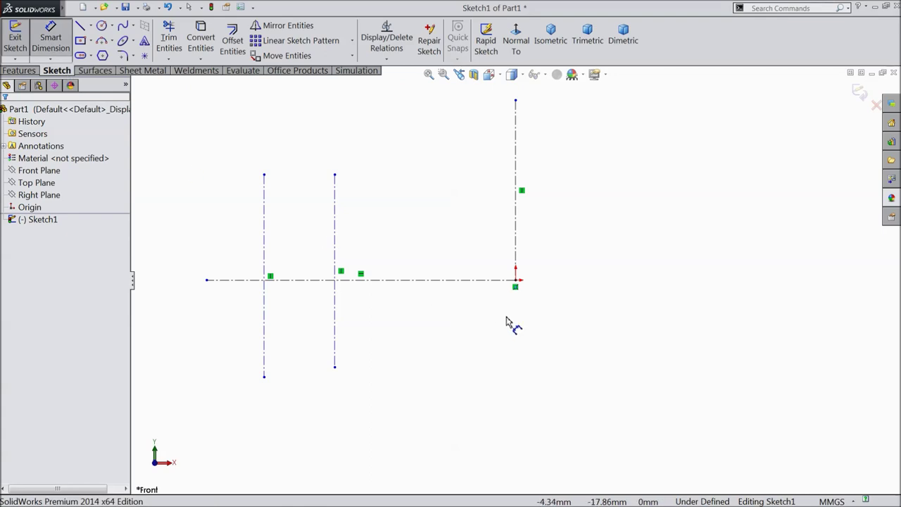
Dimension the vertical centerlines: 18.50 mm from the origin line, 3 mm between the left pair.
left_click(515, 262)
left_click(336, 259)
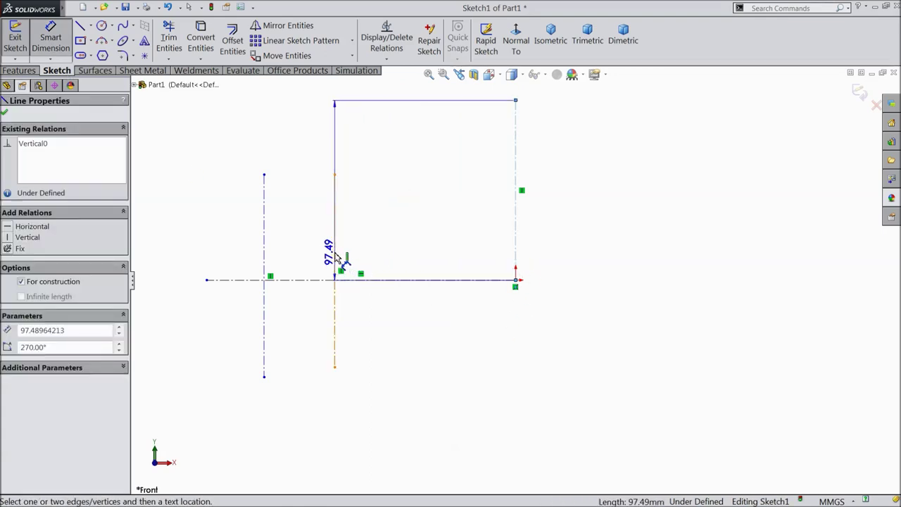
left_click(406, 408)
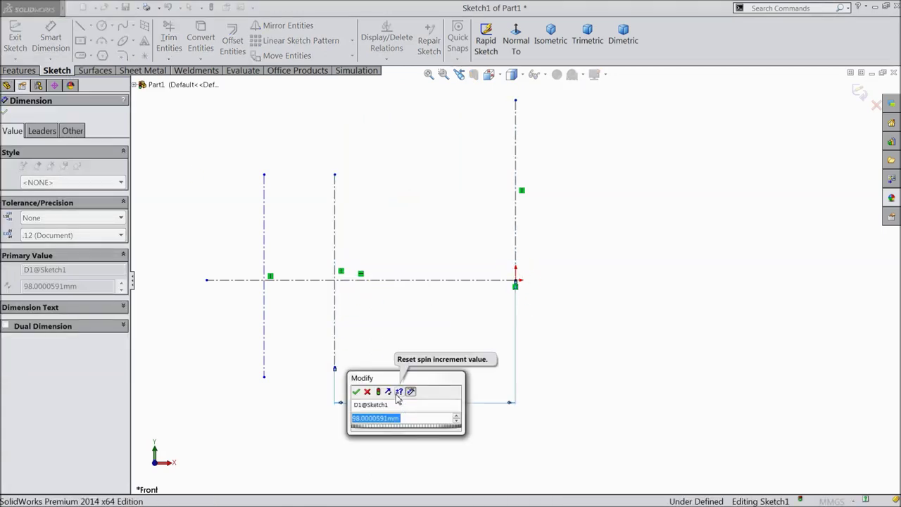
type("18.5")
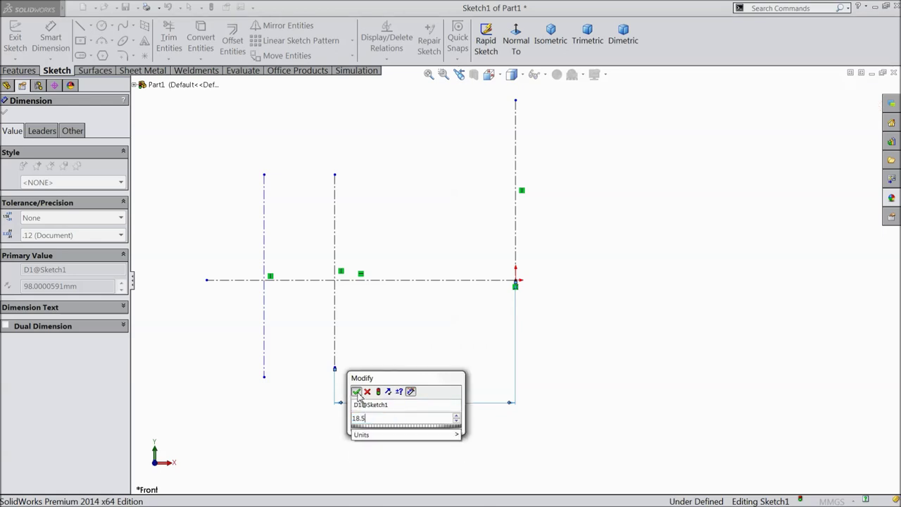
left_click(357, 392)
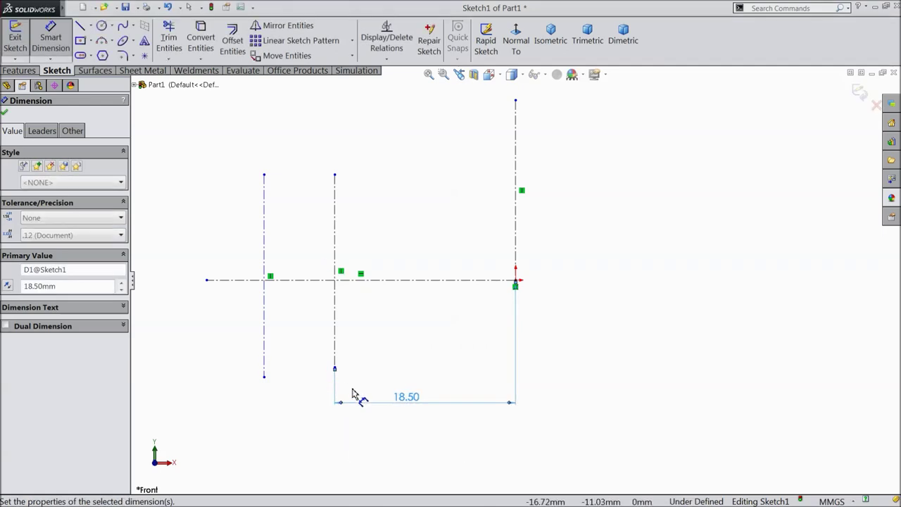
left_click(335, 223)
left_click(264, 204)
left_click(307, 149)
type("3")
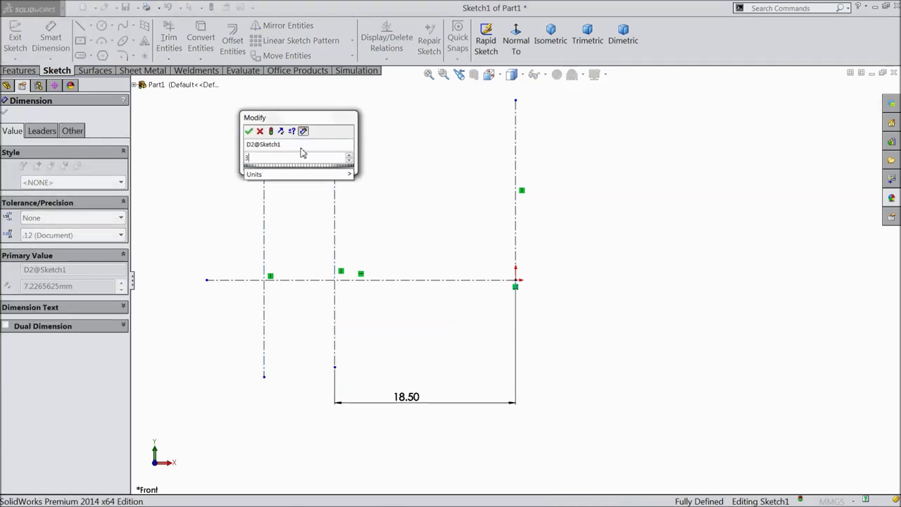
left_click(249, 131)
left_click(6, 113)
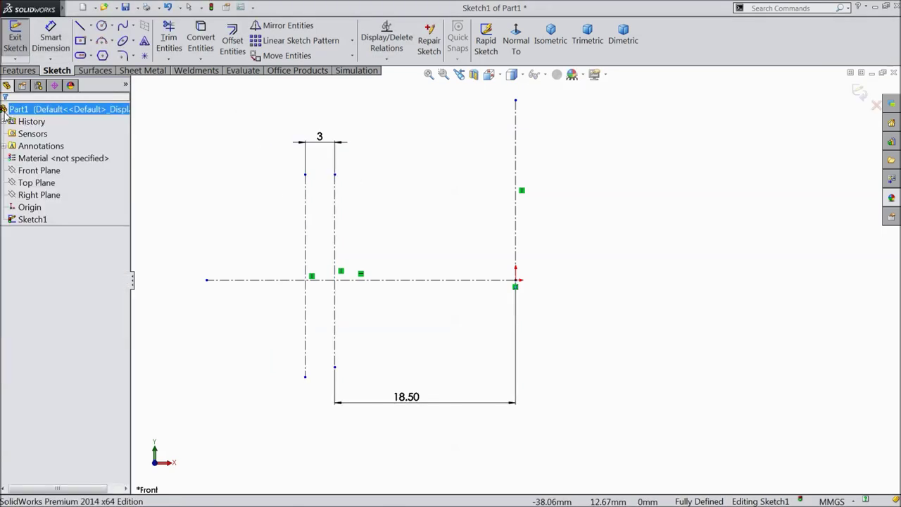
left_click(111, 42)
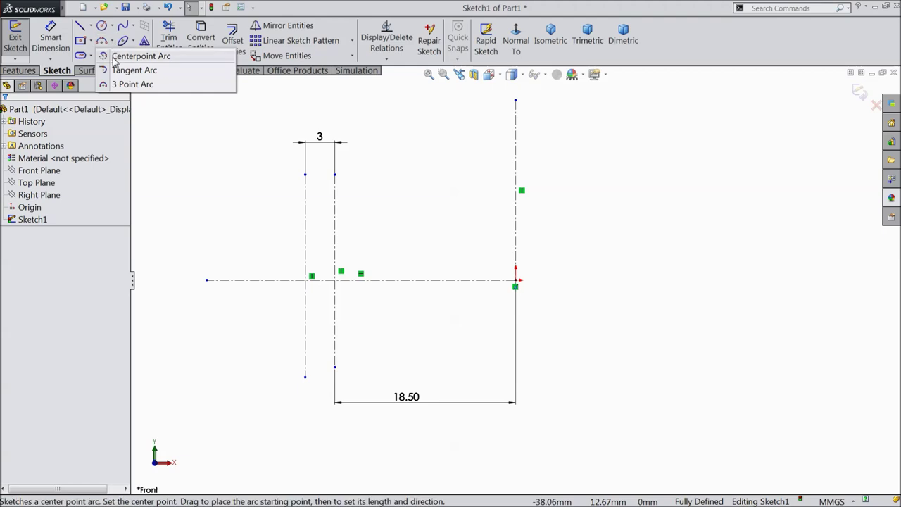
Draw two 180° center-point arcs centered on the two left centerlines.
left_click(137, 57)
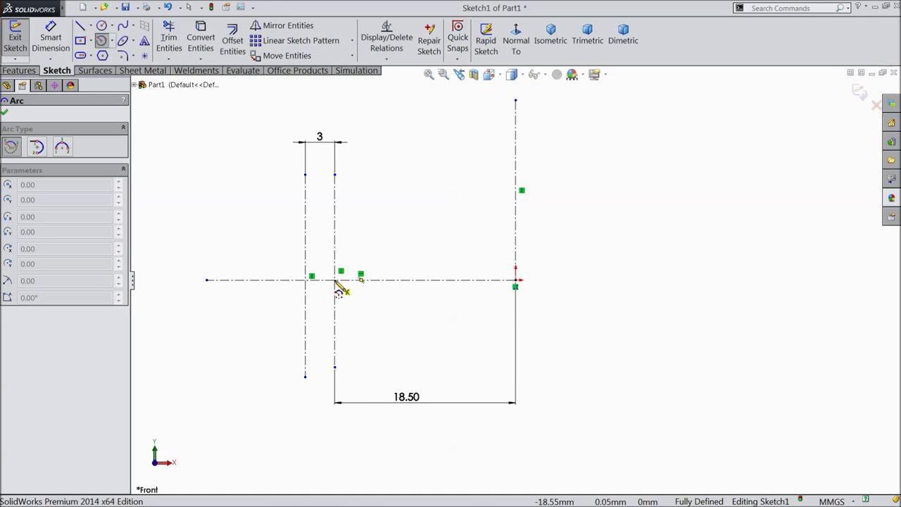
left_click(335, 280)
left_click(336, 192)
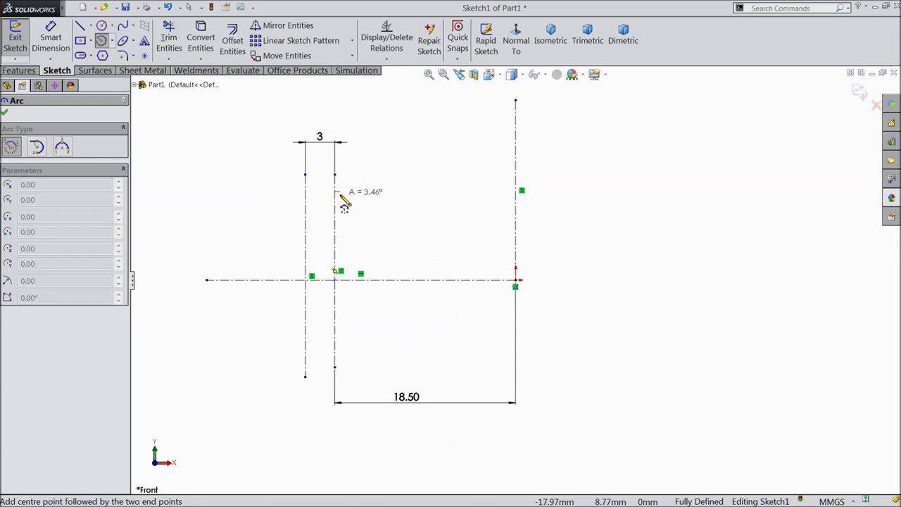
left_click(335, 369)
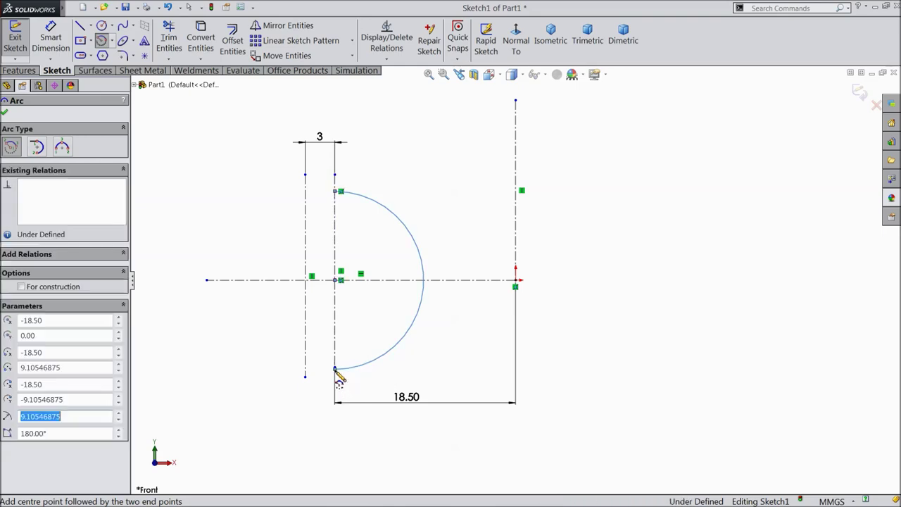
left_click(306, 279)
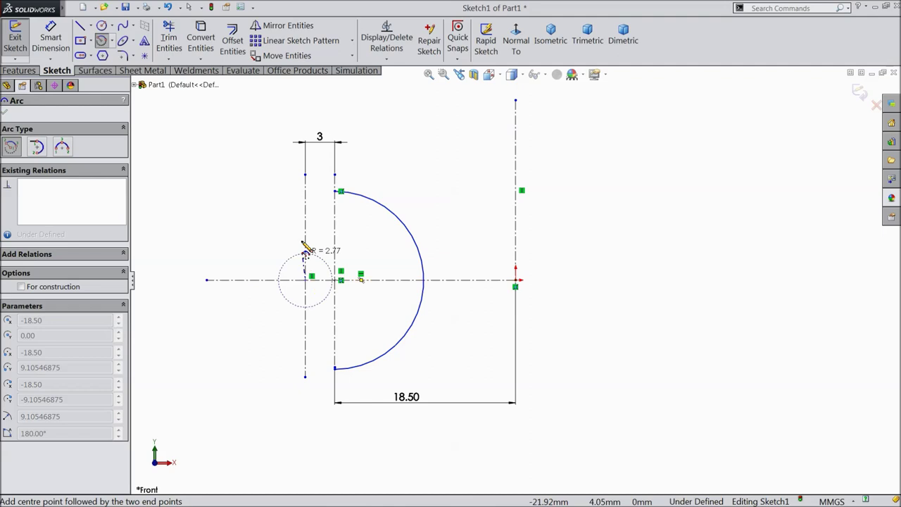
left_click(306, 192)
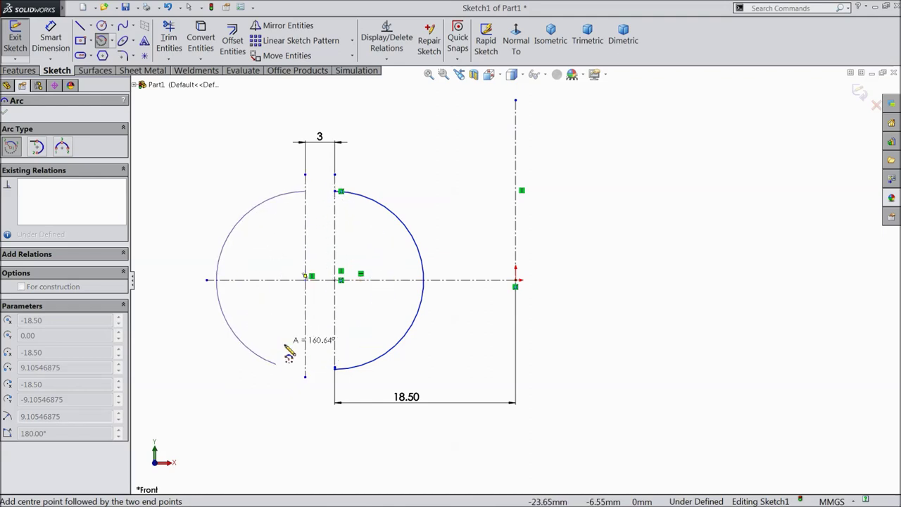
left_click(306, 370)
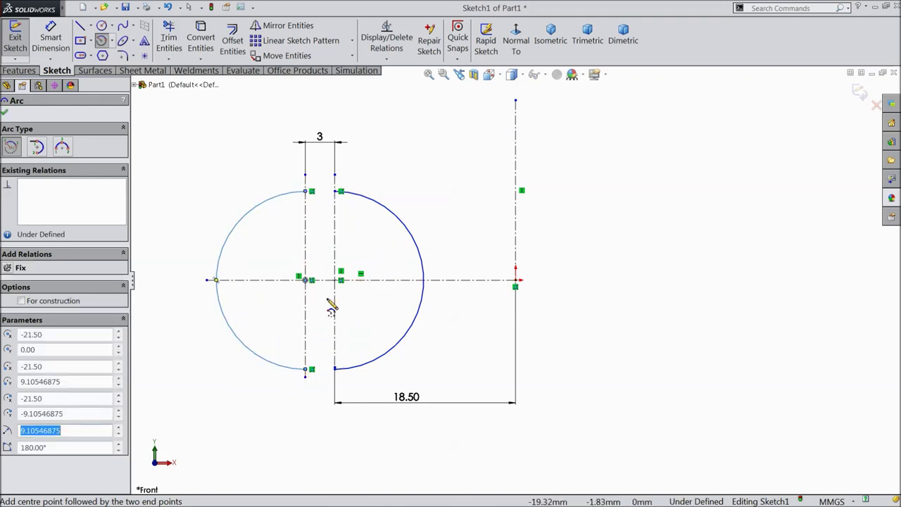
right_click(352, 242)
left_click(378, 106)
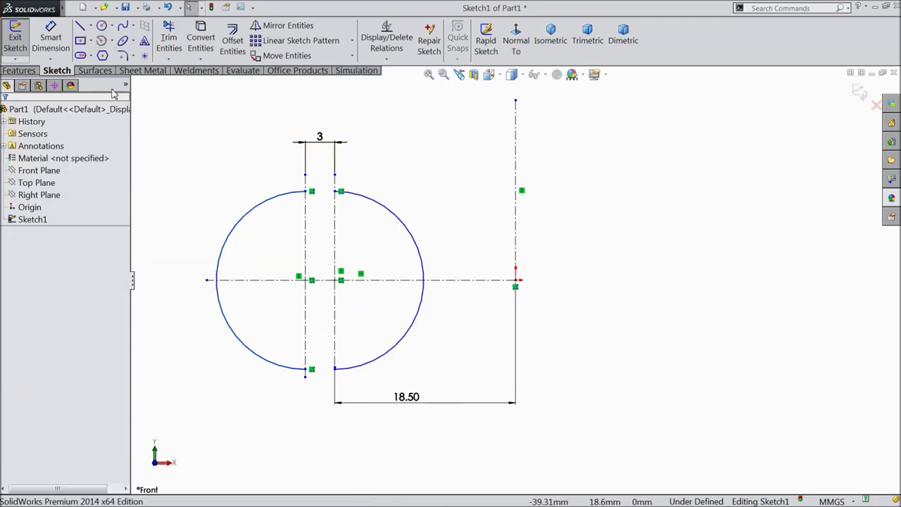
Join the arc ends with 3 mm horizontal lines at the top and bottom.
left_click(80, 26)
left_click(305, 192)
left_click(334, 191)
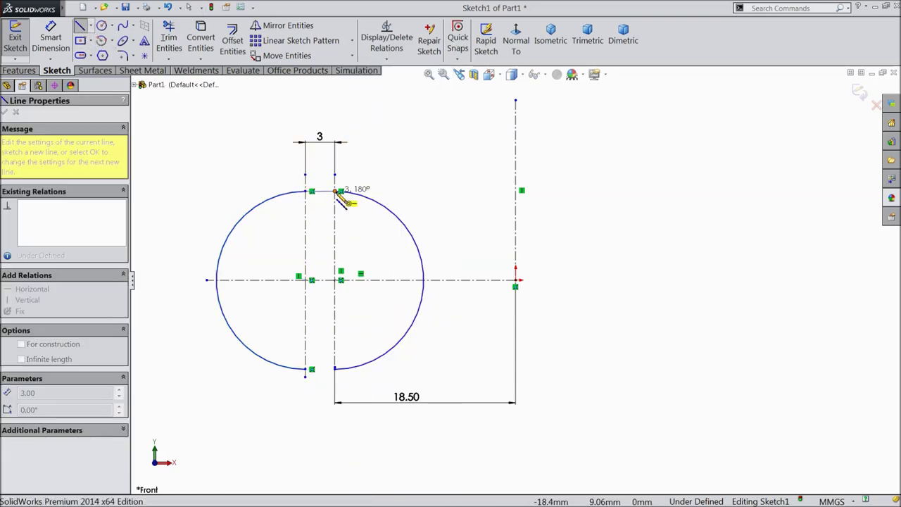
left_click(305, 369)
left_click(334, 368)
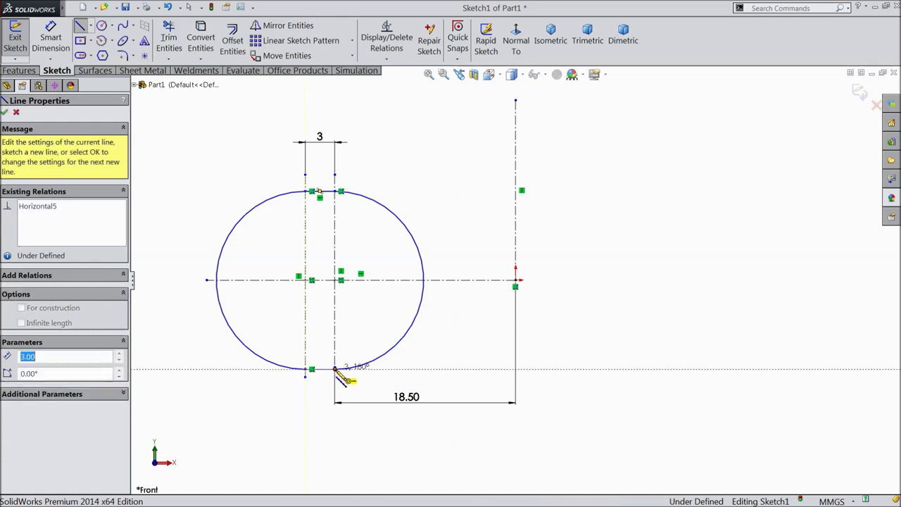
scroll(346, 392, "down", 5)
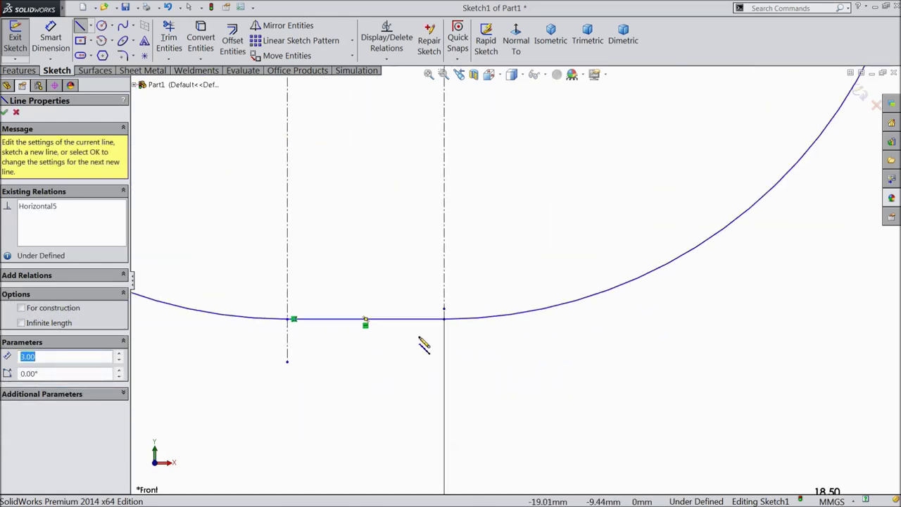
scroll(424, 345, "up", 6)
scroll(476, 242, "down", 3)
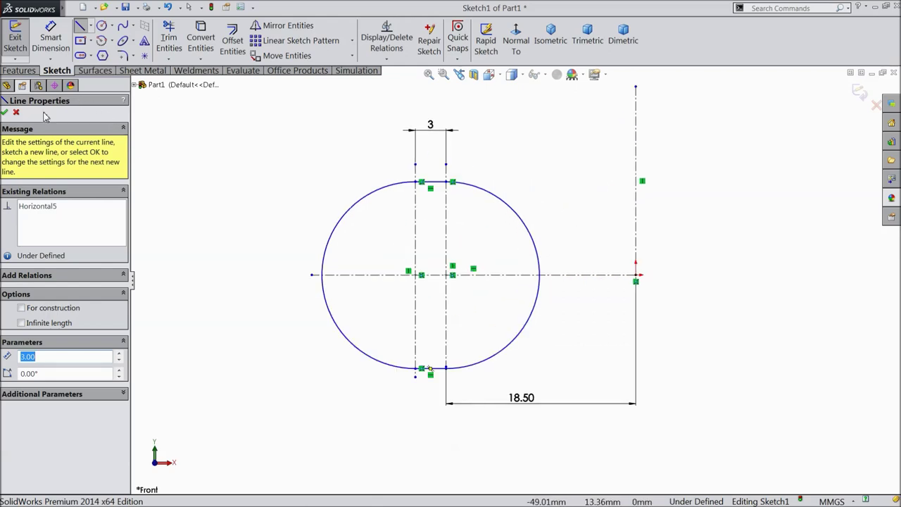
left_click(5, 114)
left_click(51, 39)
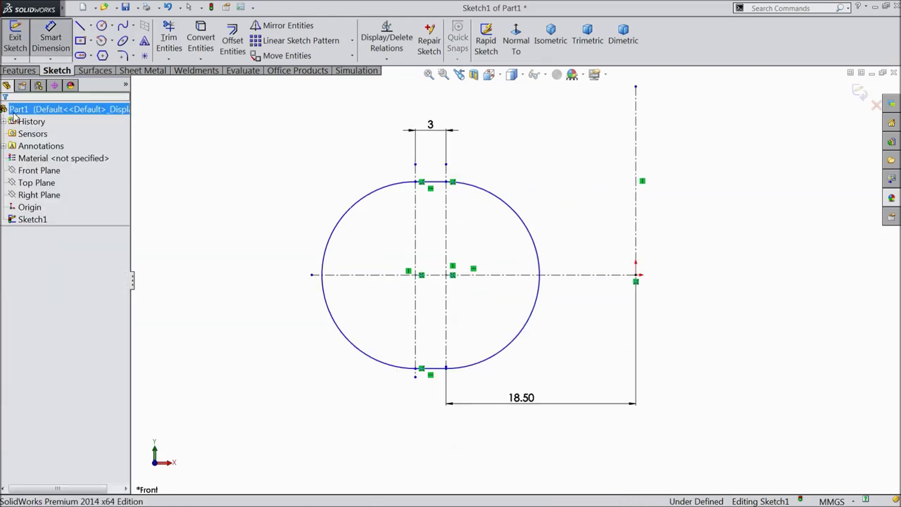
Dimension the left arc to a 7.50 mm radius, fully defining the sketch.
left_click(328, 248)
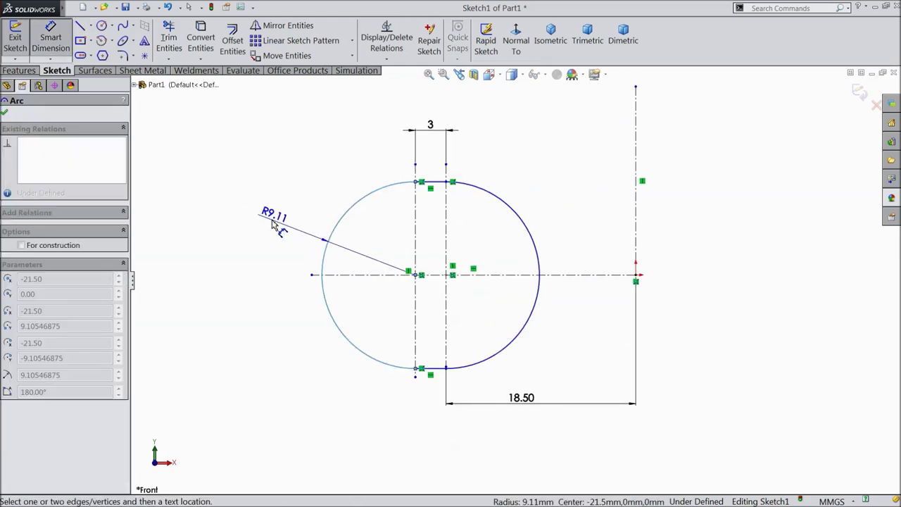
left_click(273, 223)
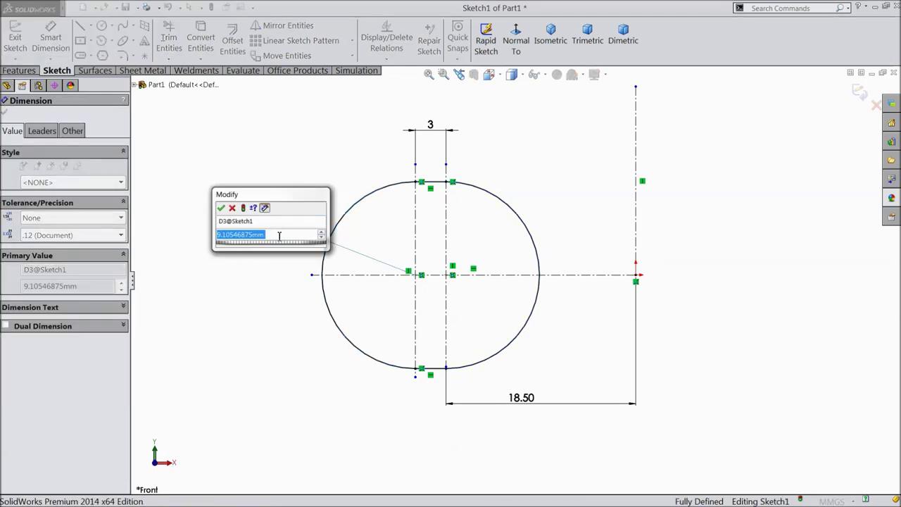
type("7.5")
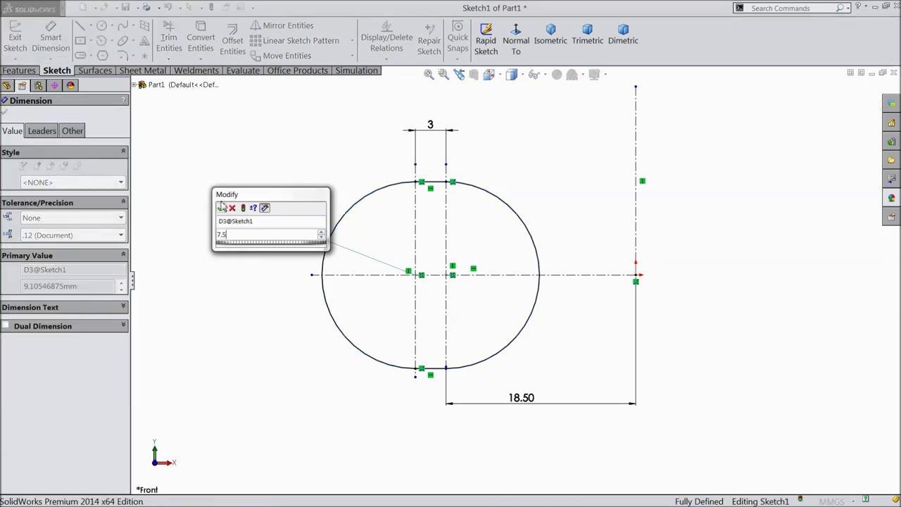
left_click(221, 209)
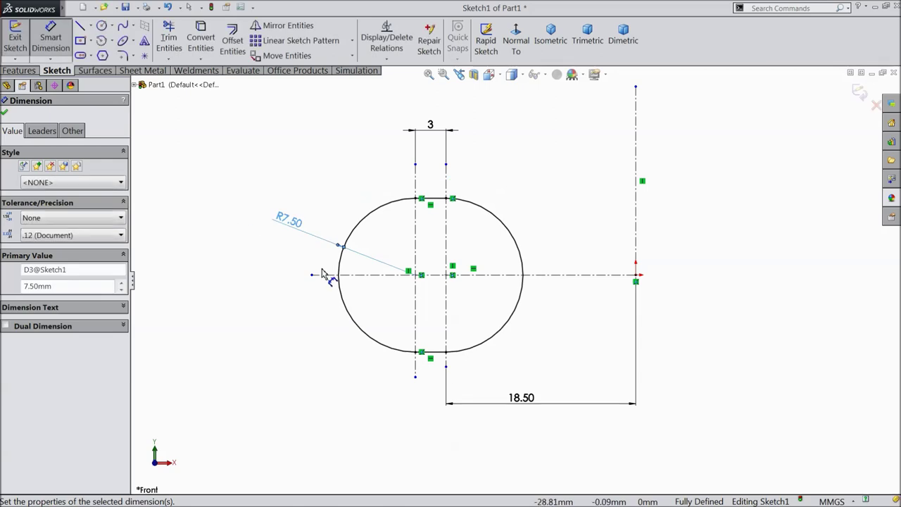
scroll(493, 345, "up", 2)
key("z")
key("z")
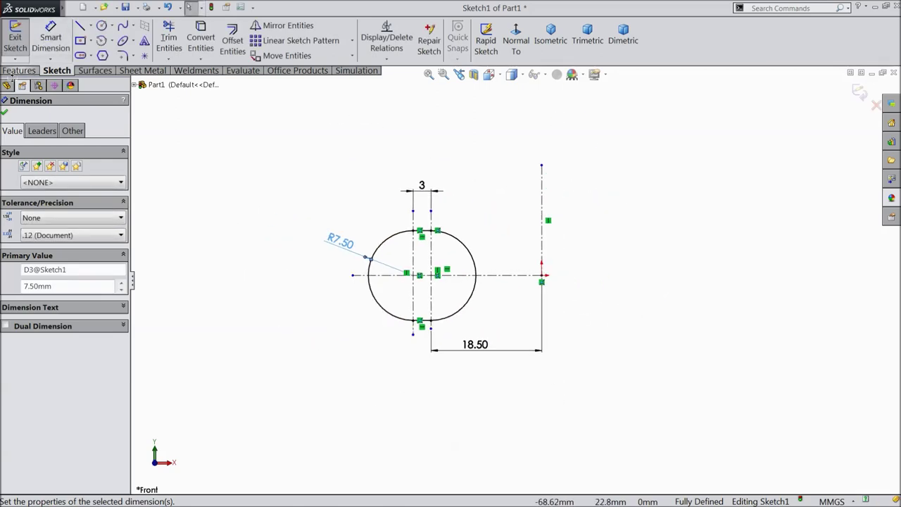
left_click(14, 71)
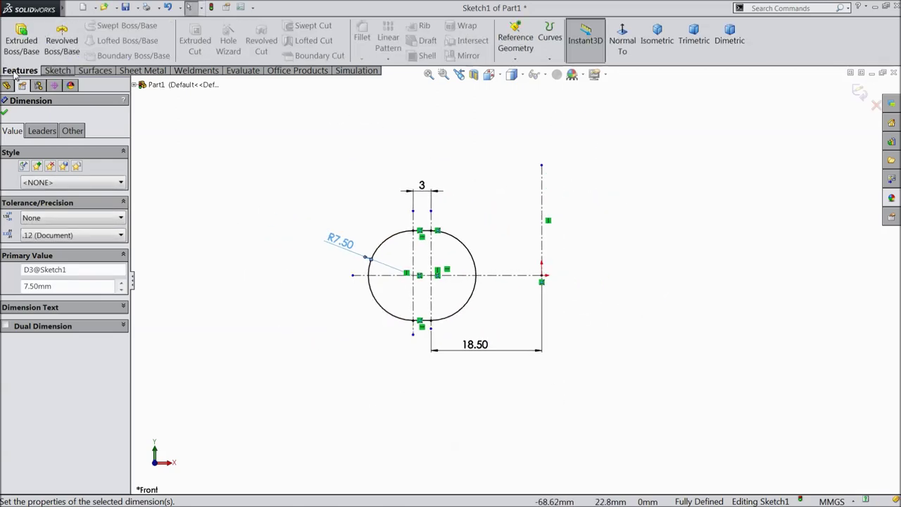
Revolve the profile a full 360° around the vertical centerline into Revolve1.
left_click(63, 46)
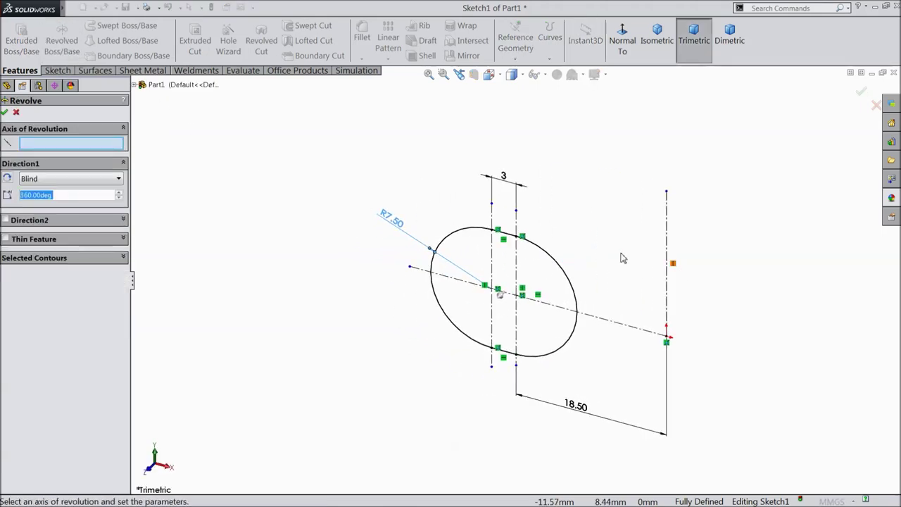
left_click(667, 228)
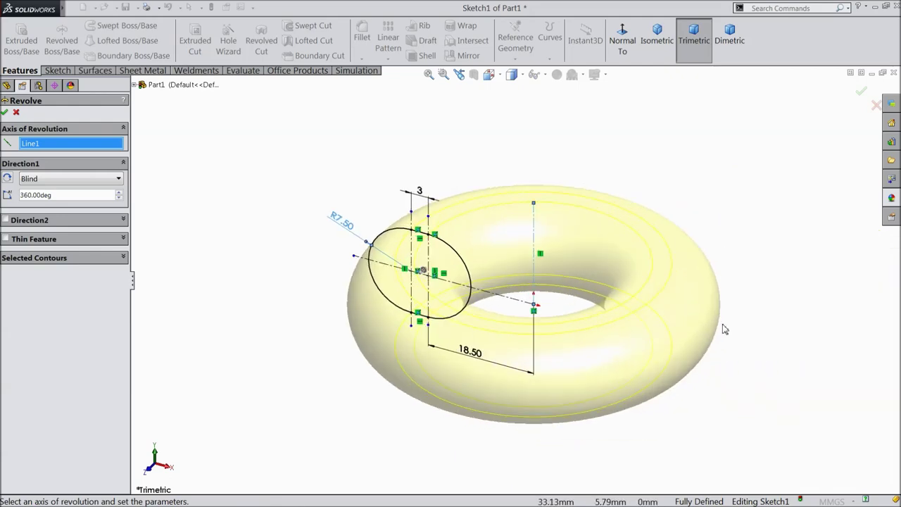
scroll(708, 331, "down", 1)
scroll(659, 338, "up", 1)
scroll(520, 286, "down", 1)
scroll(390, 262, "up", 1)
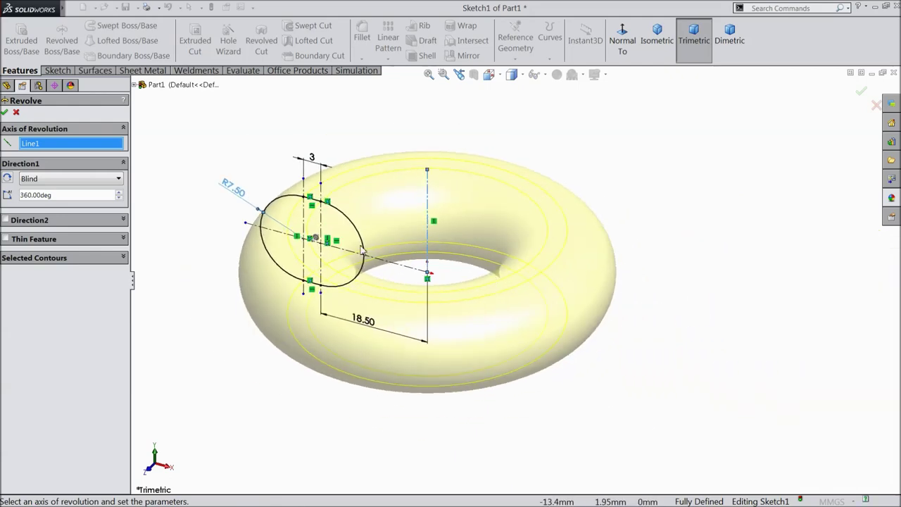
scroll(327, 236, "down", 1)
left_click(5, 112)
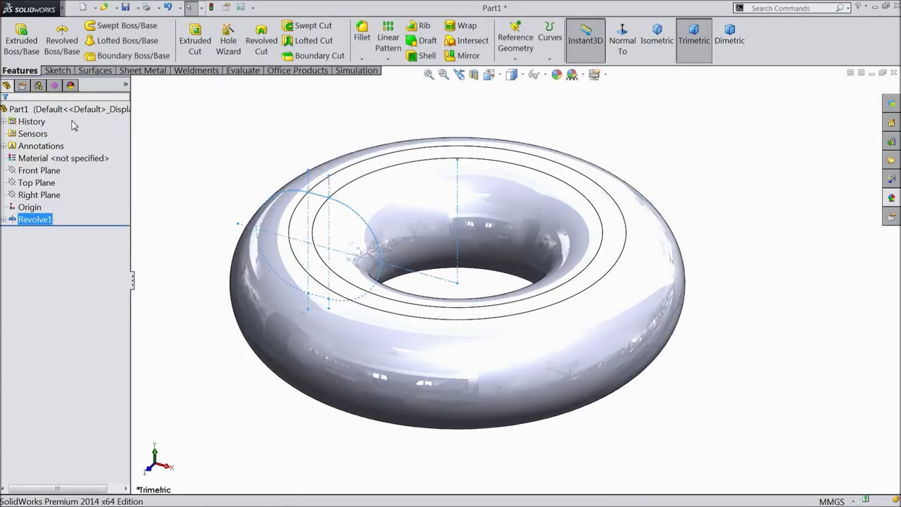
Apply the Organic > Wood 'polished mahogany 2d' appearance to the whole part.
left_click(20, 109)
left_click(891, 201)
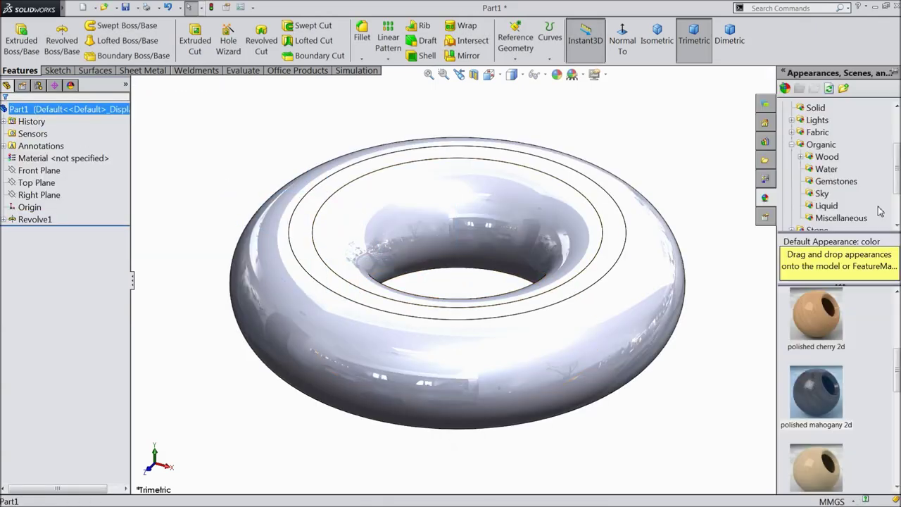
left_click(819, 145)
left_click(826, 157)
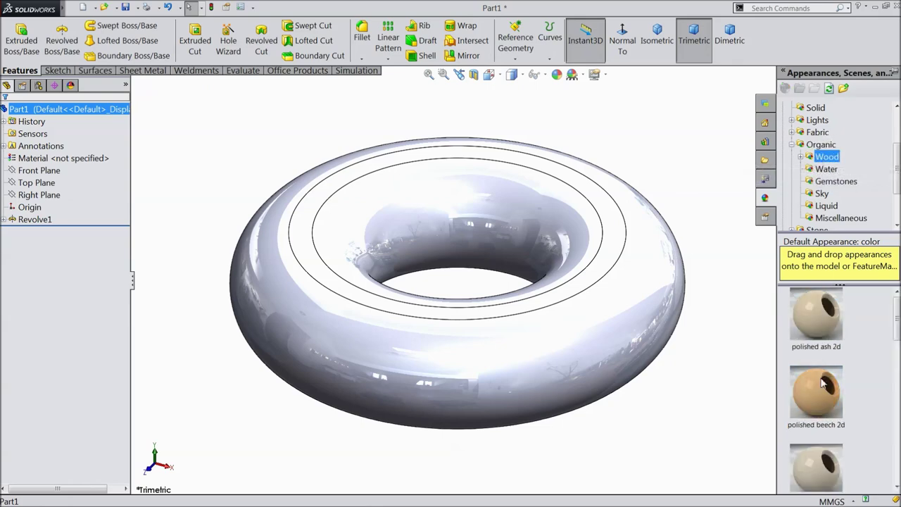
scroll(822, 384, "down", 2)
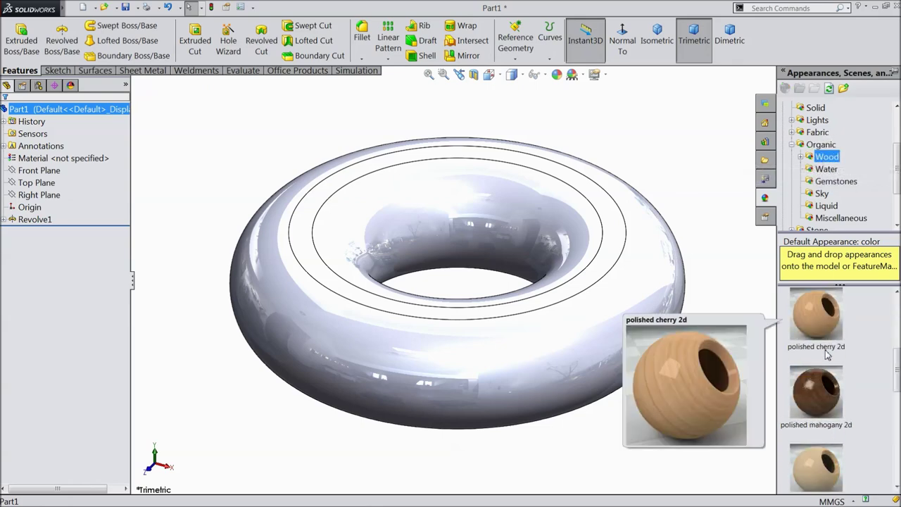
double_click(816, 394)
middle_click_drag(701, 252, 648, 453)
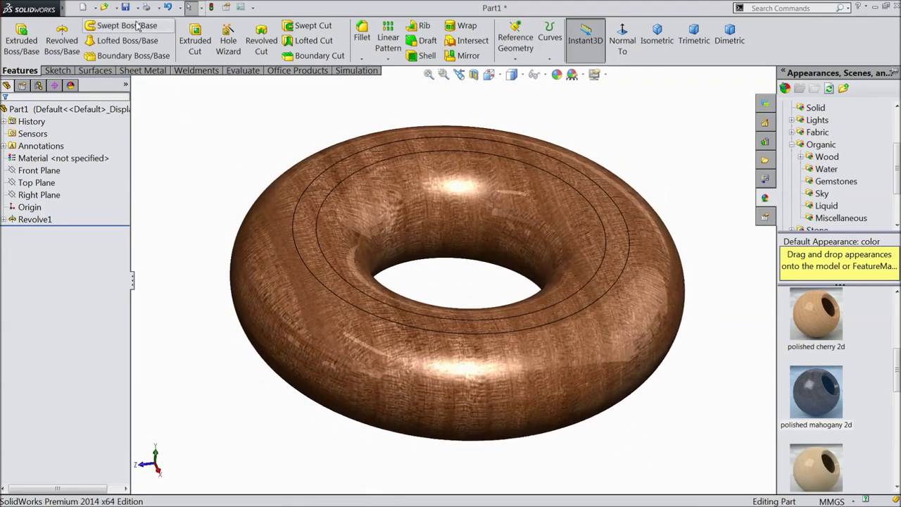
Create and name a new folder on the Desktop in the Save dialog.
left_click(127, 10)
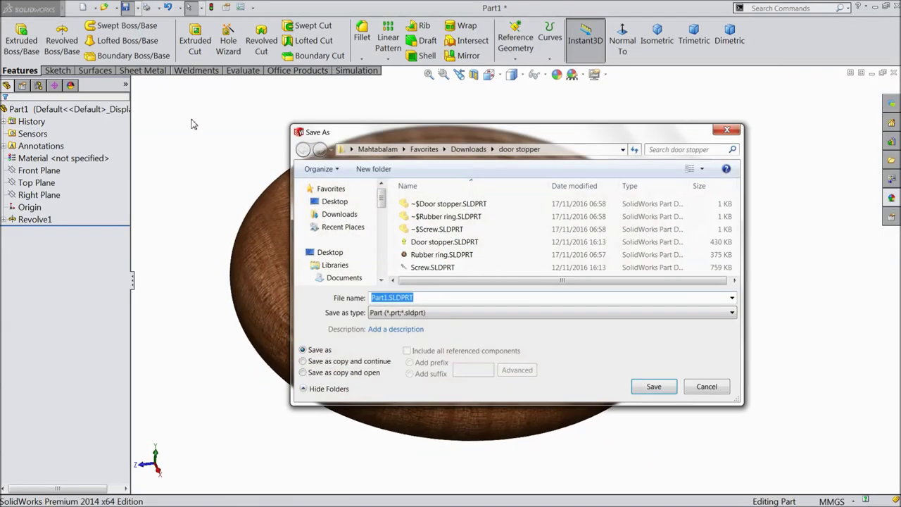
left_click(347, 203)
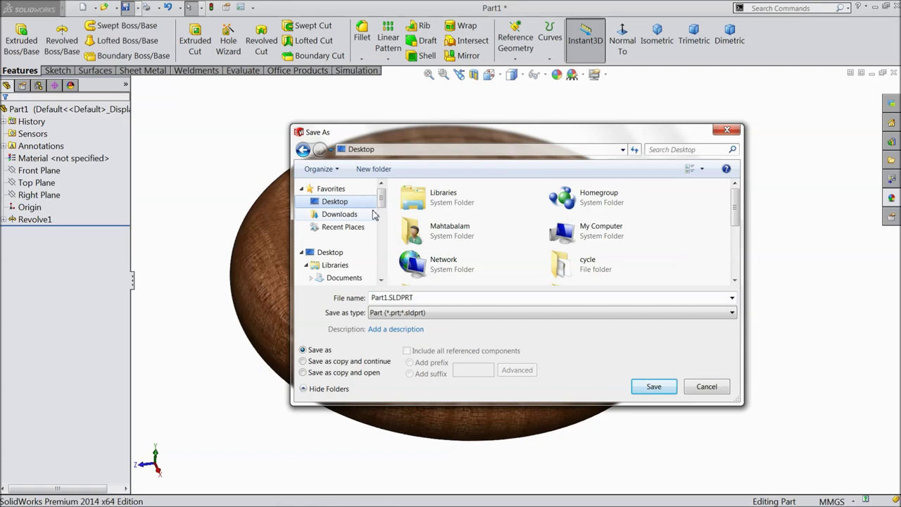
left_click(373, 169)
type("d")
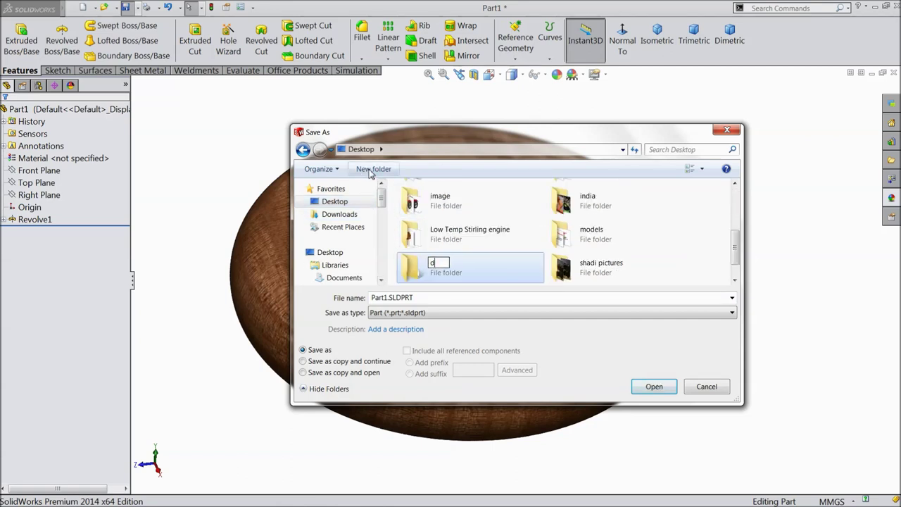
type("oor Knob")
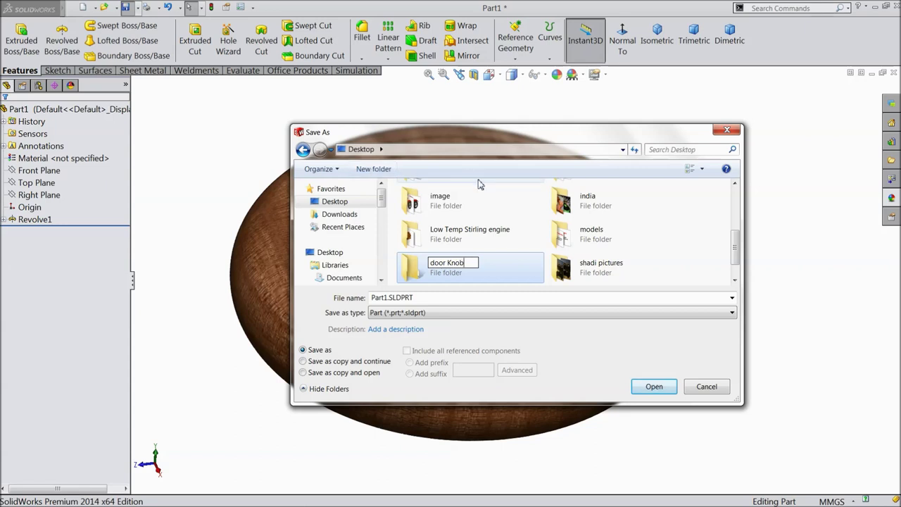
left_click(415, 298)
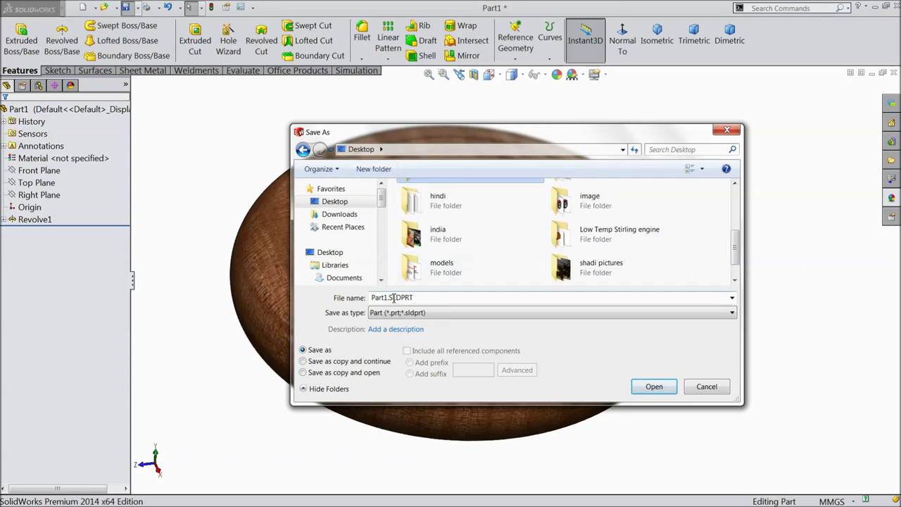
Save the part as Ring.SLDPRT in place of the Part1 name.
left_click(371, 298)
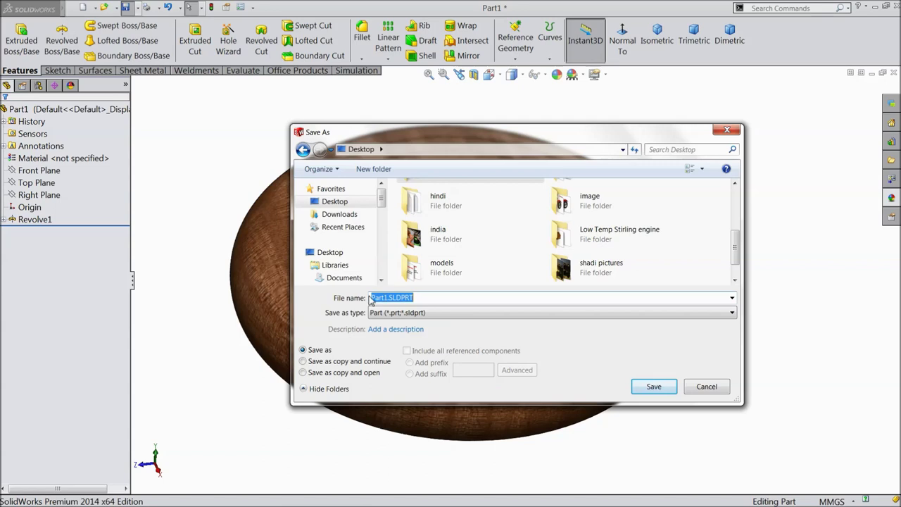
left_click(390, 298)
left_click_drag(387, 299, 370, 297)
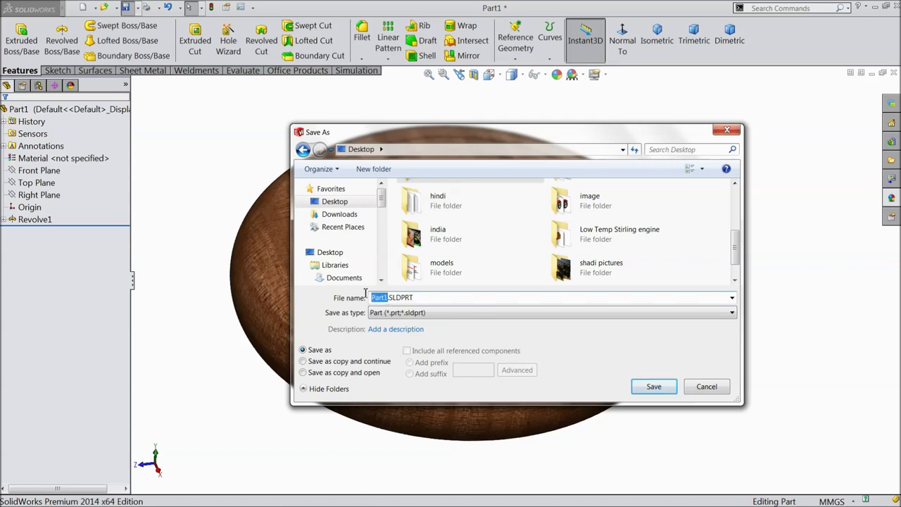
type("Rubber rin")
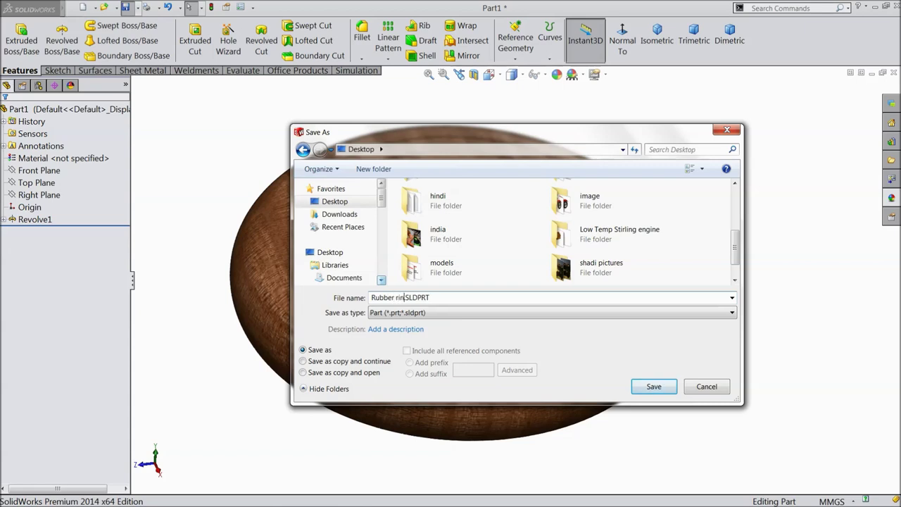
key("BackSpace")
type("i")
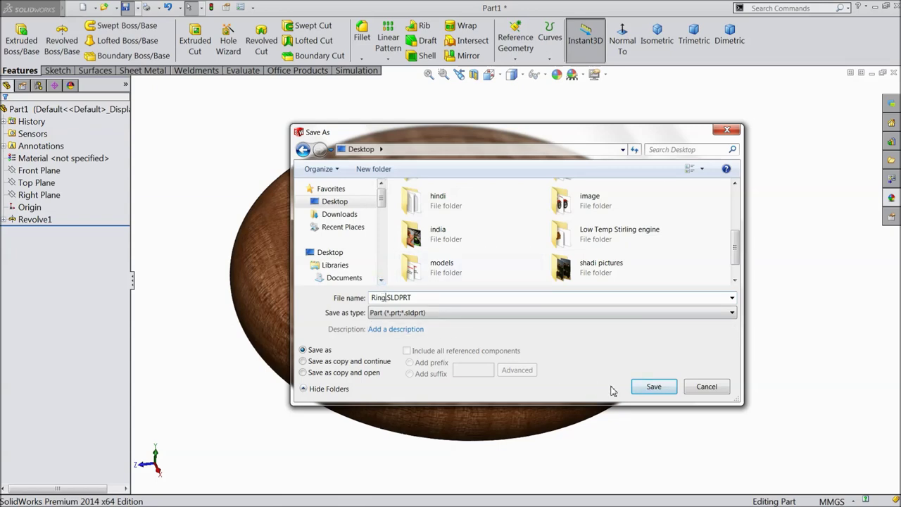
left_click(653, 387)
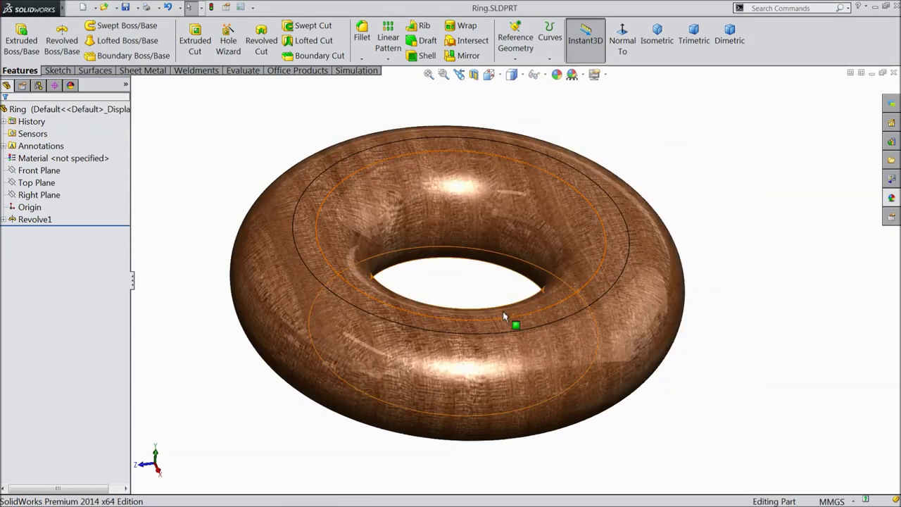
Start a sketch on the Front Plane of the new part Part2.
scroll(504, 318, "down", 2)
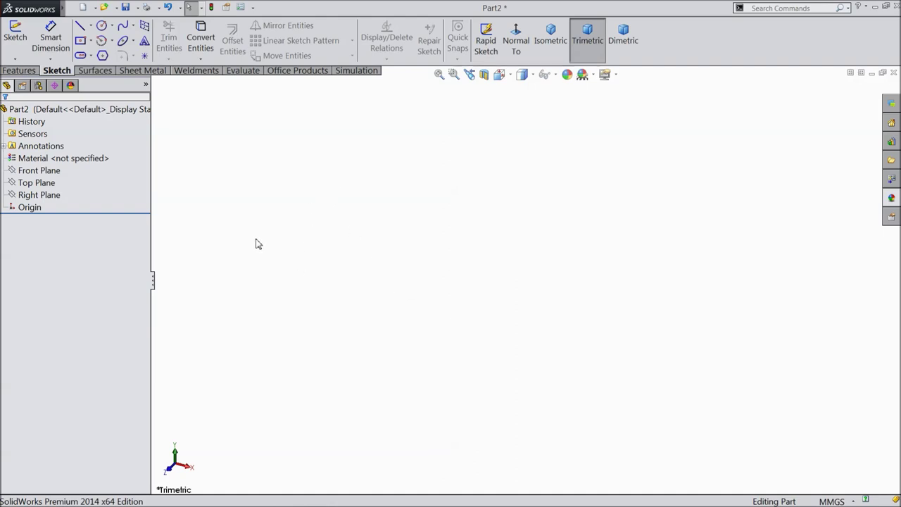
left_click(43, 171)
left_click(58, 154)
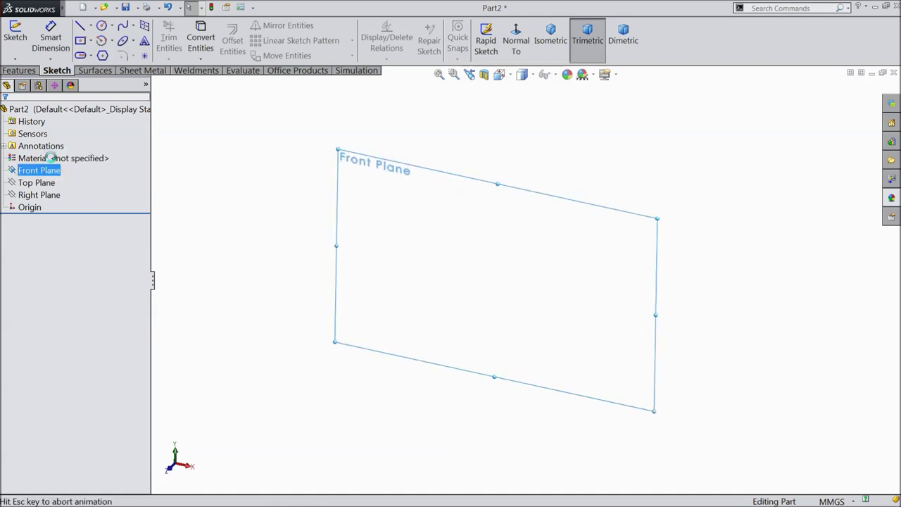
Draw vertical and horizontal centerlines meeting at the origin.
left_click(91, 26)
left_click(107, 57)
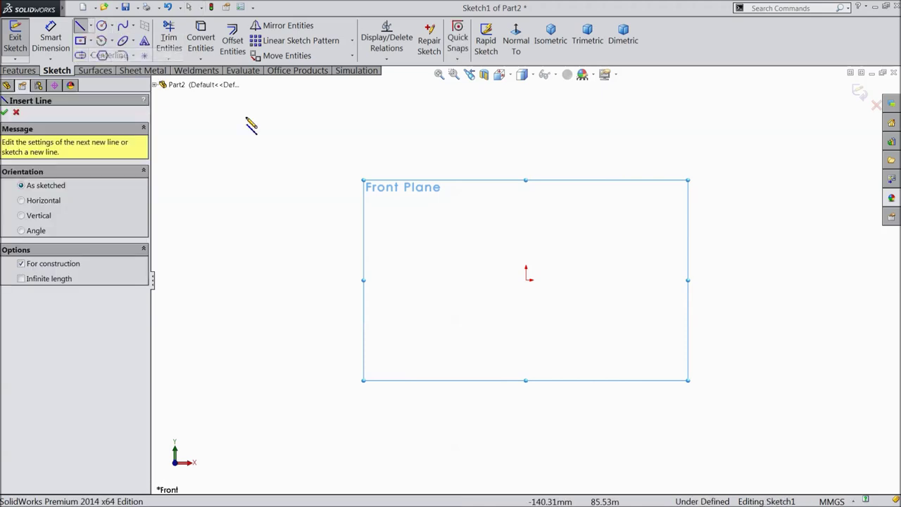
left_click(526, 100)
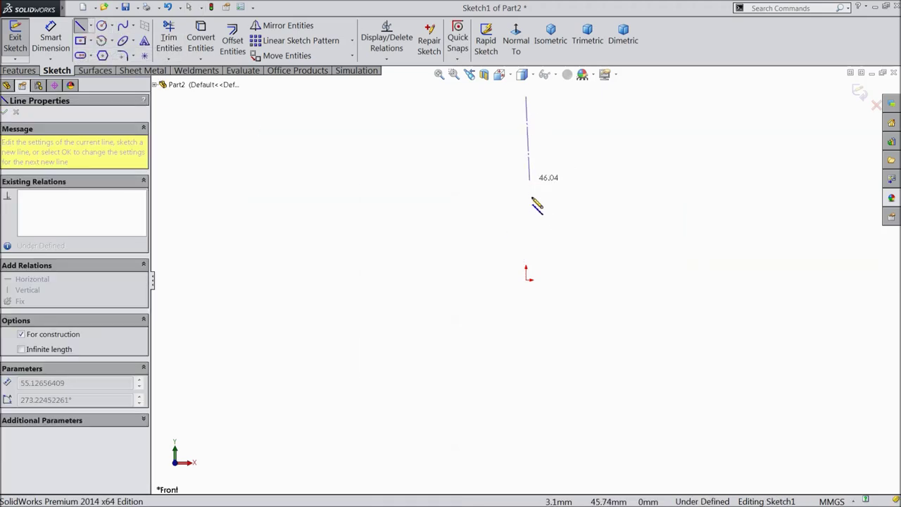
left_click(526, 279)
left_click(364, 280)
right_click(377, 236)
left_click(408, 92)
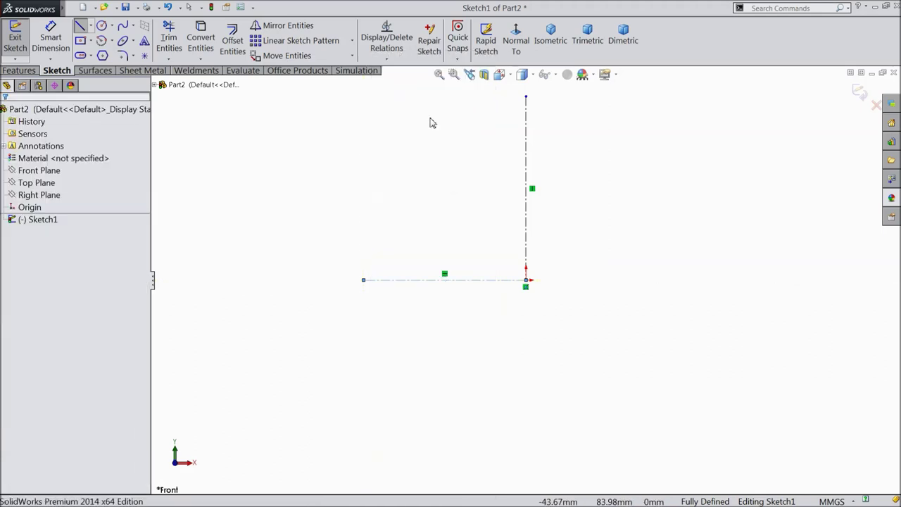
scroll(504, 137, "up", 2)
scroll(510, 164, "down", 4)
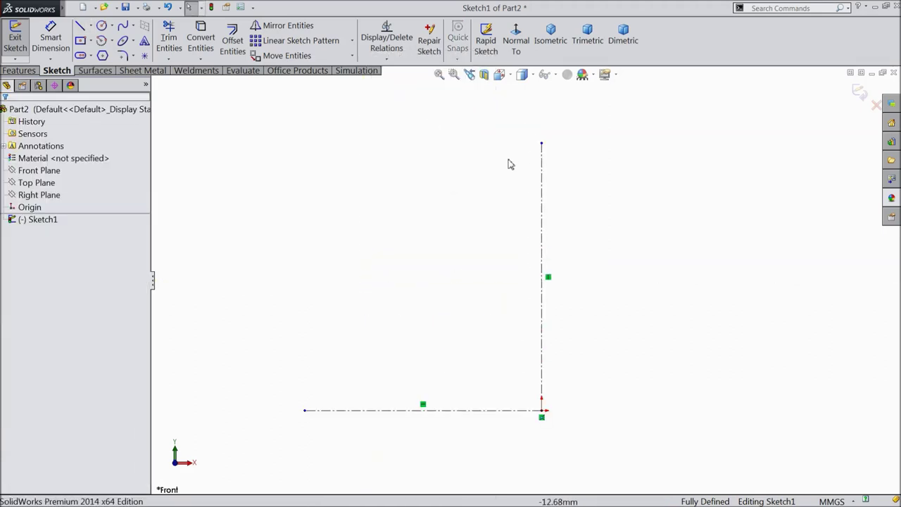
Sketch the profile's top: vertical line, long arc, rounded corner and short horizontal line.
left_click(80, 26)
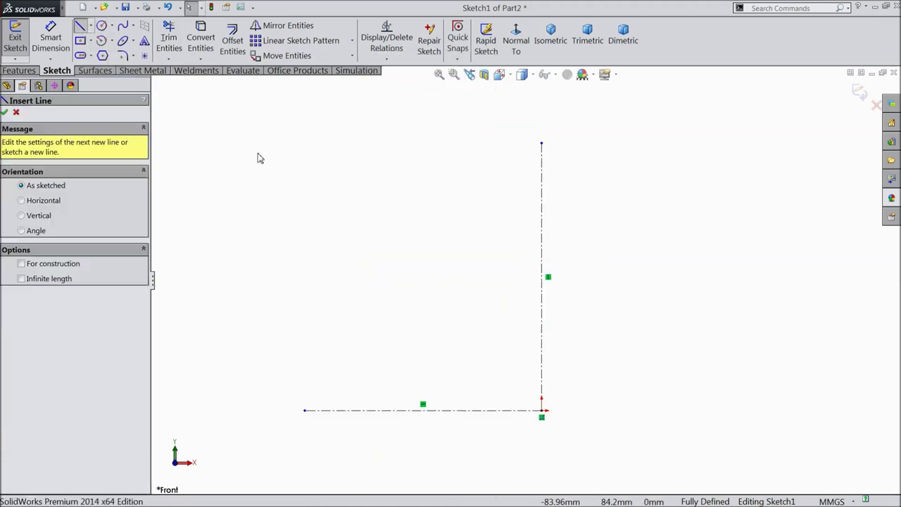
left_click(542, 276)
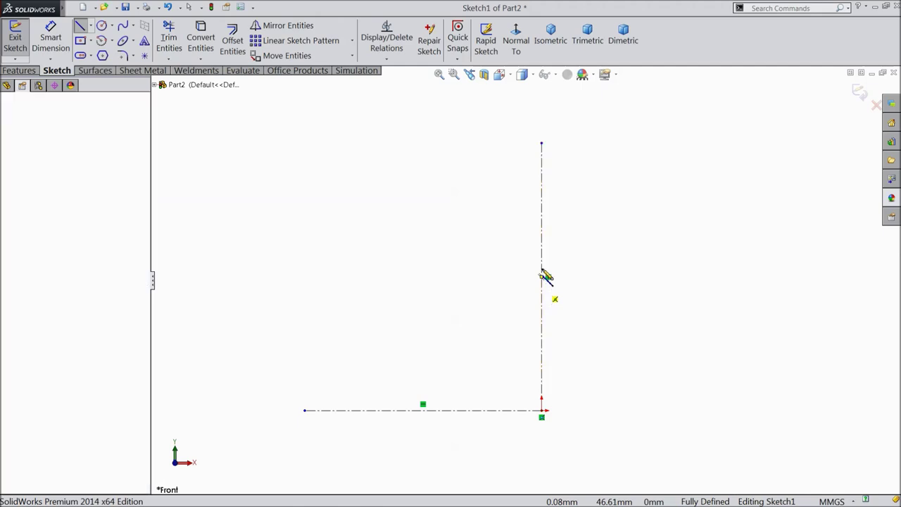
left_click(541, 143)
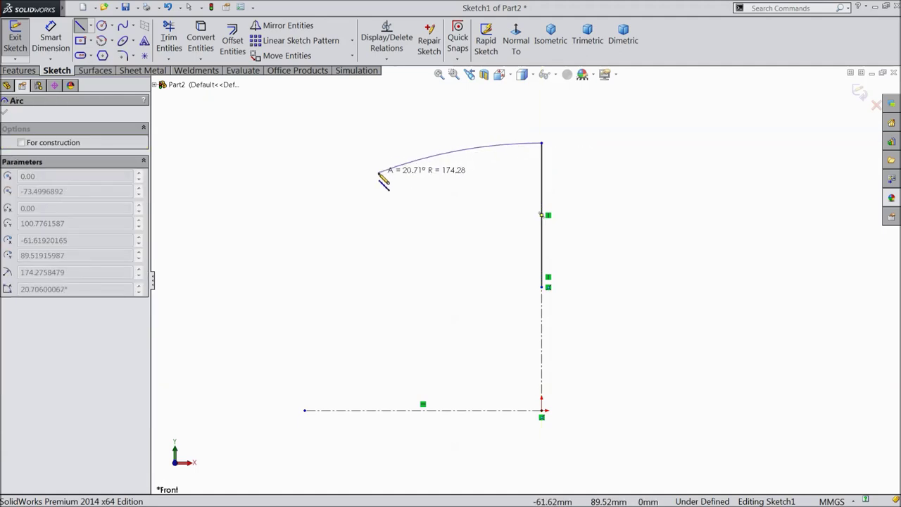
left_click(380, 175)
scroll(383, 179, "down", 5)
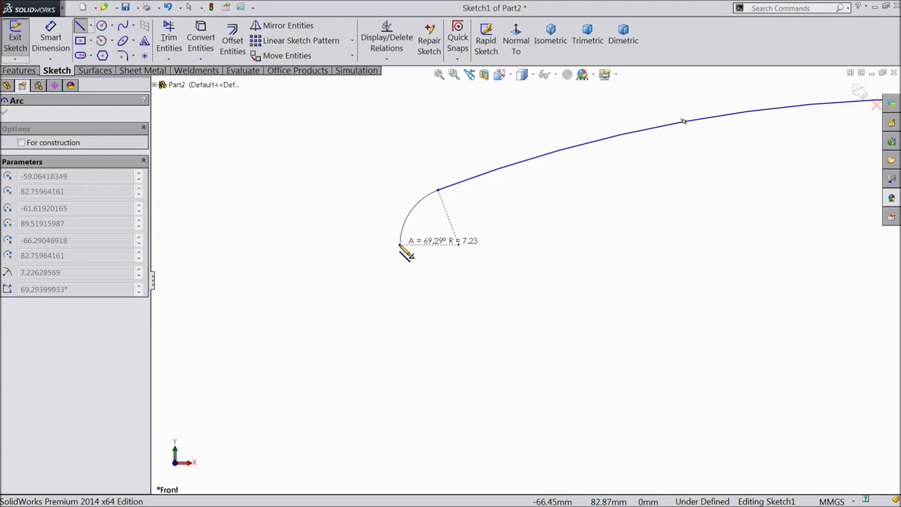
left_click(400, 245)
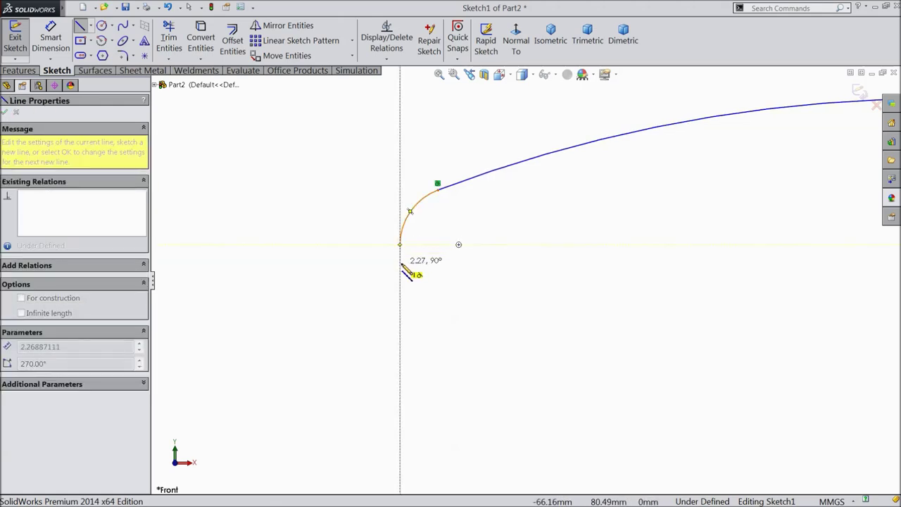
left_click(400, 264)
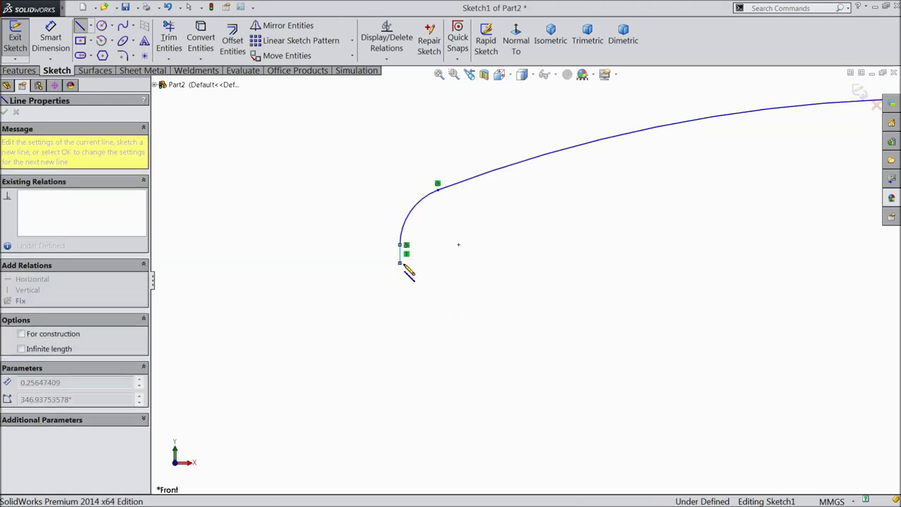
left_click(473, 263)
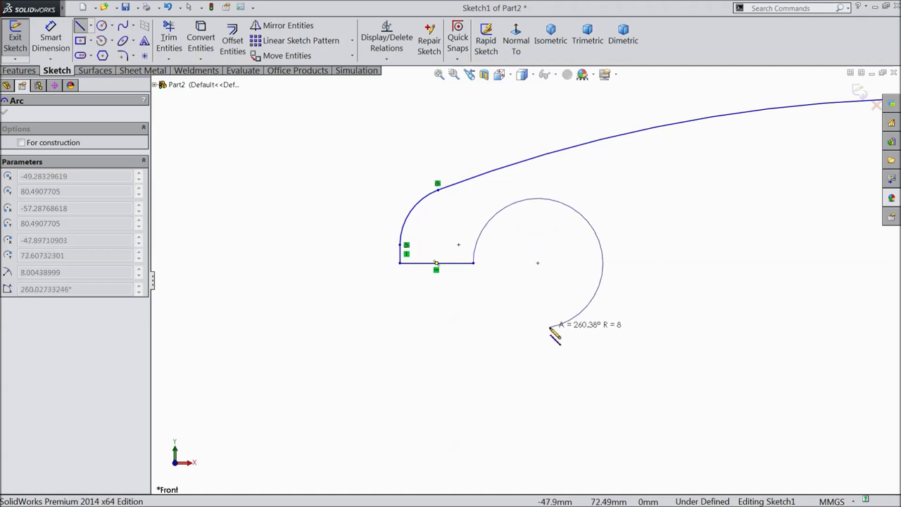
scroll(613, 362, "up", 3)
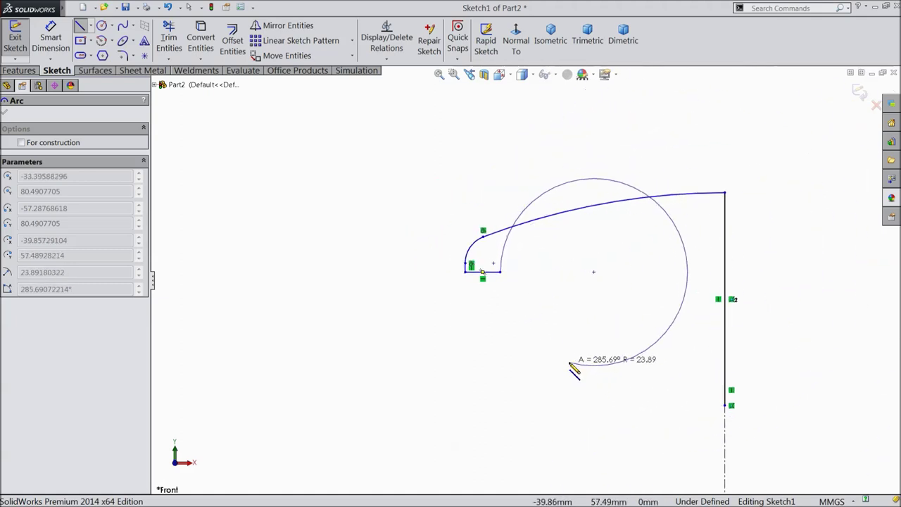
key("Escape")
key("Escape")
left_click(81, 26)
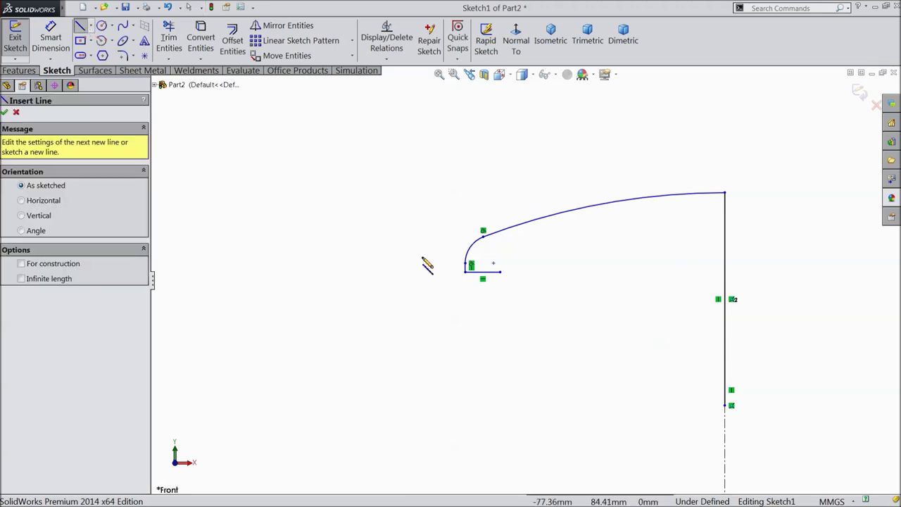
From the short horizontal line's end, draw a 180° R24 tangent arc curving down.
left_click(500, 272)
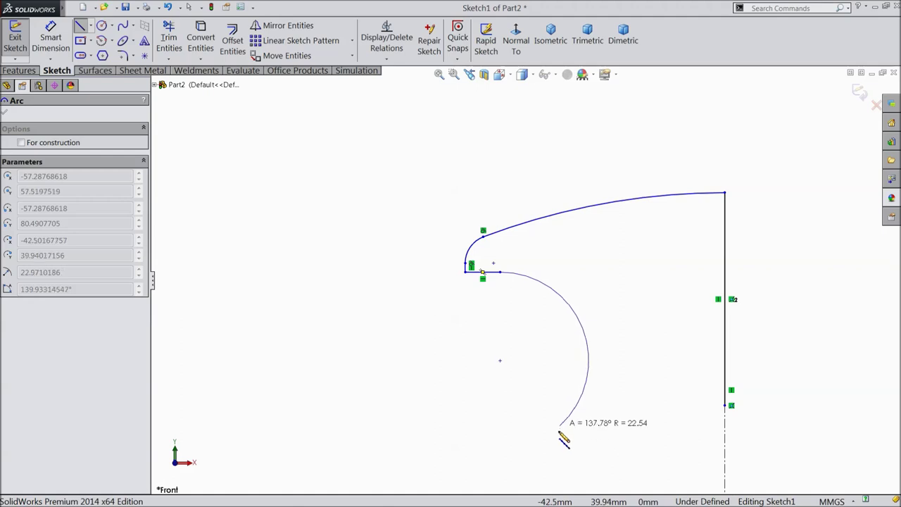
left_click(500, 461)
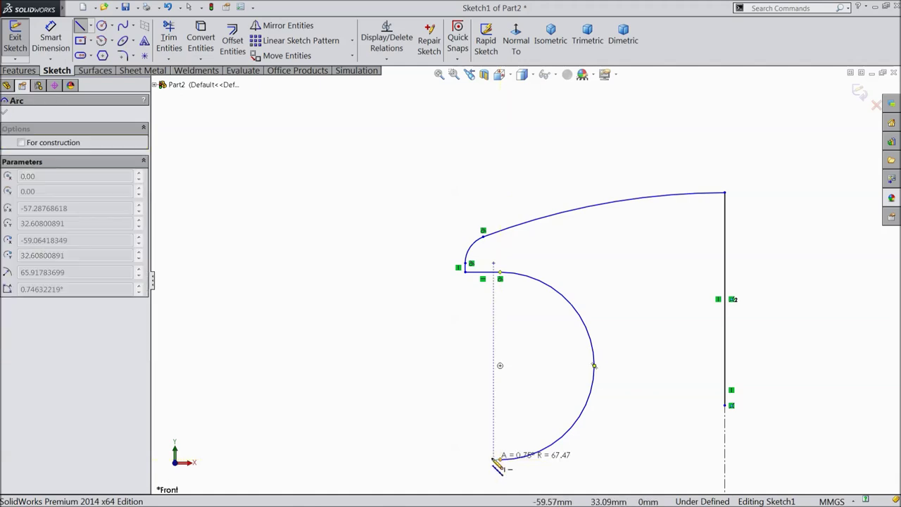
scroll(496, 450, "up", 2)
scroll(517, 404, "down", 5)
scroll(502, 409, "down", 3)
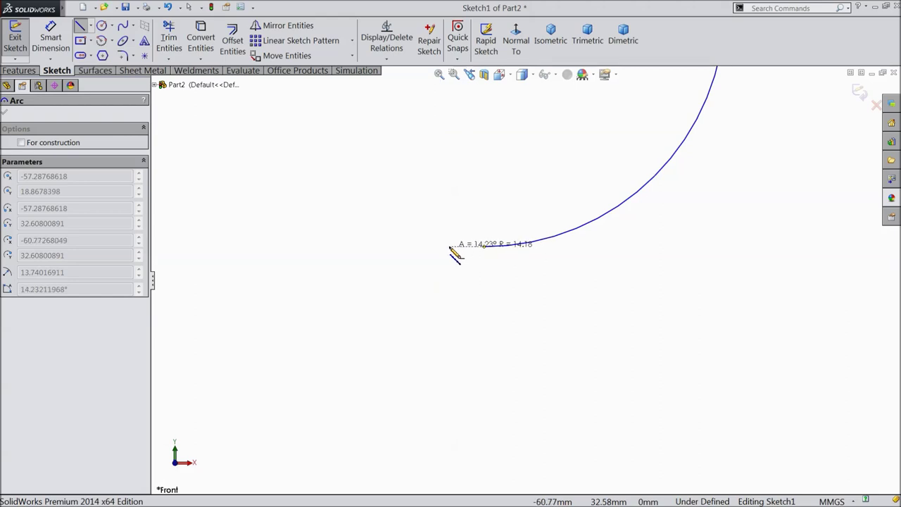
Draw a short horizontal line leftward from the big arc's lower end.
key("a")
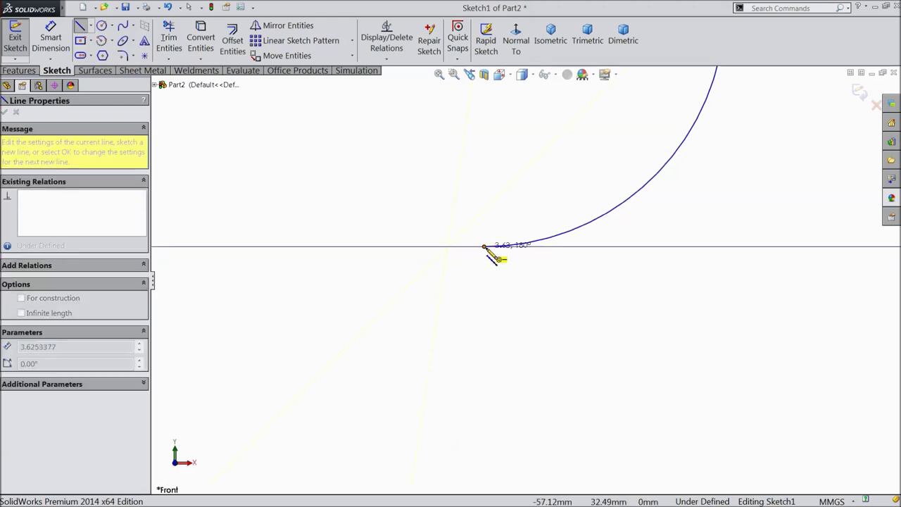
key("Escape")
key("Escape")
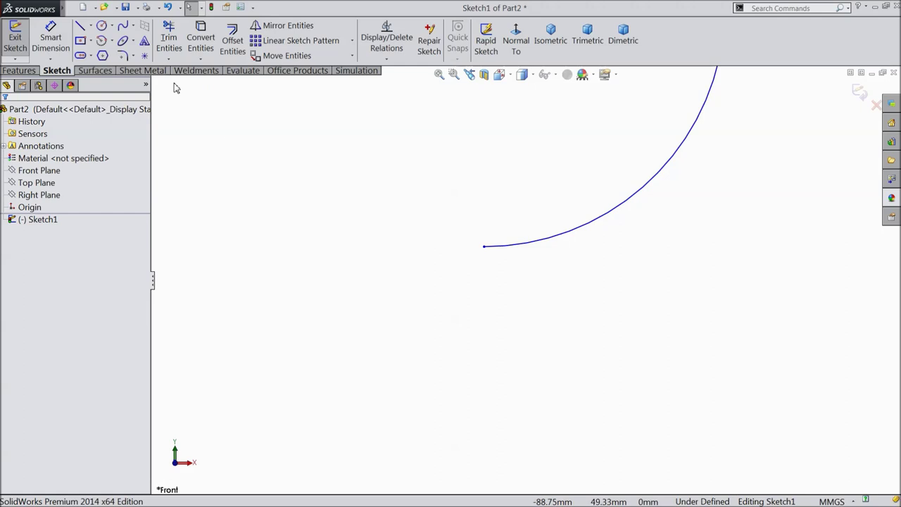
left_click(80, 26)
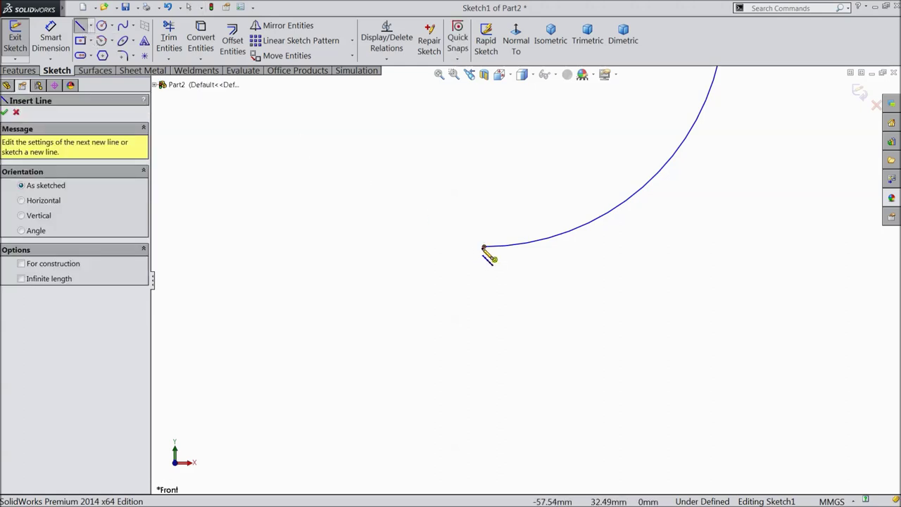
left_click(483, 246)
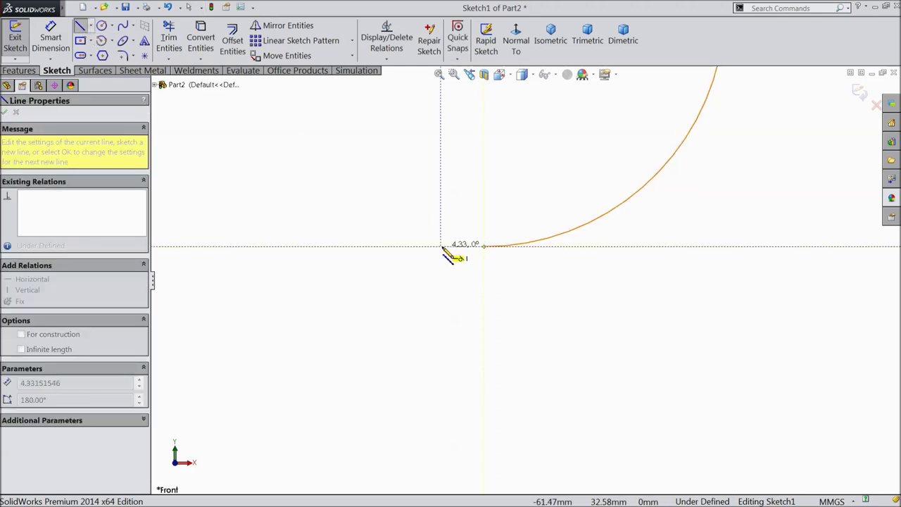
left_click(434, 246)
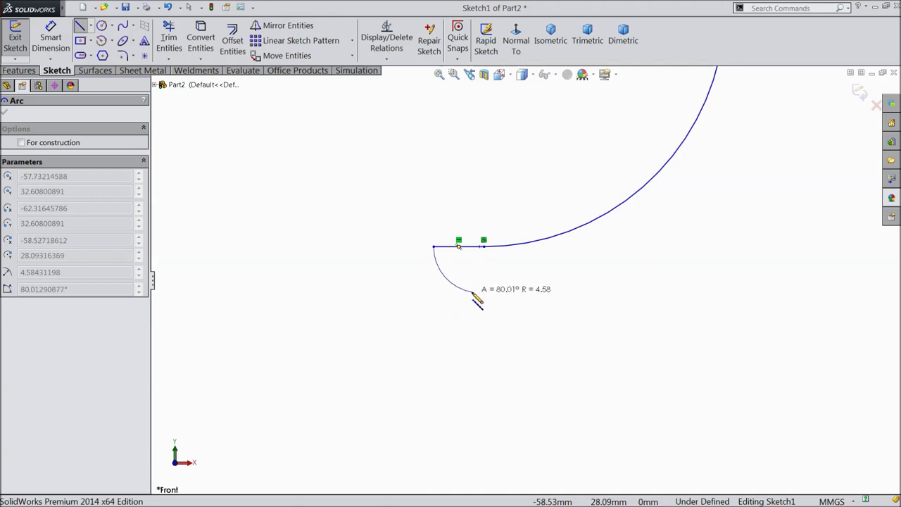
Add a small tangent arc, a long sloped line, a rounded bulge arc and a short line.
left_click(472, 291)
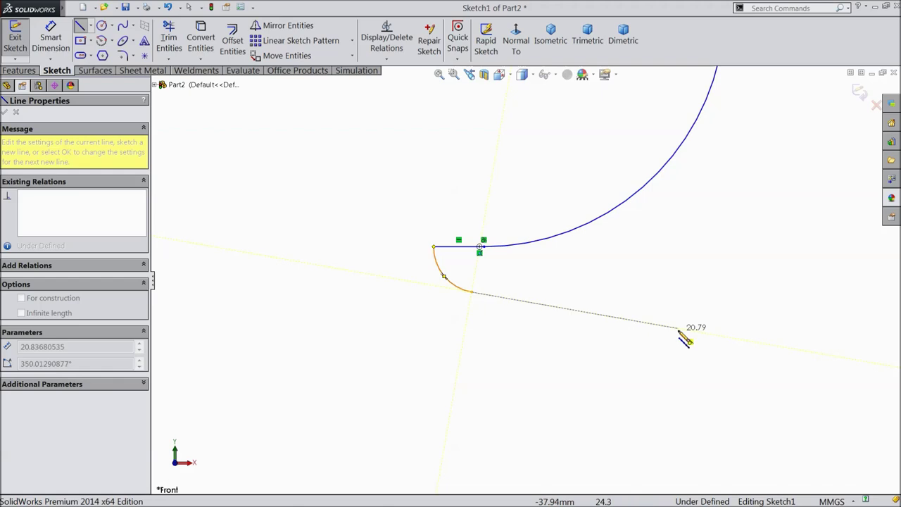
left_click(684, 330)
scroll(686, 334, "up", 4)
left_click(618, 310)
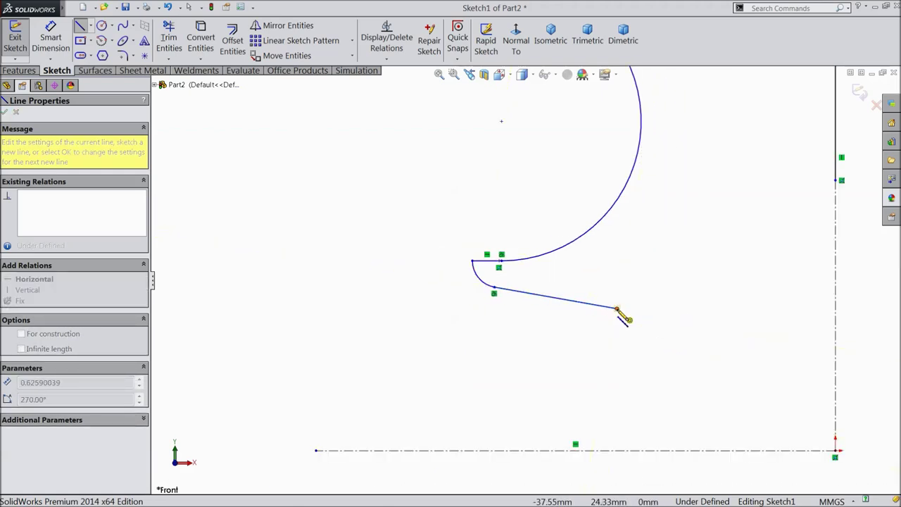
left_click(619, 378)
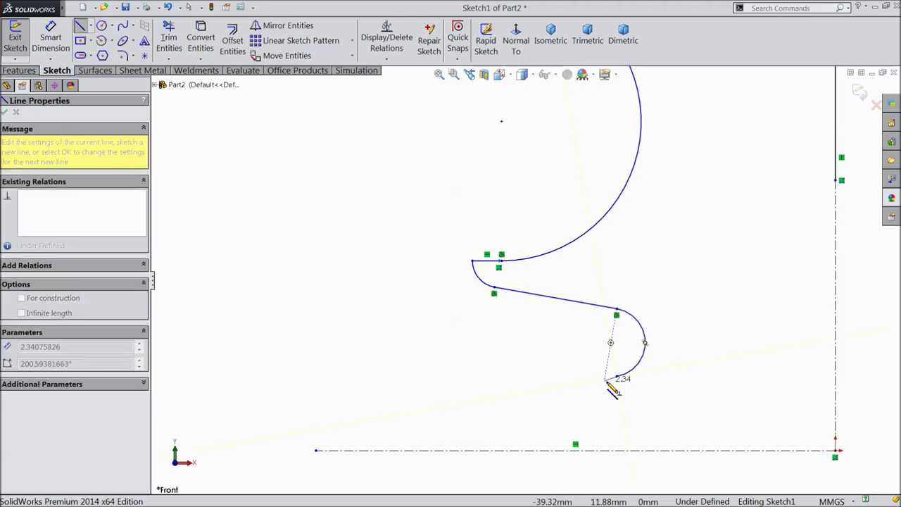
left_click(567, 386)
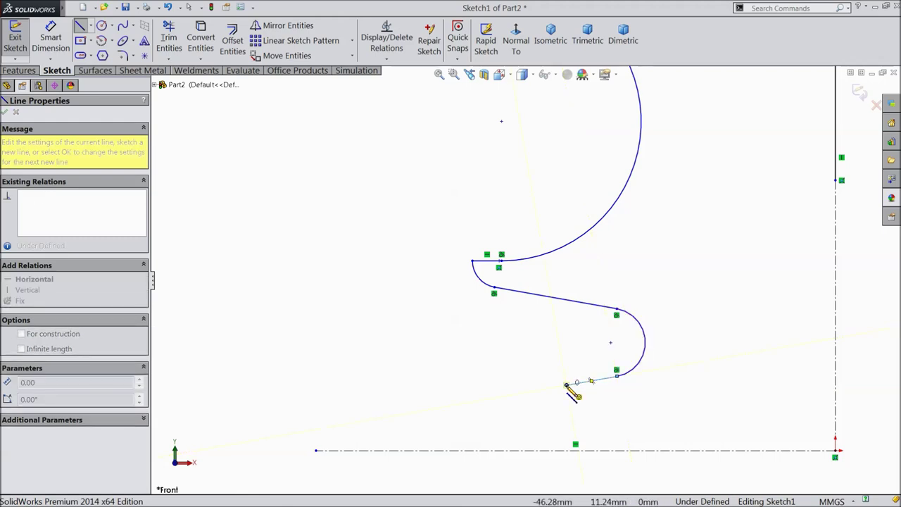
Add a small down-left arc, a vertical line to the centerline, and a bottom line along it.
key("a")
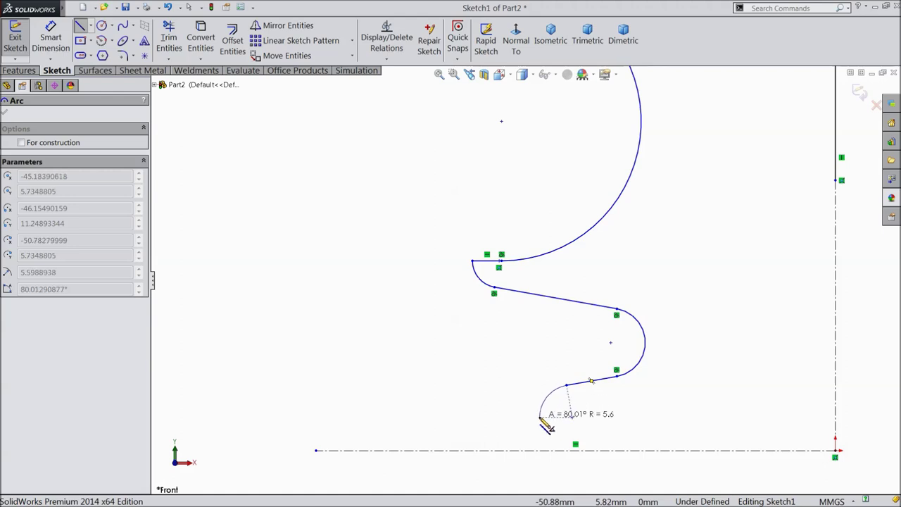
left_click(540, 418)
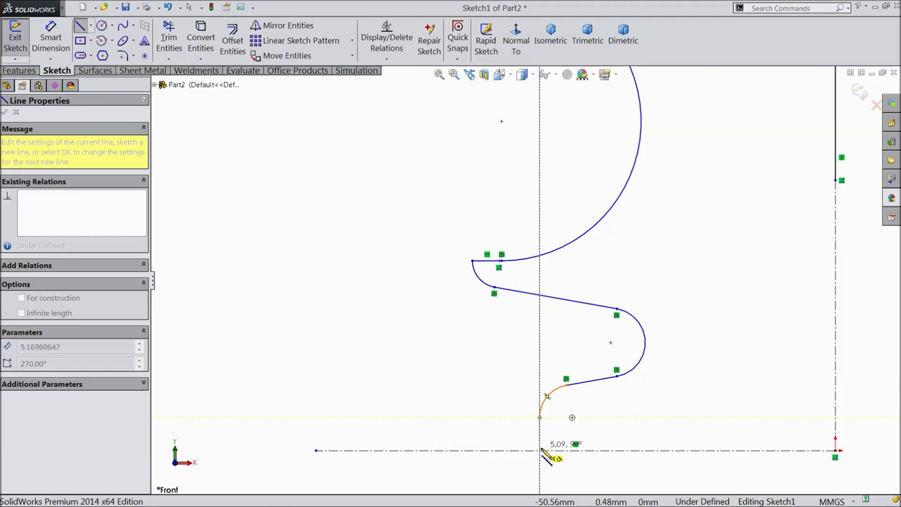
left_click(540, 450)
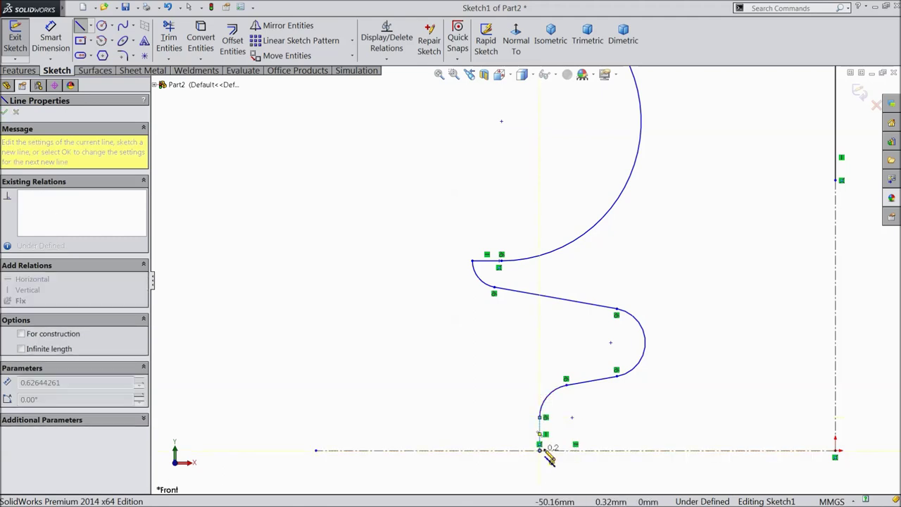
left_click(591, 450)
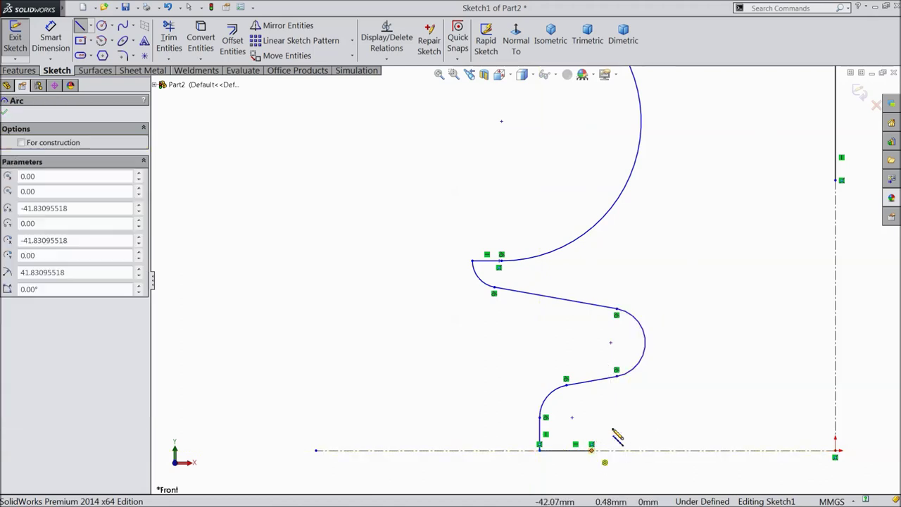
right_click(618, 430)
left_click(645, 111)
scroll(664, 257, "up", 4)
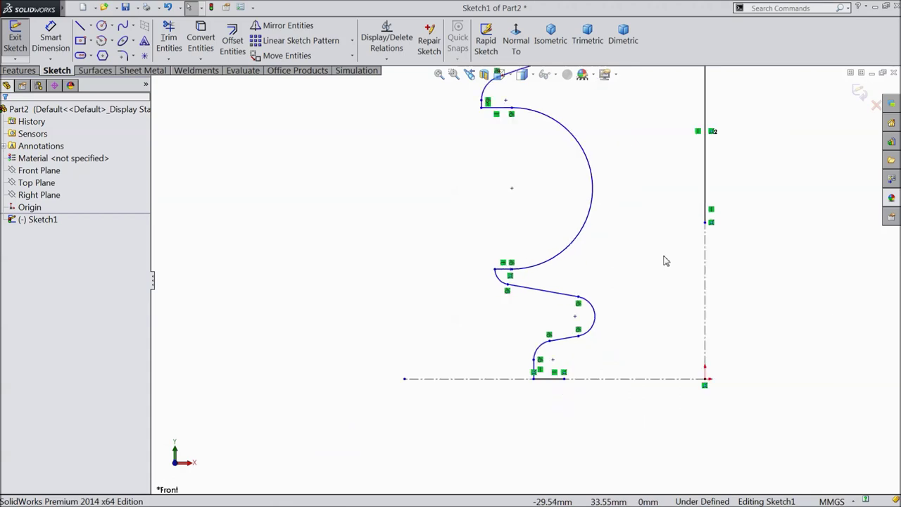
scroll(358, 213, "down", 2)
From the vertical line's lower end, draw a slanted line, a vertical line and an arc to the bottom edge.
left_click(81, 26)
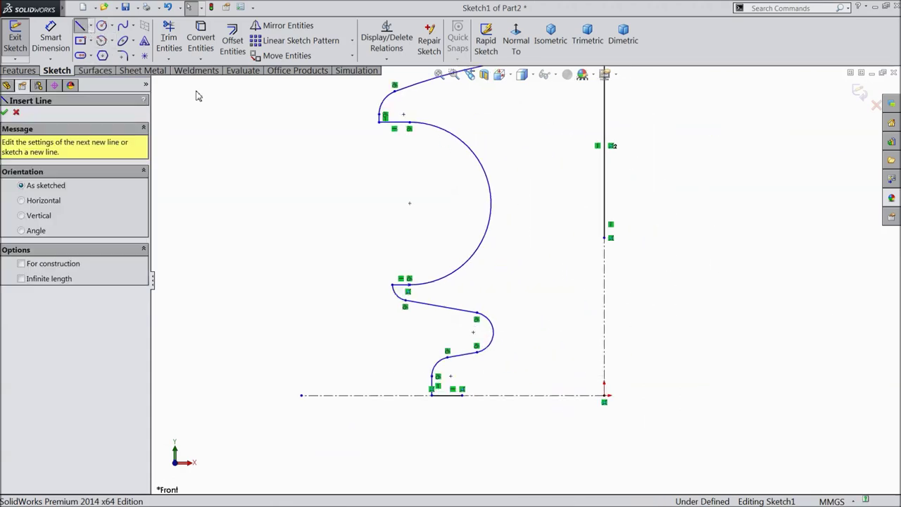
left_click(604, 239)
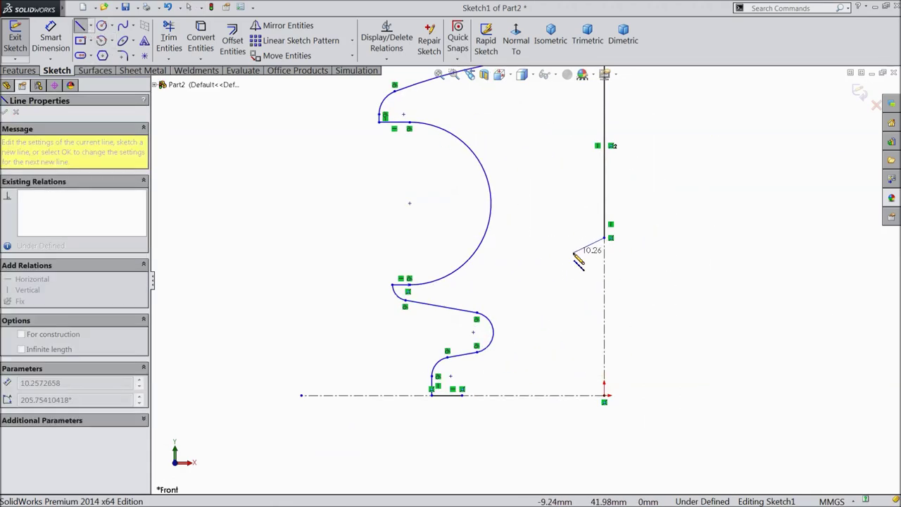
left_click(571, 252)
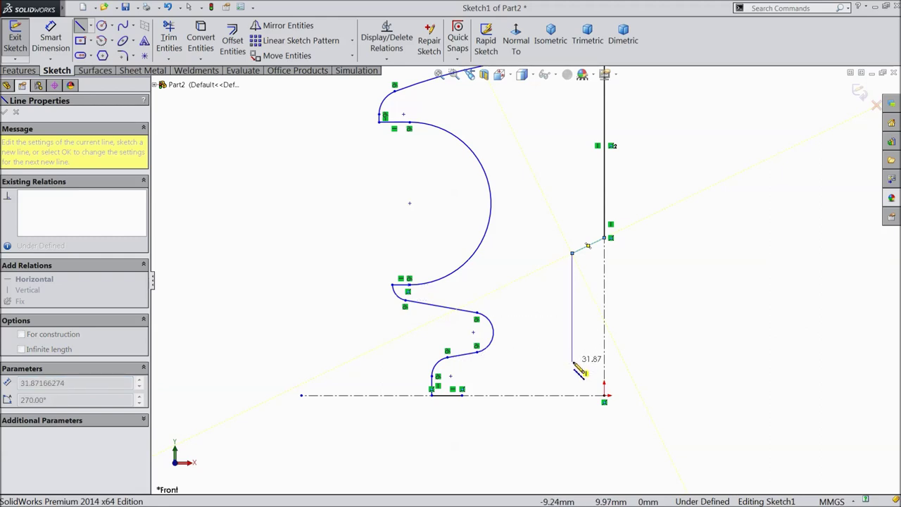
left_click(572, 360)
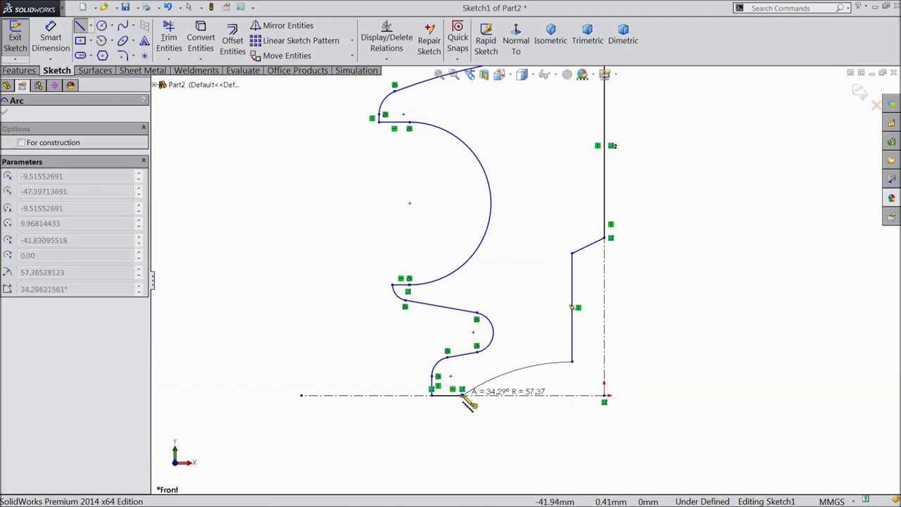
left_click(462, 395)
right_click(345, 331)
left_click(373, 139)
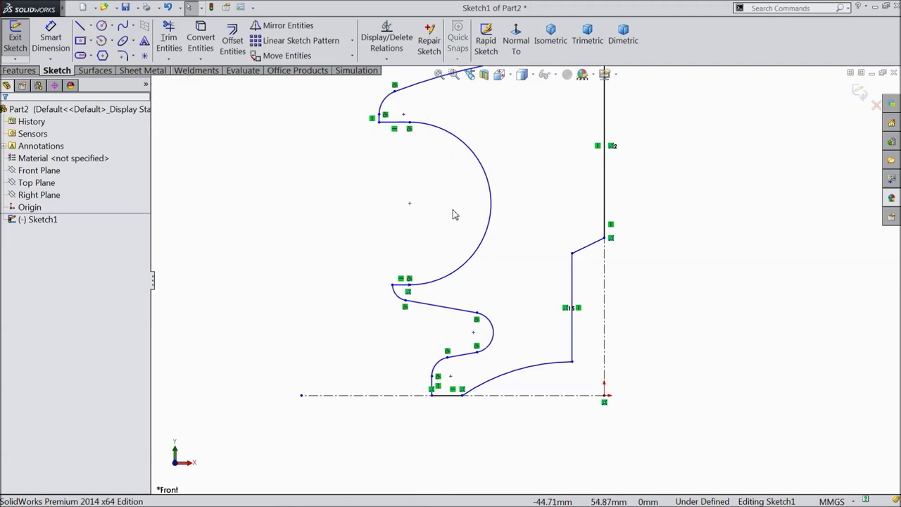
scroll(500, 244, "down", 3)
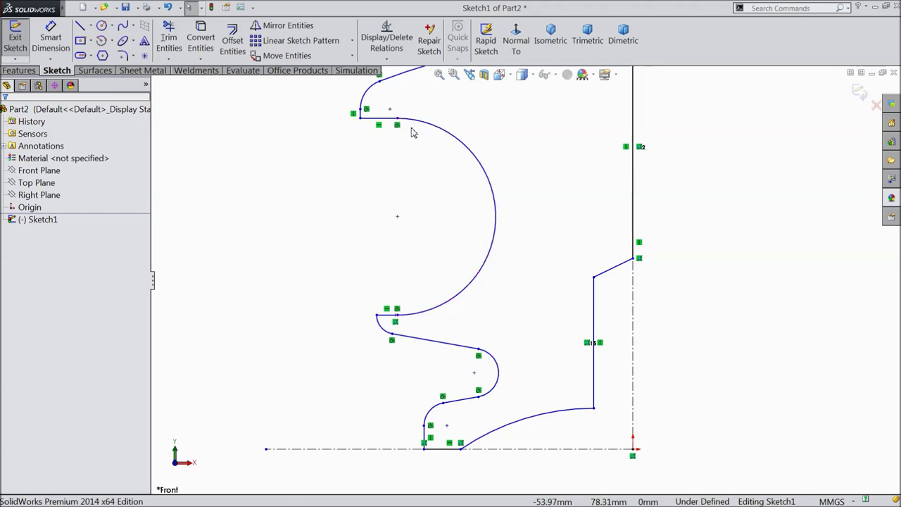
scroll(461, 186, "up", 2)
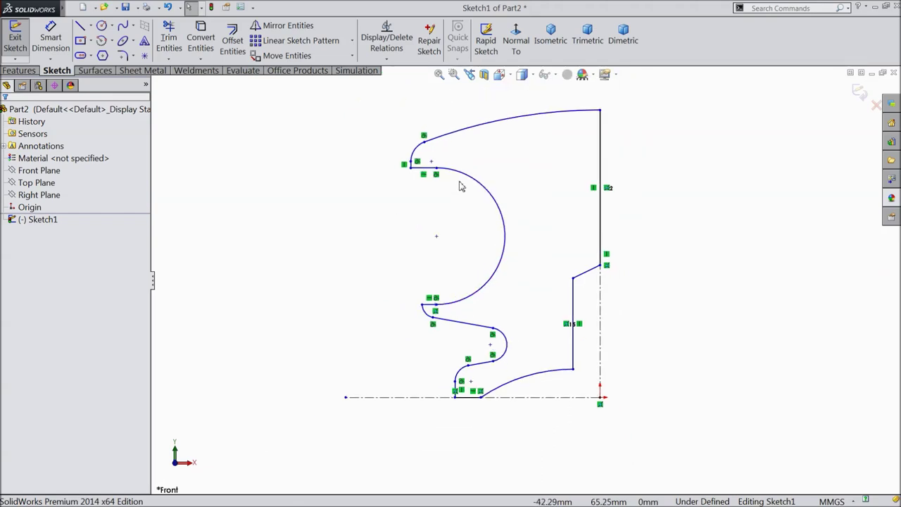
left_click(91, 25)
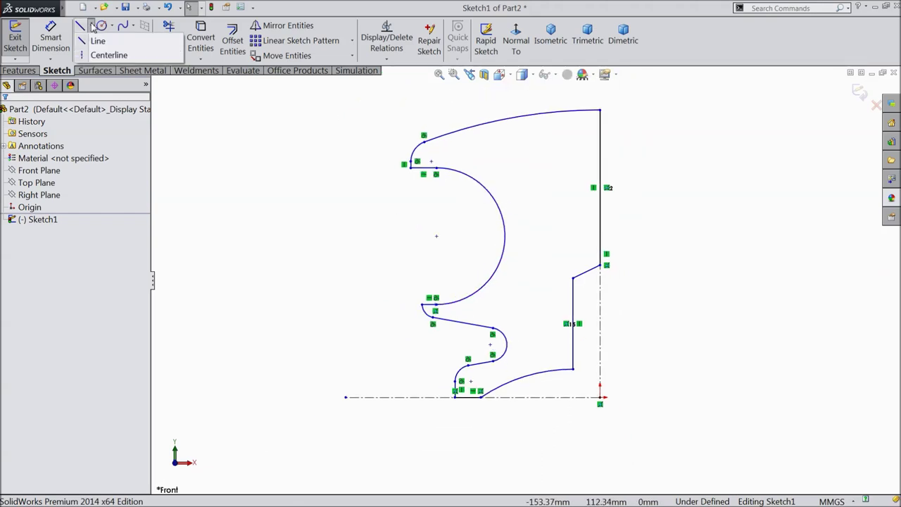
Draw a horizontal construction centerline from right to left through the long top arc.
left_click(105, 52)
left_click(669, 128)
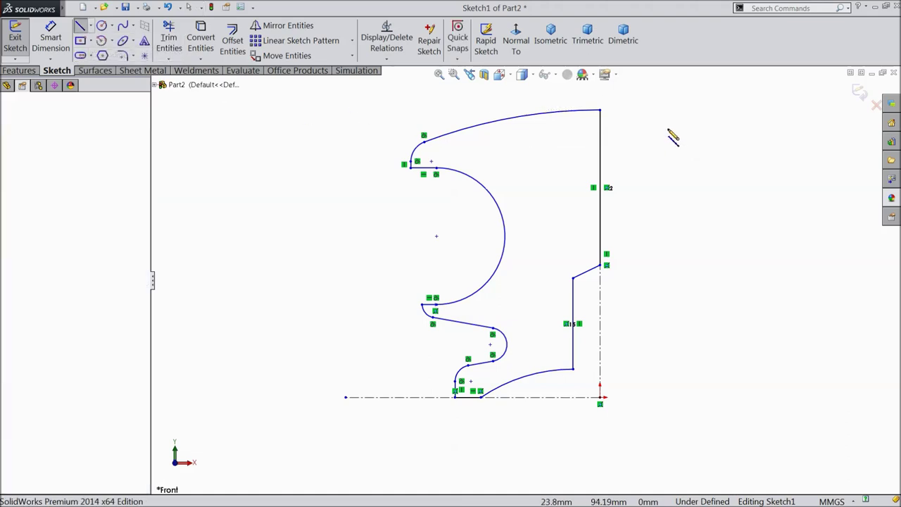
left_click(367, 128)
right_click(356, 94)
left_click(378, 103)
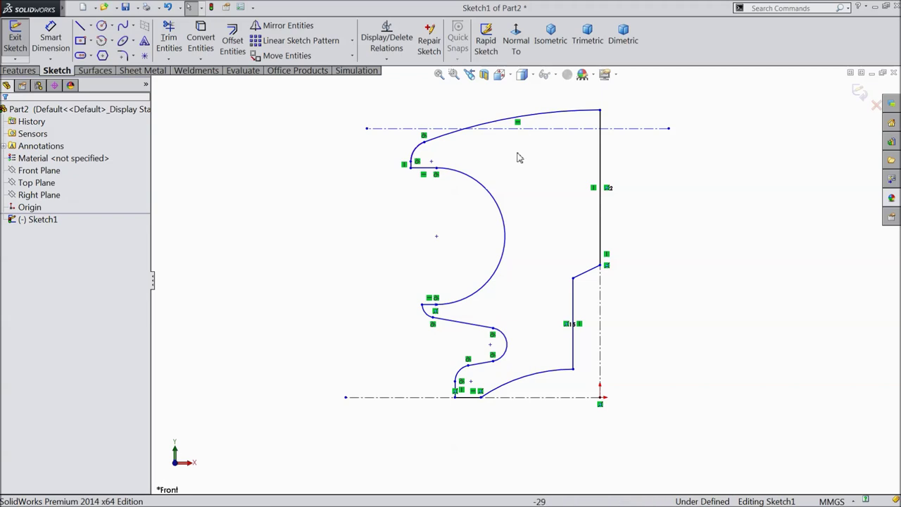
key("z")
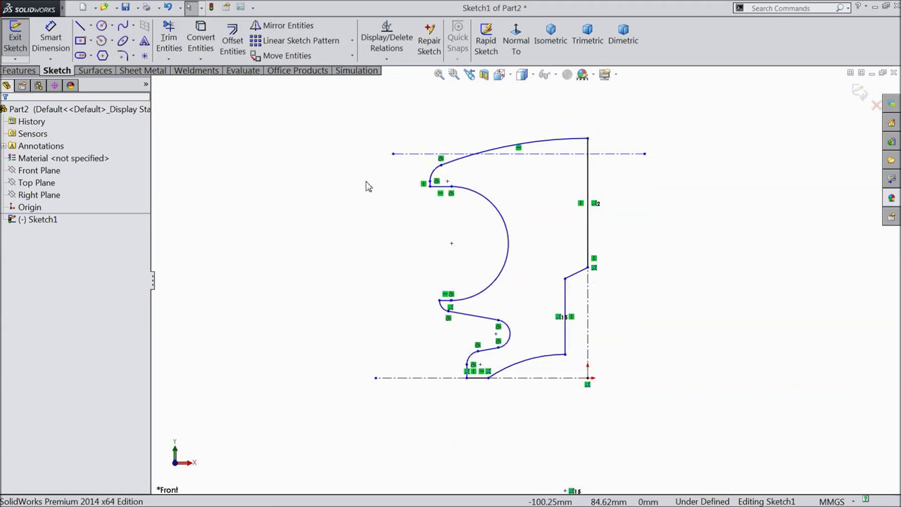
left_click(51, 39)
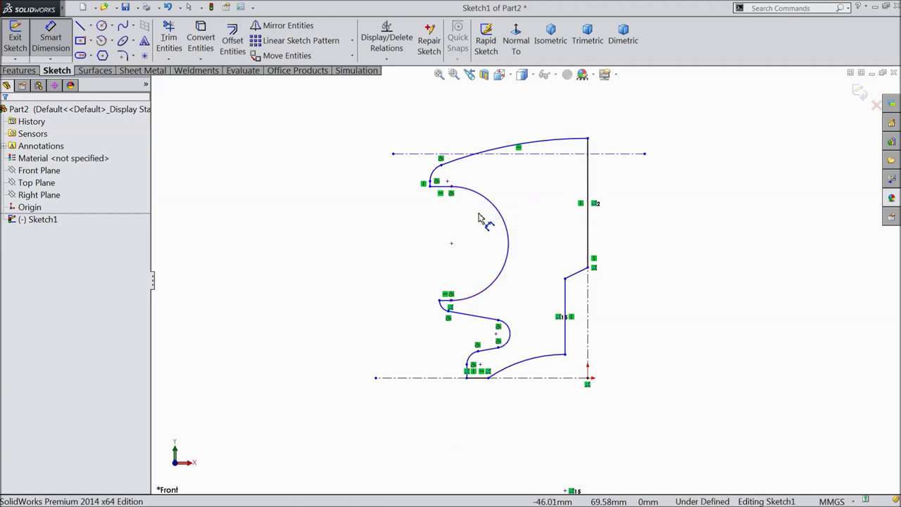
Dimension the top and bottom widths to the vertical line as 20 mm each.
left_click(431, 187)
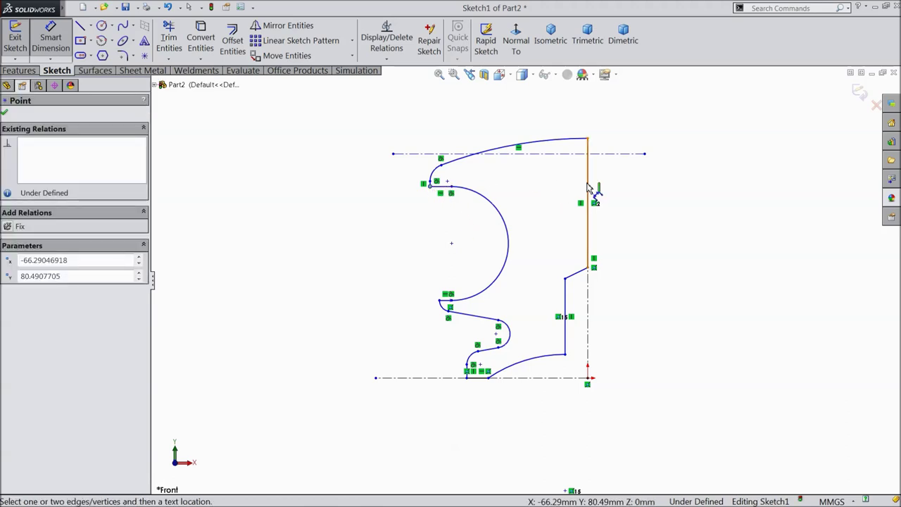
left_click(588, 187)
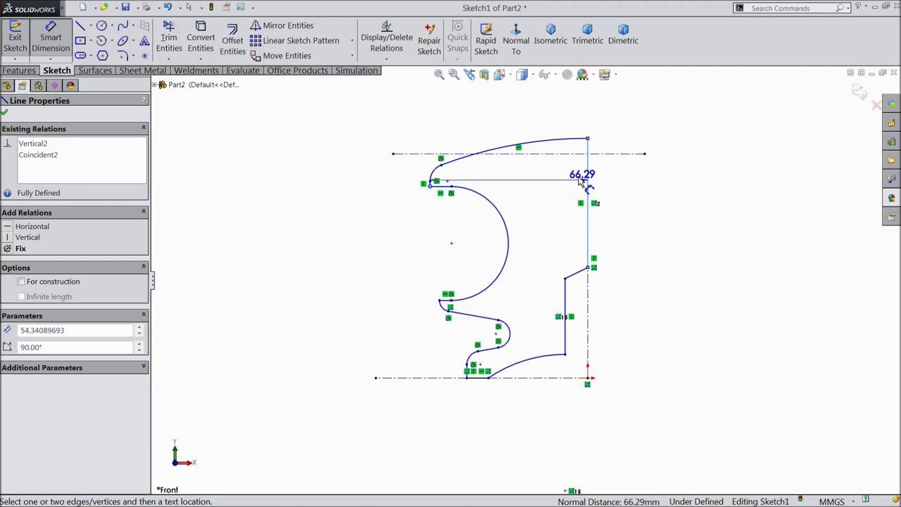
left_click(529, 113)
type("20")
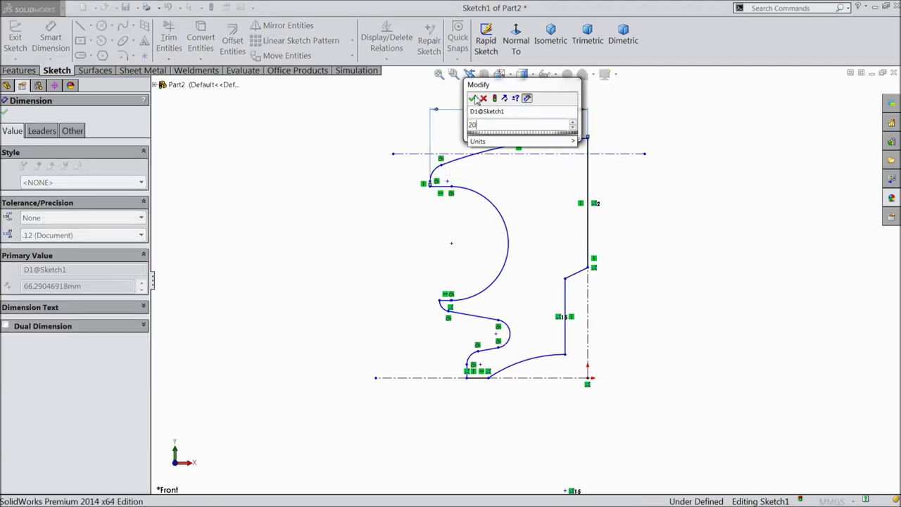
left_click(474, 99)
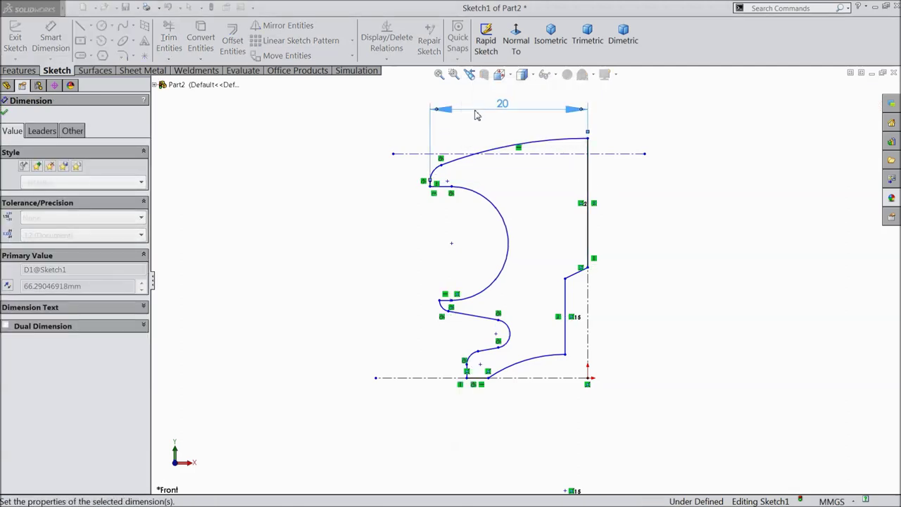
left_click(440, 303)
left_click(590, 244)
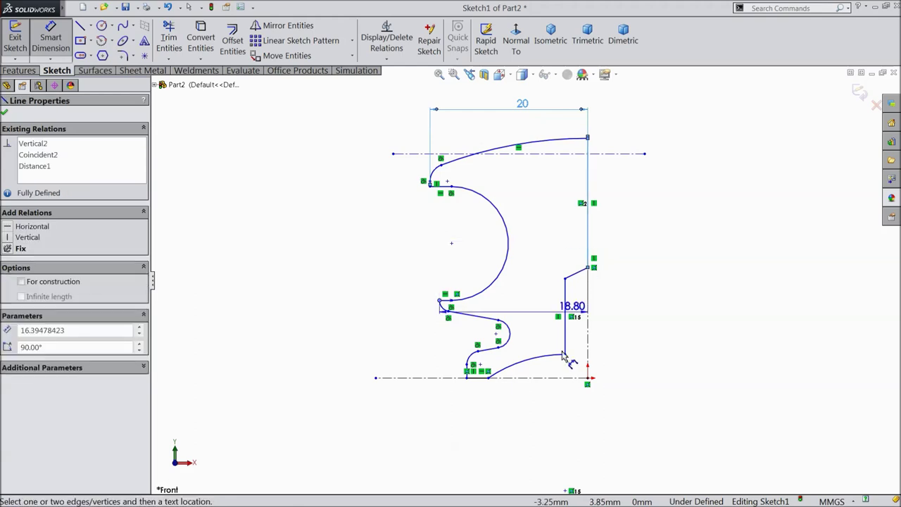
left_click(524, 423)
type("20")
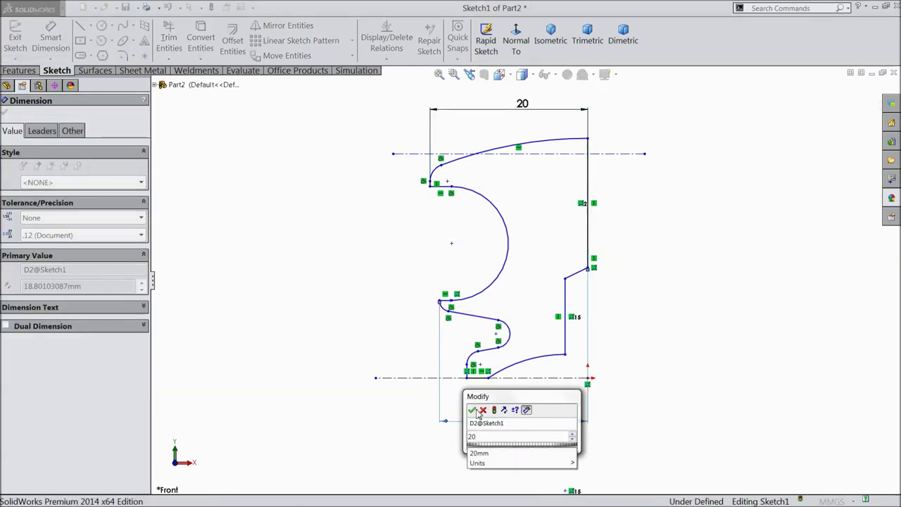
left_click(472, 410)
Set the bottom-left corner's distance to the vertical axis to 15 mm.
scroll(552, 377, "down", 1)
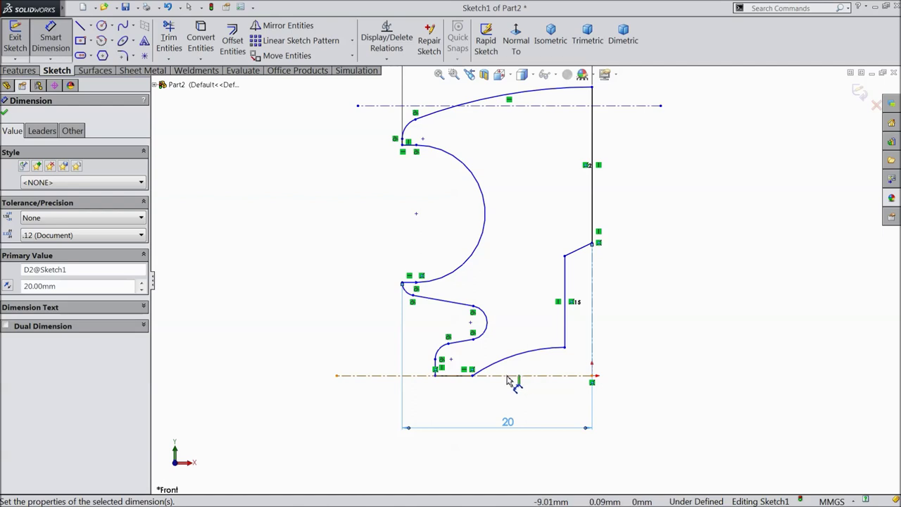
left_click(435, 374)
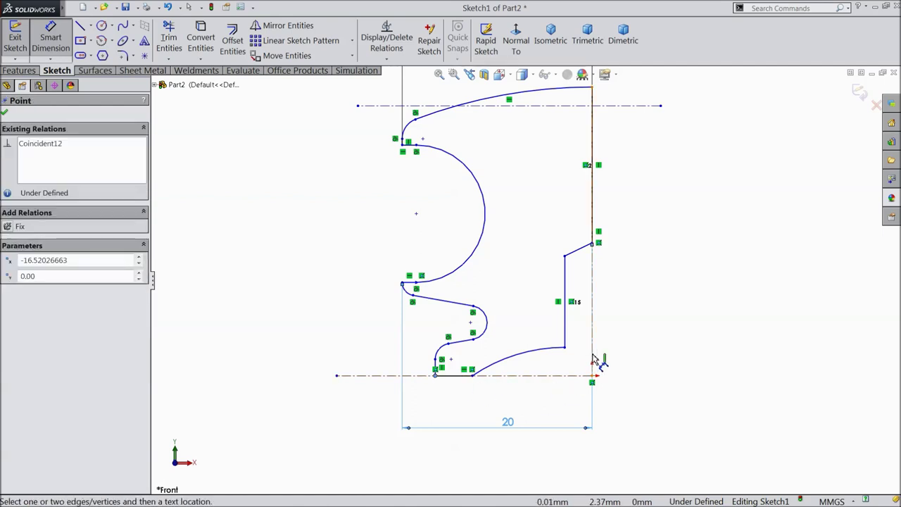
left_click(593, 360)
left_click(495, 401)
type("15")
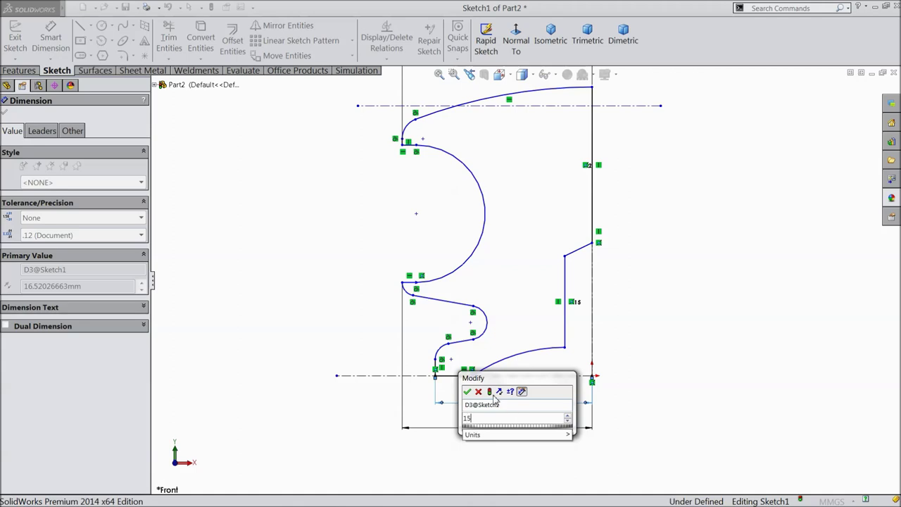
left_click(467, 392)
Dimension the short bottom edge as 3 mm and the long bottom arc as R30.
scroll(476, 365, "down", 2)
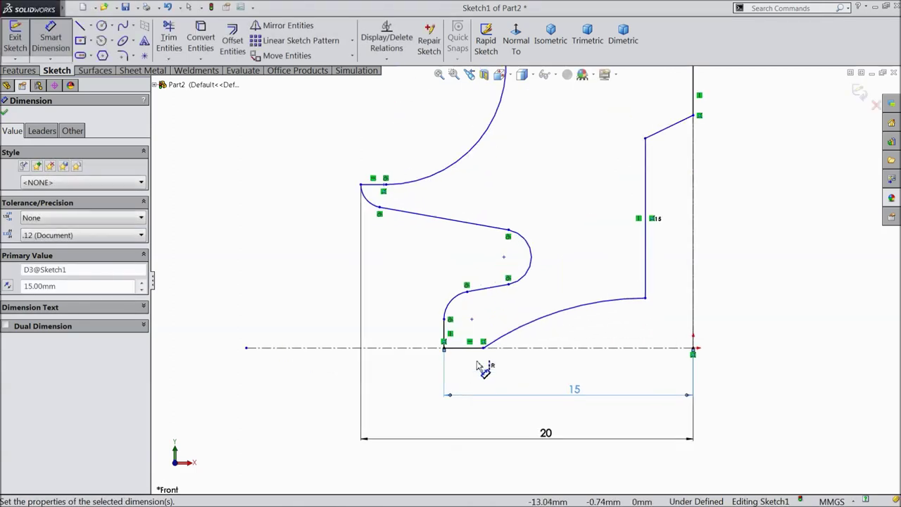
left_click(466, 354)
left_click(467, 369)
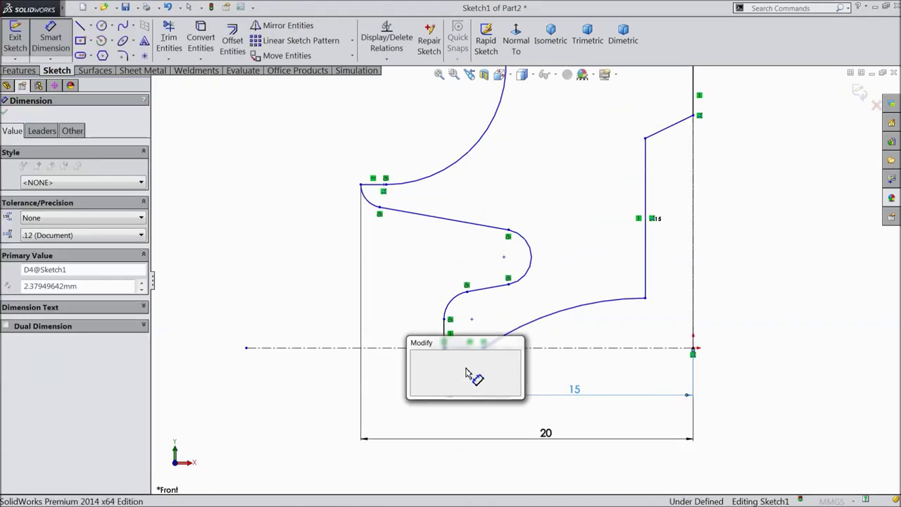
type("3")
left_click(416, 356)
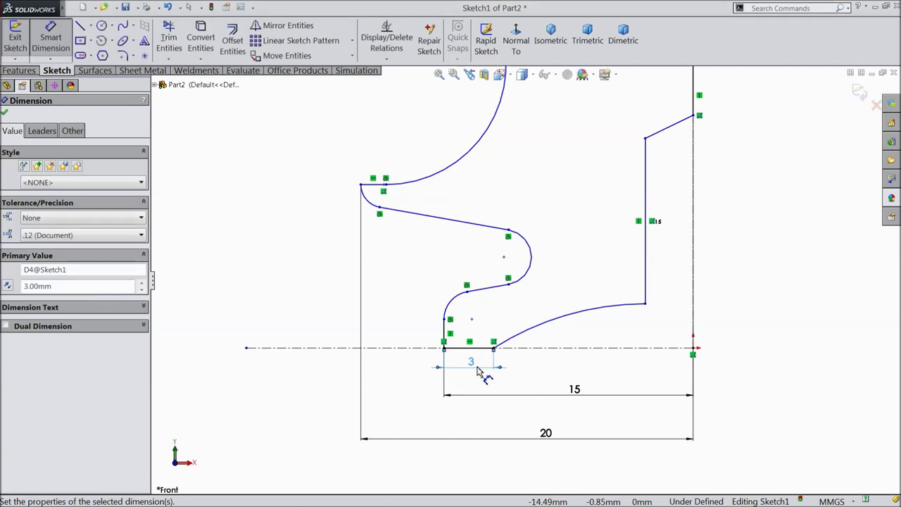
left_click(571, 321)
left_click(581, 325)
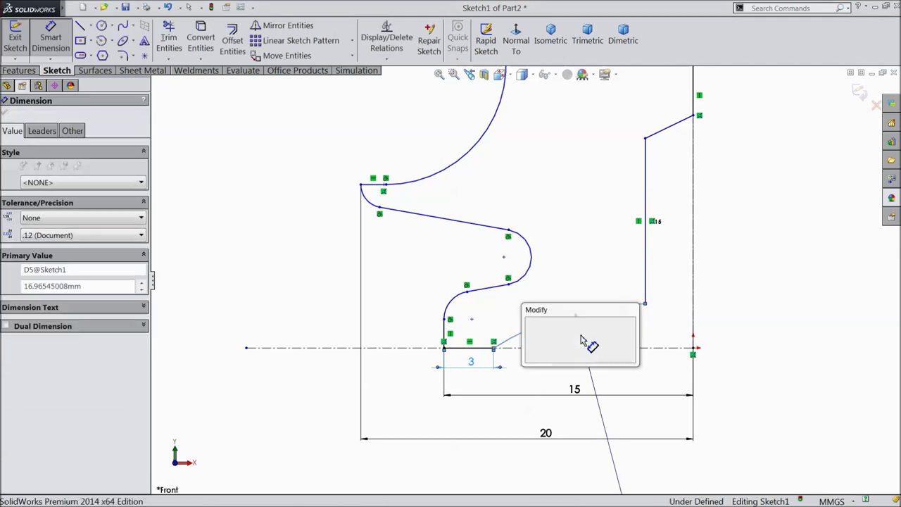
type("30")
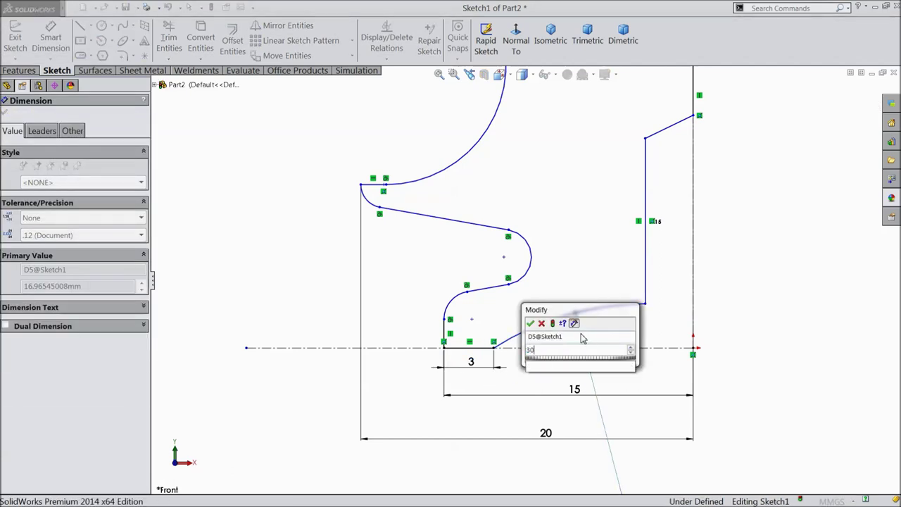
left_click(531, 325)
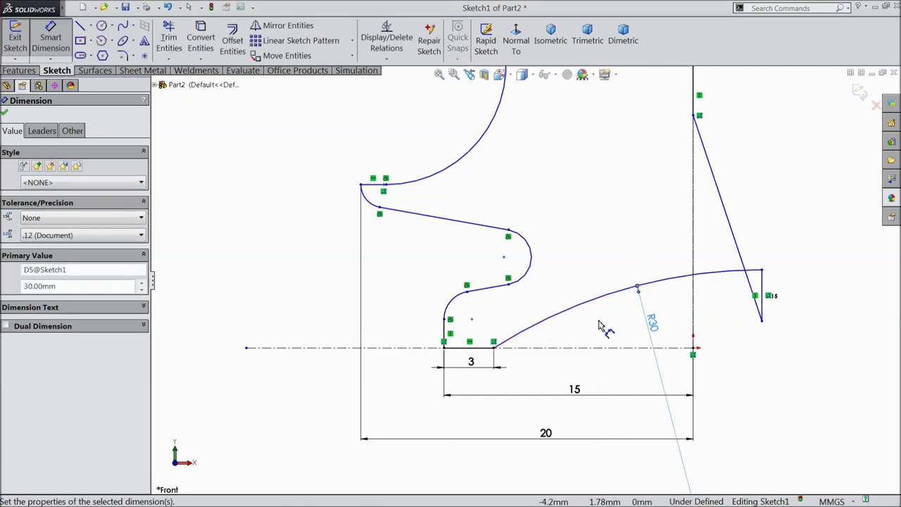
key("f")
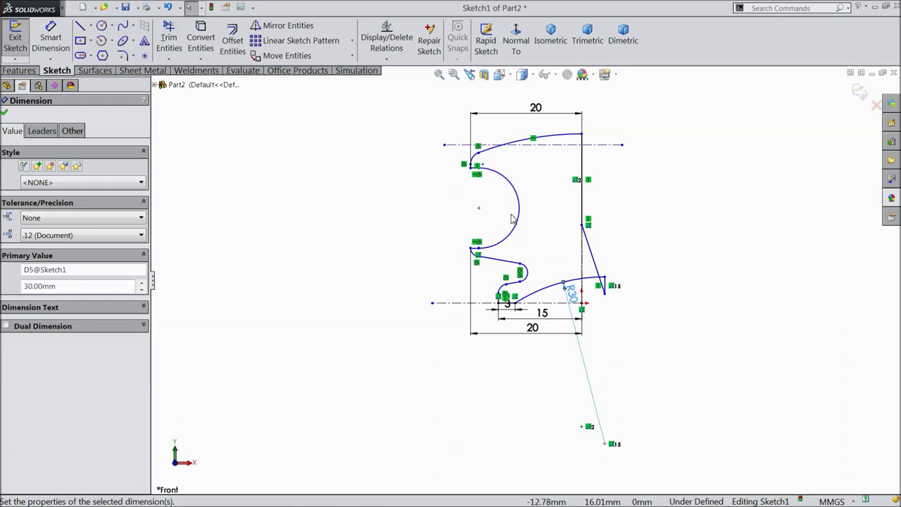
Undo a trial drag of the lower-right endpoint, then delete the R16.97 radius dimension.
scroll(603, 302, "down", 5)
mouse_move(604, 263)
left_mouse_down()
mouse_move(552, 276)
mouse_move(544, 295)
mouse_move(537, 277)
mouse_move(589, 298)
left_mouse_up()
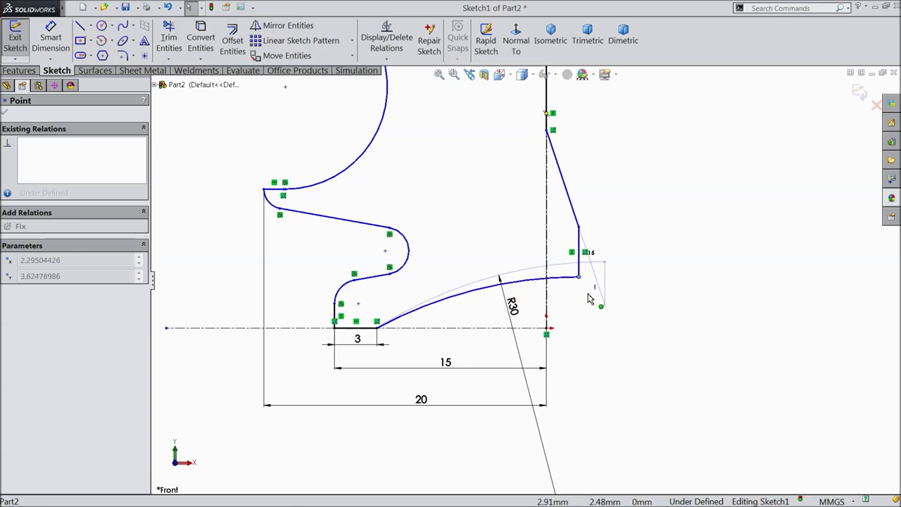
left_click_drag(589, 298, 590, 299)
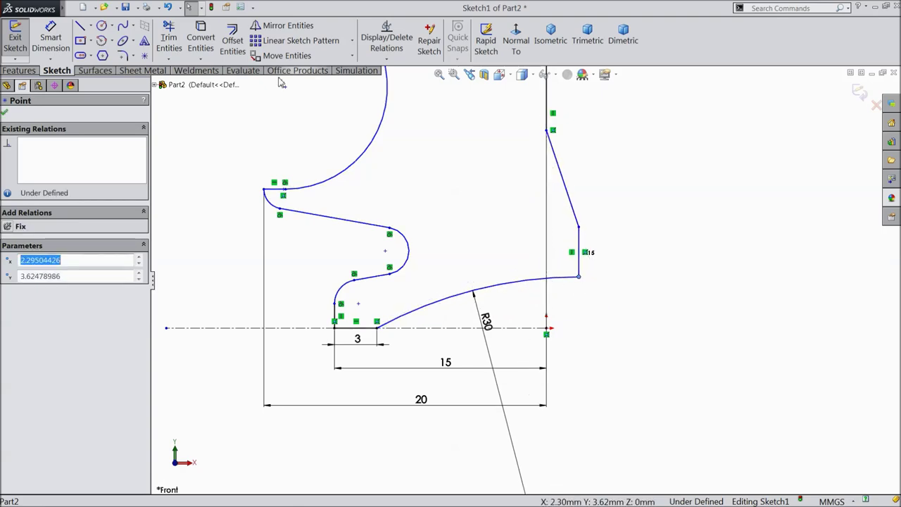
left_click(169, 9)
left_click(169, 8)
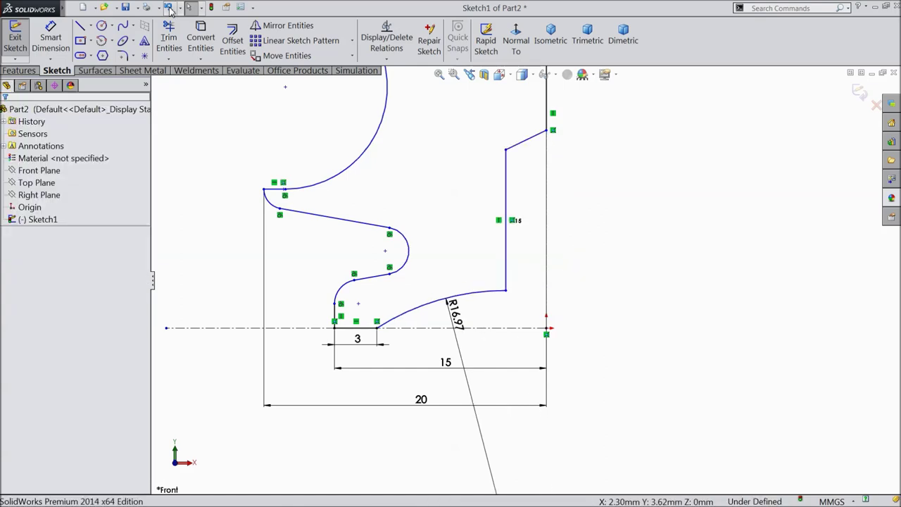
scroll(479, 309, "up", 3)
left_click(478, 308)
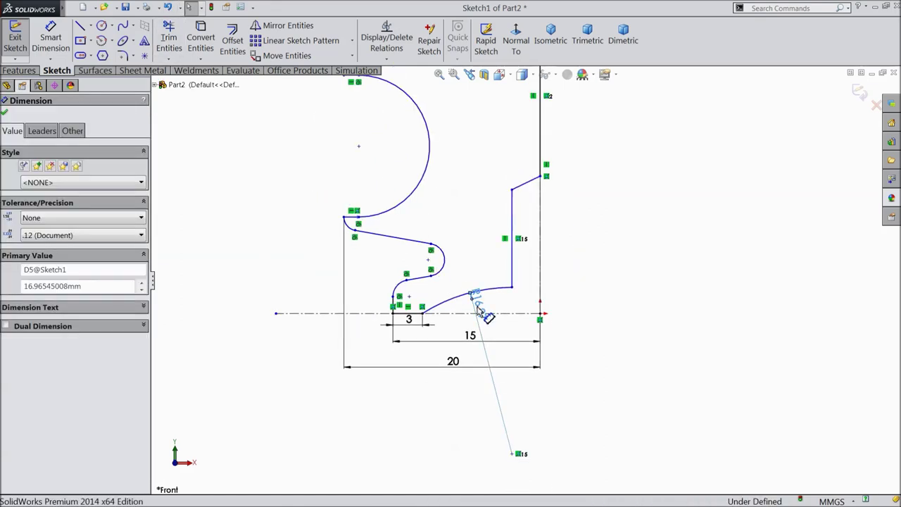
key("Delete")
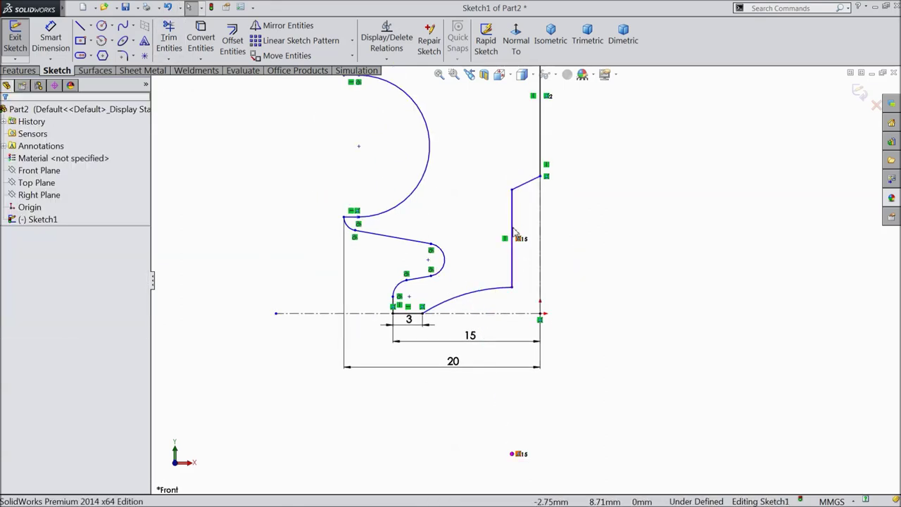
Set a 60° angle between the slanted line and the vertical line.
left_click(66, 38)
scroll(539, 195, "down", 2)
left_click(533, 185)
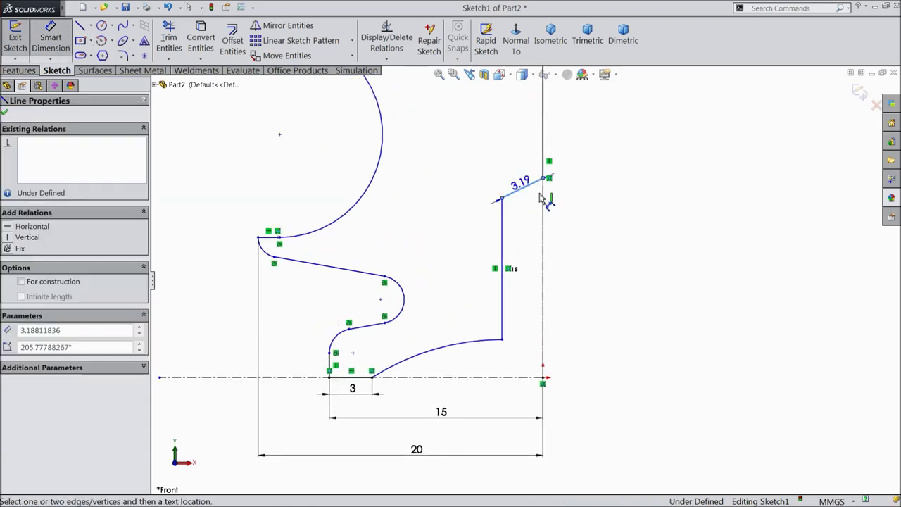
left_click(543, 211)
left_click(539, 224)
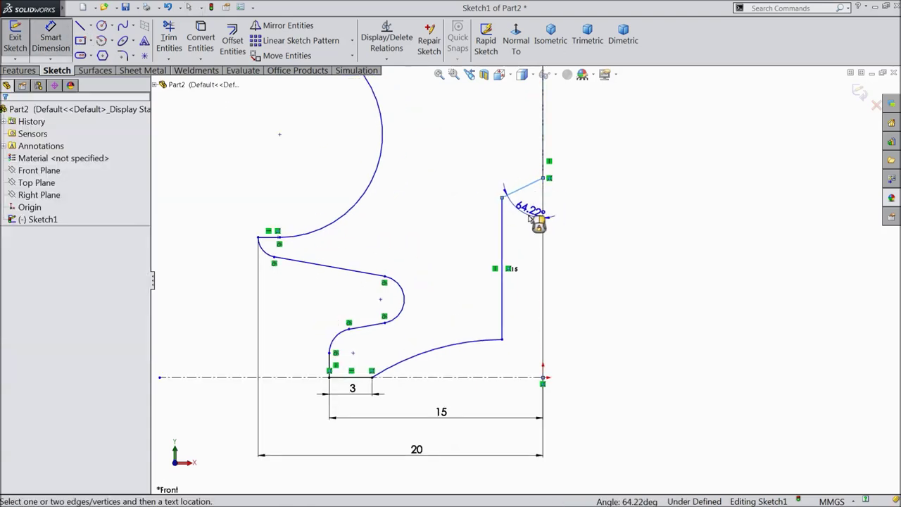
type("60")
left_click(478, 204)
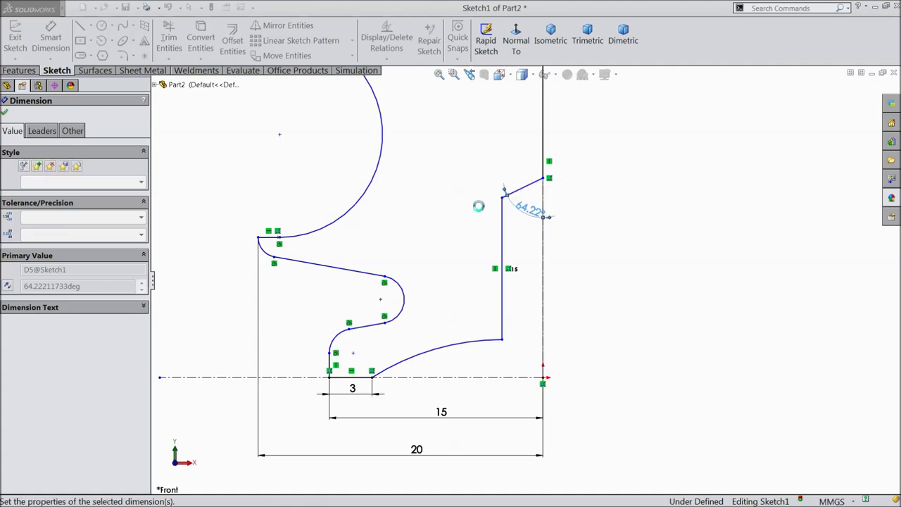
Dimension the inner vertical line to the vertical centreline as 6.647 mm.
left_click(505, 252)
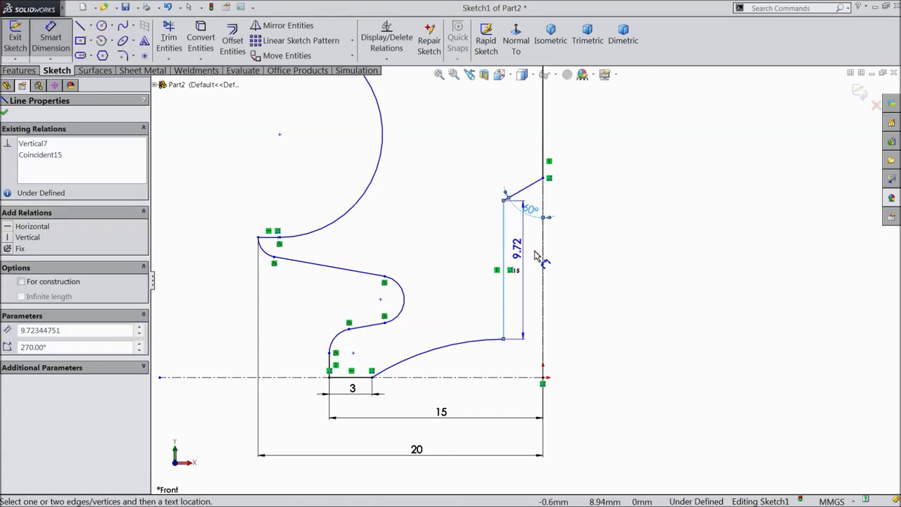
left_click(543, 258)
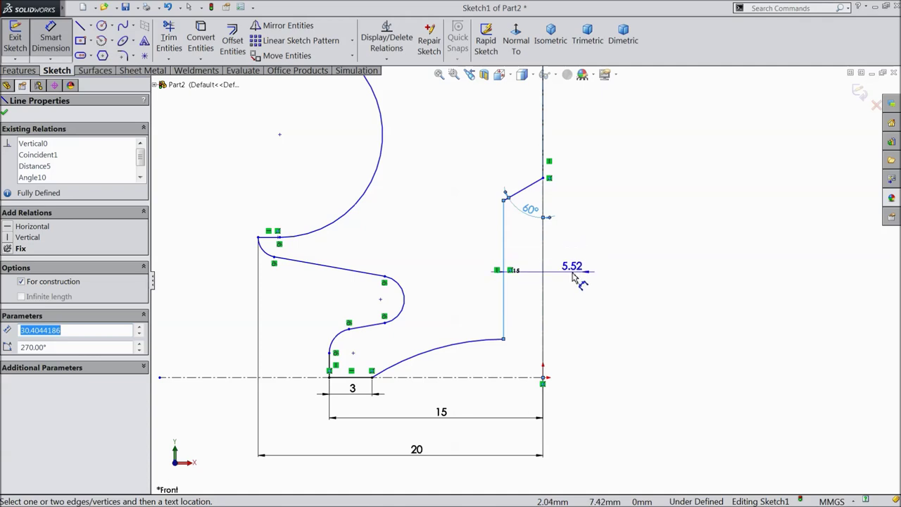
left_click(577, 271)
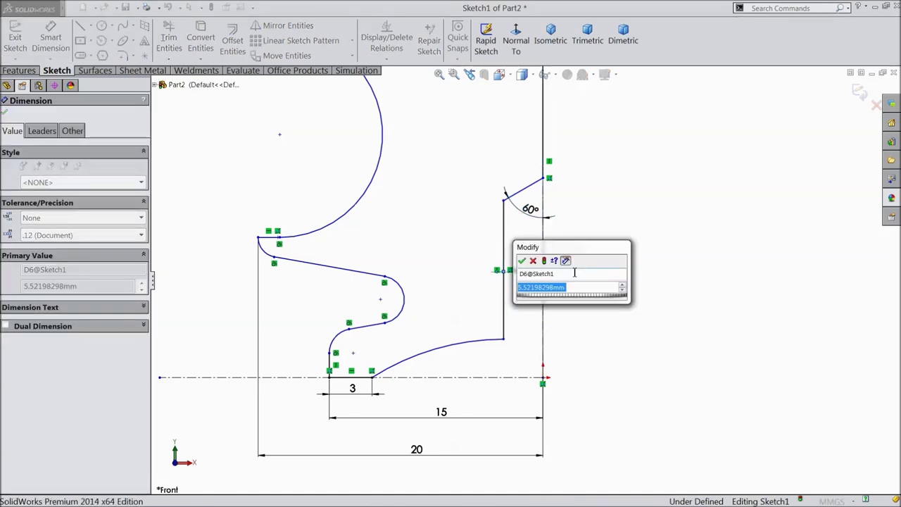
type("6.647")
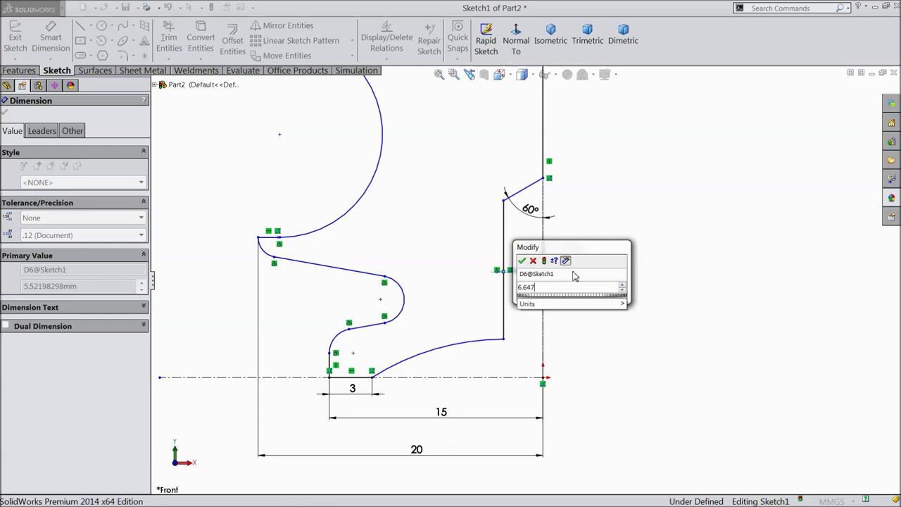
left_click(521, 260)
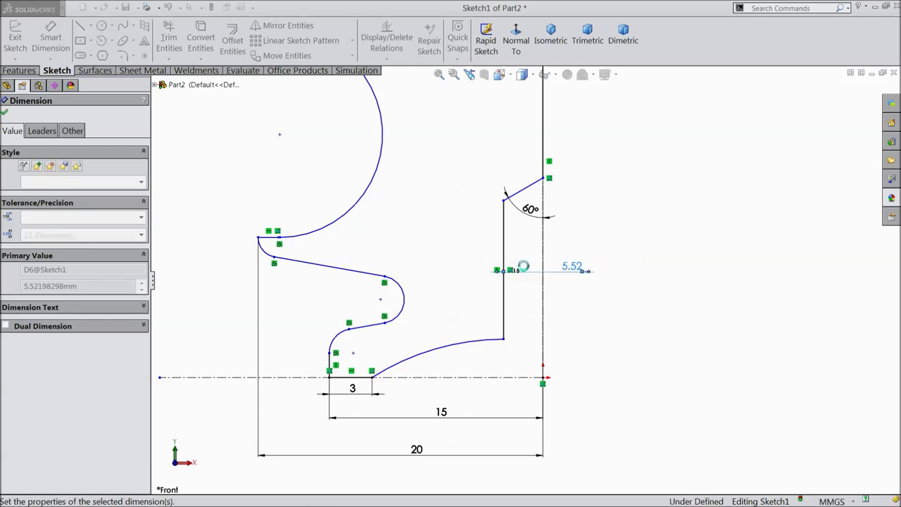
Discard the unwanted 10.02 length dimension placed on the vertical line.
left_click(496, 213)
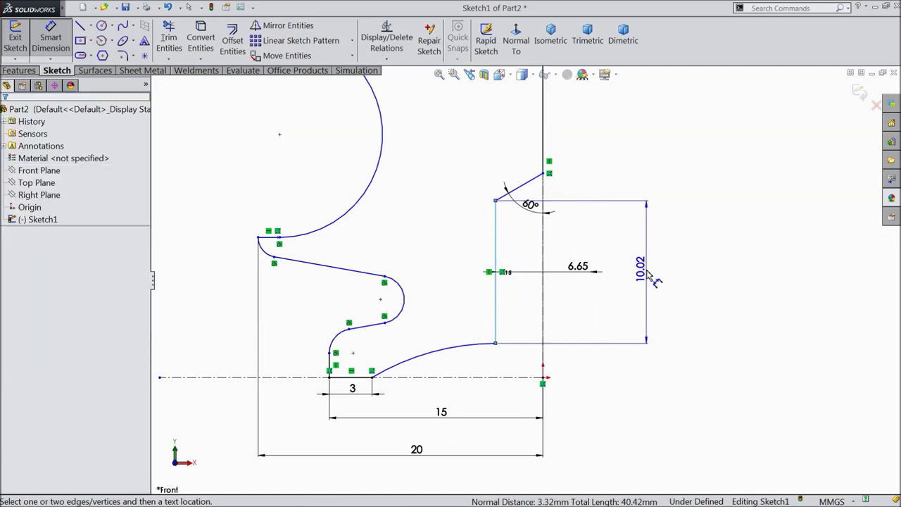
left_click(647, 279)
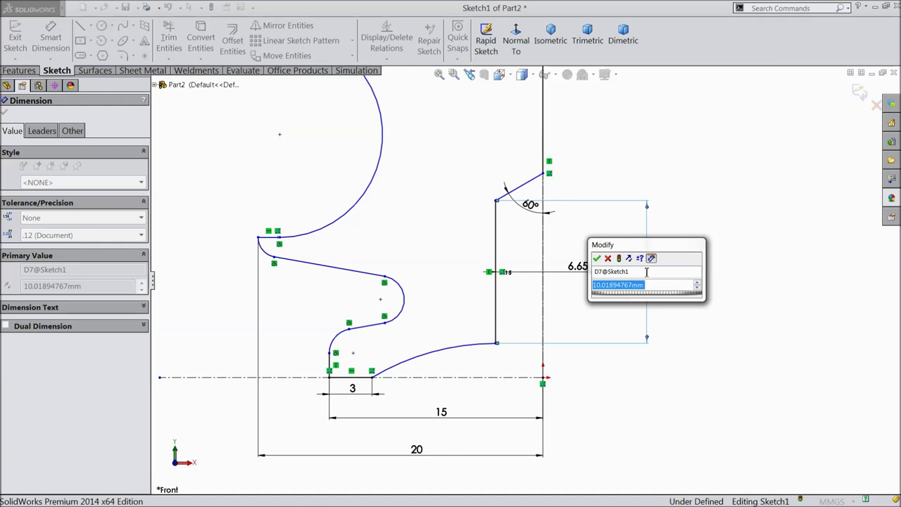
left_click(608, 259)
key("Delete")
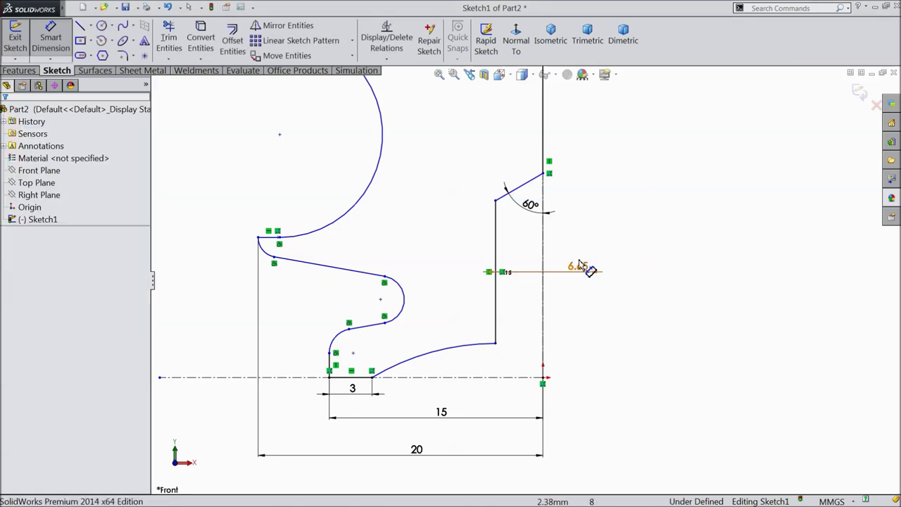
scroll(583, 264, "up", 5)
scroll(522, 152, "down", 7)
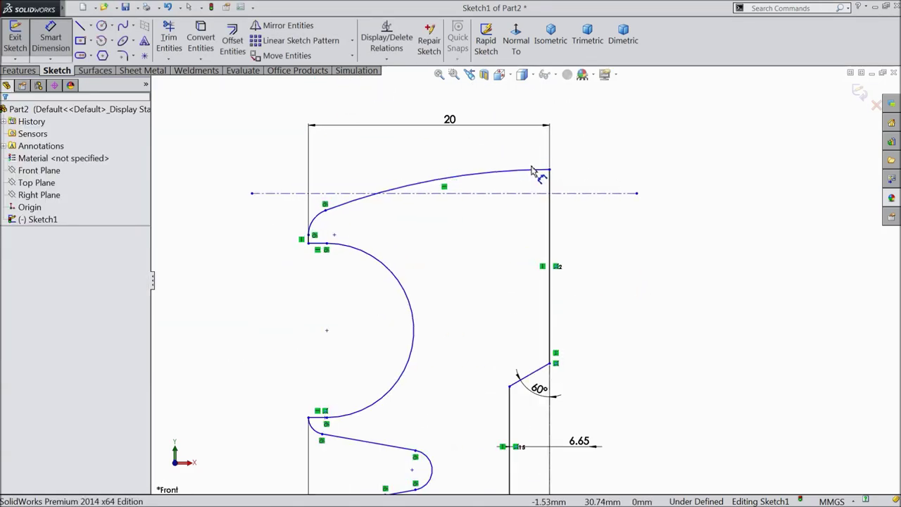
left_click(562, 186)
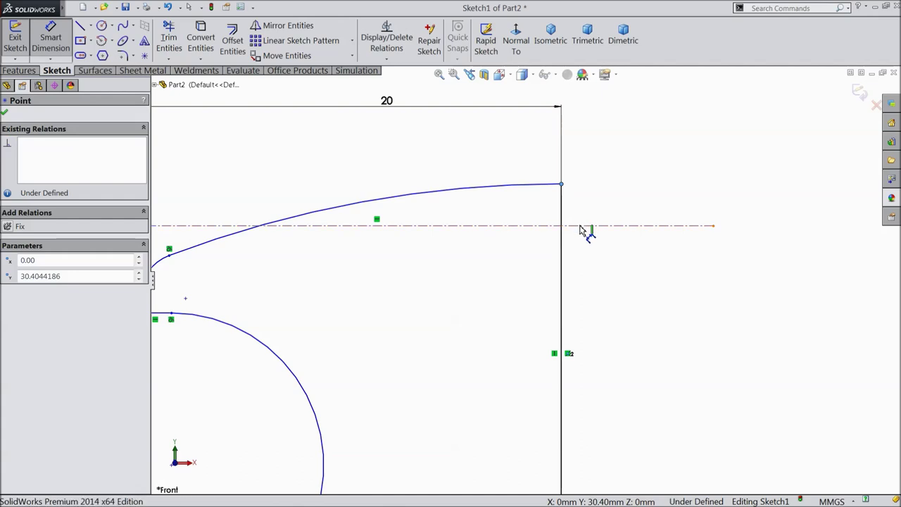
left_click(585, 226)
left_click(602, 214)
type("3")
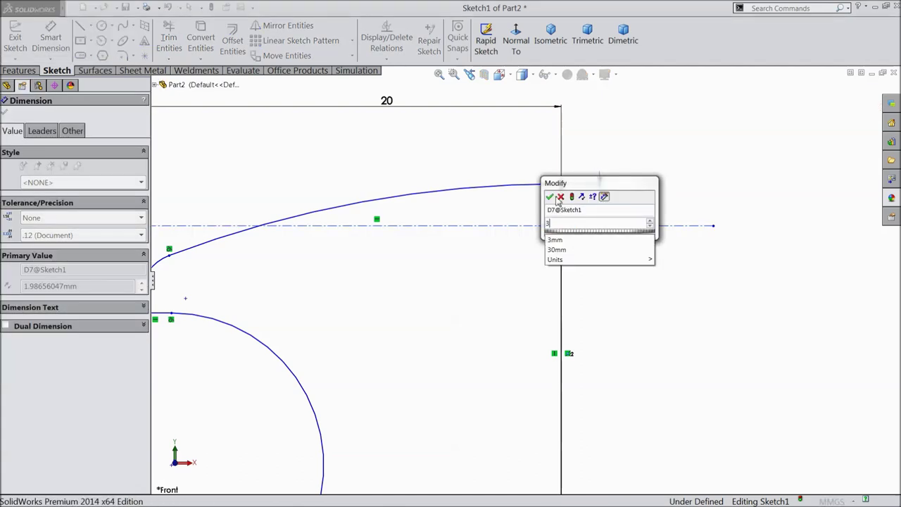
left_click(549, 196)
scroll(509, 246, "up", 5)
scroll(396, 285, "down", 4)
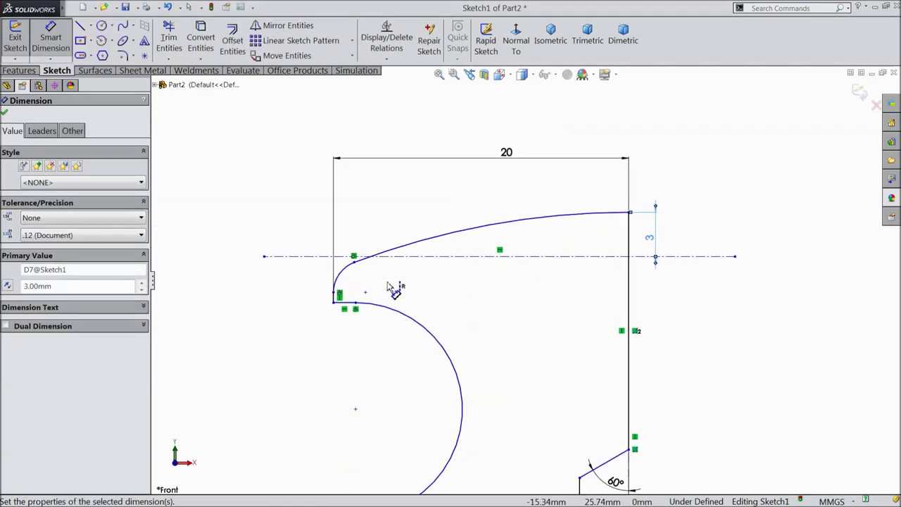
left_click(343, 308)
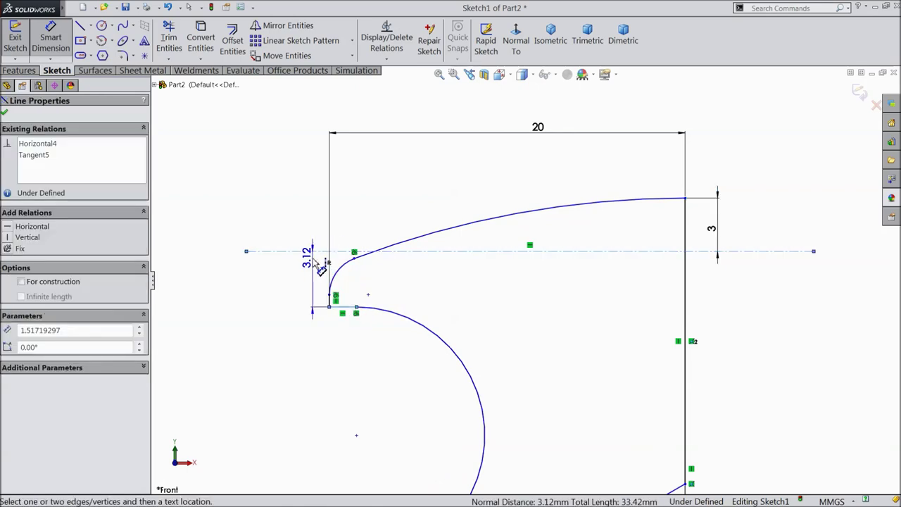
left_click(277, 283)
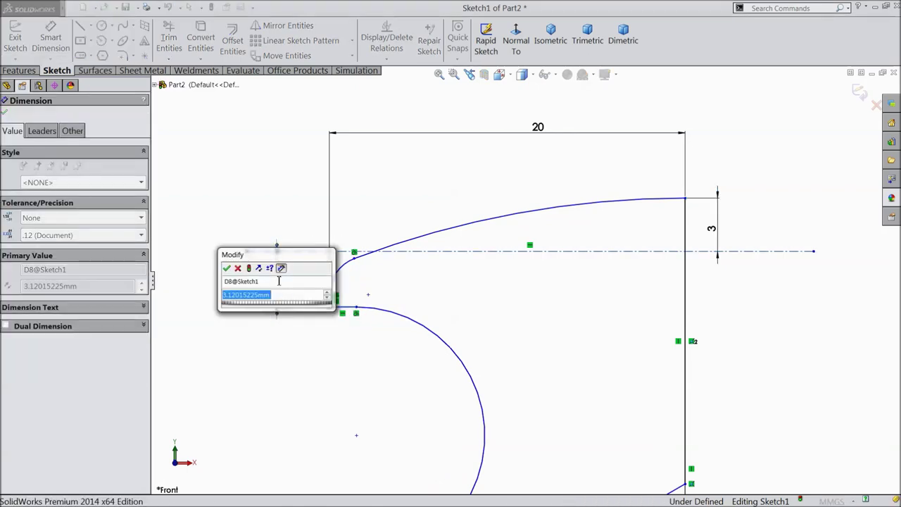
type("1.6")
left_click(227, 268)
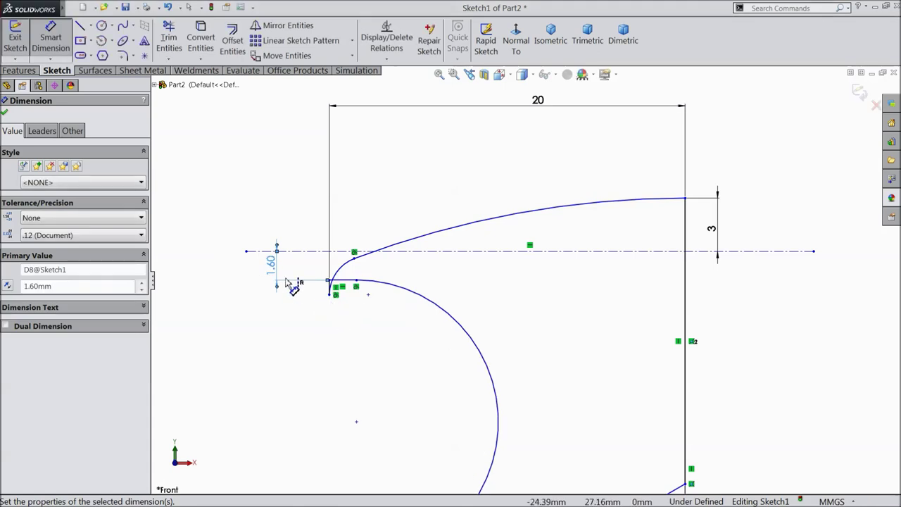
scroll(348, 288, "down", 4)
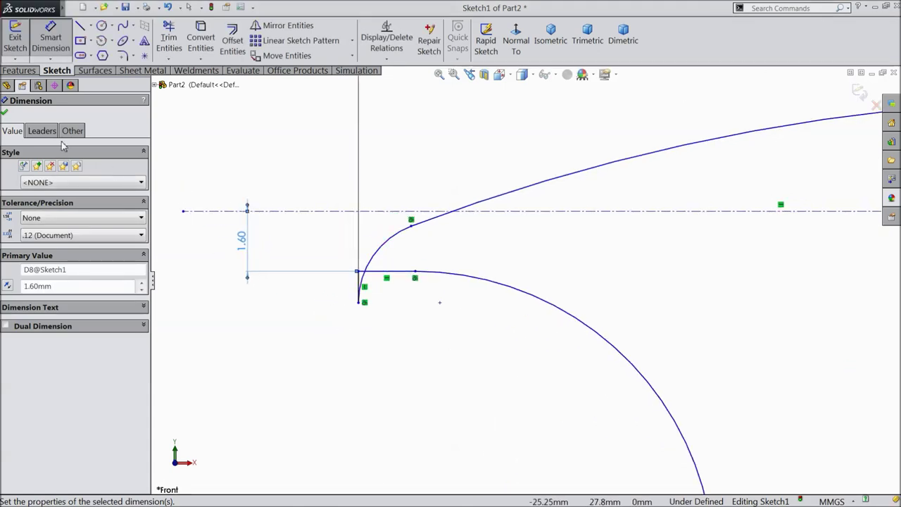
left_click(5, 115)
scroll(366, 288, "down", 3)
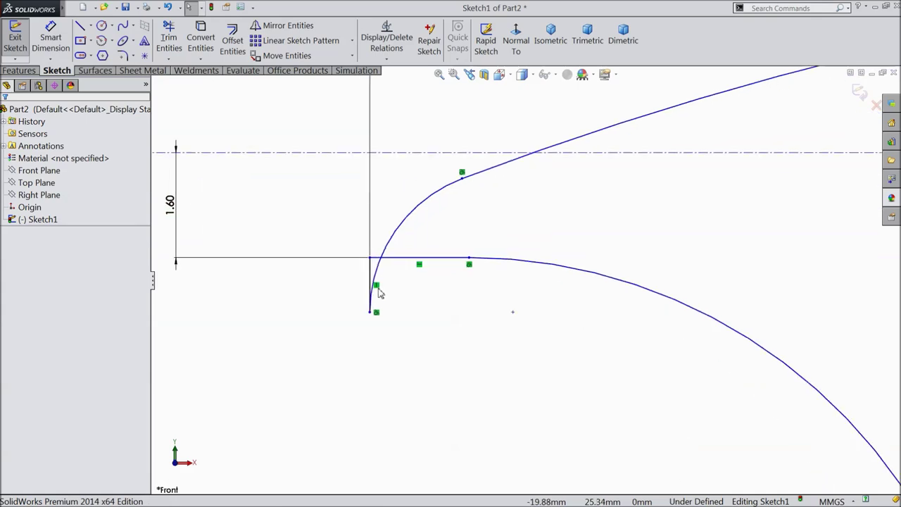
mouse_move(372, 318)
left_mouse_down()
mouse_move(374, 260)
mouse_move(389, 243)
left_mouse_up()
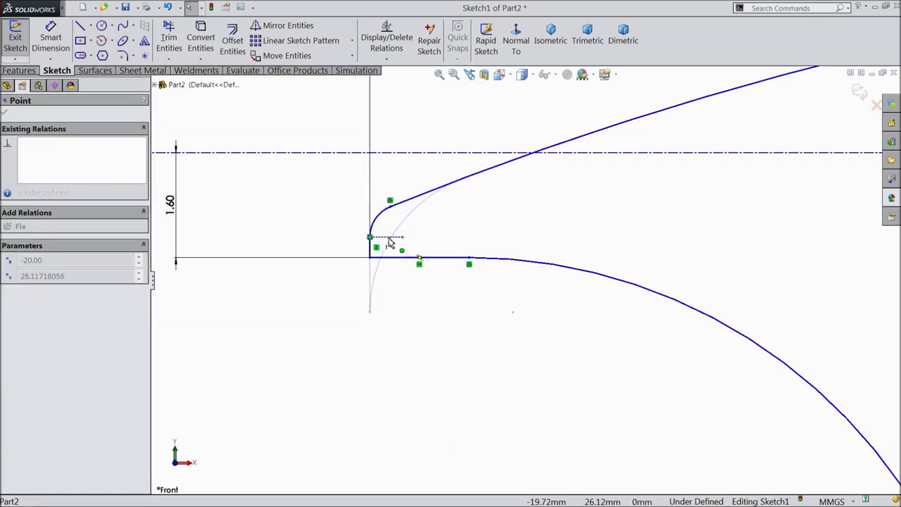
left_click_drag(389, 243, 394, 238)
key("d")
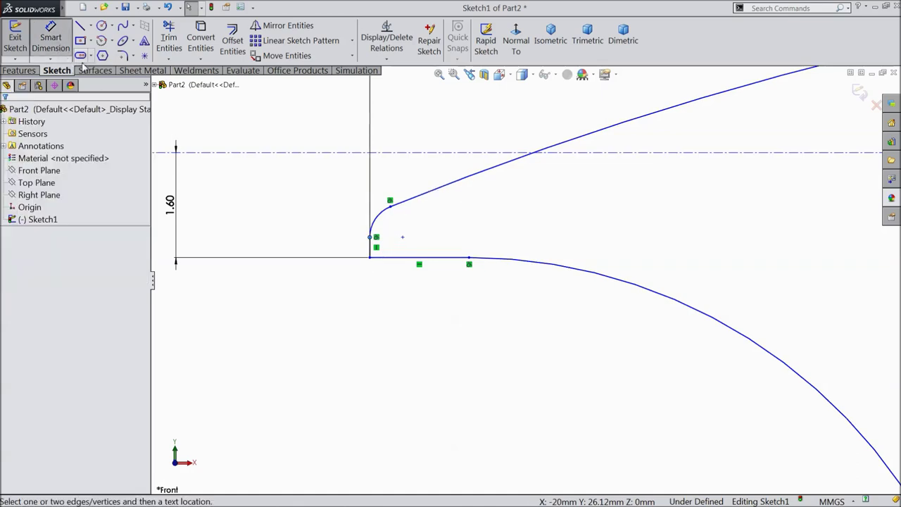
left_click(381, 218)
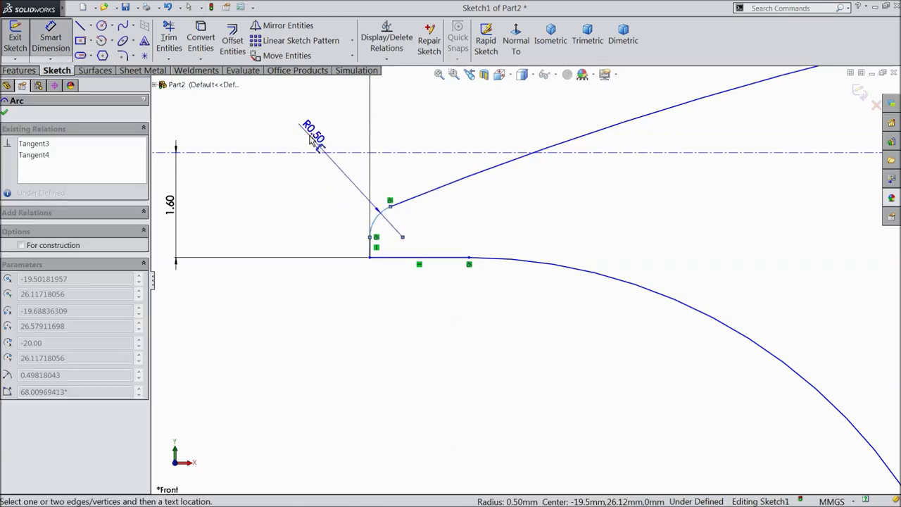
left_click(312, 136)
type("1.5")
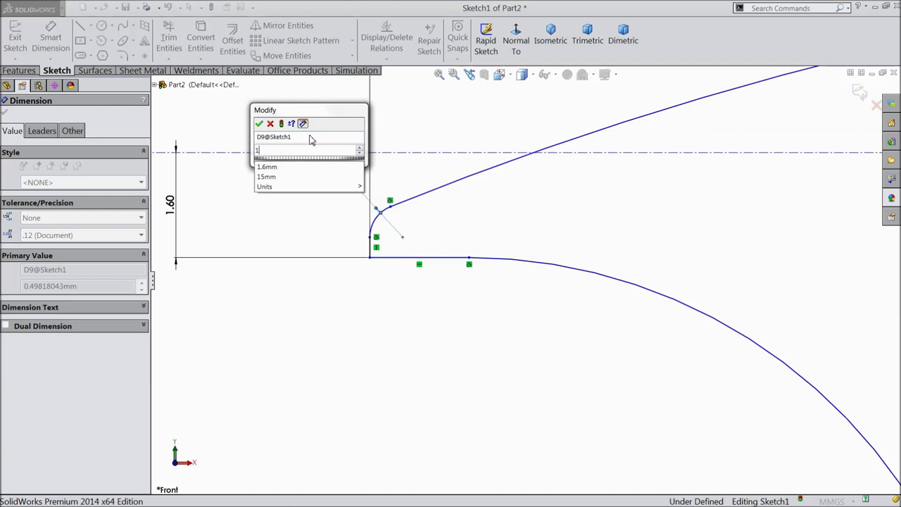
left_click(259, 124)
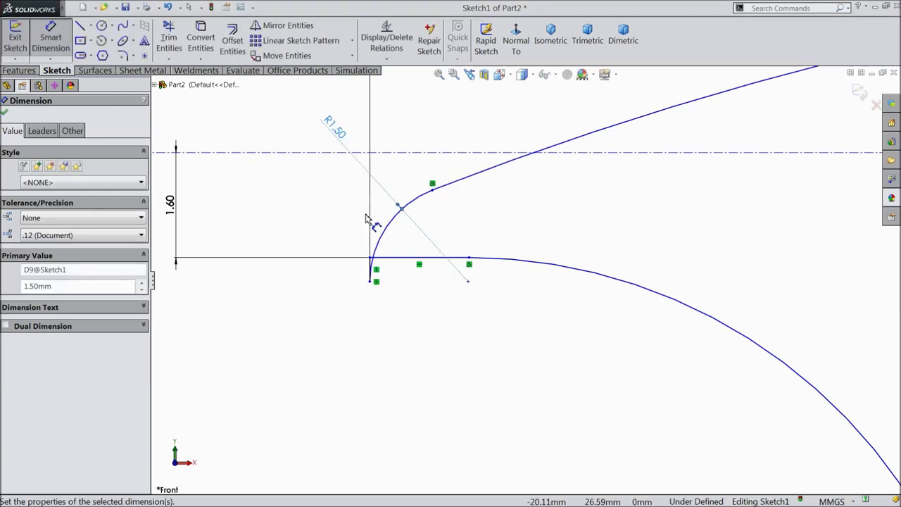
key("Escape")
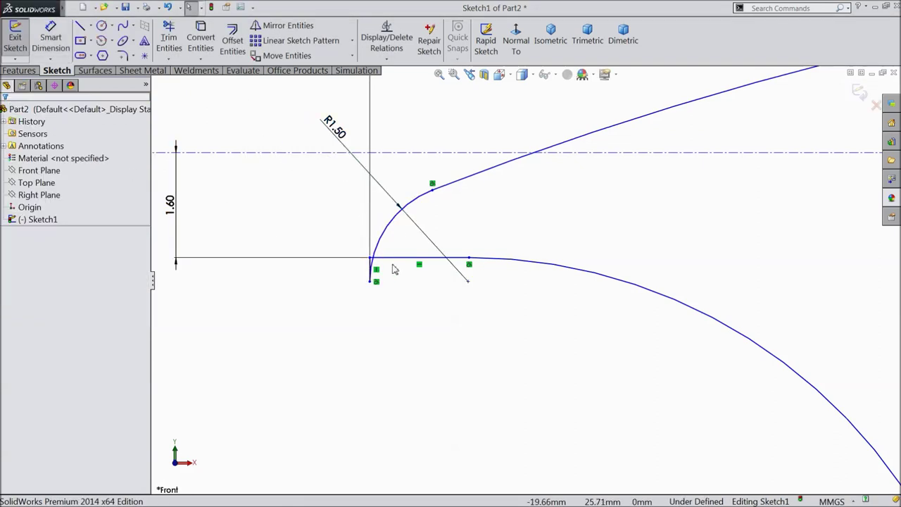
scroll(394, 270, "up", 5)
scroll(475, 275, "down", 5)
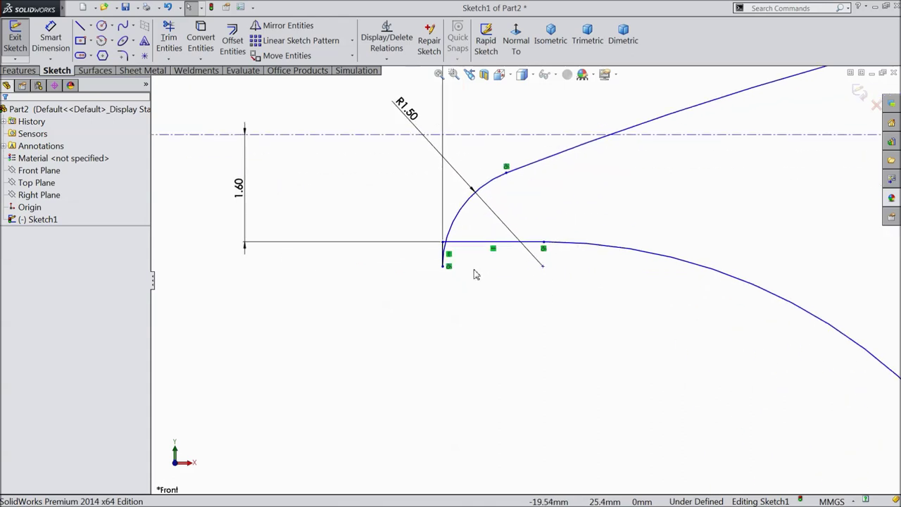
scroll(458, 276, "down", 4)
left_click_drag(424, 270, 438, 185)
scroll(493, 207, "down", 4)
scroll(527, 241, "up", 4)
scroll(629, 283, "up", 5)
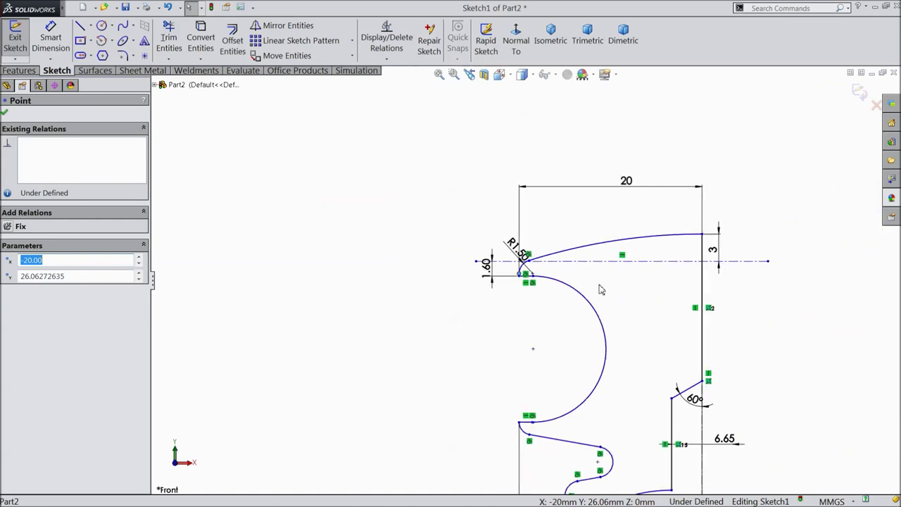
scroll(620, 306, "down", 1)
scroll(639, 364, "down", 3)
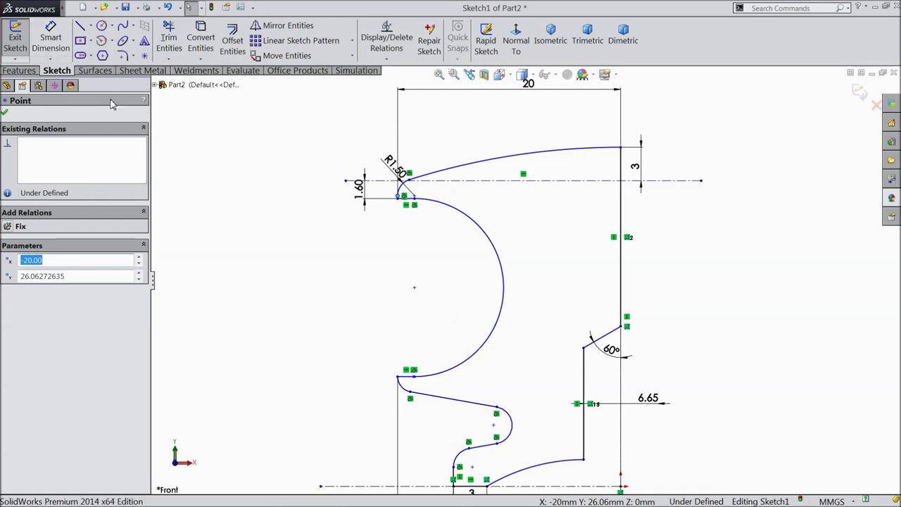
Set the vertical distance between the short upper line and lower line to 15 mm.
left_click(56, 45)
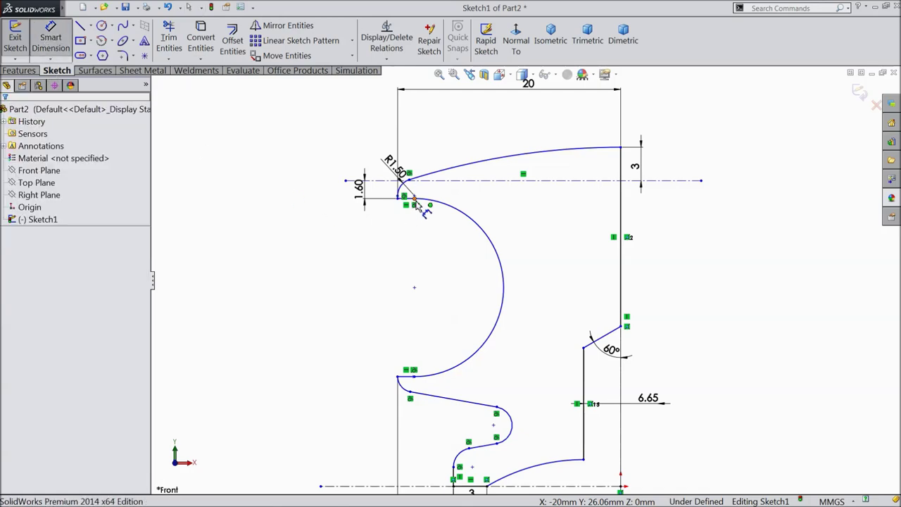
left_click(412, 200)
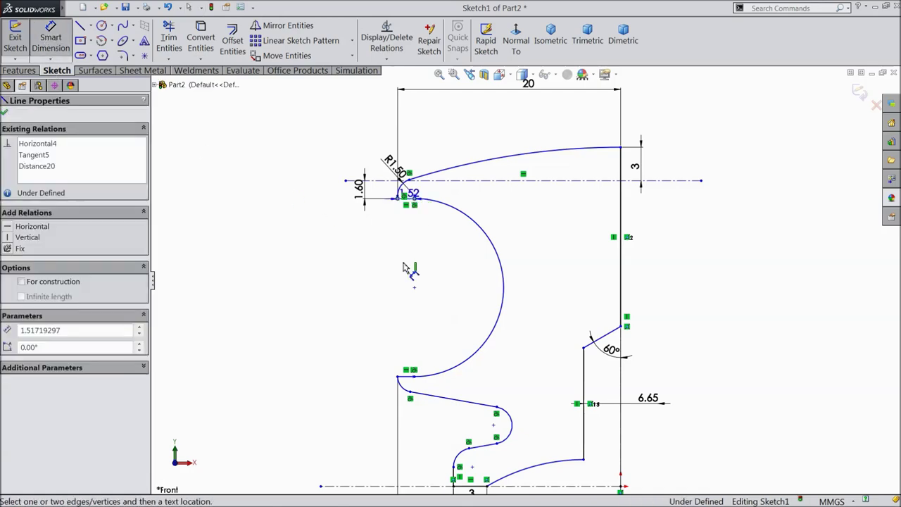
left_click(412, 376)
left_click(315, 310)
type("15")
left_click(268, 299)
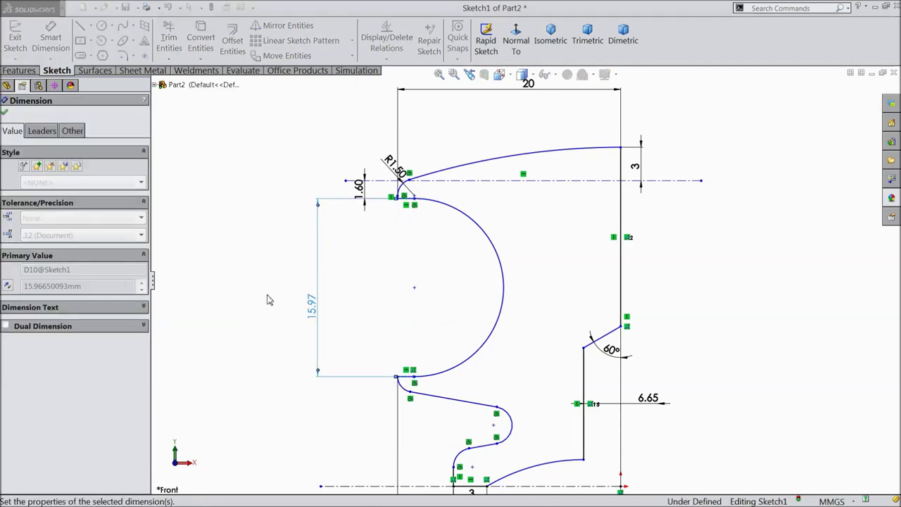
Dimension the small arc's centre to the vertical construction line, changing 15 to 10 mm.
scroll(511, 334, "up", 3)
scroll(531, 383, "down", 3)
scroll(532, 382, "down", 2)
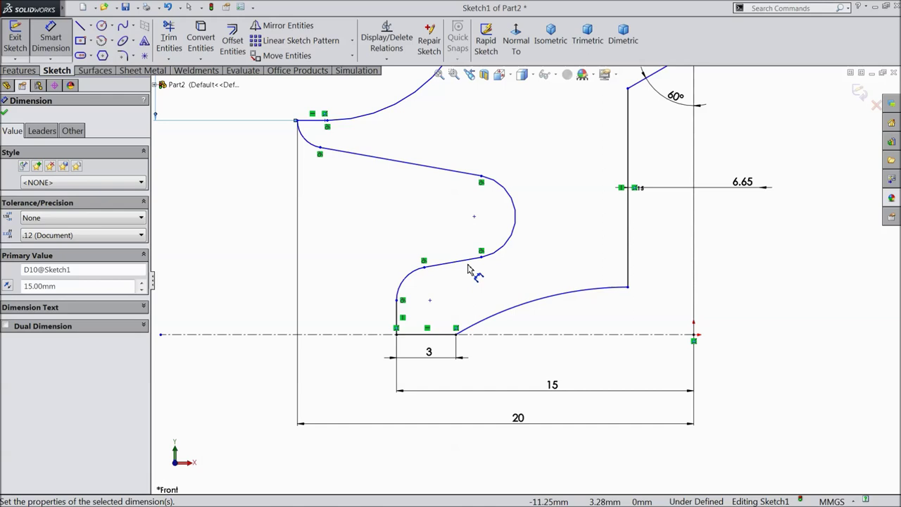
scroll(449, 193, "down", 2)
left_click(441, 134)
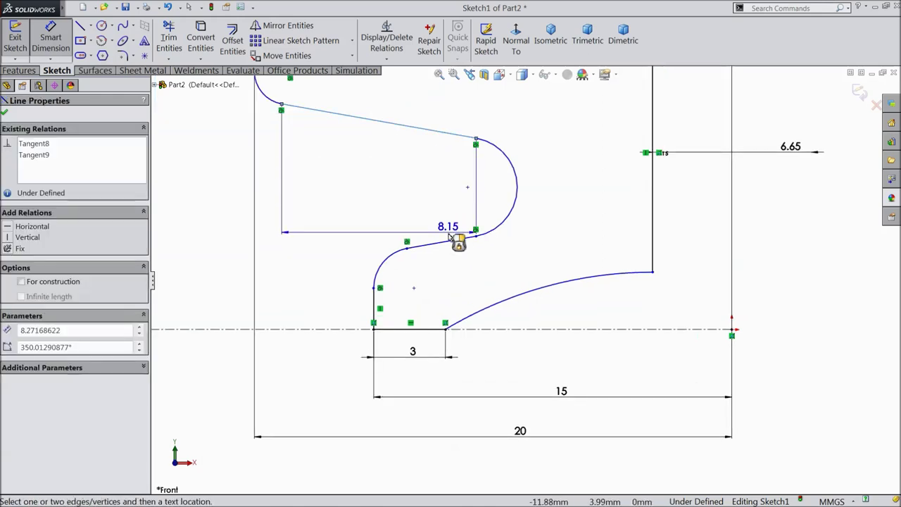
left_click(445, 244)
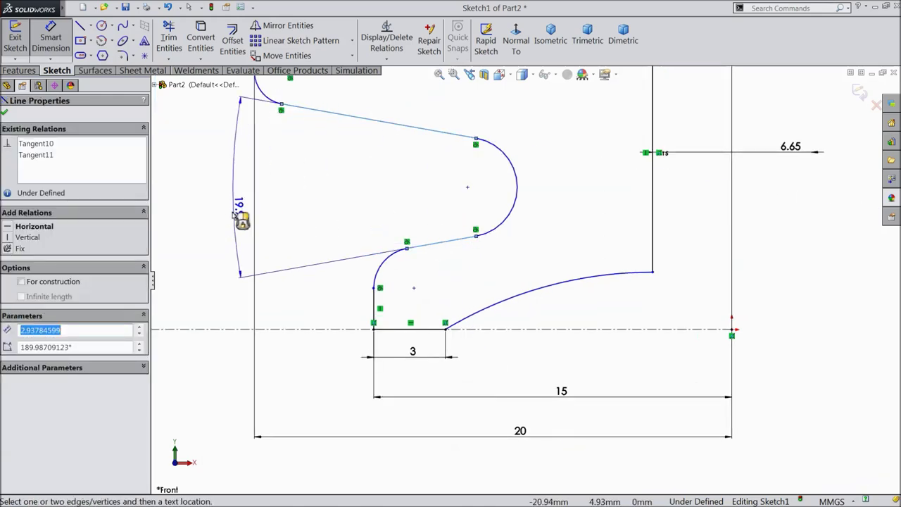
key("Escape")
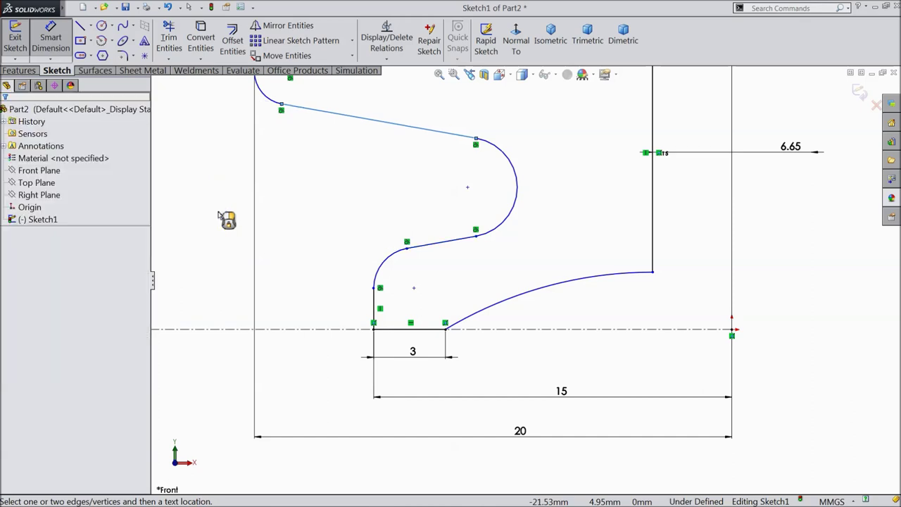
left_click(467, 187)
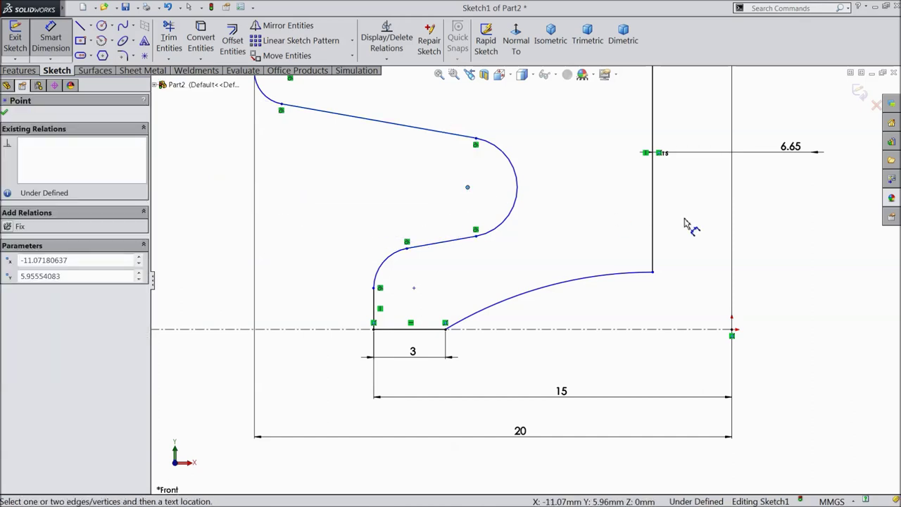
left_click(732, 218)
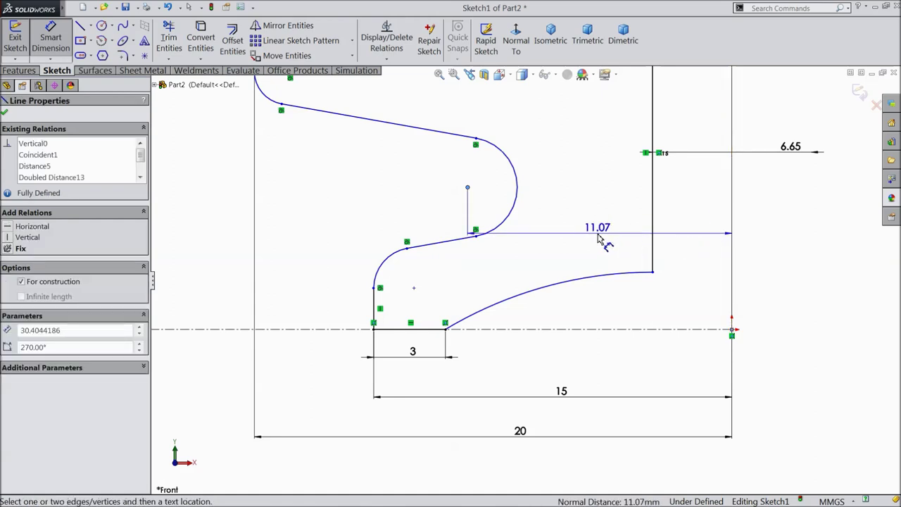
left_click(598, 237)
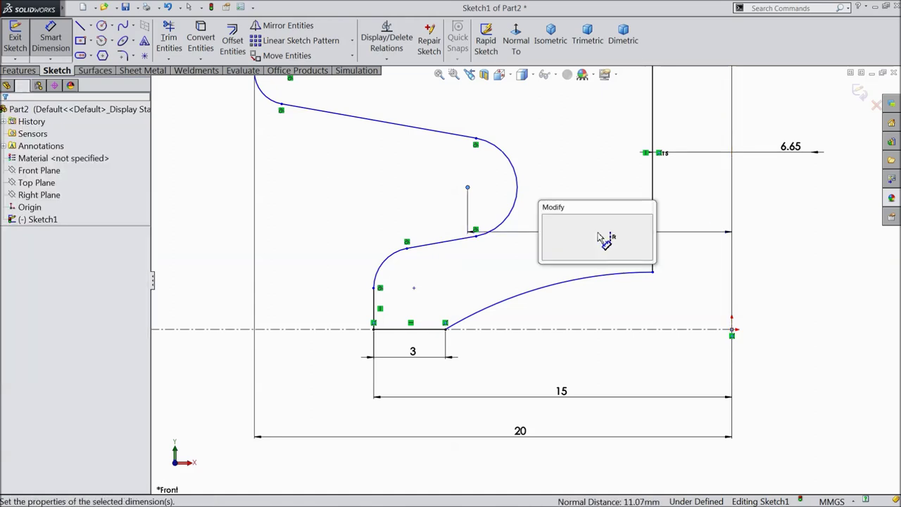
type("15")
left_click(547, 221)
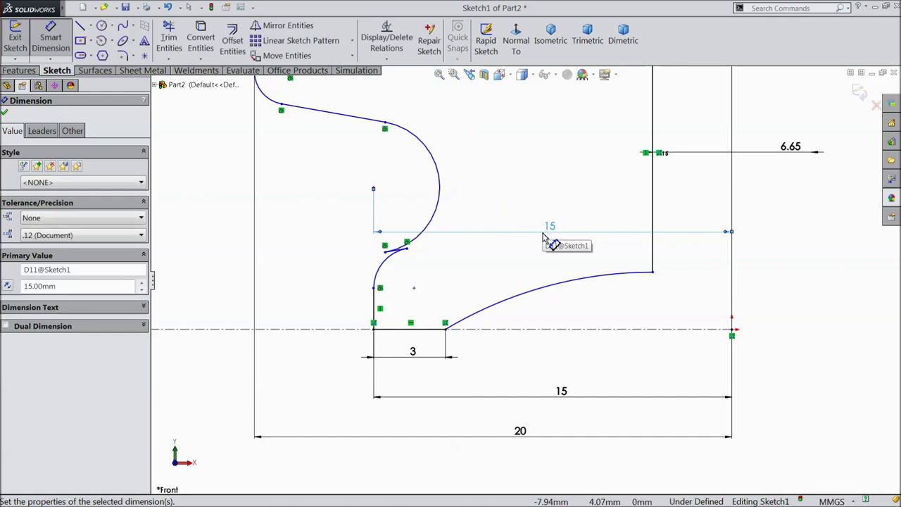
double_click(549, 234)
type("10")
key("Return")
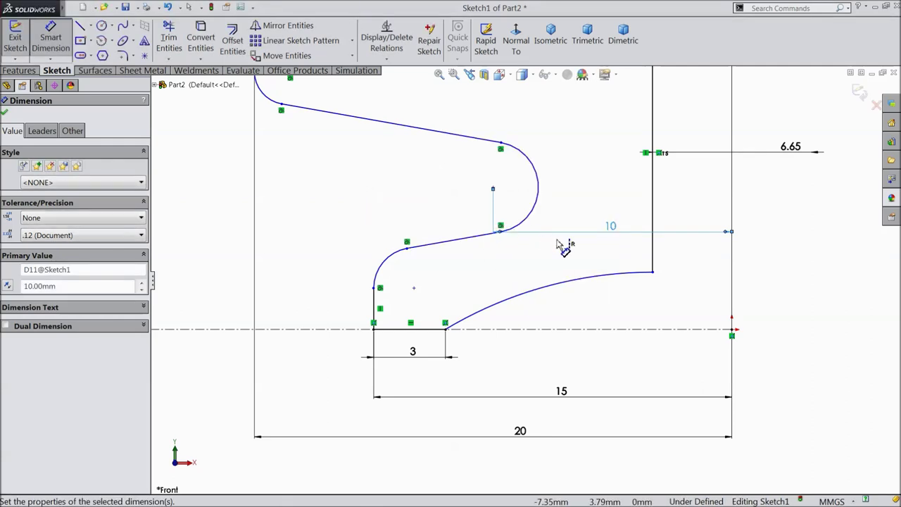
Give the right arc and the lower-left arc R3 radius dimensions.
left_click(539, 203)
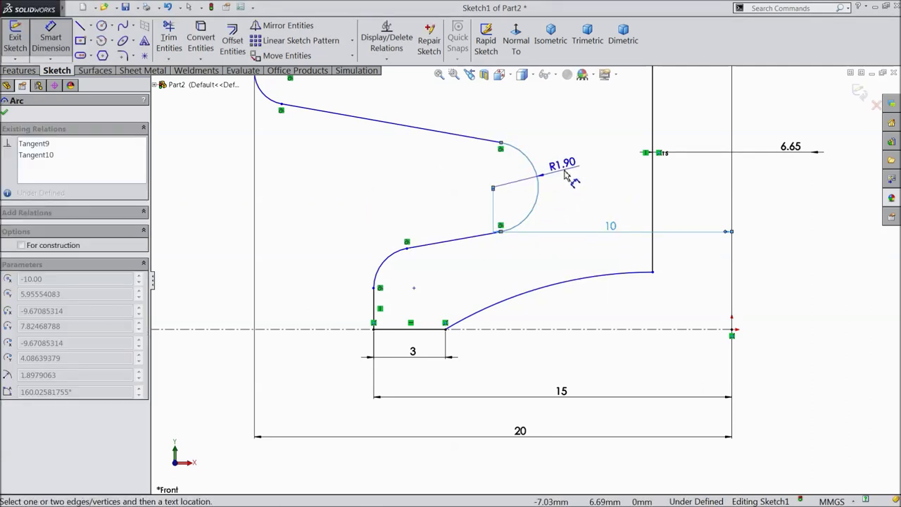
left_click(567, 177)
type("3")
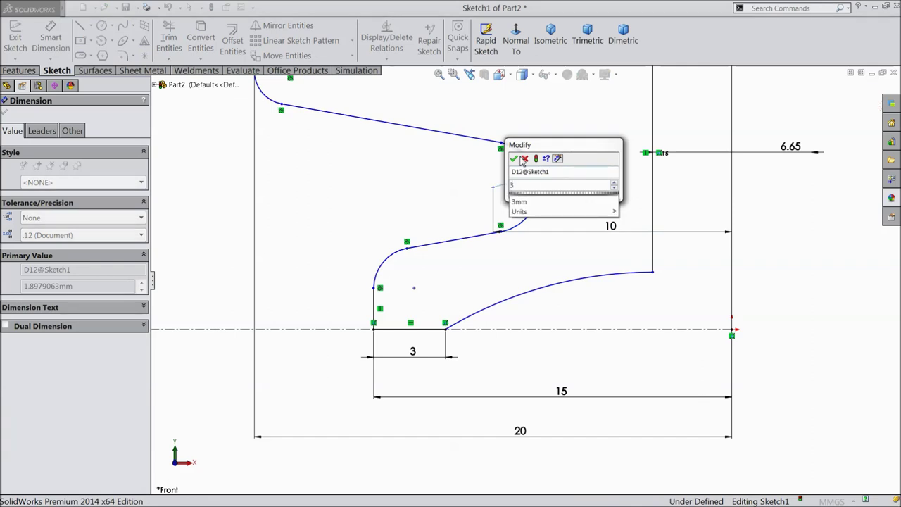
left_click(514, 159)
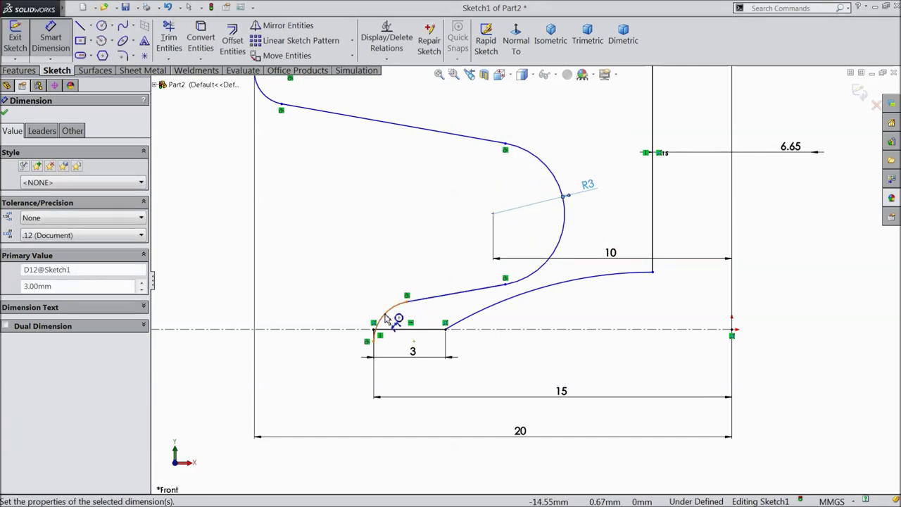
left_click(386, 318)
left_click(367, 306)
type("3")
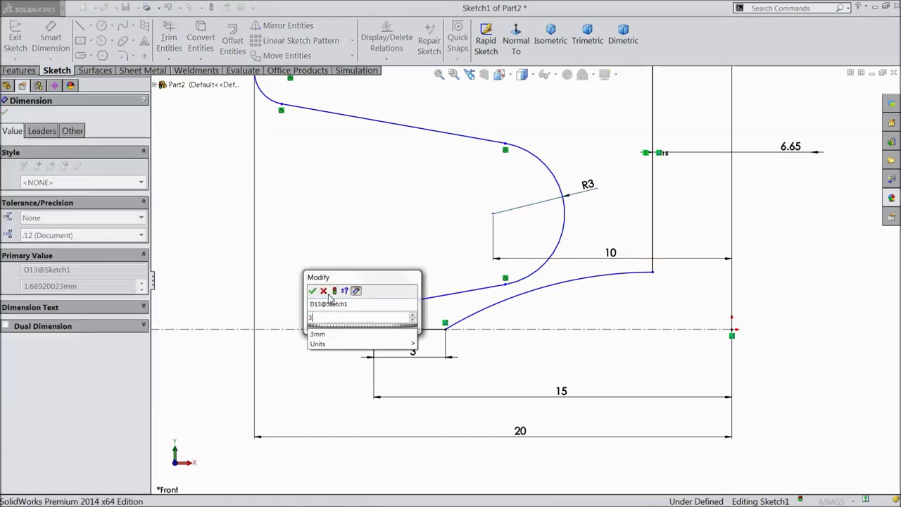
left_click(313, 290)
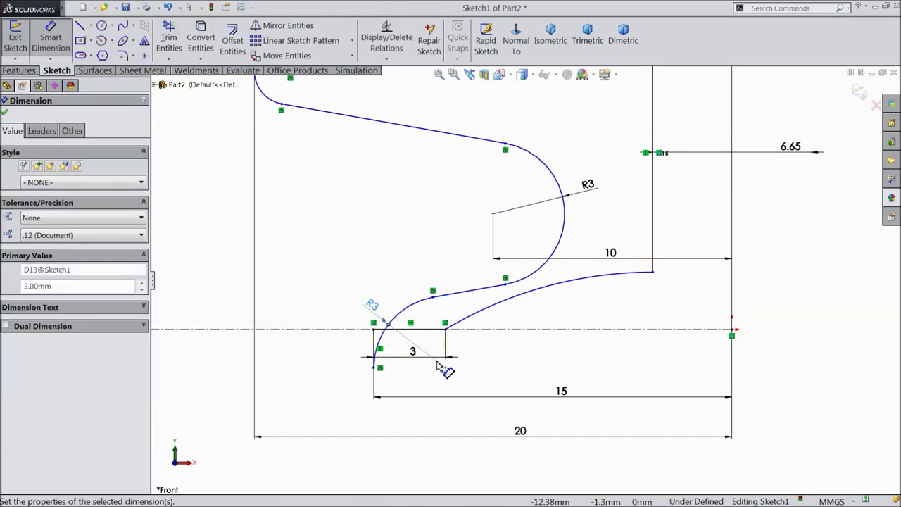
scroll(438, 290, "up", 5)
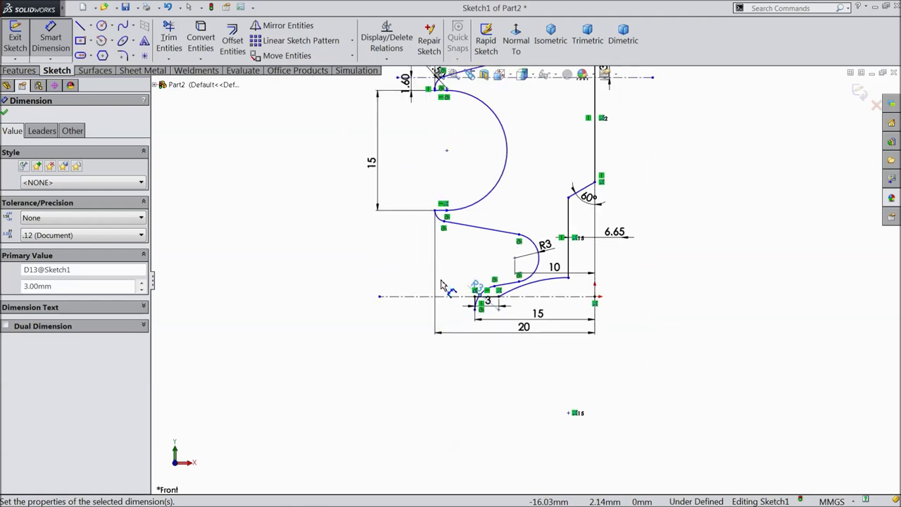
Give the small fillet arc a 1.5 mm radius dimension.
scroll(441, 284, "up", 1)
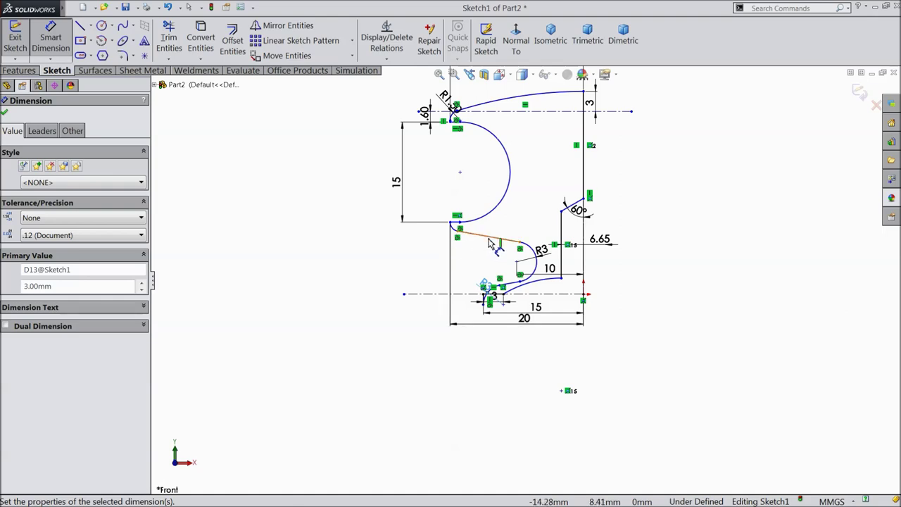
scroll(518, 232, "down", 10)
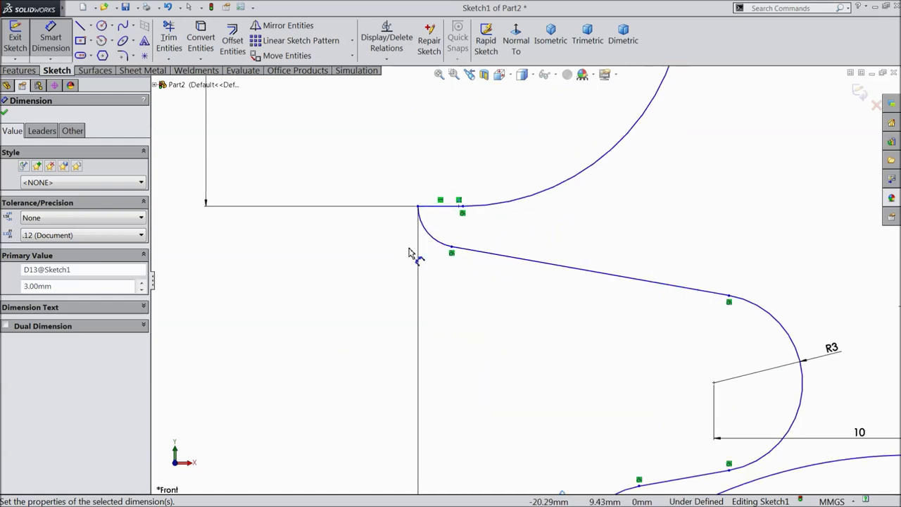
left_click(430, 238)
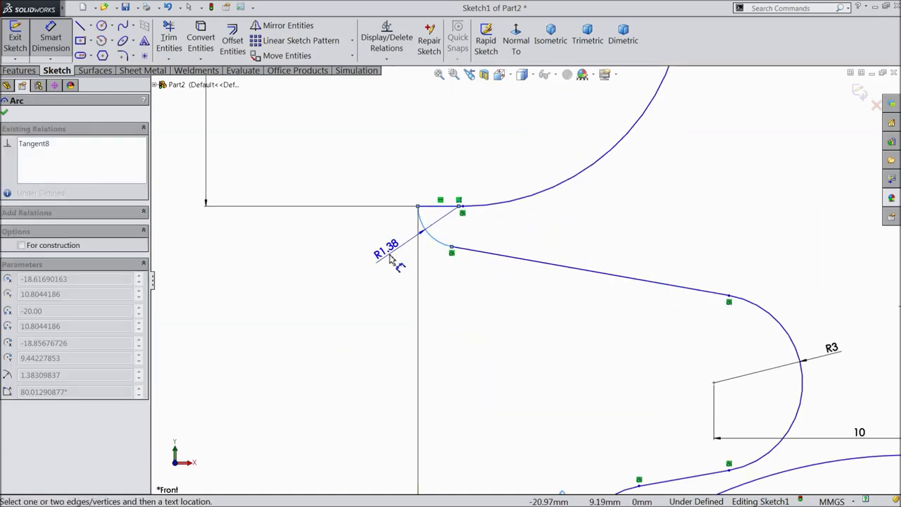
left_click(394, 260)
type("1.5")
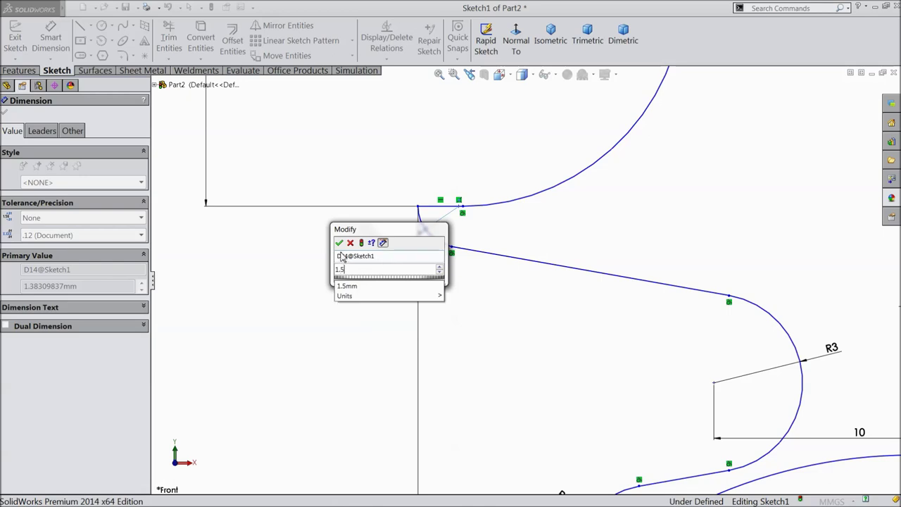
left_click(339, 243)
Drag the spline's lower endpoint up to about x −15, y −0.83 mm, reshaping the lower curve.
scroll(518, 298, "up", 6)
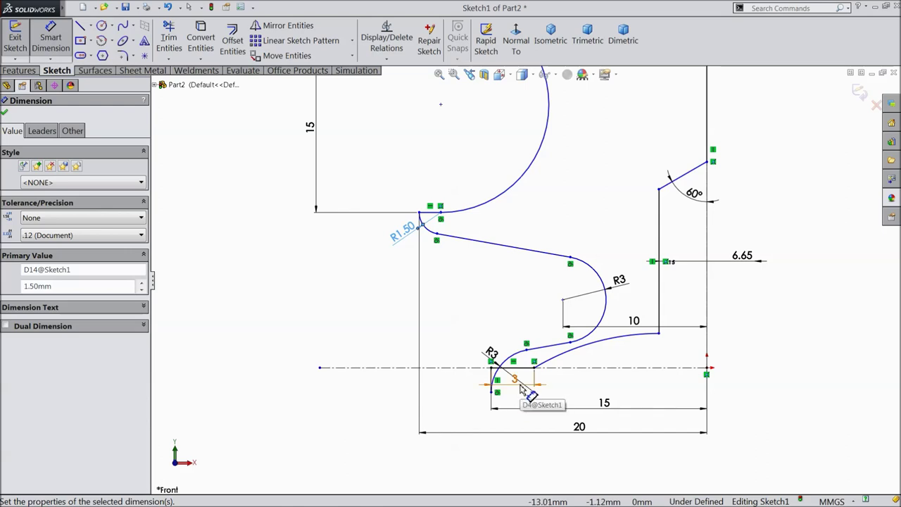
key("f")
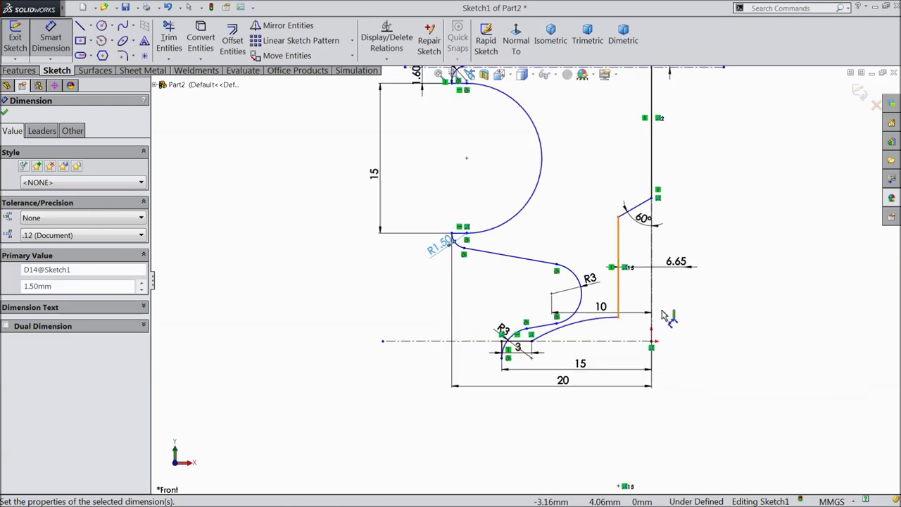
scroll(648, 271, "down", 2)
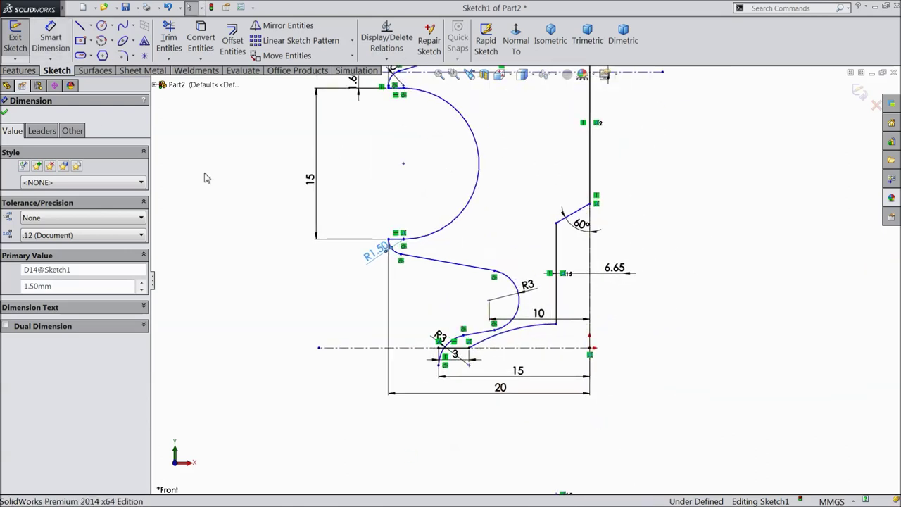
left_click(50, 38)
scroll(512, 369, "down", 1)
scroll(511, 368, "down", 2)
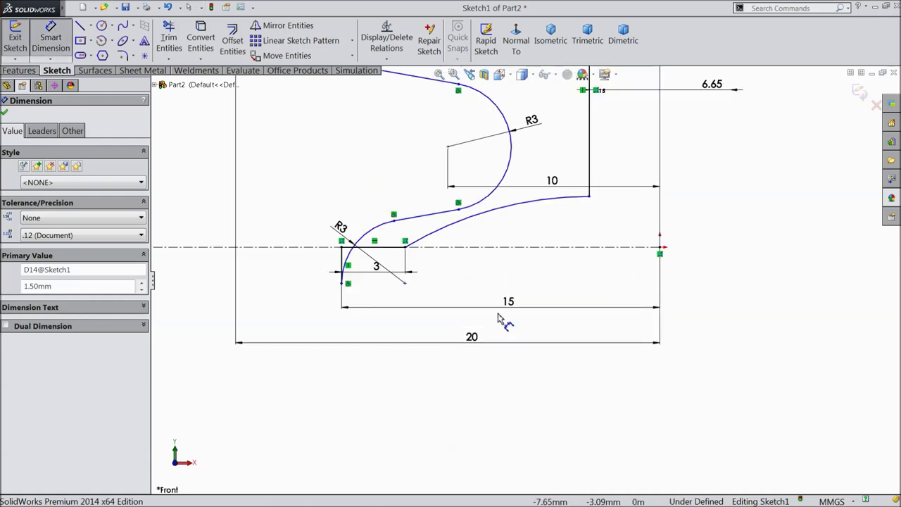
left_click(427, 221)
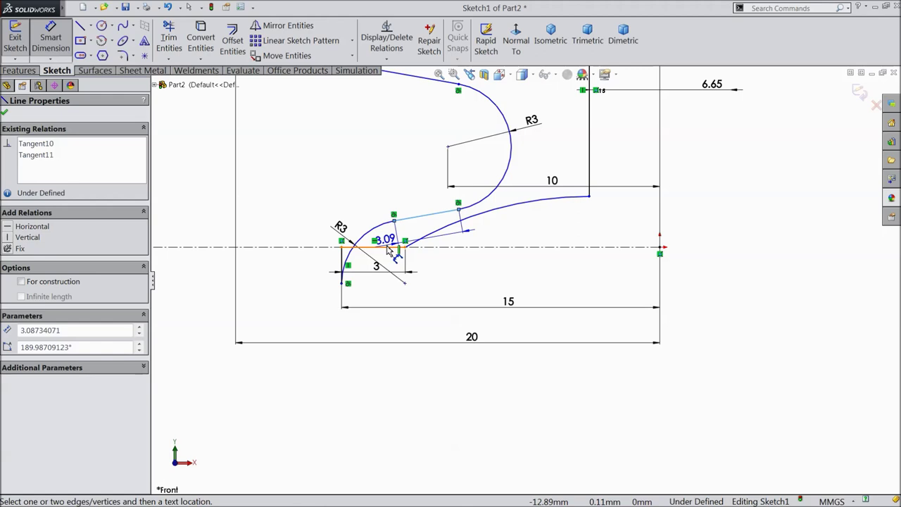
key("Escape")
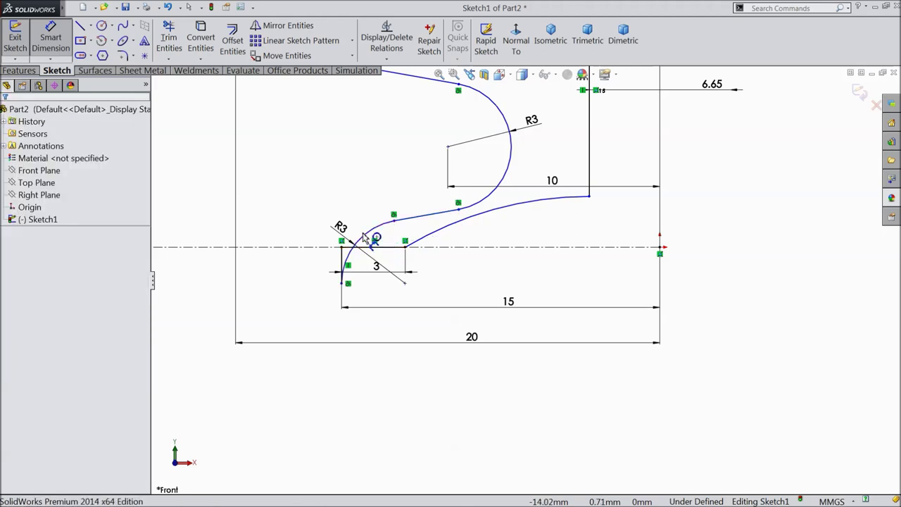
key("Escape")
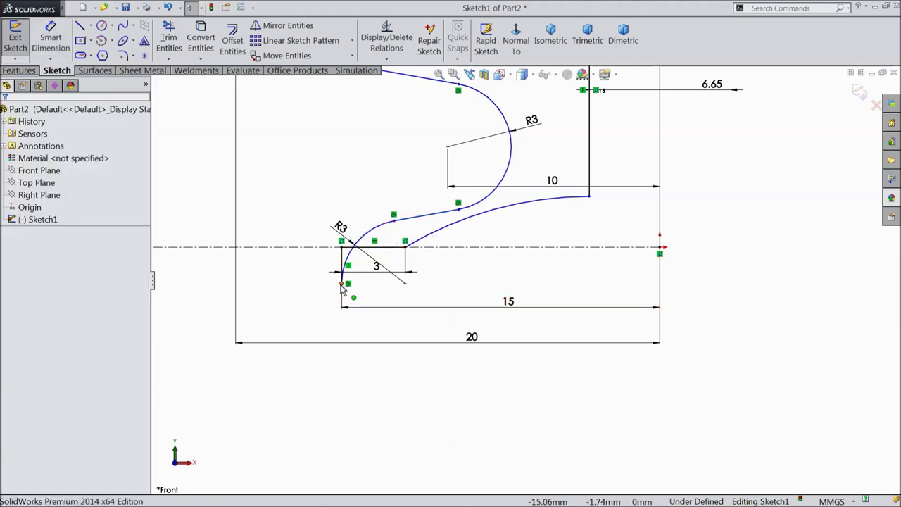
mouse_move(342, 284)
left_mouse_down()
mouse_move(342, 226)
mouse_move(359, 212)
mouse_move(364, 271)
left_mouse_up()
scroll(497, 244, "up", 6)
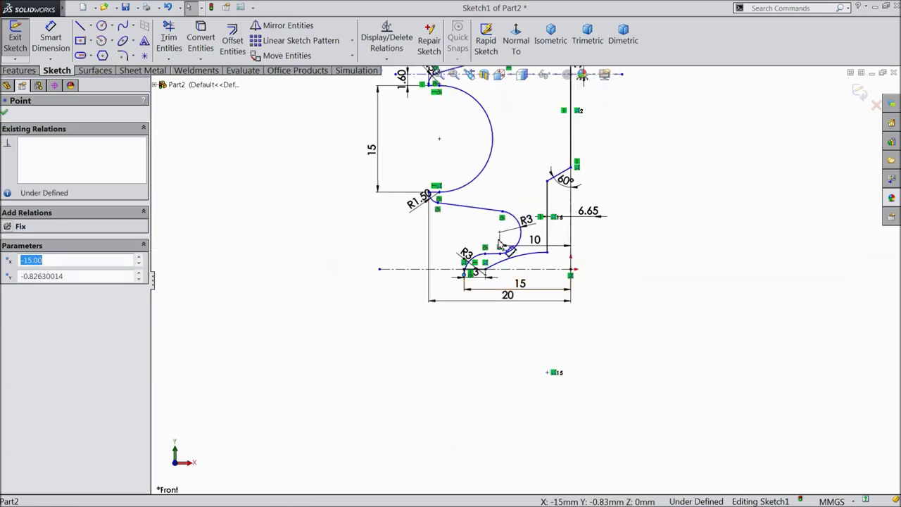
left_click(50, 39)
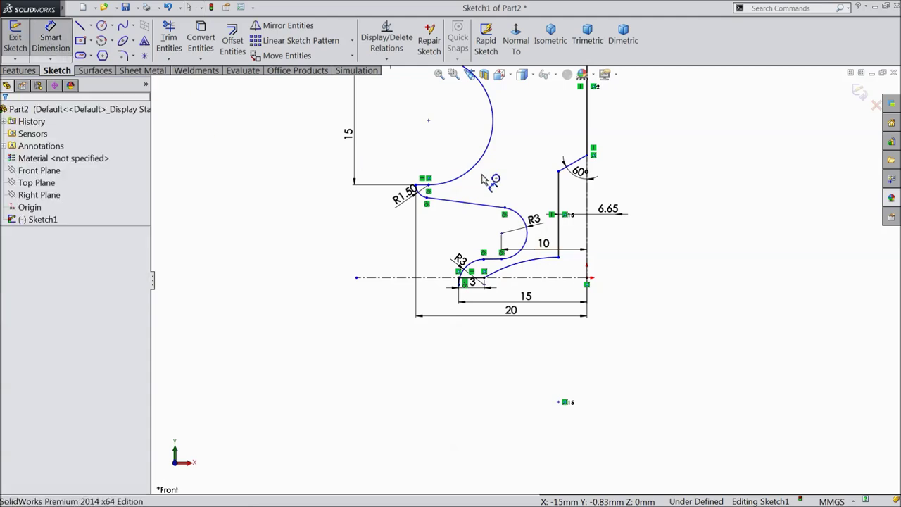
Dimension the right vertical line below the 60° edge to 15 mm.
scroll(584, 165, "down", 2)
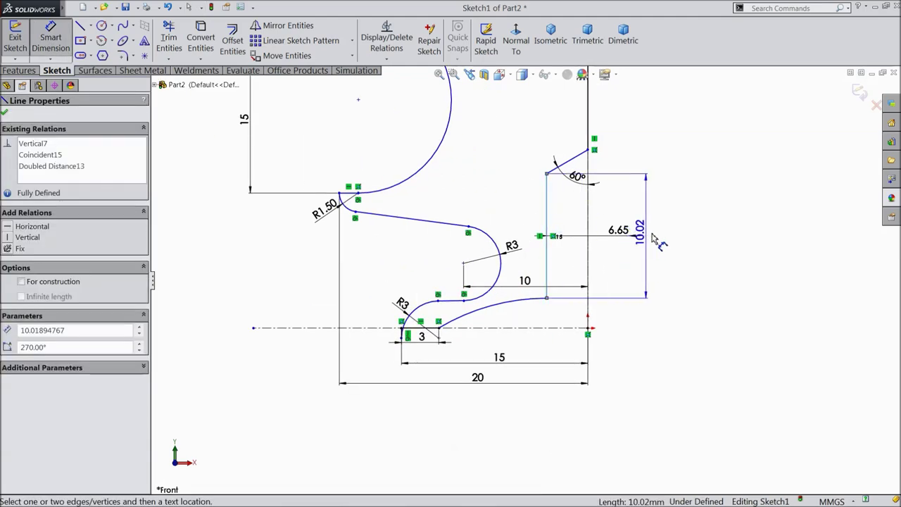
left_click(665, 238)
type("15")
left_click(614, 220)
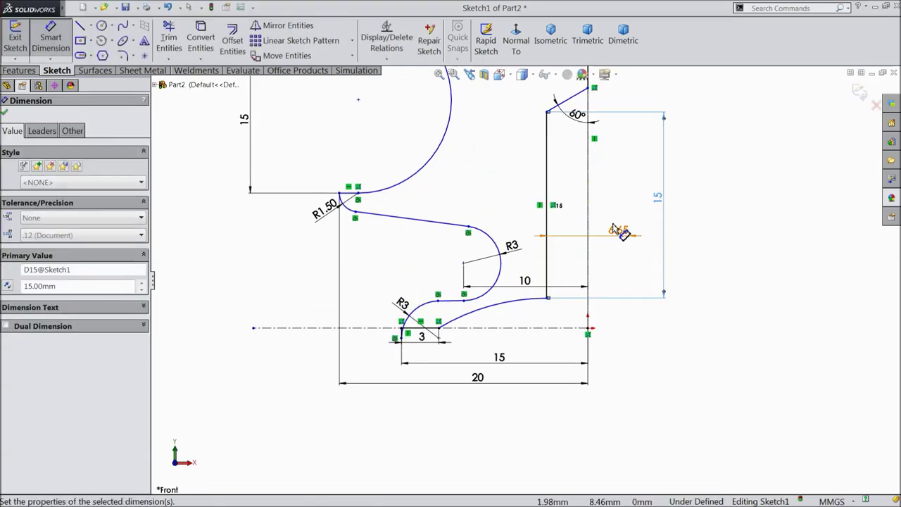
scroll(614, 194, "up", 4)
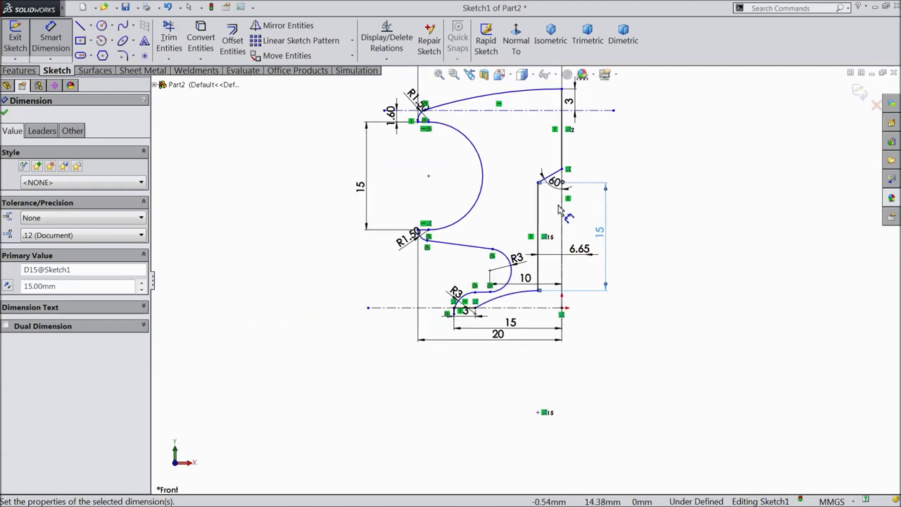
scroll(502, 298, "down", 2)
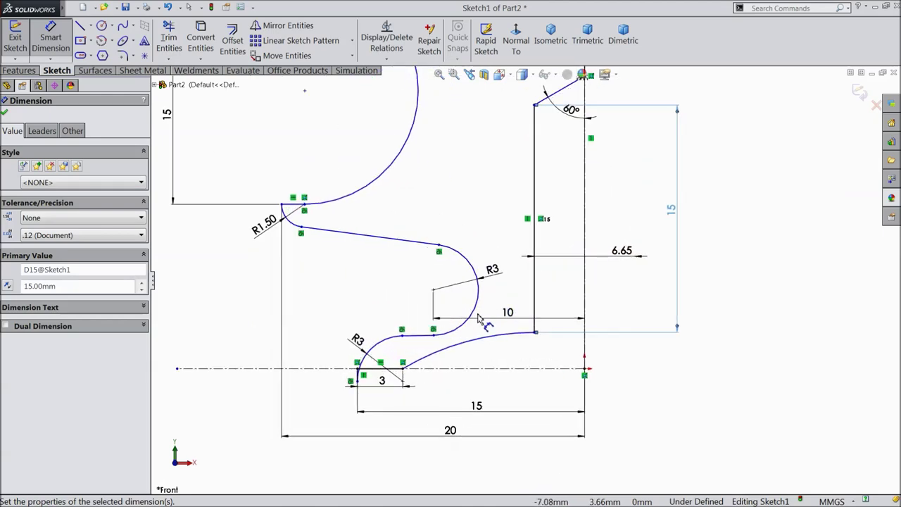
scroll(478, 318, "down", 2)
scroll(417, 346, "down", 2)
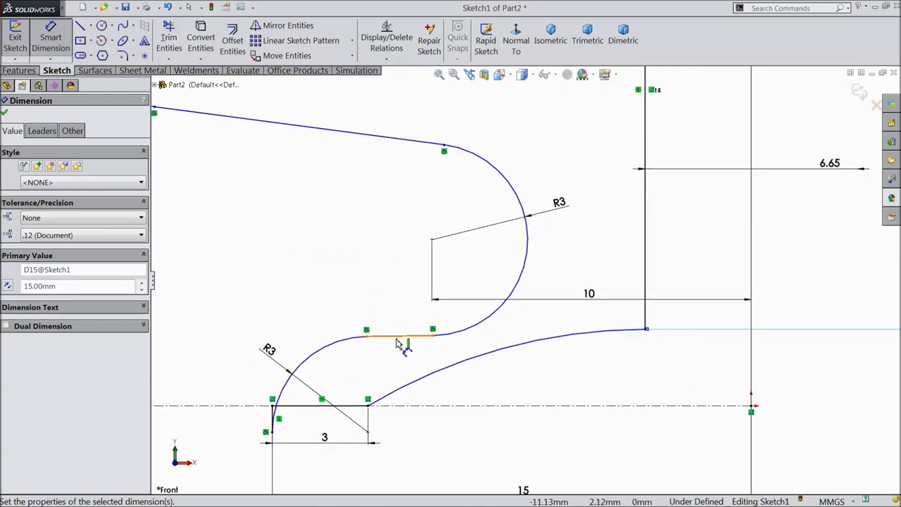
Drag spline points to reshape the curve, raising the top corner to y 34.91 mm.
left_click(65, 49)
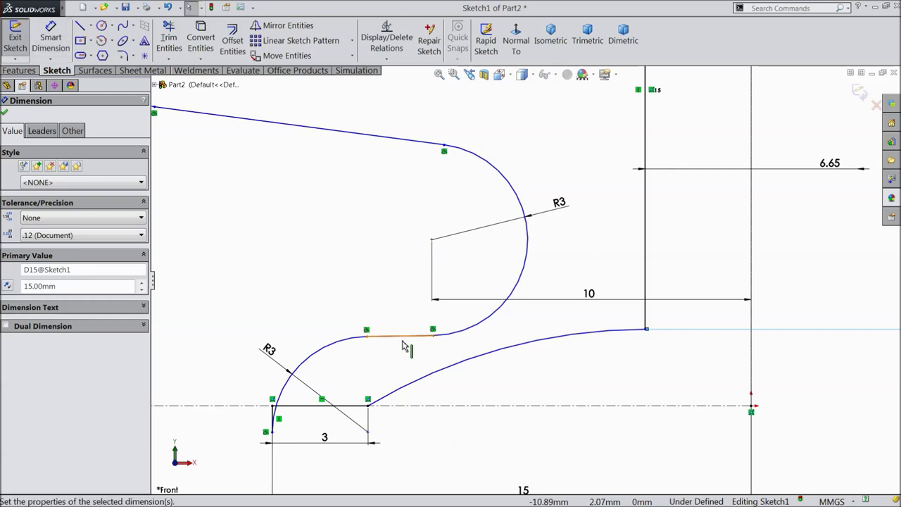
mouse_move(366, 338)
left_mouse_down()
mouse_move(345, 345)
mouse_move(352, 290)
left_mouse_up()
scroll(493, 275, "down", 5)
scroll(414, 214, "down", 4)
scroll(482, 206, "up", 2)
middle_click_drag(575, 119, 576, 172, "ctrl")
left_click(553, 170)
left_click_drag(553, 171, 553, 136)
scroll(488, 390, "down", 5)
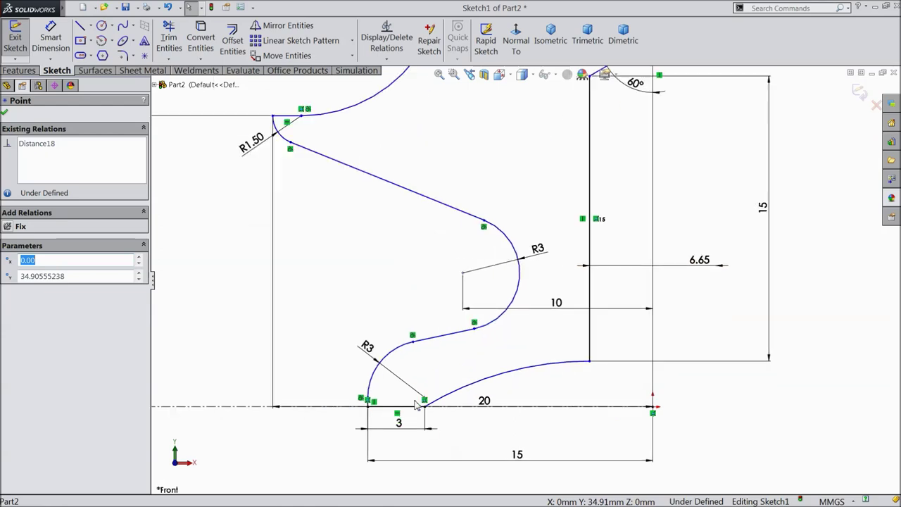
left_click(51, 38)
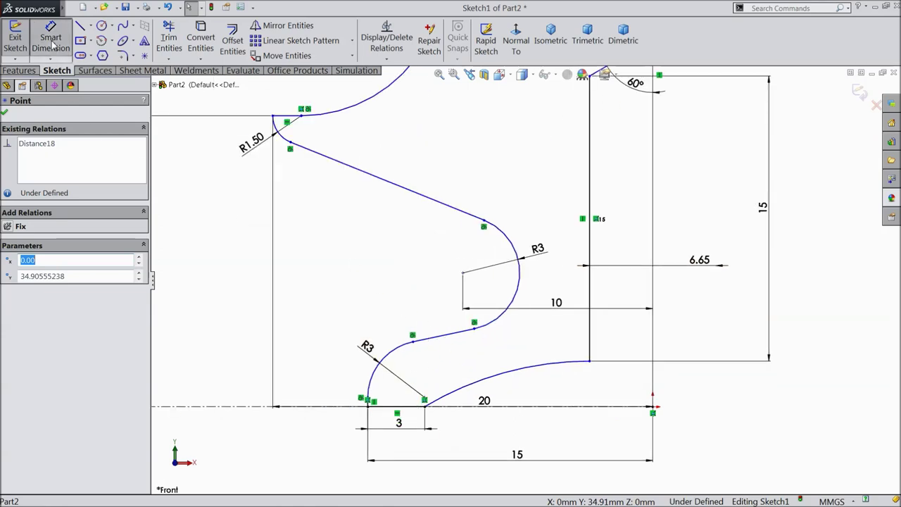
Angle the short line between the R3 arcs at 15° and the slanted line at 30°.
scroll(434, 382, "down", 3)
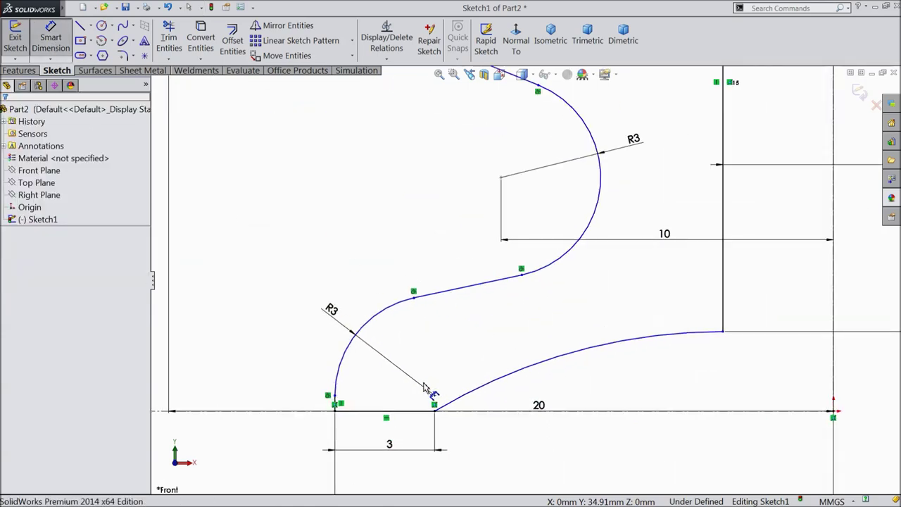
left_click(466, 289)
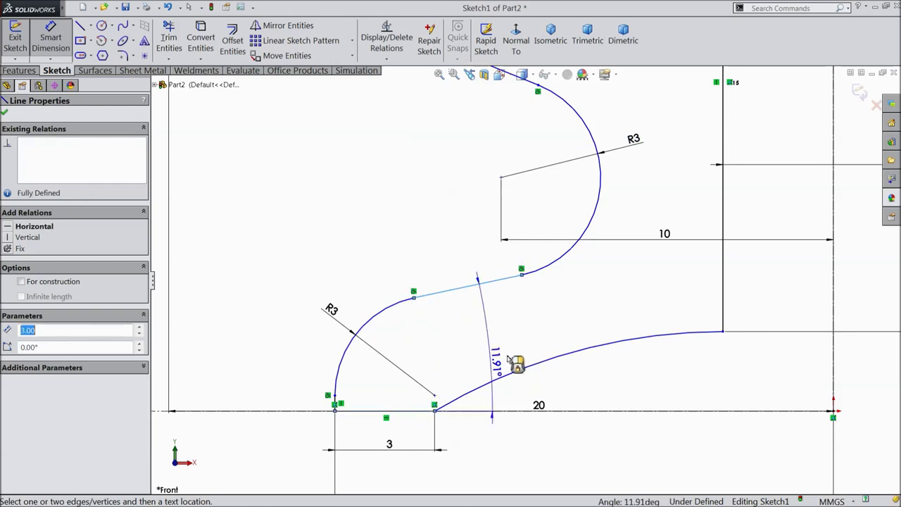
left_click(536, 348)
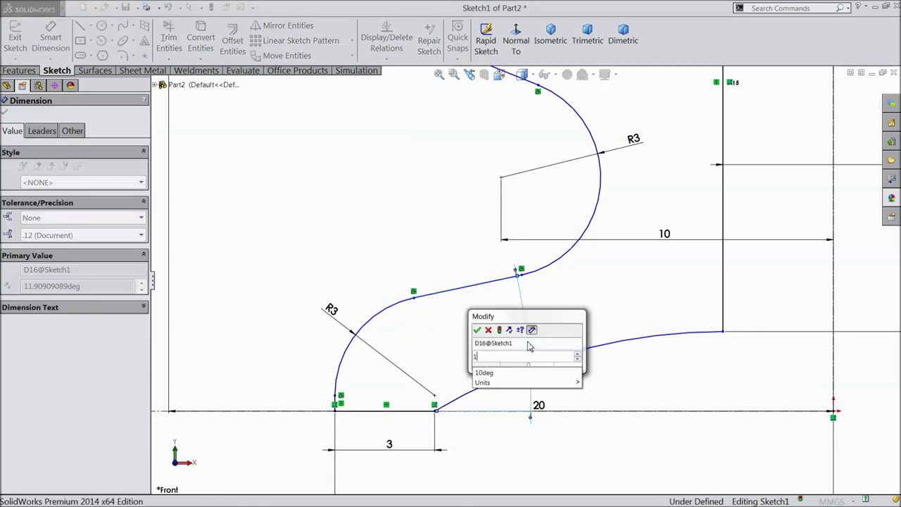
left_click(478, 328)
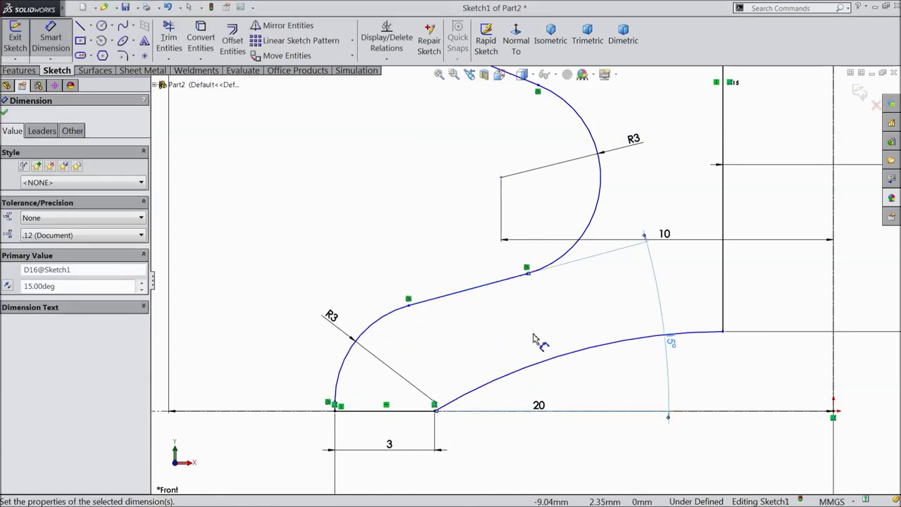
scroll(493, 360, "up", 3)
scroll(535, 295, "up", 2)
left_click(497, 193)
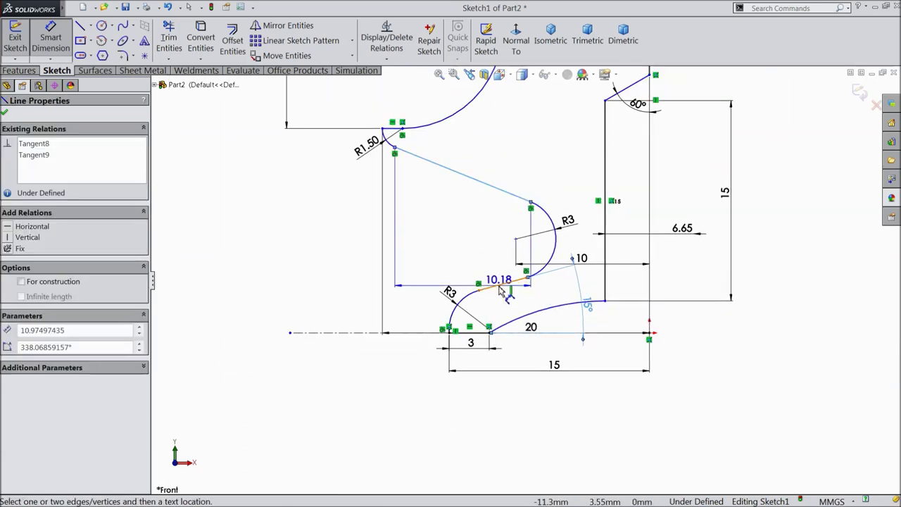
left_click(500, 287)
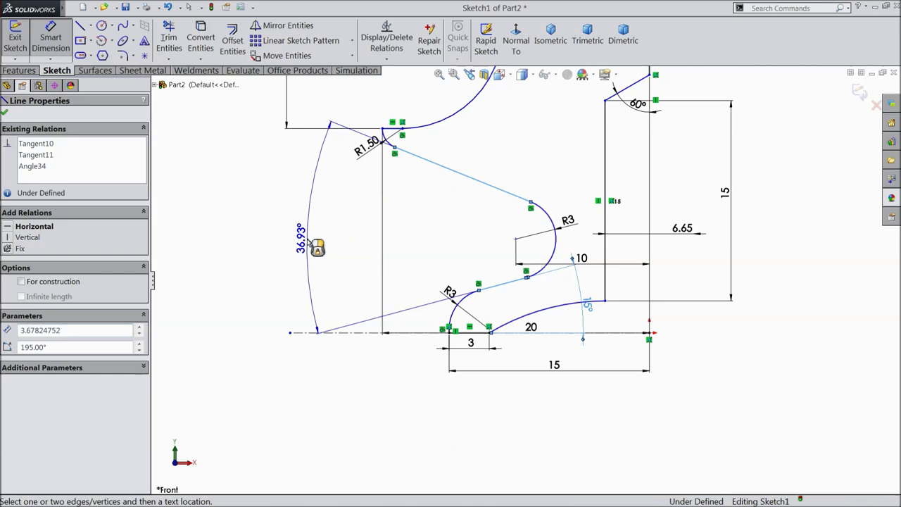
left_click(310, 243)
left_click(258, 227)
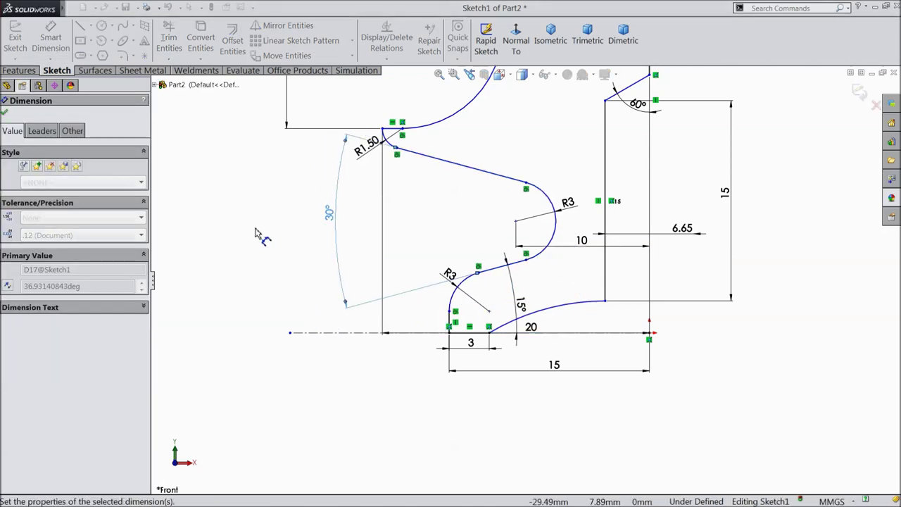
Set the bottom-left vertical line to 0.50 mm and the lower arc to R30.
scroll(519, 253, "down", 2)
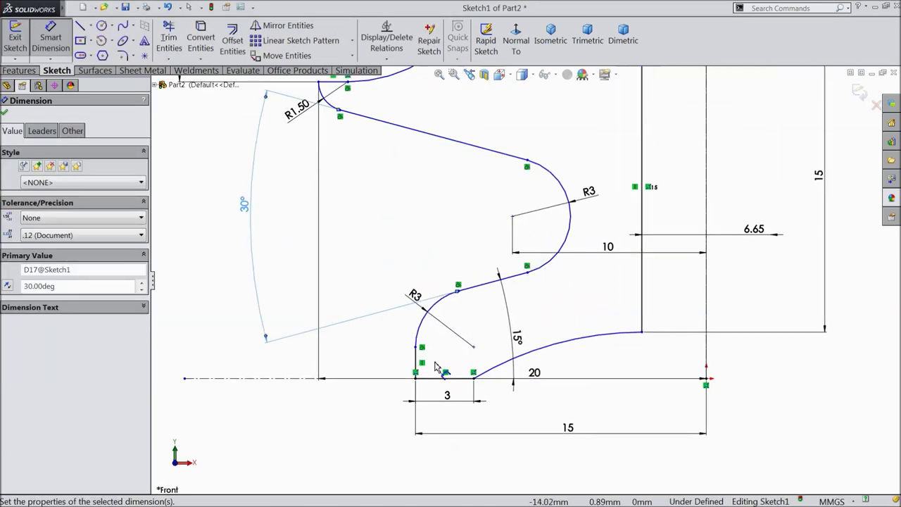
scroll(413, 364, "down", 2)
left_click(431, 356)
left_click(412, 358)
type("0.5")
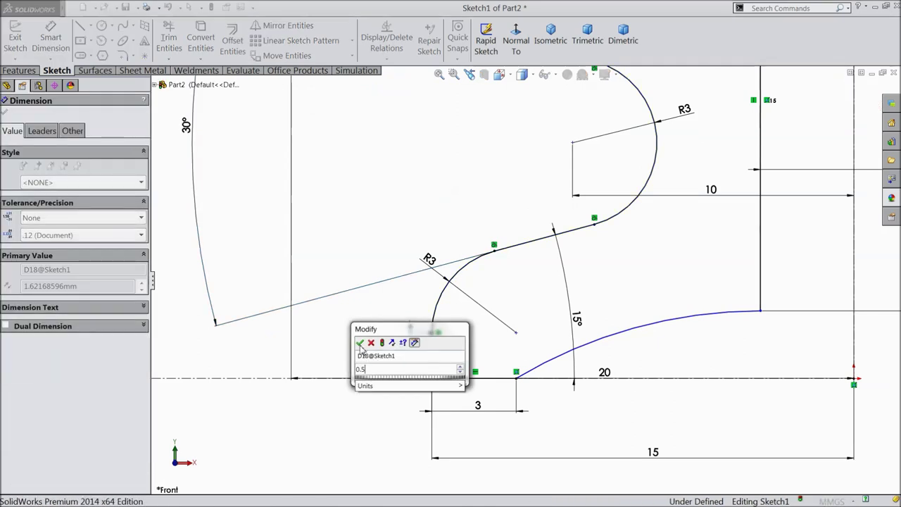
left_click(359, 343)
scroll(658, 372, "up", 3)
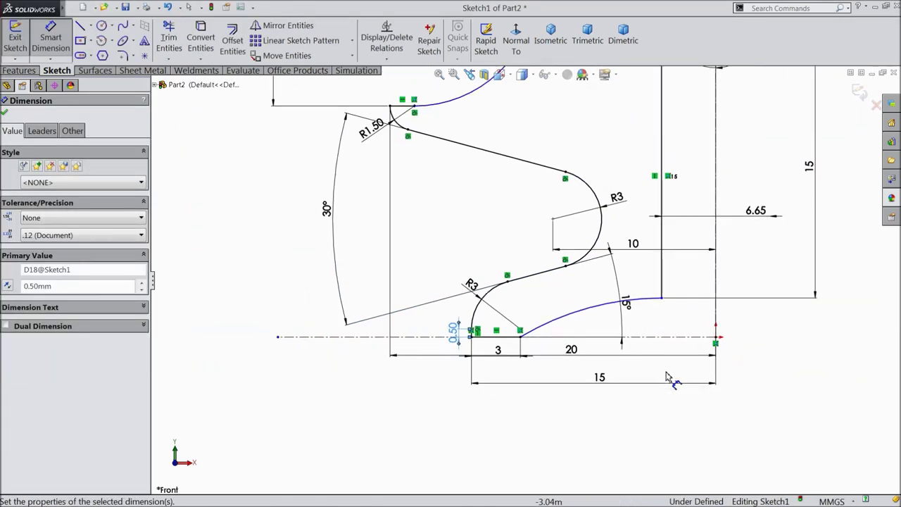
scroll(522, 285, "down", 2)
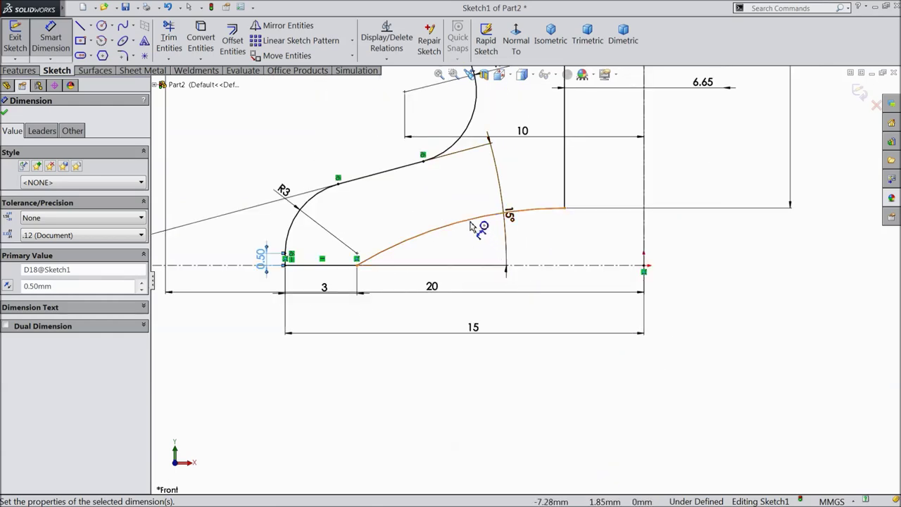
left_click(478, 220)
left_click(502, 373)
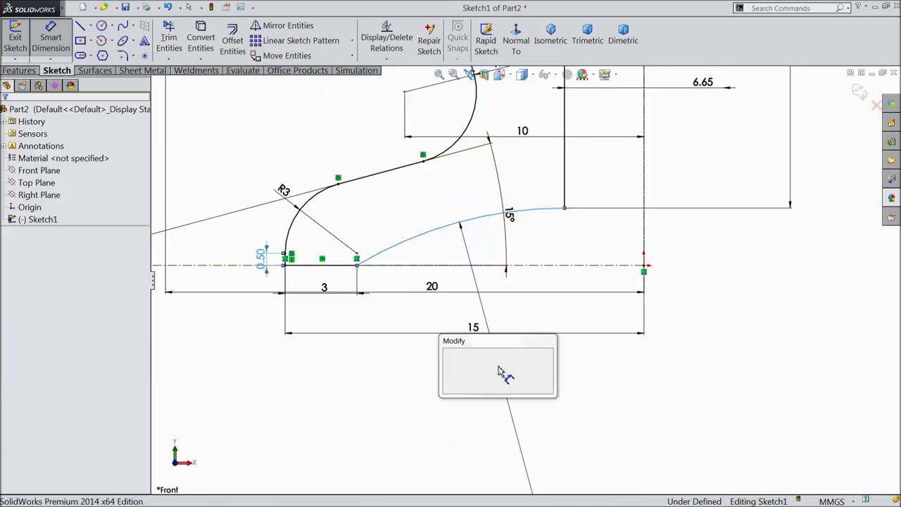
type("30")
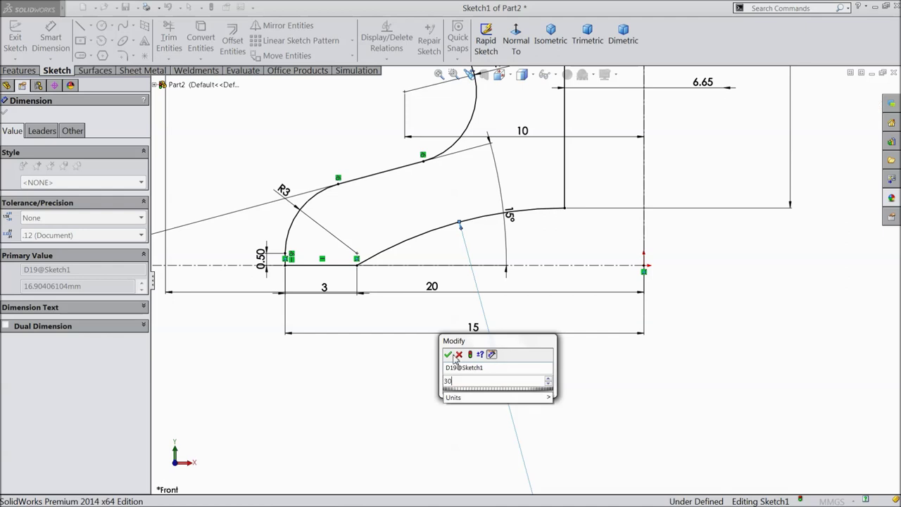
left_click(448, 354)
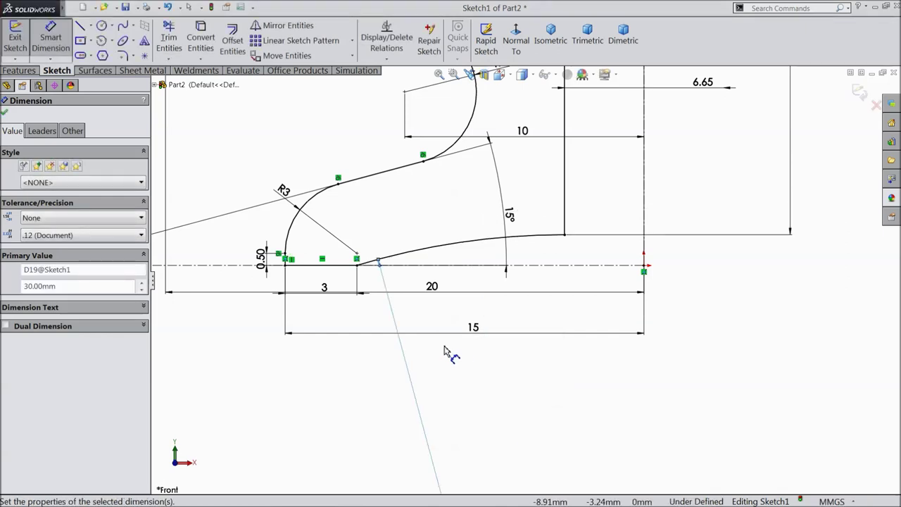
key("z")
key("z")
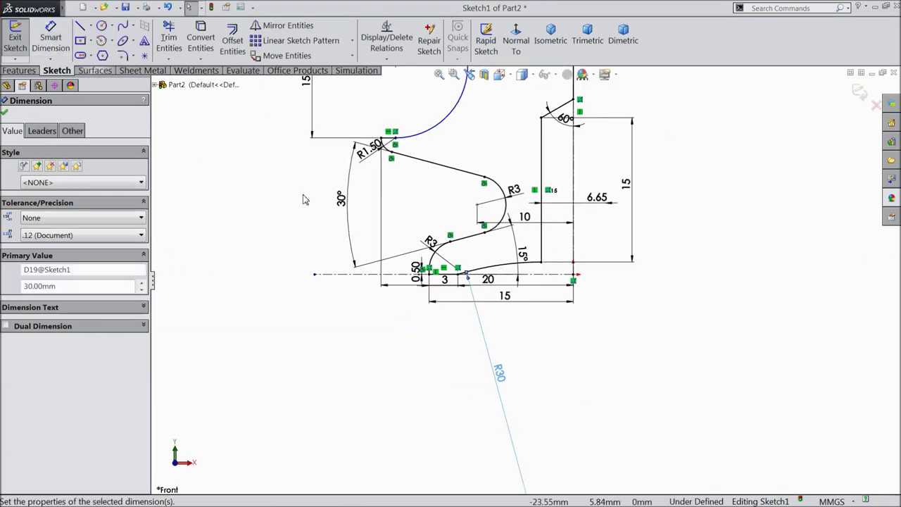
scroll(306, 195, "down", 3)
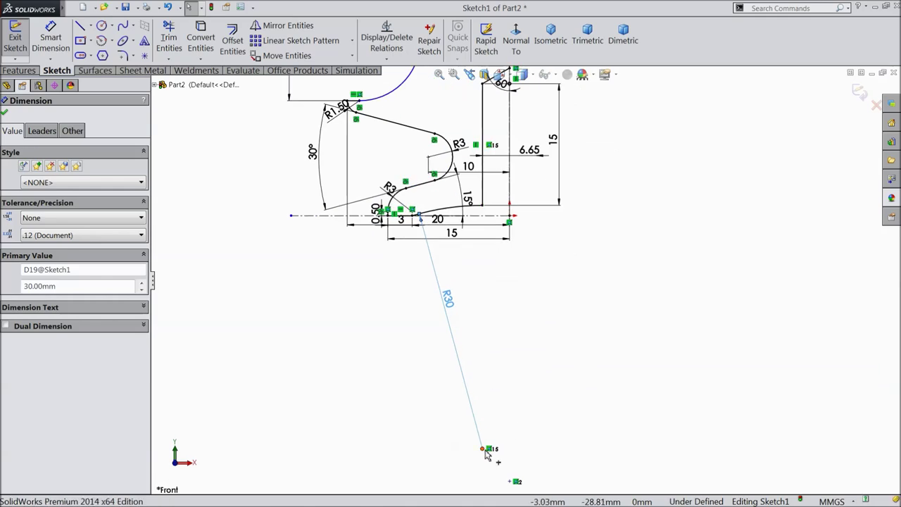
left_click(483, 449)
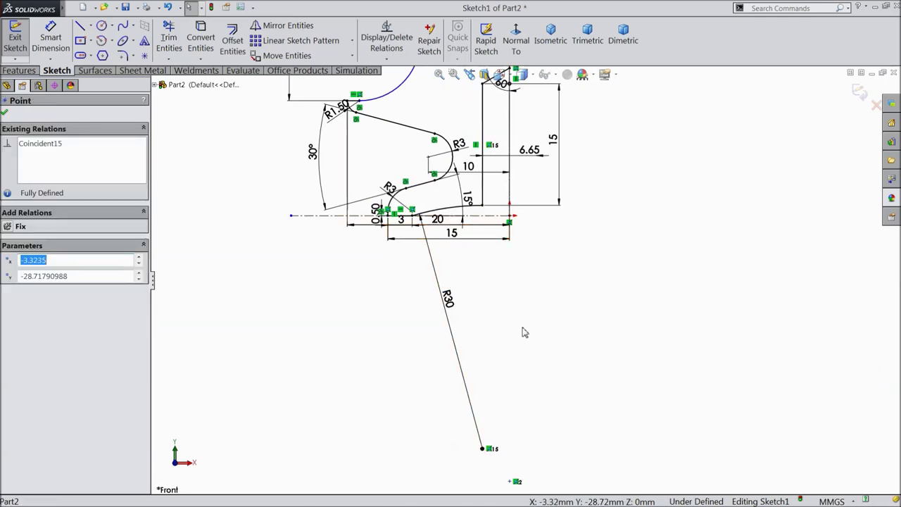
left_click(512, 220, "ctrl")
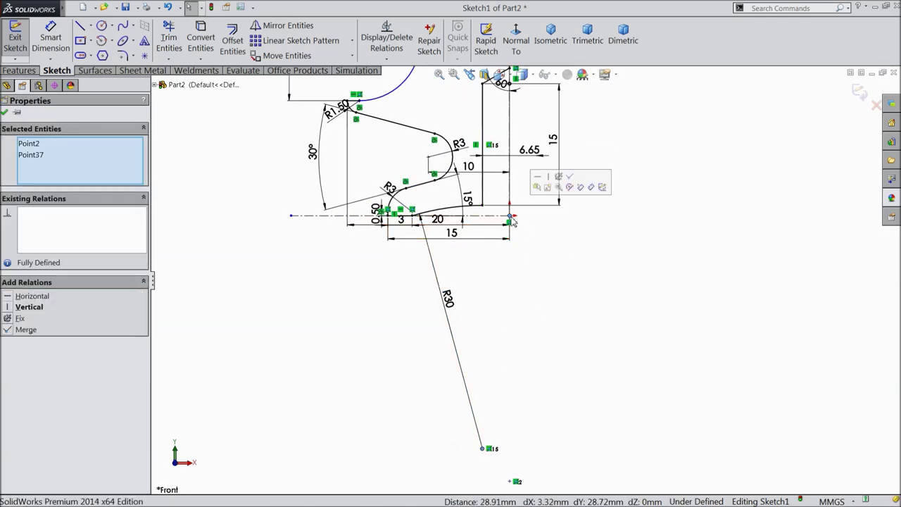
left_click(551, 182)
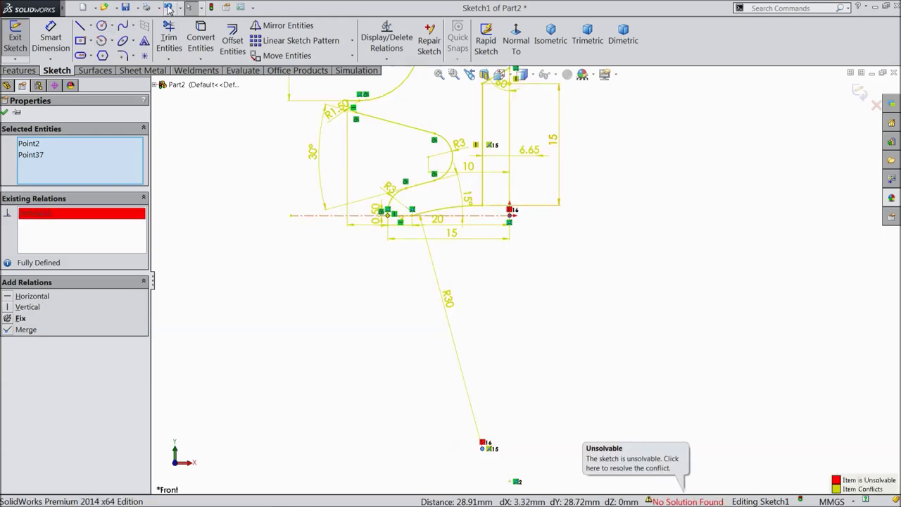
left_click(169, 7)
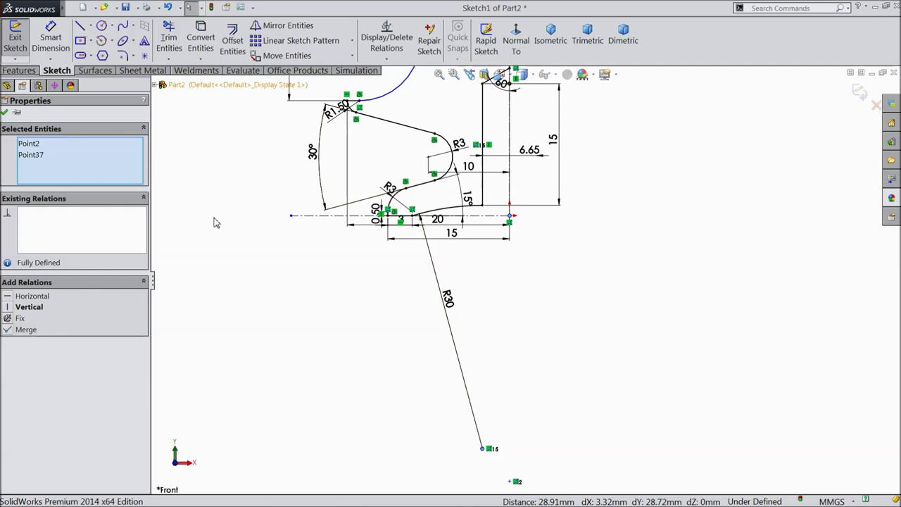
left_click(341, 289)
scroll(535, 285, "up", 3)
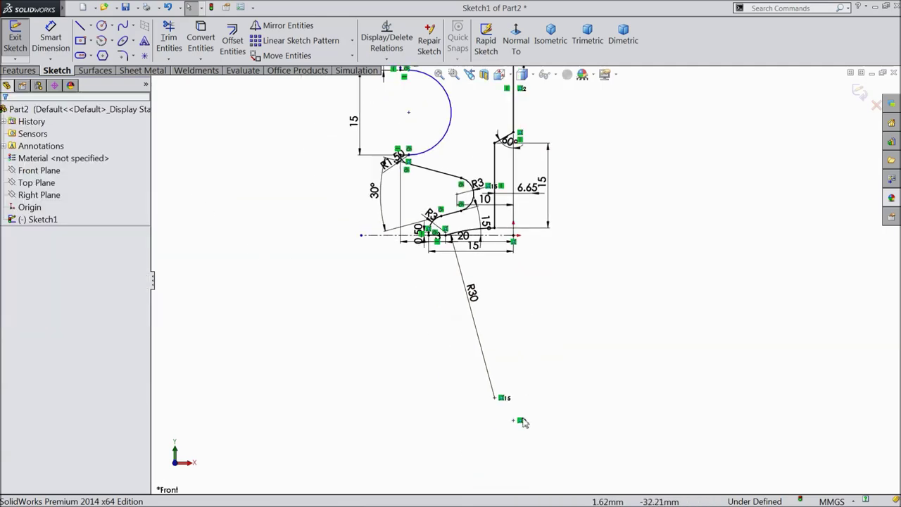
left_click(513, 421)
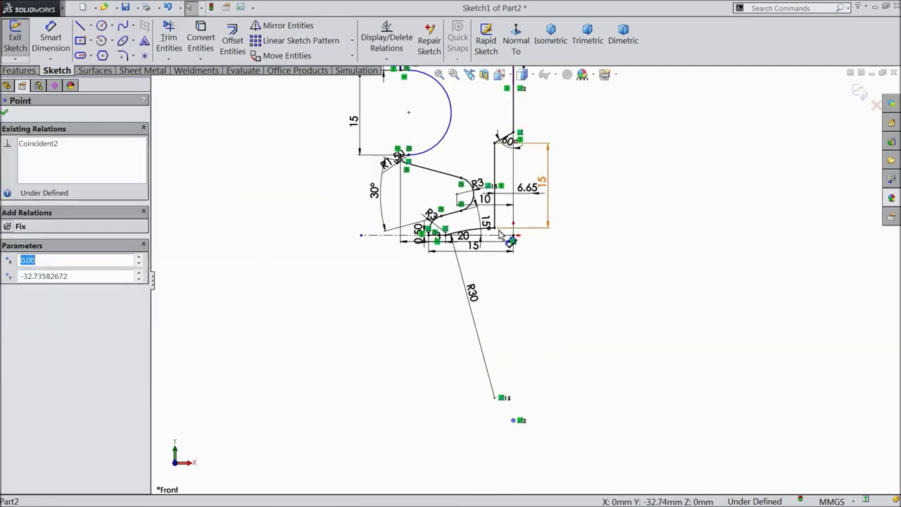
scroll(496, 229, "down", 3)
scroll(470, 239, "down", 3)
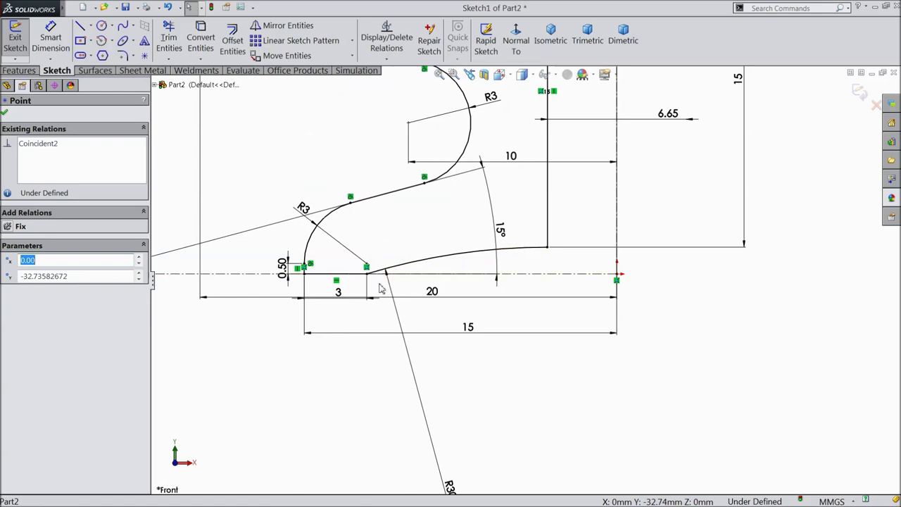
scroll(380, 289, "up", 3)
scroll(475, 130, "down", 2)
scroll(474, 131, "down", 3)
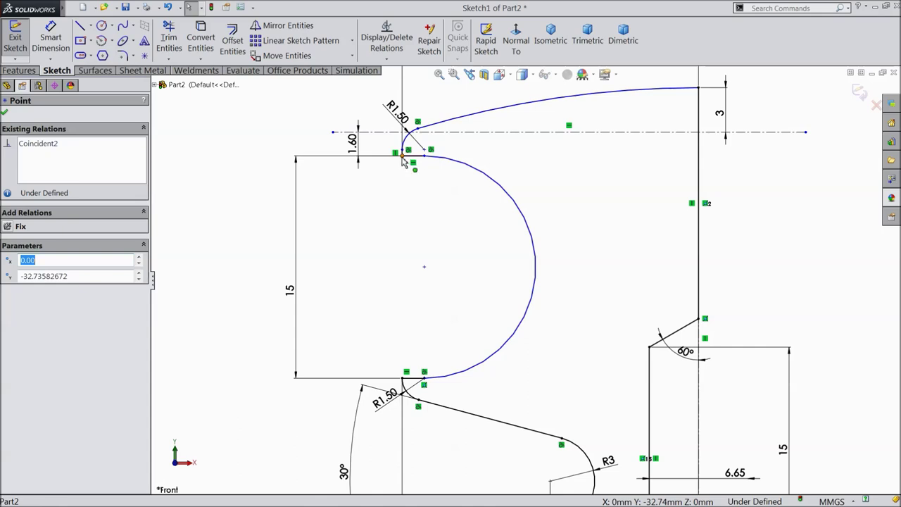
left_click(412, 238)
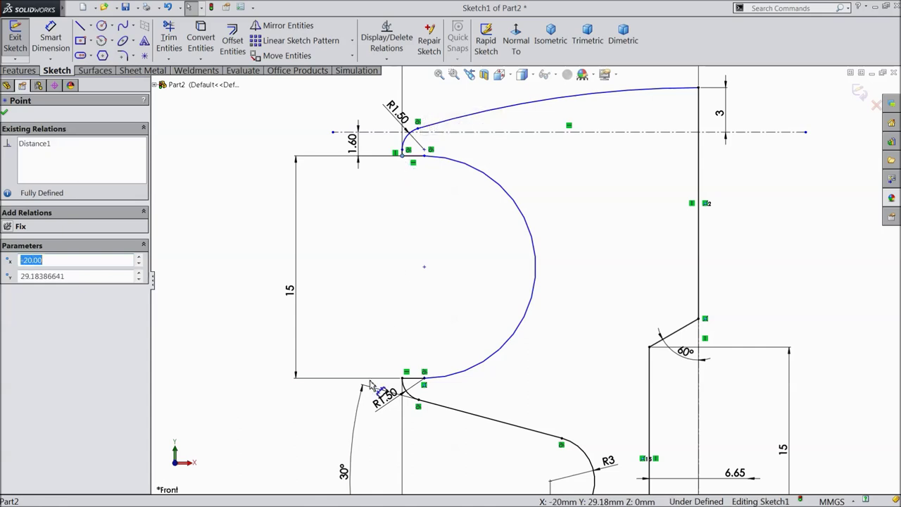
left_click(402, 378, "ctrl")
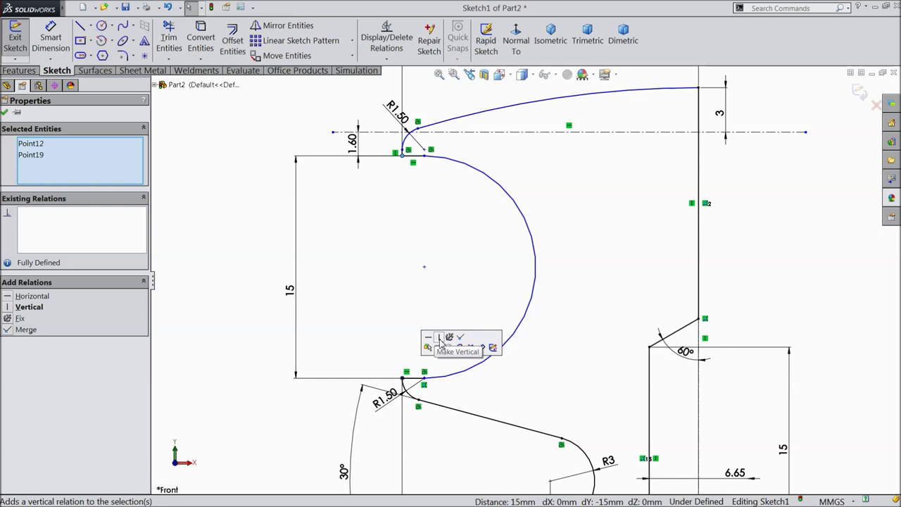
left_click(439, 339)
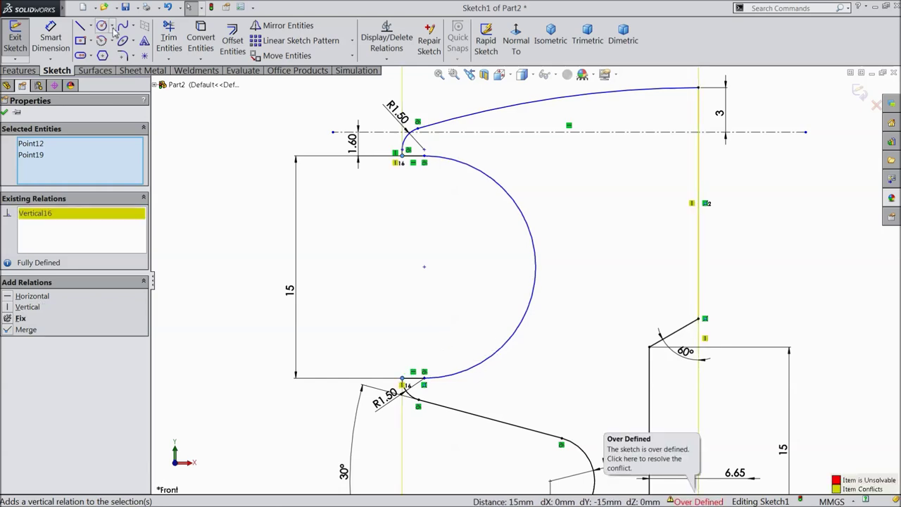
left_click(168, 6)
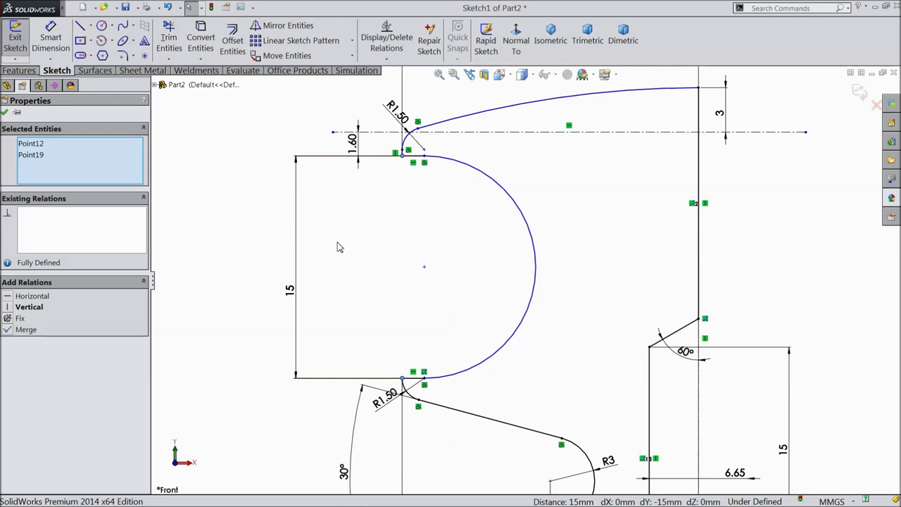
left_click(51, 40)
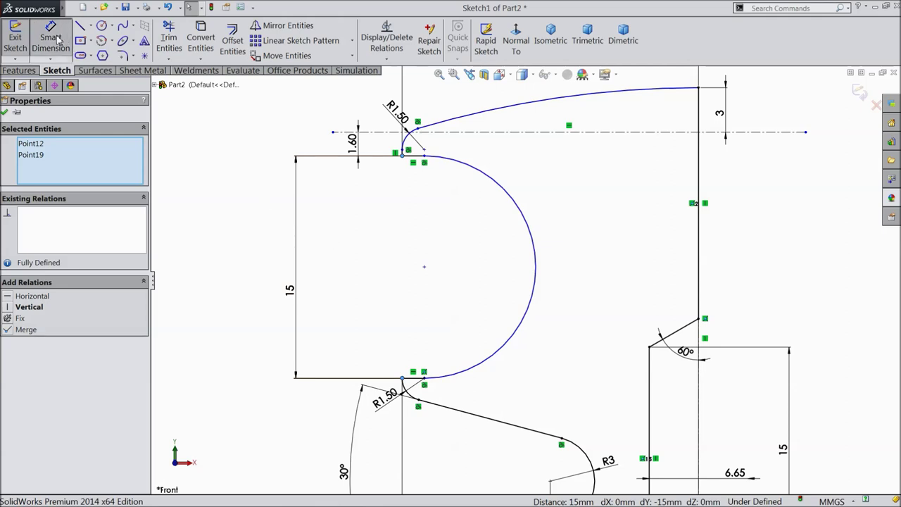
Add an R7.50 radius to the large half-round arc as a driven reference dimension.
left_click(534, 266)
left_click(552, 240)
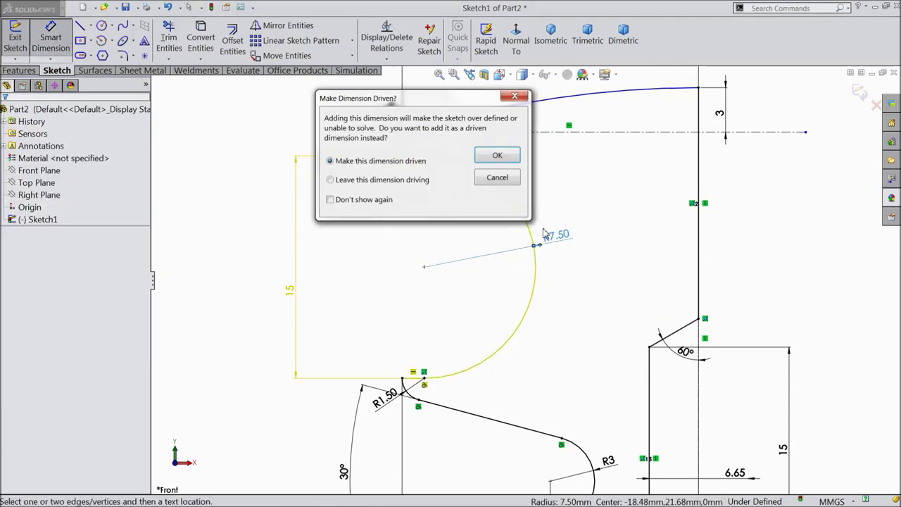
left_click(500, 157)
scroll(477, 202, "up", 2)
scroll(482, 216, "down", 1)
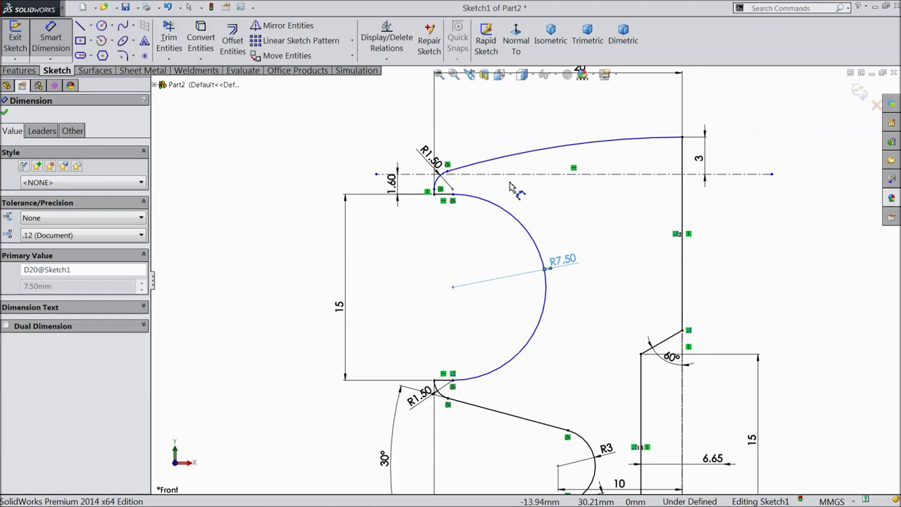
scroll(512, 187, "up", 1)
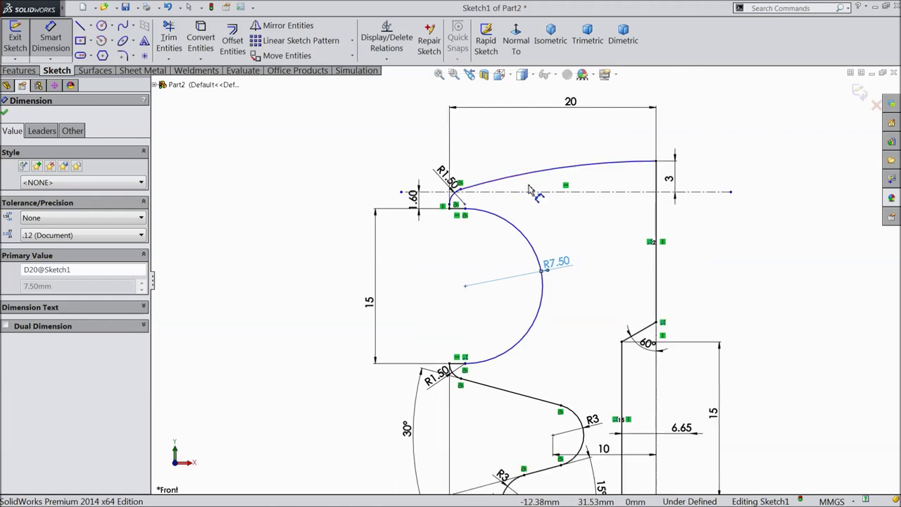
key("f")
scroll(567, 350, "down", 2)
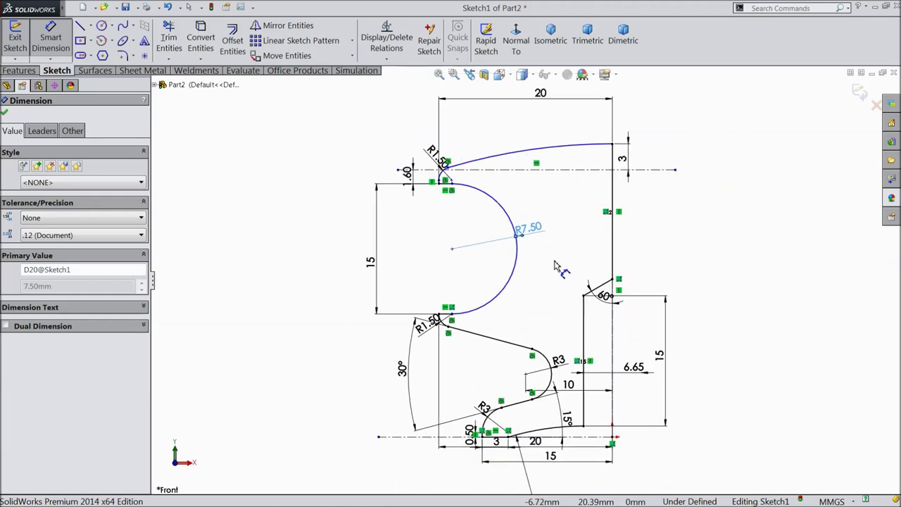
scroll(556, 415, "down", 1)
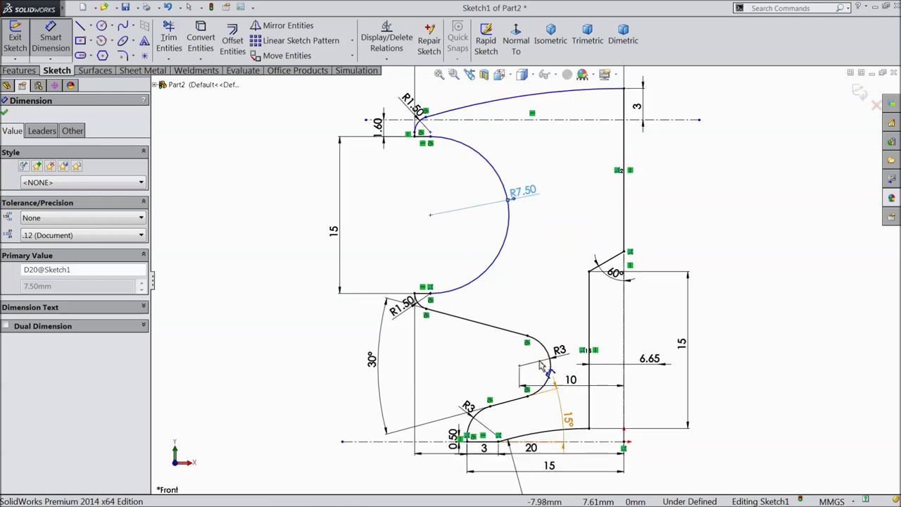
scroll(518, 196, "down", 1)
scroll(511, 157, "down", 1)
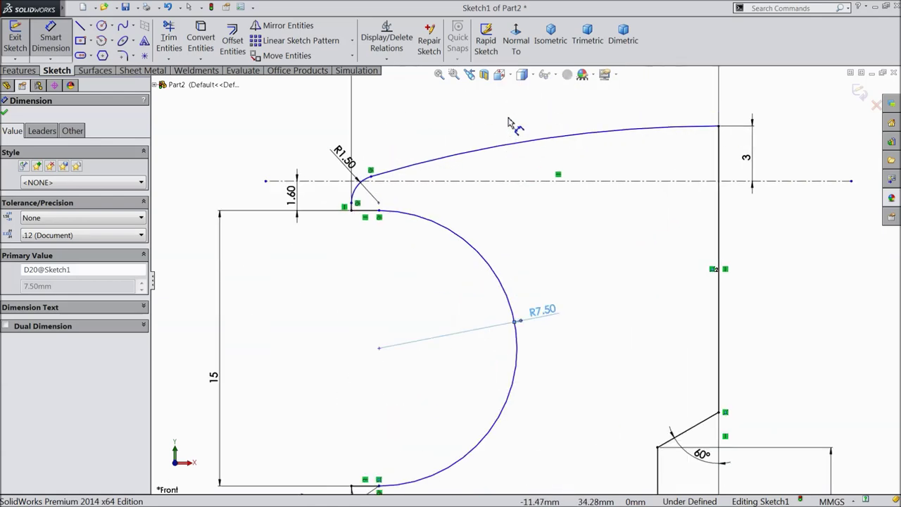
Dimension the long upper curve with an R66.52 radius.
scroll(498, 159, "down", 1)
scroll(419, 223, "up", 1)
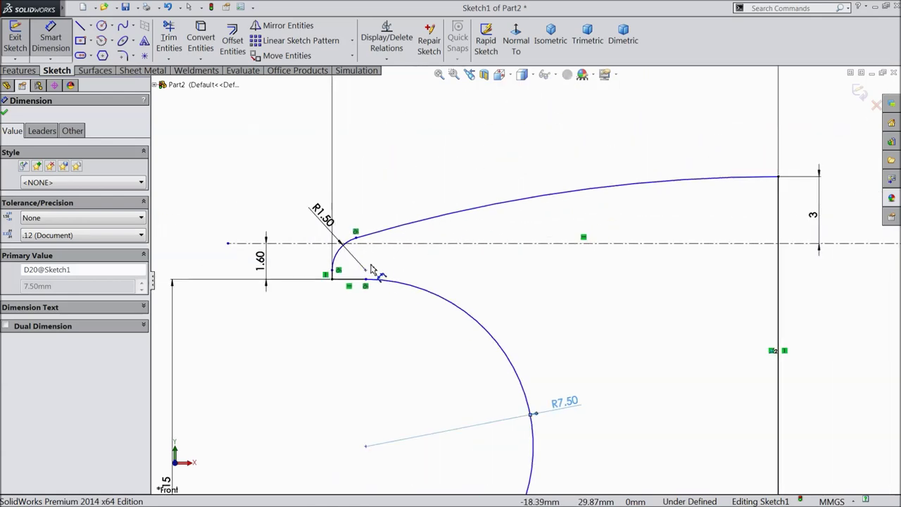
scroll(371, 270, "down", 2)
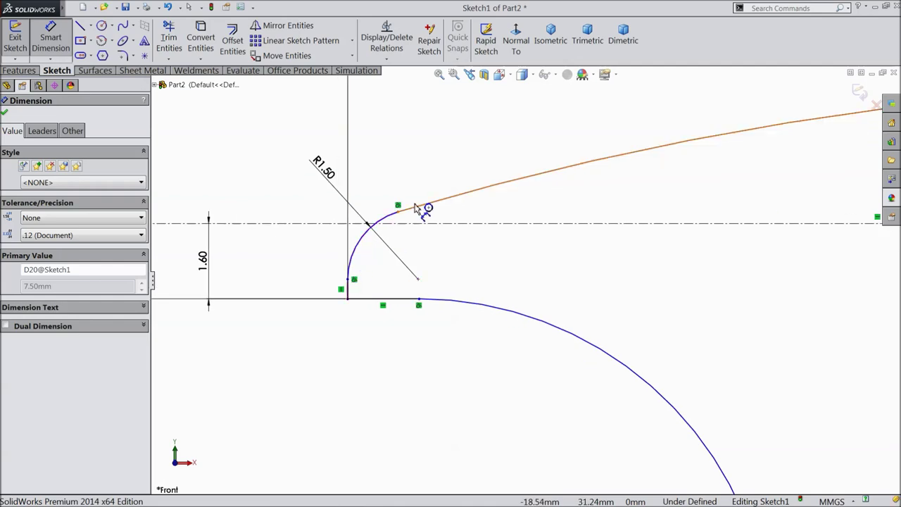
left_click(444, 204)
left_click(438, 155)
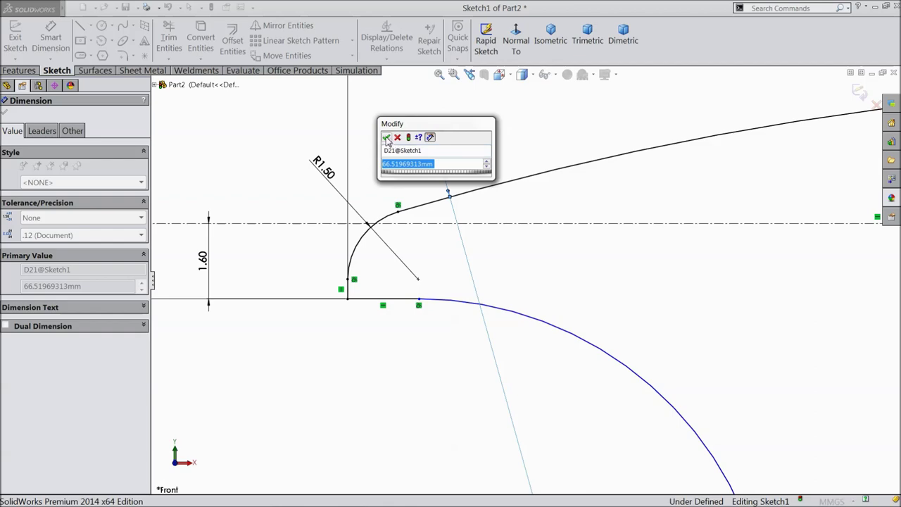
left_click(385, 137)
scroll(487, 252, "up", 10)
scroll(487, 251, "up", 3)
scroll(585, 412, "down", 3)
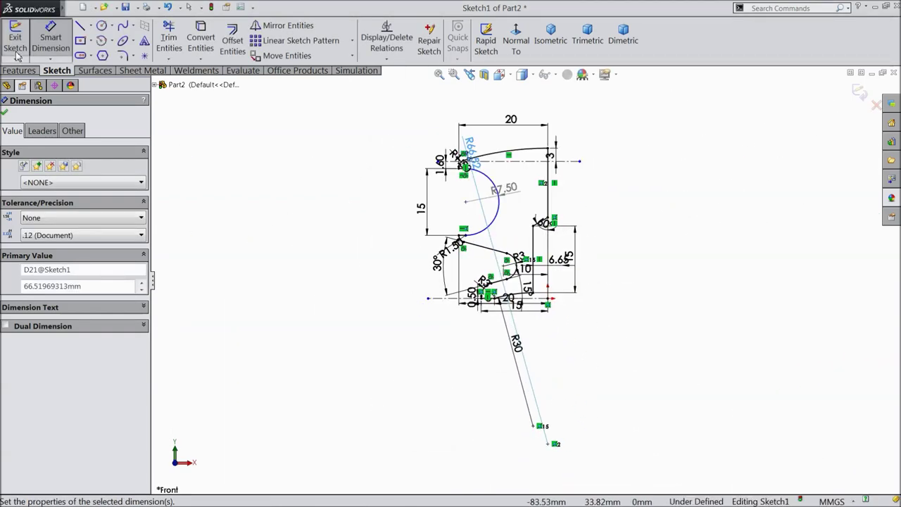
Add a vertical relation between the lowest sketch endpoint and the point on the axis.
left_click(51, 39)
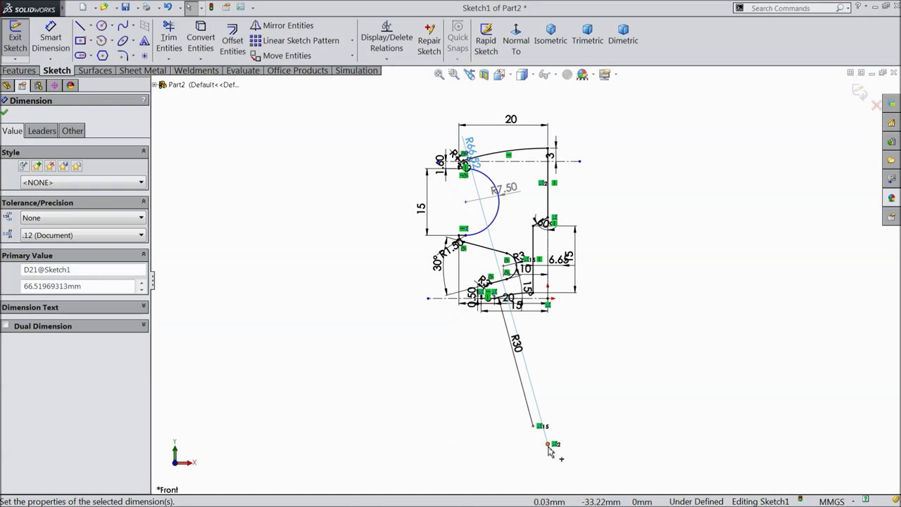
left_click(547, 444)
left_click(549, 301, "ctrl")
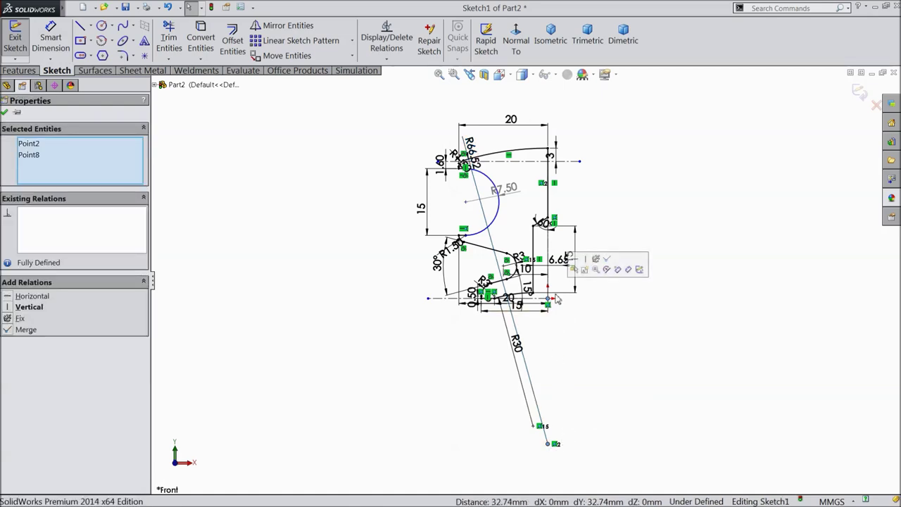
left_click(586, 260)
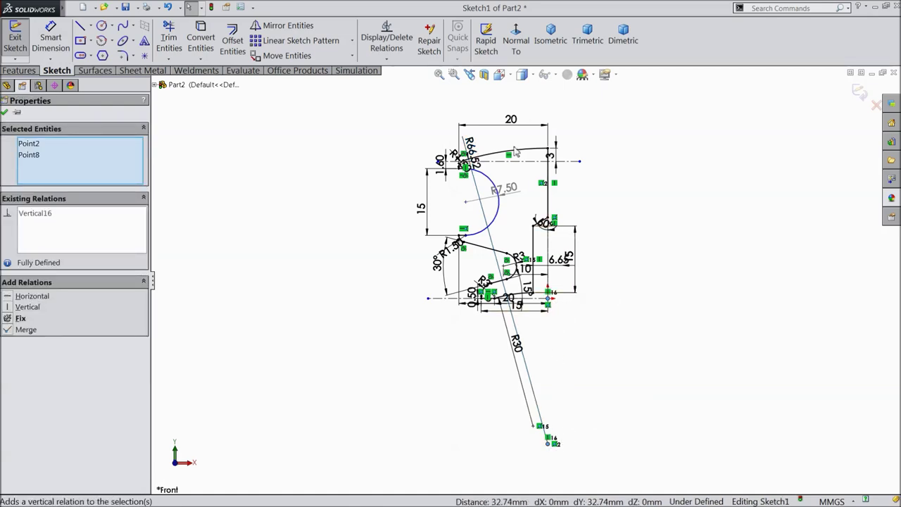
scroll(462, 120, "down", 3)
left_click(4, 113)
scroll(428, 305, "up", 3)
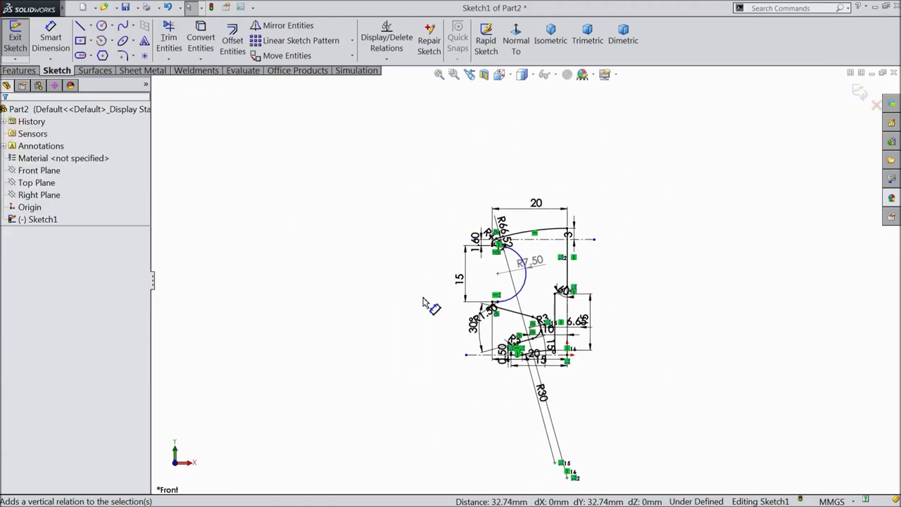
Make the short horizontal line at the lower fillet tangent to the large R7.50 arc.
scroll(531, 266, "down", 5)
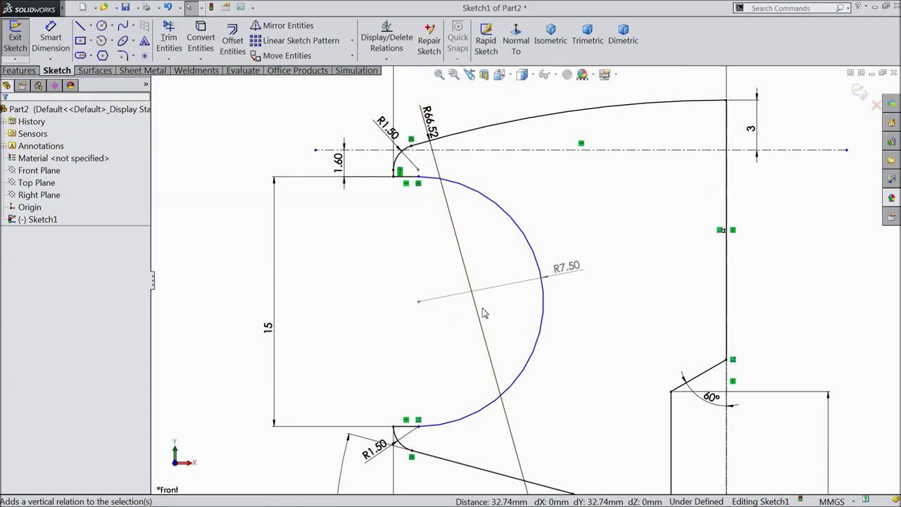
scroll(425, 221, "down", 2)
scroll(426, 228, "up", 3)
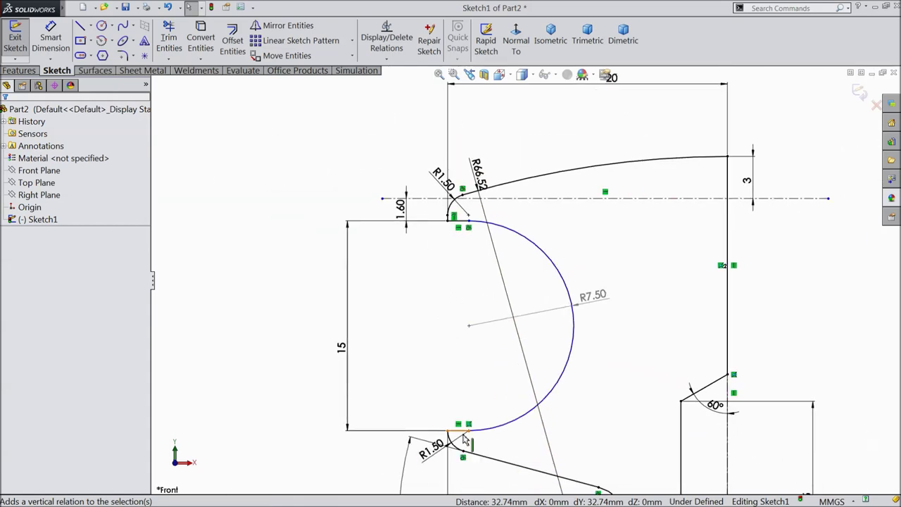
scroll(466, 439, "down", 4)
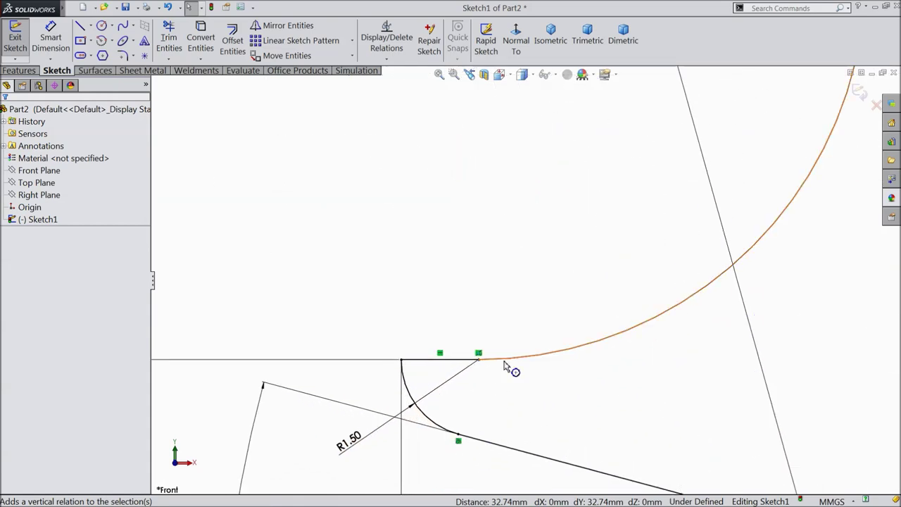
left_click(461, 361)
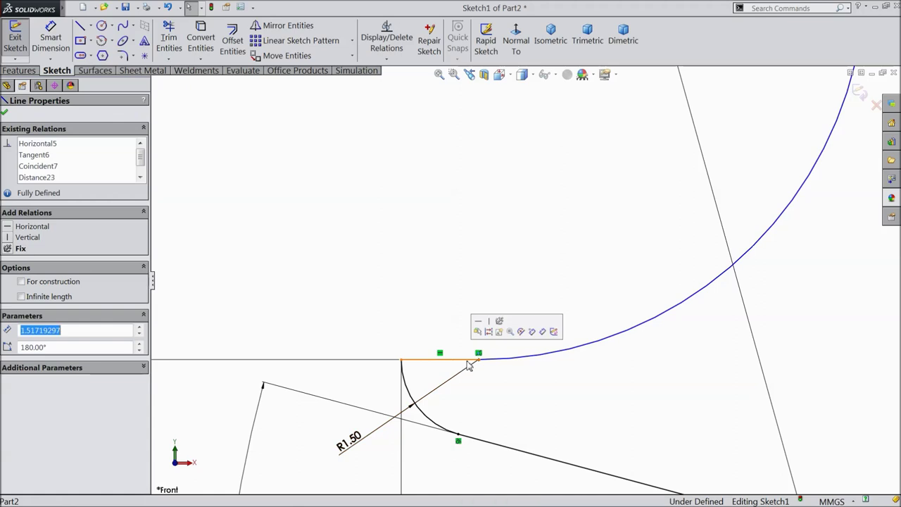
left_click(513, 360, "ctrl")
scroll(538, 312, "up", 1)
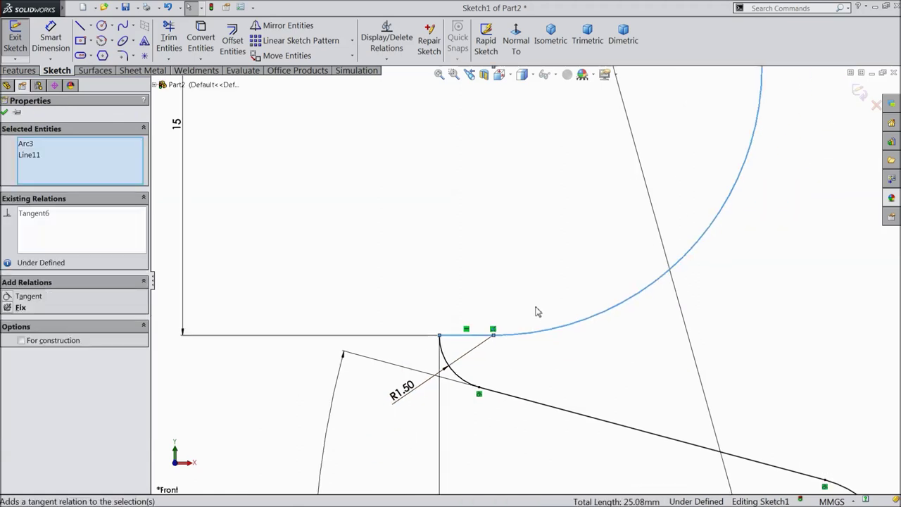
scroll(538, 312, "up", 3)
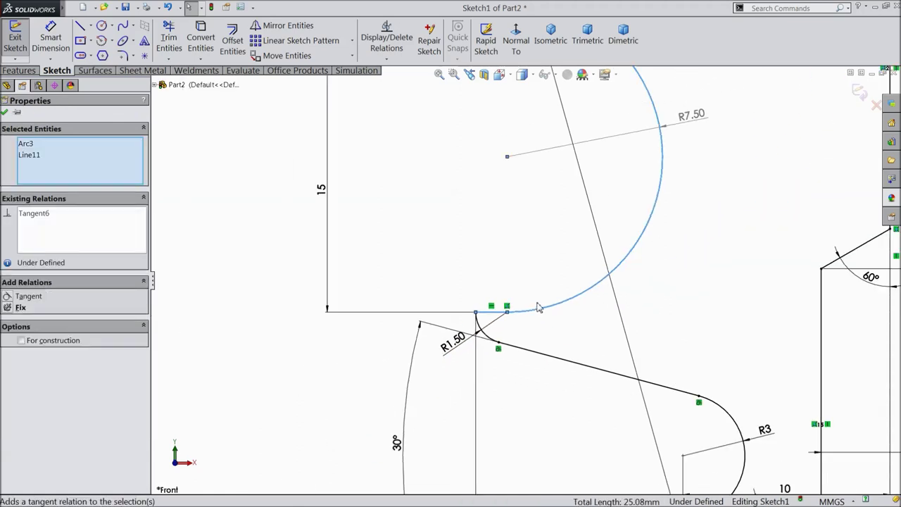
left_click(5, 112)
Make the short line at the R7.50 arc's other end tangent to the arc.
scroll(683, 278, "up", 2)
scroll(535, 178, "down", 2)
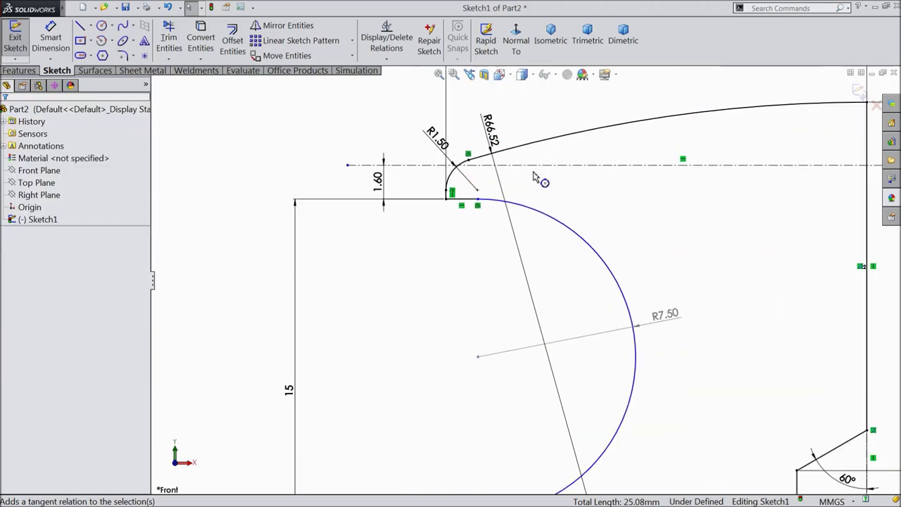
scroll(517, 285, "up", 3)
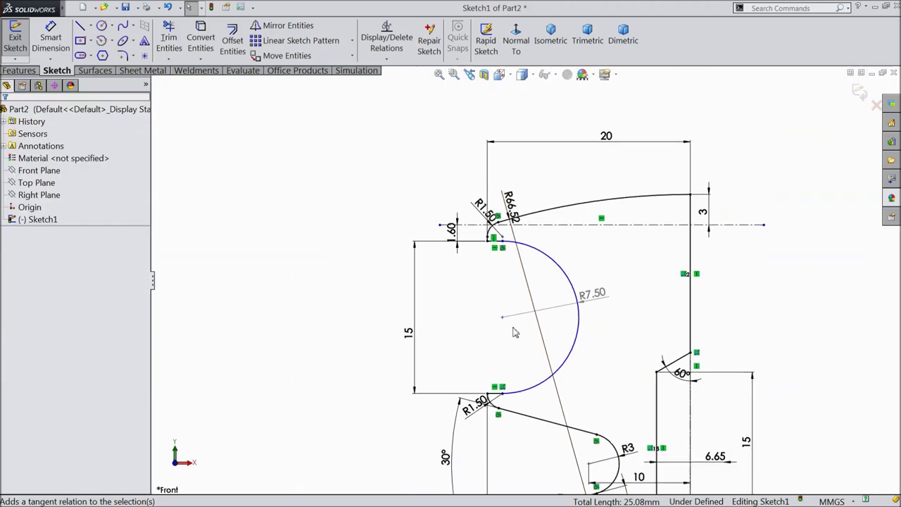
scroll(528, 382, "down", 4)
left_click(418, 378)
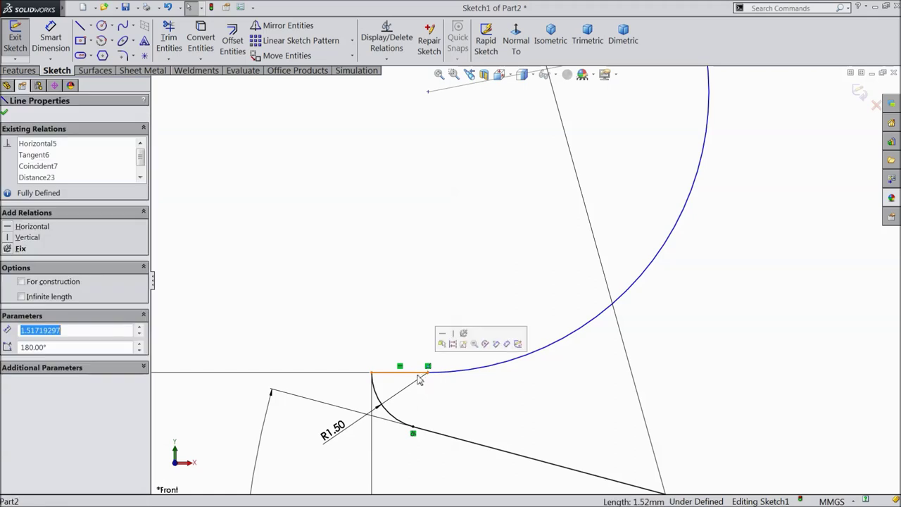
left_click(456, 376, "ctrl")
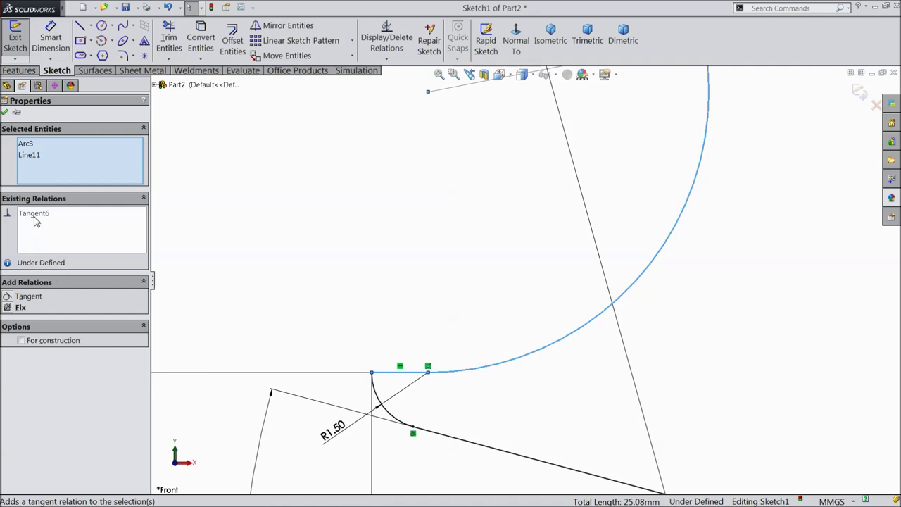
left_click(5, 114)
scroll(358, 281, "up", 5)
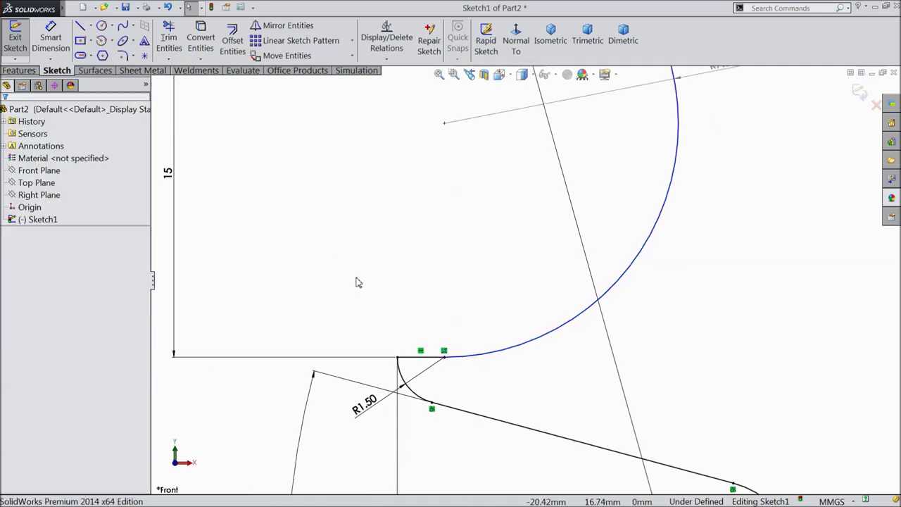
scroll(414, 298, "up", 3)
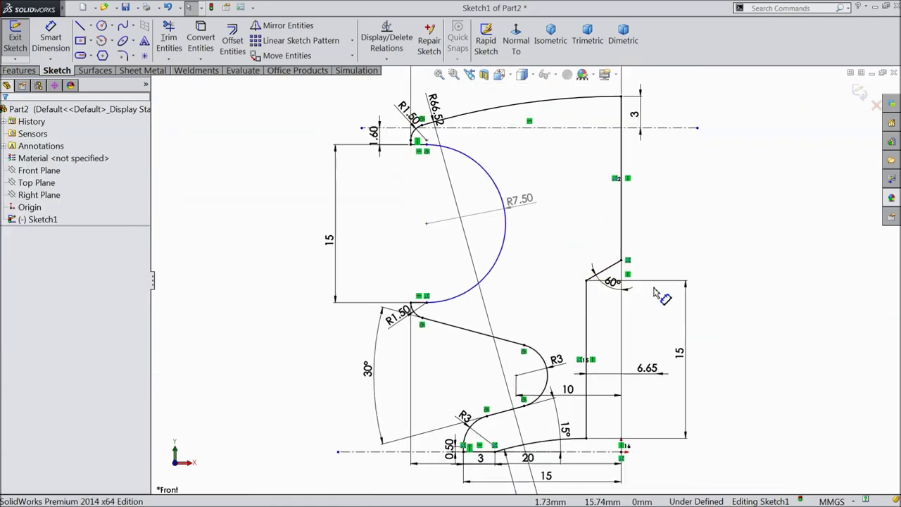
scroll(630, 313, "down", 3)
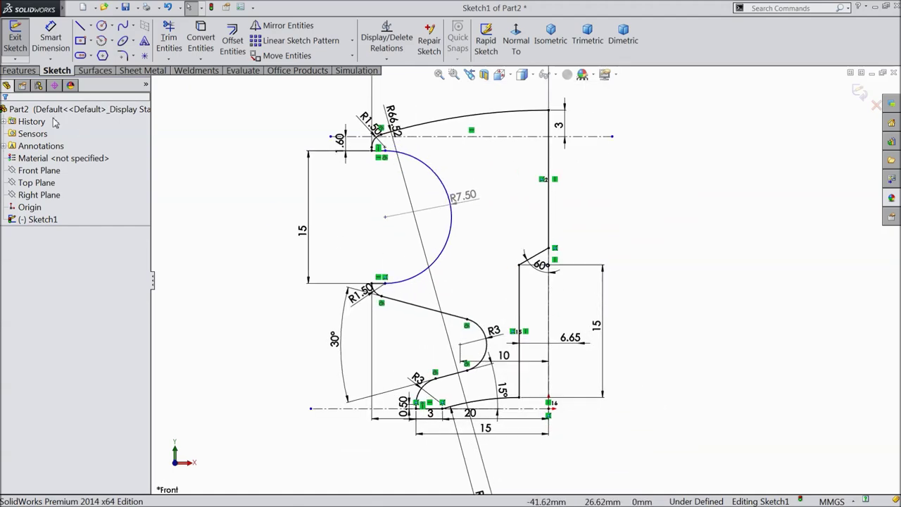
left_click(30, 73)
Revolve the profile a full 360° about the vertical line, creating Revolve1, and orbit to the centre hole.
left_click(62, 40)
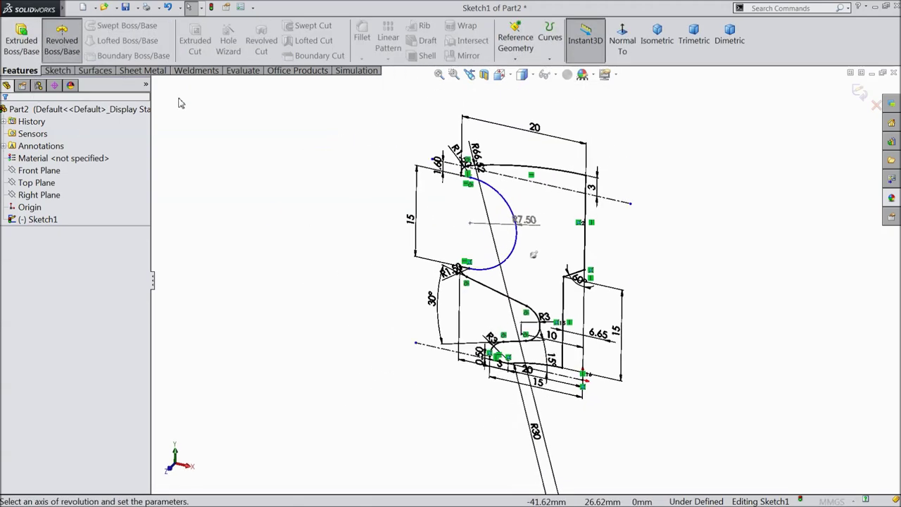
left_click(588, 317)
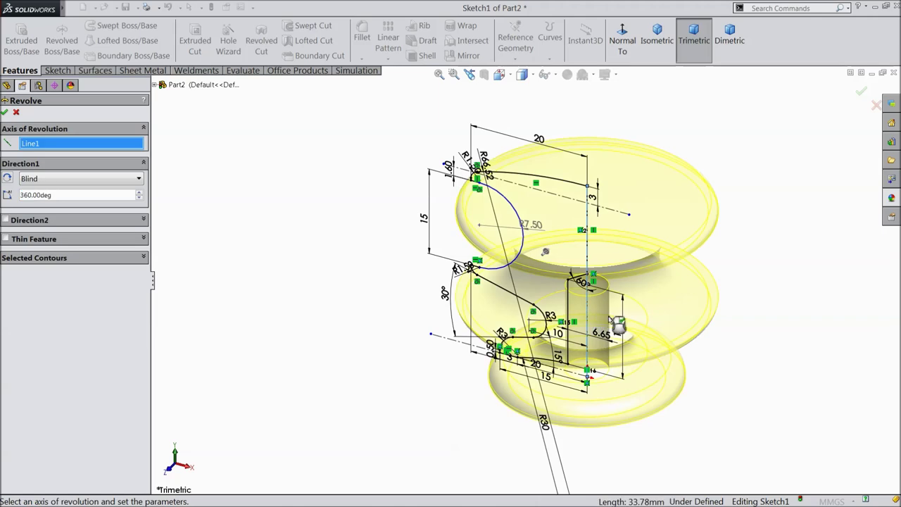
scroll(721, 307, "down", 2)
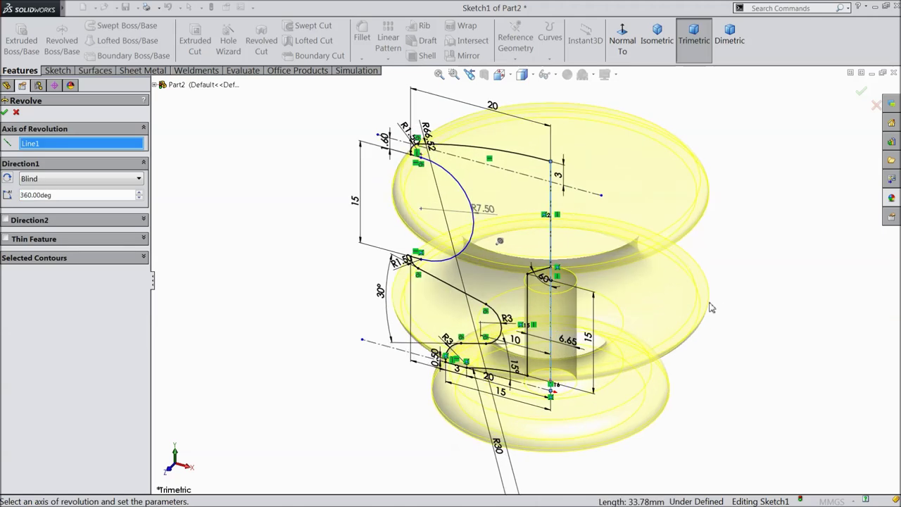
left_click(5, 114)
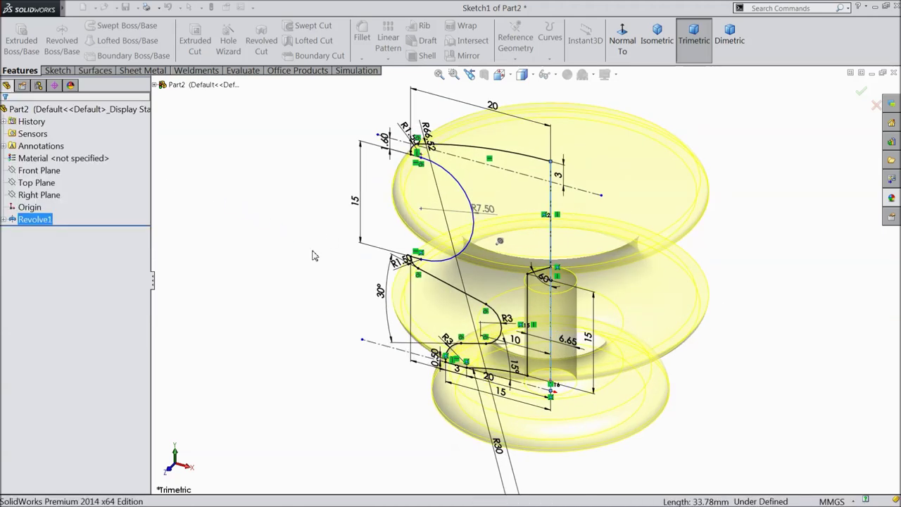
left_click(313, 268)
mouse_move(322, 290)
middle_mouse_down()
mouse_move(344, 60)
mouse_move(336, 303)
mouse_move(356, 168)
mouse_move(340, 301)
middle_mouse_up()
scroll(498, 313, "up", 4)
scroll(563, 302, "down", 4)
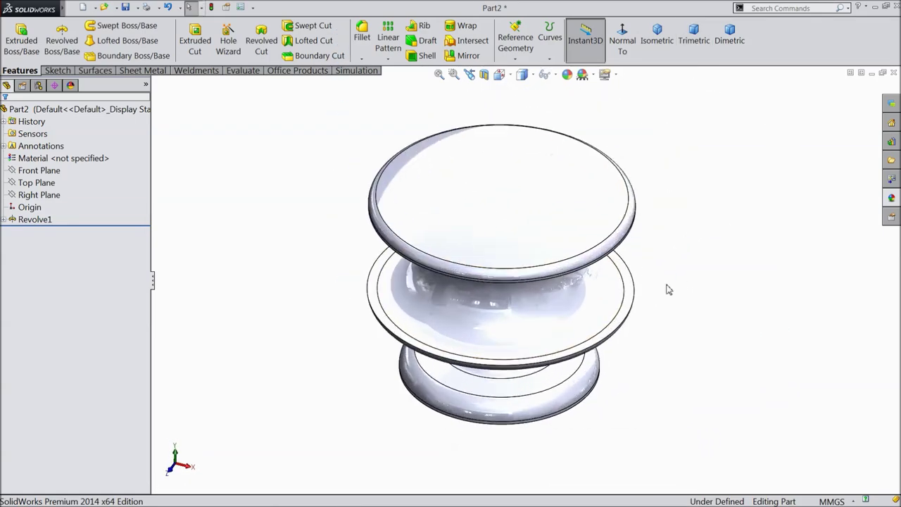
middle_click_drag(493, 348, 227, 130)
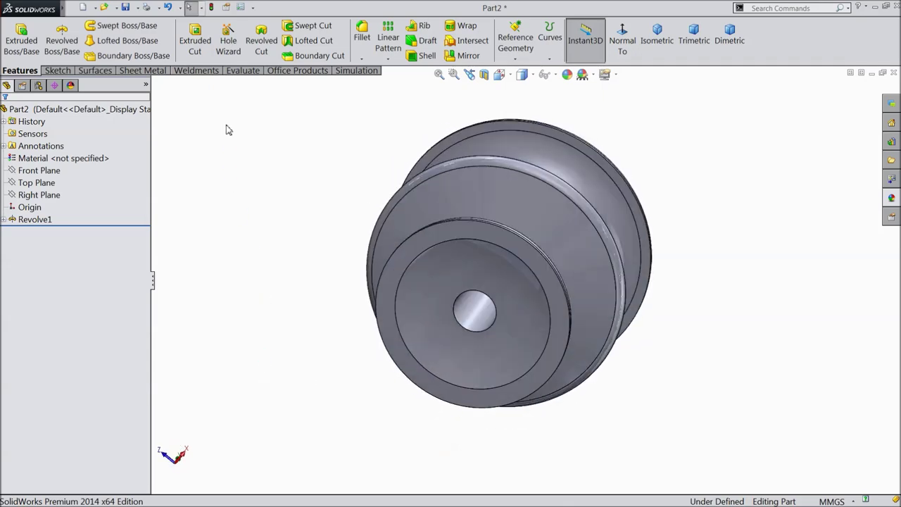
Chamfer the centre hole's edge 1 mm at 45°, creating Chamfer1.
left_click(362, 59)
left_click(382, 83)
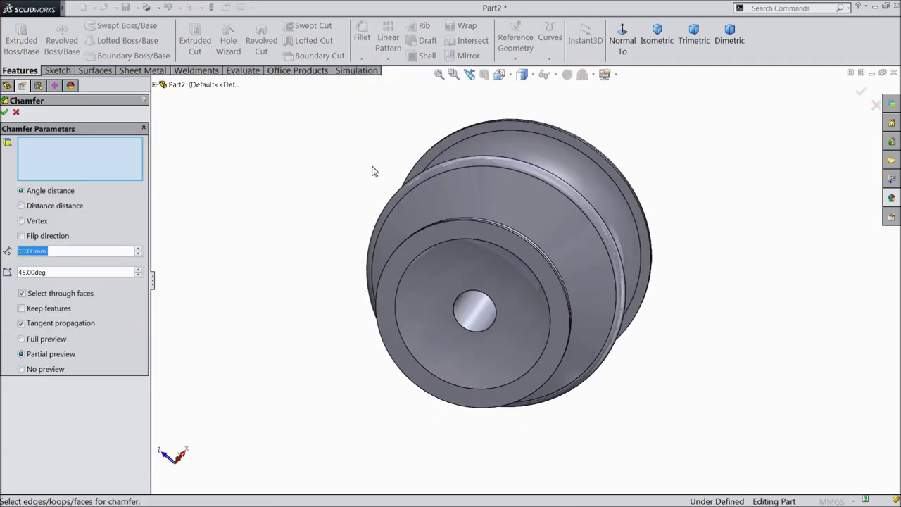
type("1")
key("Return")
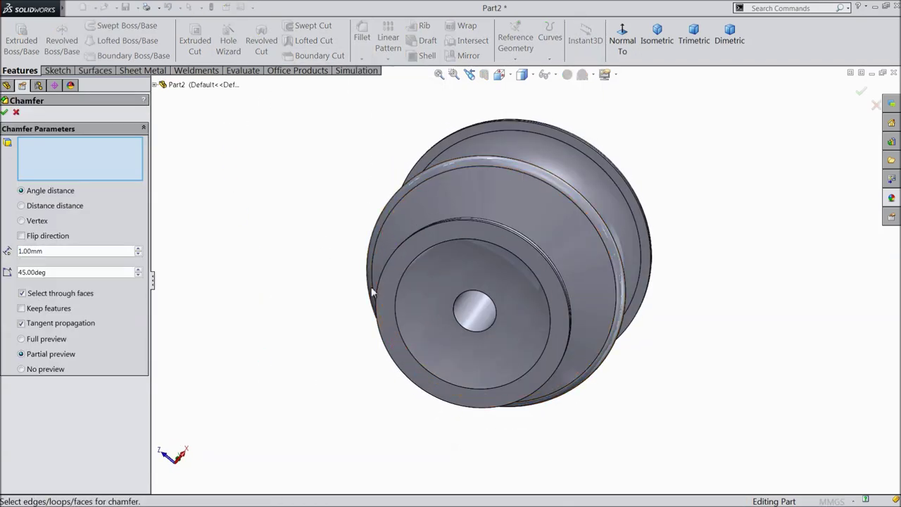
left_click(474, 336)
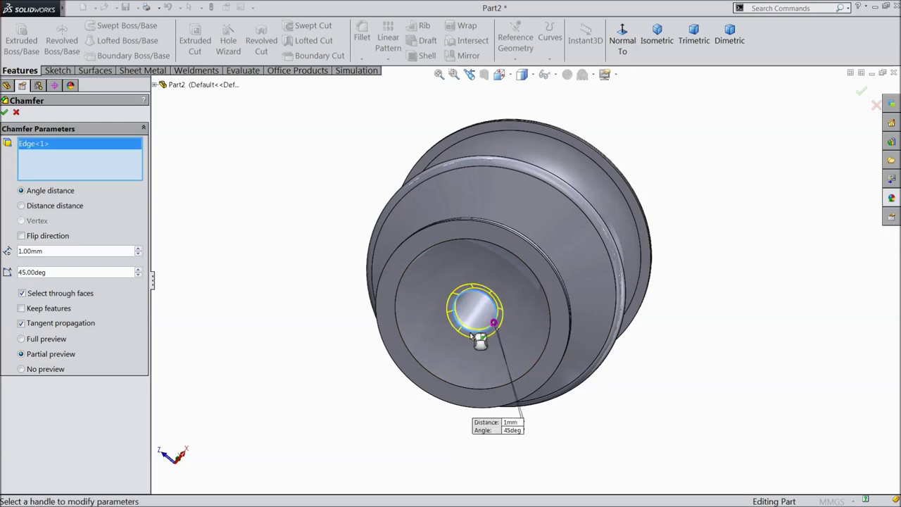
left_click(5, 112)
Rotate the knob around the chamfered hole and select its end ring face.
middle_click_drag(312, 262, 412, 308)
scroll(502, 312, "down", 5)
middle_click_drag(519, 304, 533, 257)
scroll(521, 297, "down", 3)
scroll(509, 310, "up", 5)
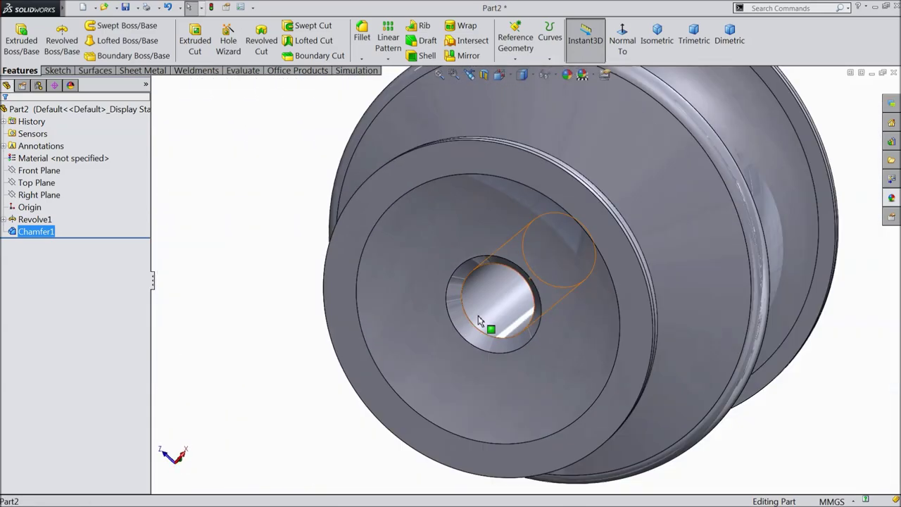
middle_click_drag(484, 322, 371, 350)
middle_click_drag(441, 277, 560, 209)
left_click(560, 209)
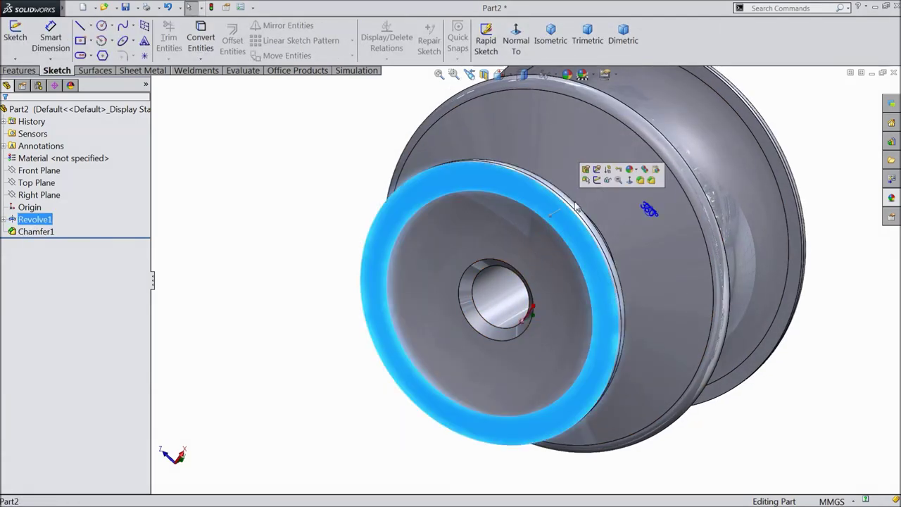
Start a sketch on the knob's end face and draw a circle centred at the origin.
left_click(596, 179)
left_click(506, 44)
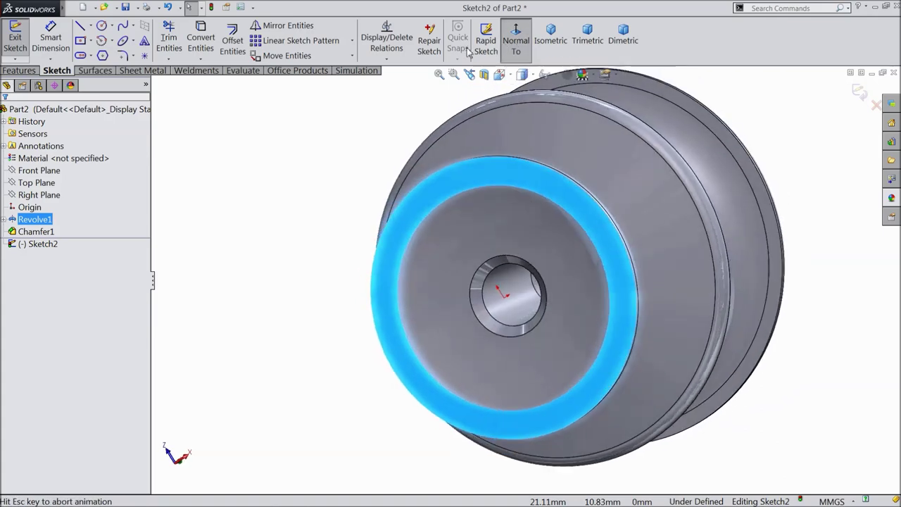
left_click(102, 26)
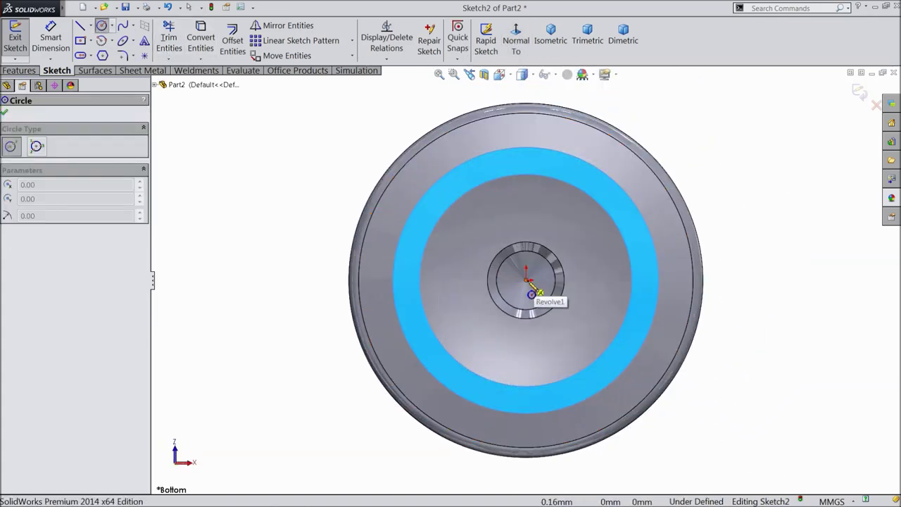
left_click(527, 278)
left_click(488, 244)
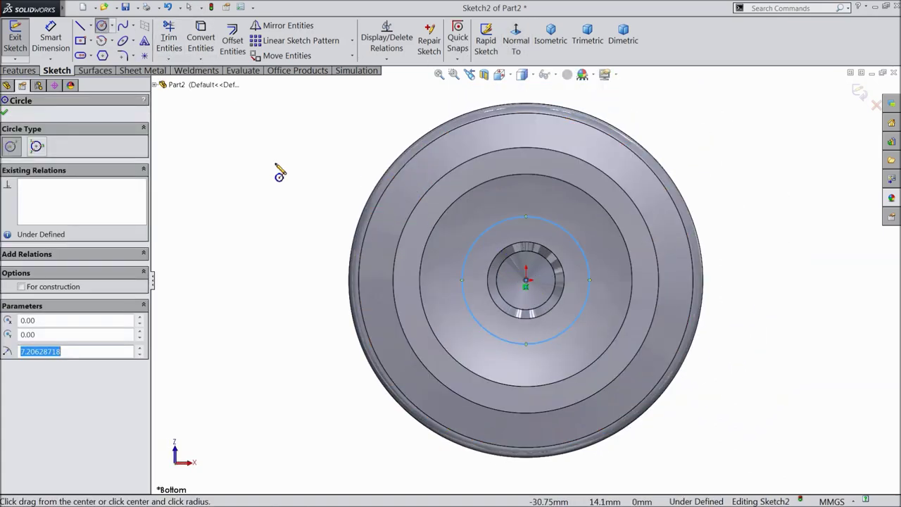
Dimension the circle's diameter to 8 mm, then orbit to an angled 3D view.
left_click(50, 38)
left_click(461, 284)
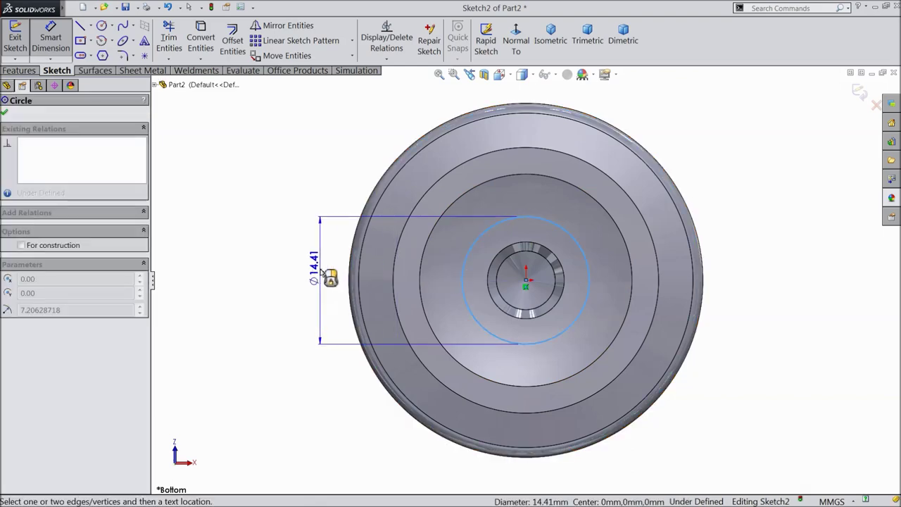
left_click(320, 278)
type("8")
left_click(270, 258)
middle_click_drag(305, 253, 293, 267)
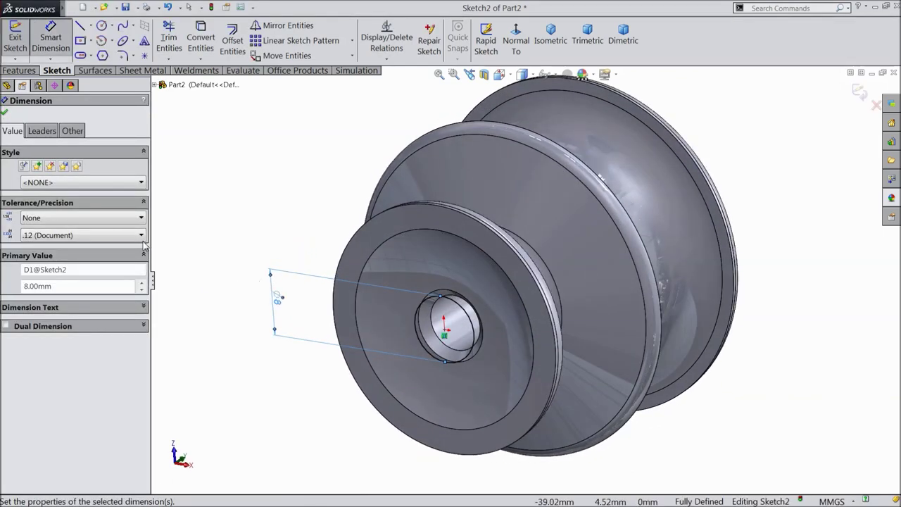
left_click(19, 71)
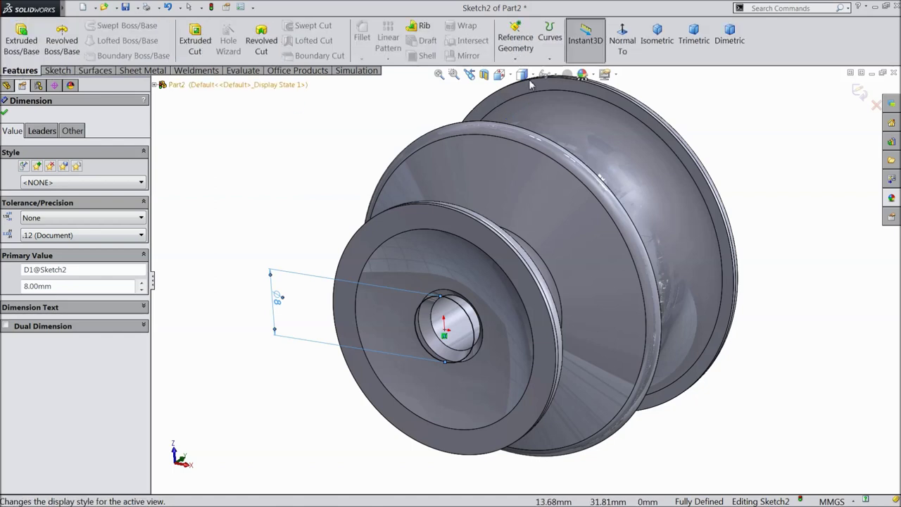
Start a helix on the Ø8 circle, keeping Pitch and Revolution as its definition.
left_click(549, 59)
left_click(582, 91)
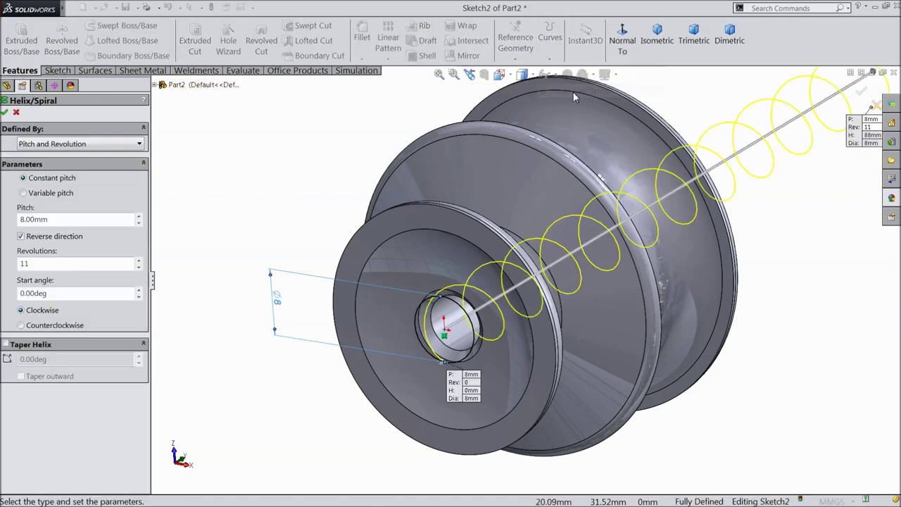
left_click(71, 146)
left_click(72, 146)
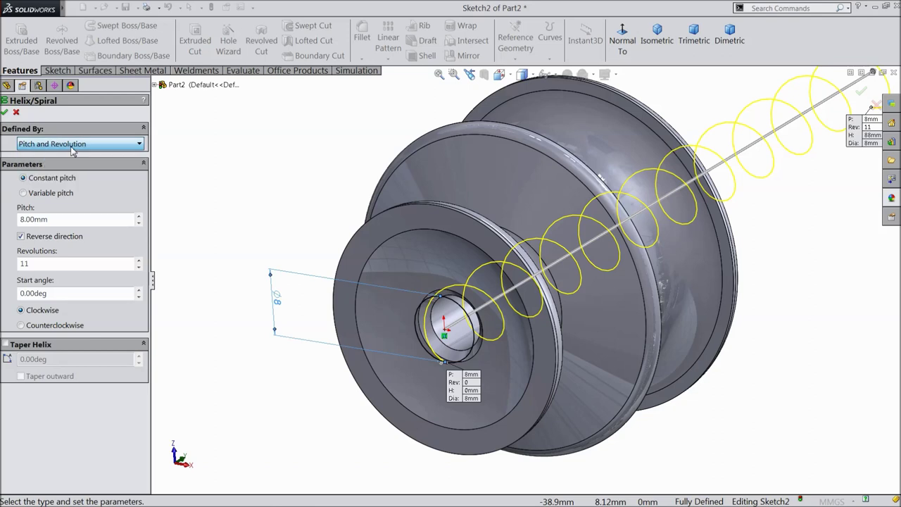
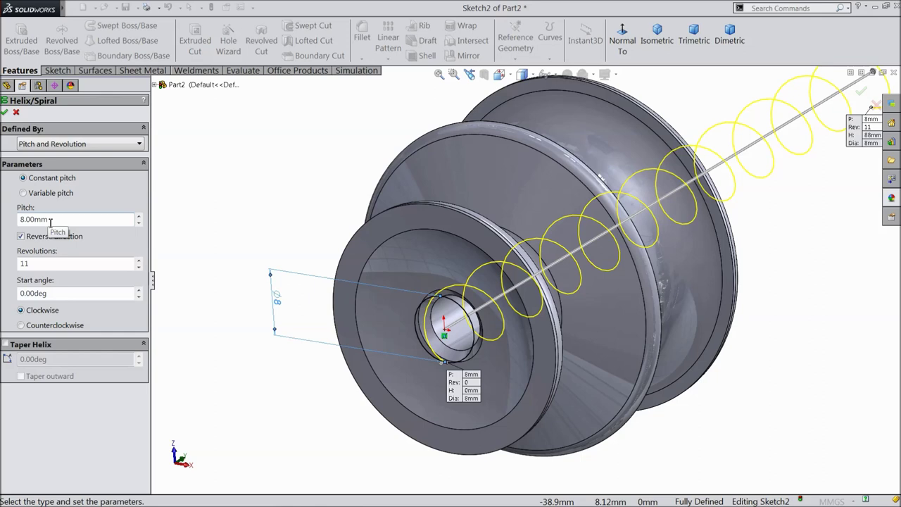
Change the helix pitch from 8 mm to 1.25 mm and accept Helix/Spiral1.
left_click_drag(50, 221, 10, 202)
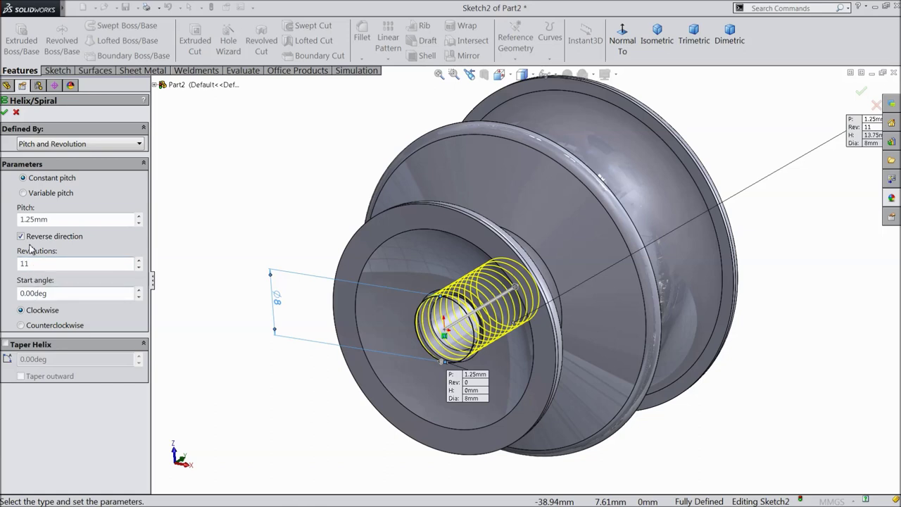
left_click(5, 113)
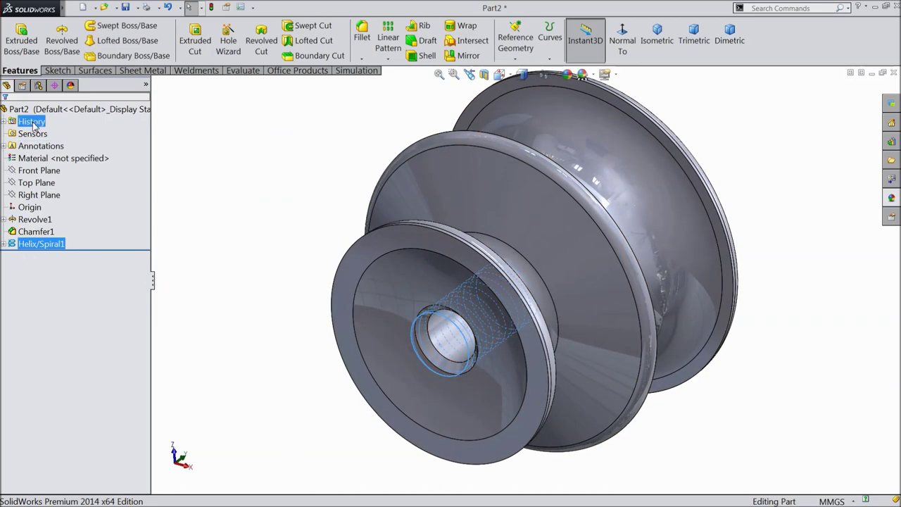
left_click(40, 196)
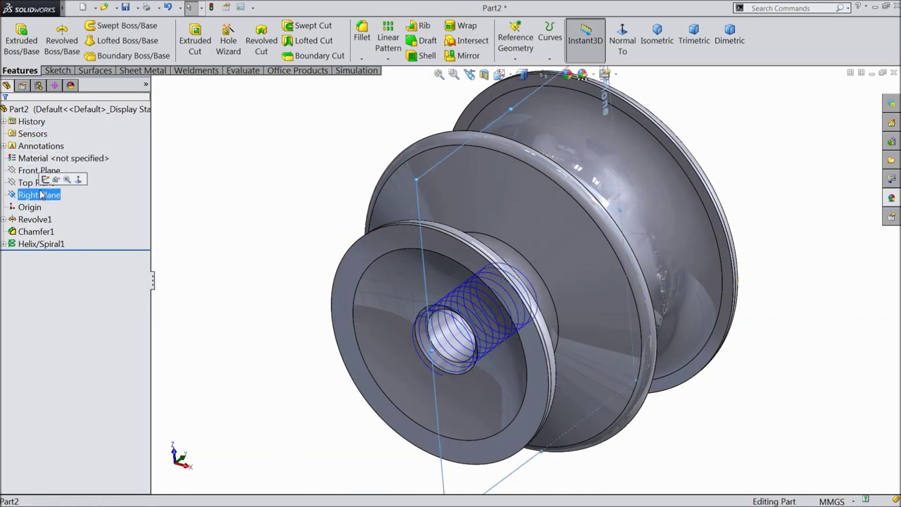
Start a new sketch on the Right Plane, viewed normal to it.
left_click(48, 181)
left_click(622, 40)
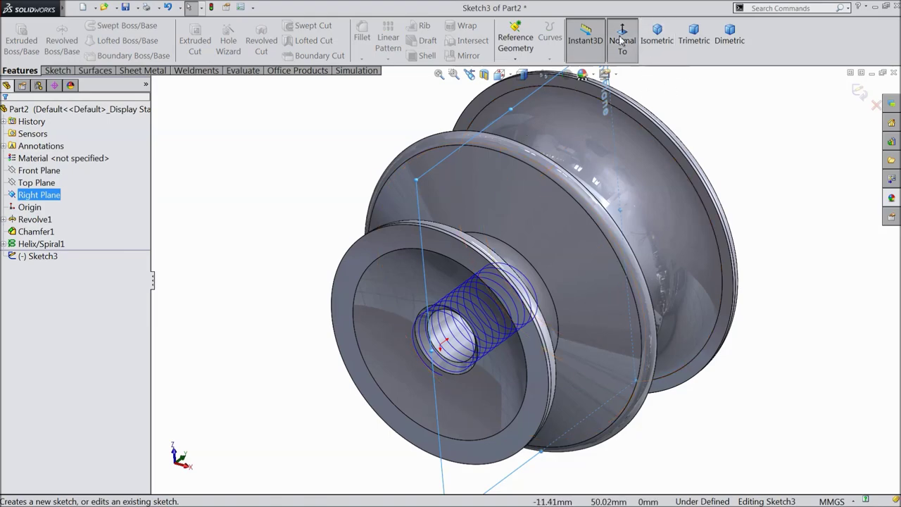
scroll(564, 458, "down", 10)
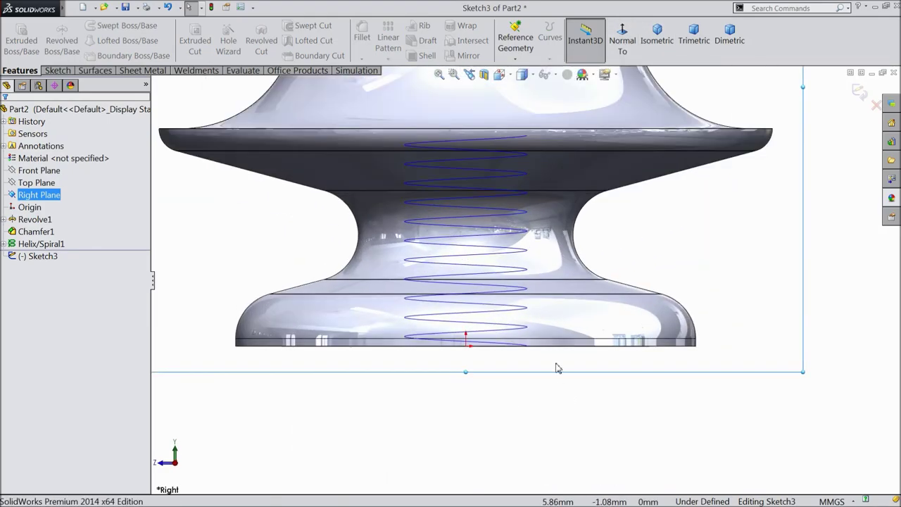
left_click(59, 70)
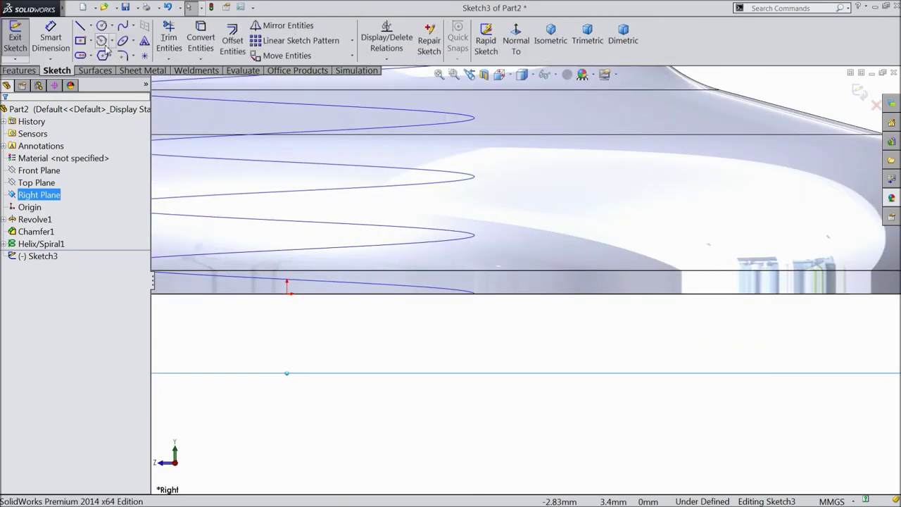
left_click(79, 27)
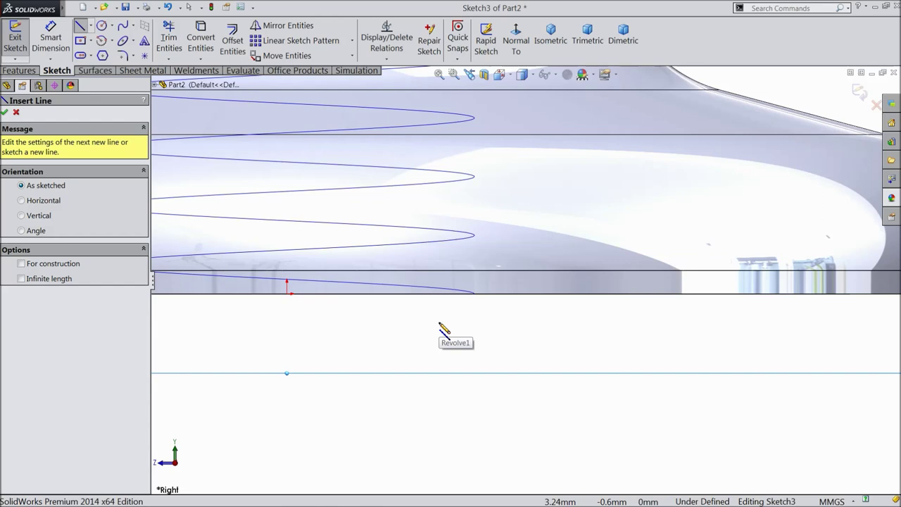
Draw a closed triangle plus a line from its right tip back to the vertical side.
left_click(404, 310)
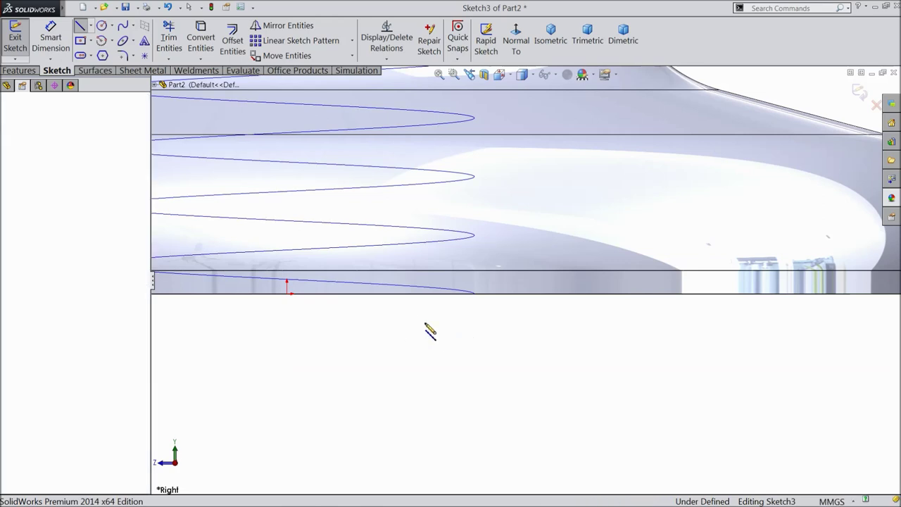
left_click(476, 355)
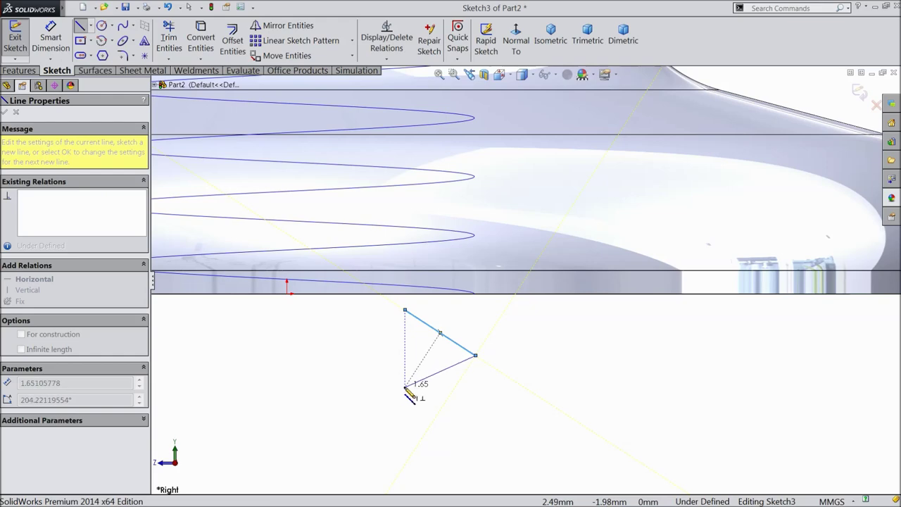
left_click(406, 401)
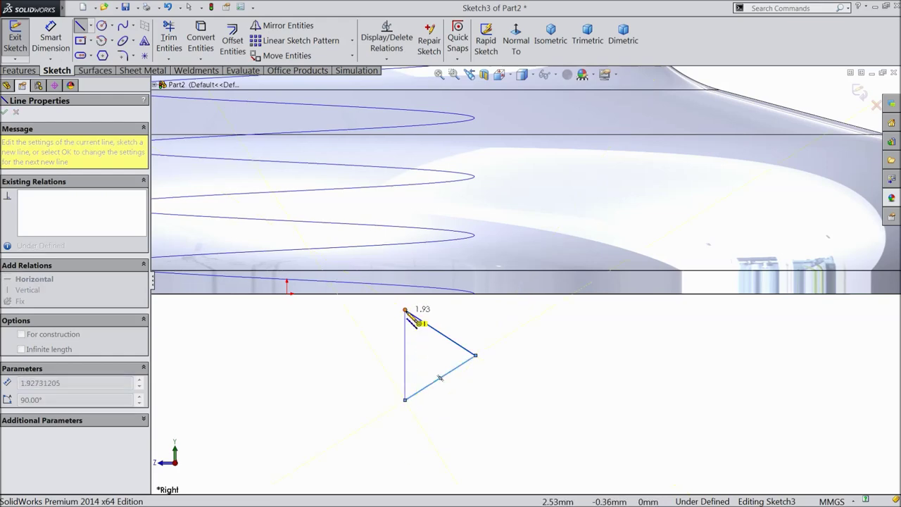
left_click(405, 310)
left_click(479, 358)
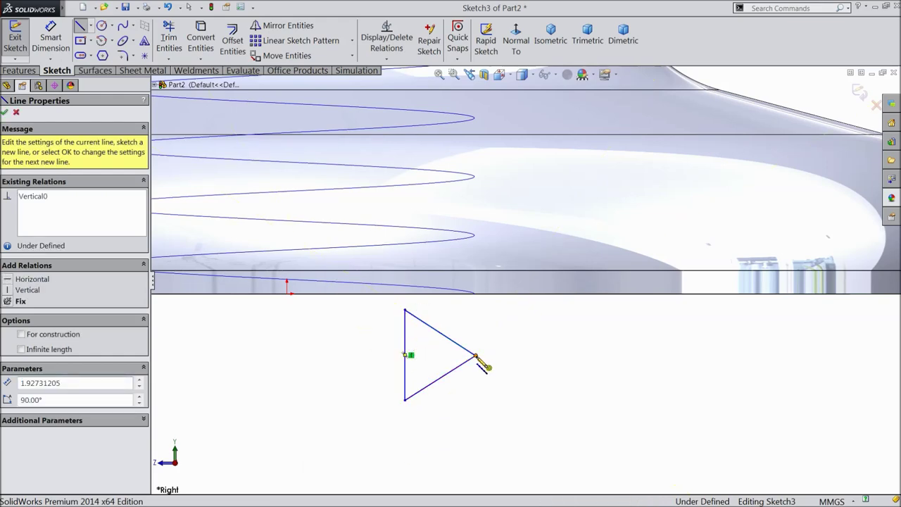
right_click(358, 345)
left_click(378, 86)
scroll(447, 383, "down", 5)
left_click(425, 260)
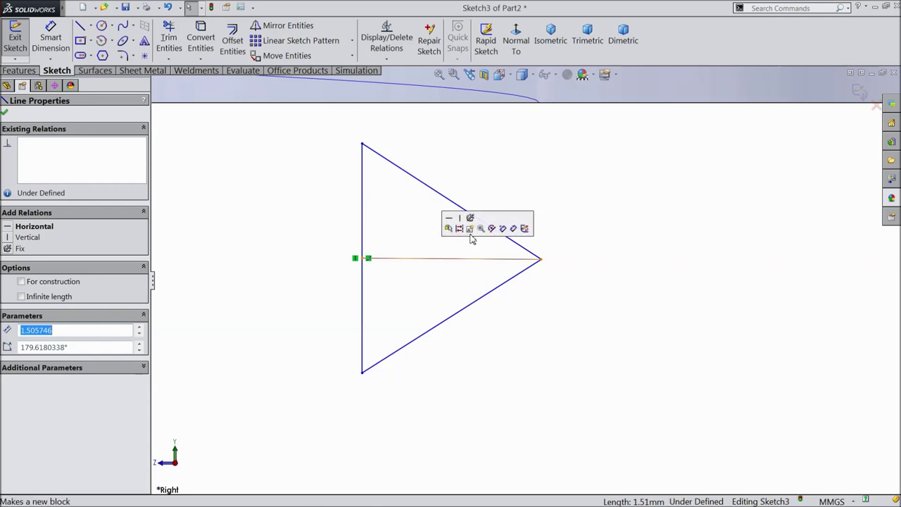
Make the centre line horizontal and dimension the triangle's angle to 60°.
left_click(450, 222)
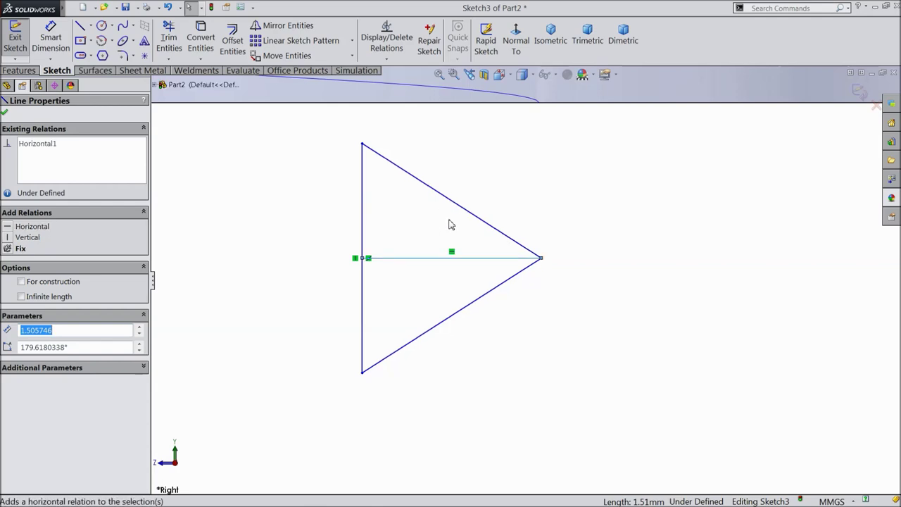
left_click(362, 255)
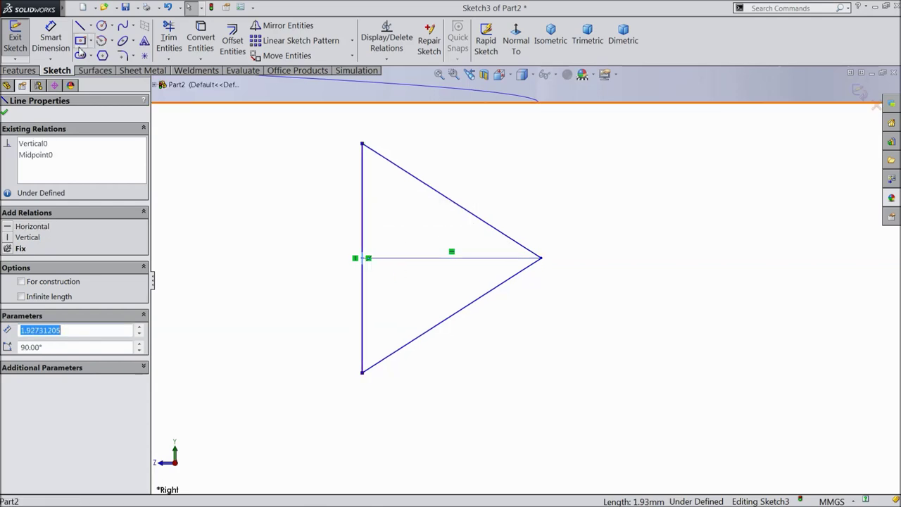
left_click(50, 39)
left_click(468, 216)
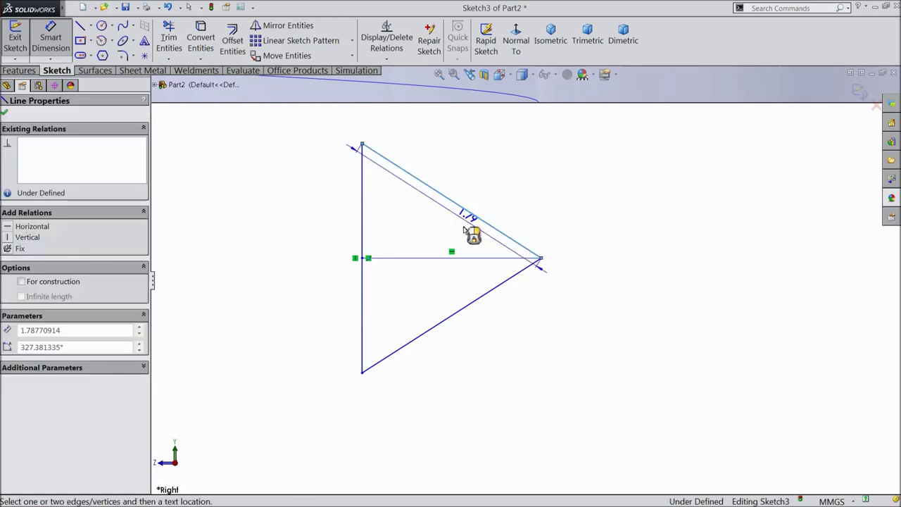
left_click(465, 305)
left_click(297, 256)
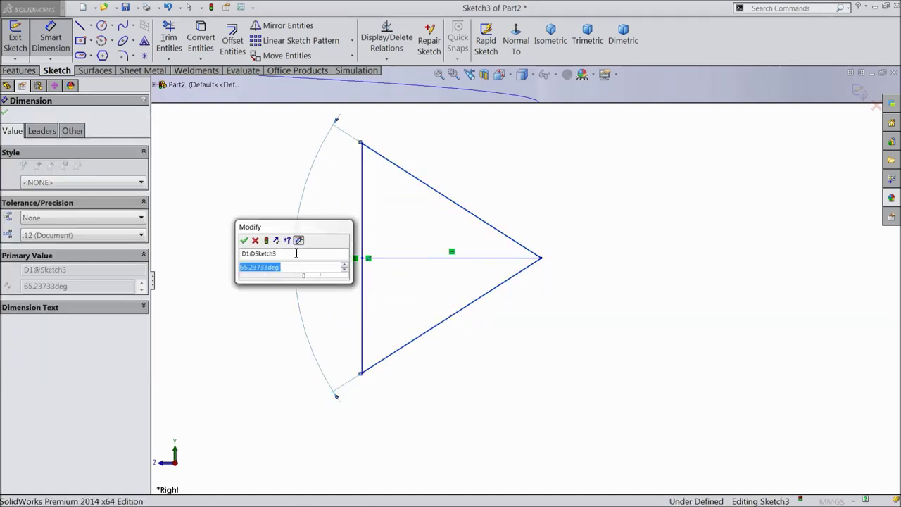
type("60")
left_click(244, 240)
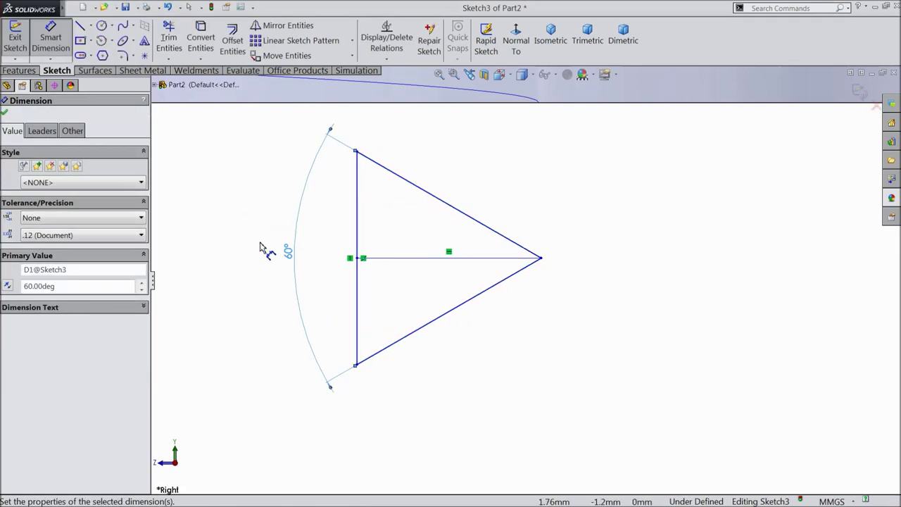
Dimension the triangle's depth from vertical side to tip as 1 mm.
left_click(541, 259)
left_click(357, 275)
left_click(436, 412)
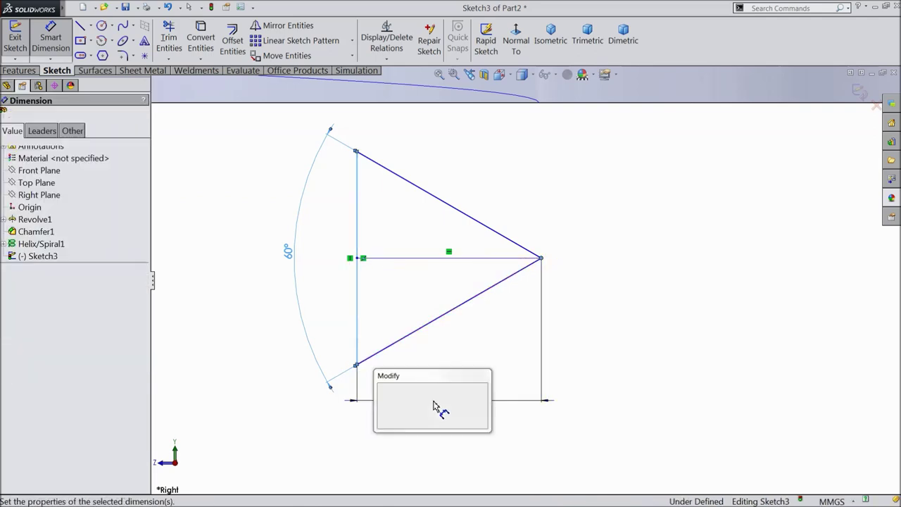
type("1")
left_click(383, 389)
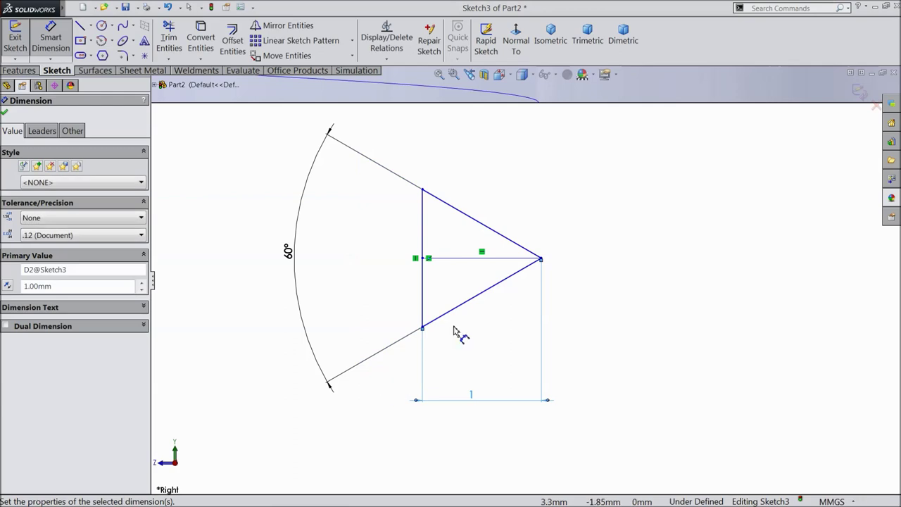
left_click(5, 114)
Make the centre line construction, pierce the tip onto the helix, and exit the sketch.
left_click(477, 258)
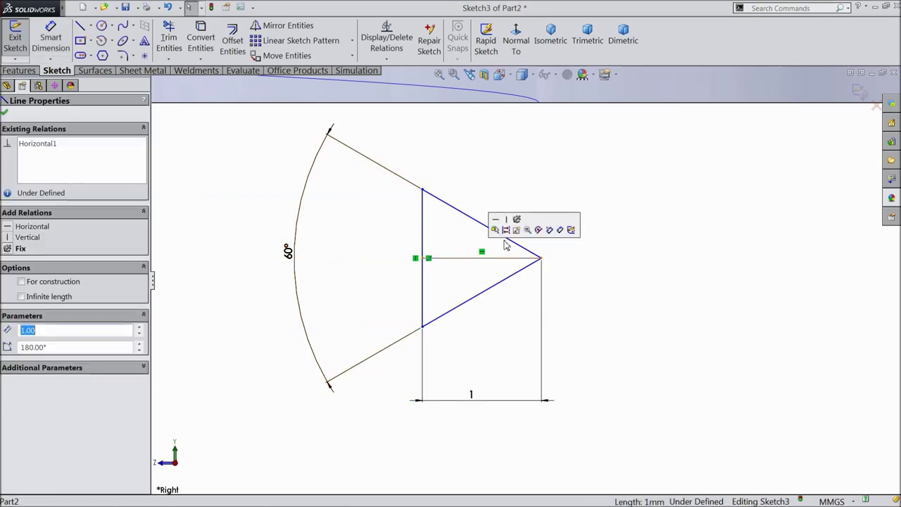
left_click(505, 229)
left_click(551, 238)
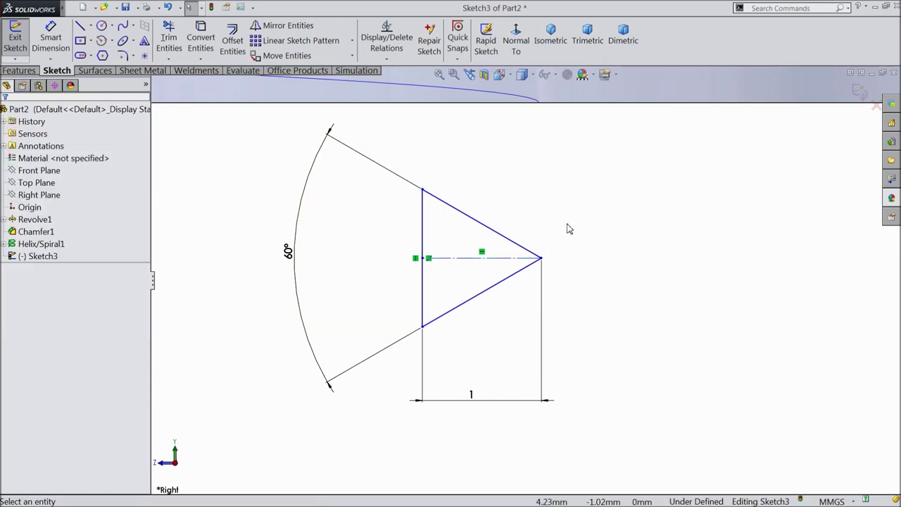
left_click(541, 259)
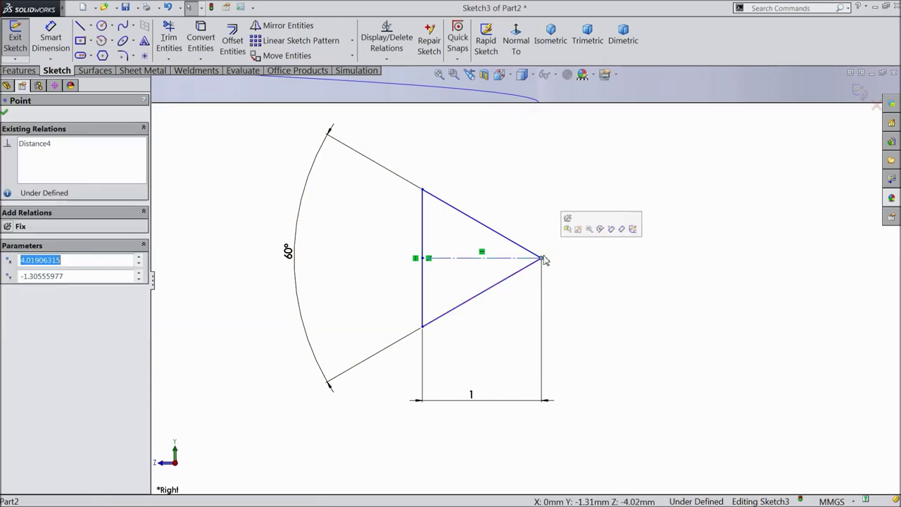
scroll(545, 239, "up", 2)
left_click(518, 156, "ctrl")
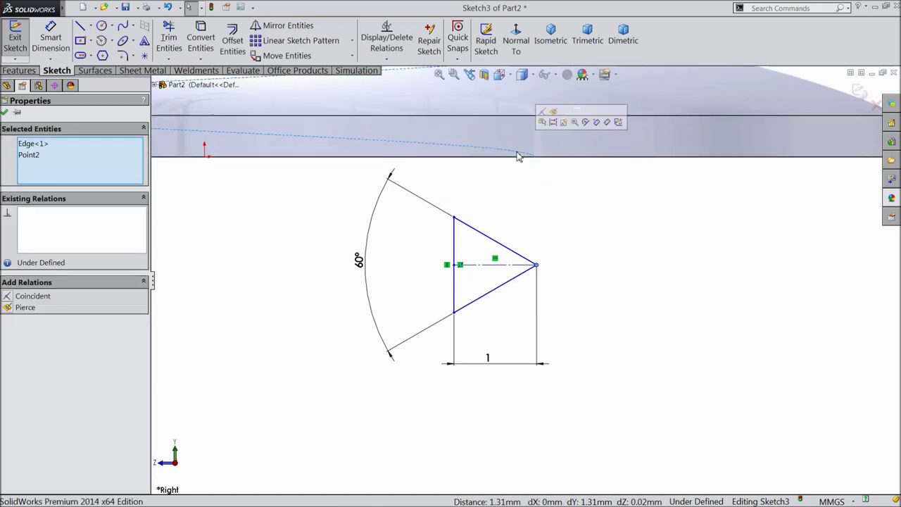
left_click(555, 116)
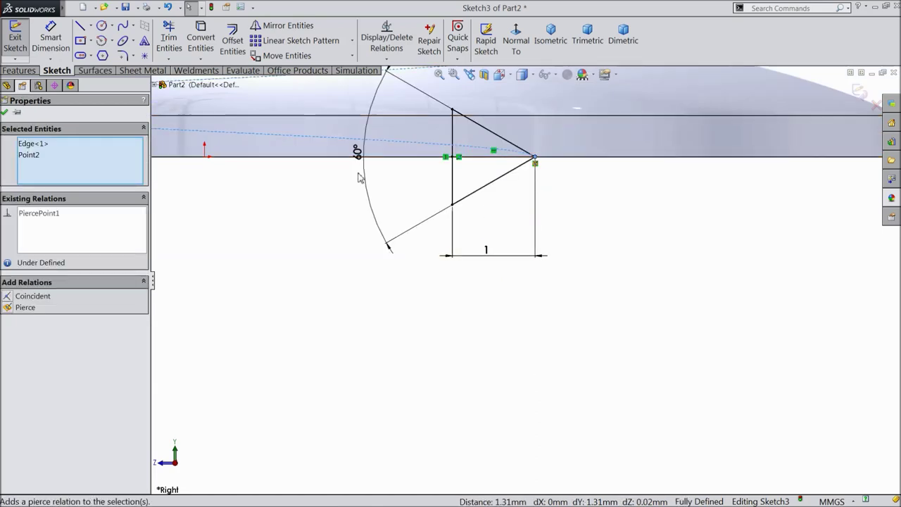
left_click(4, 113)
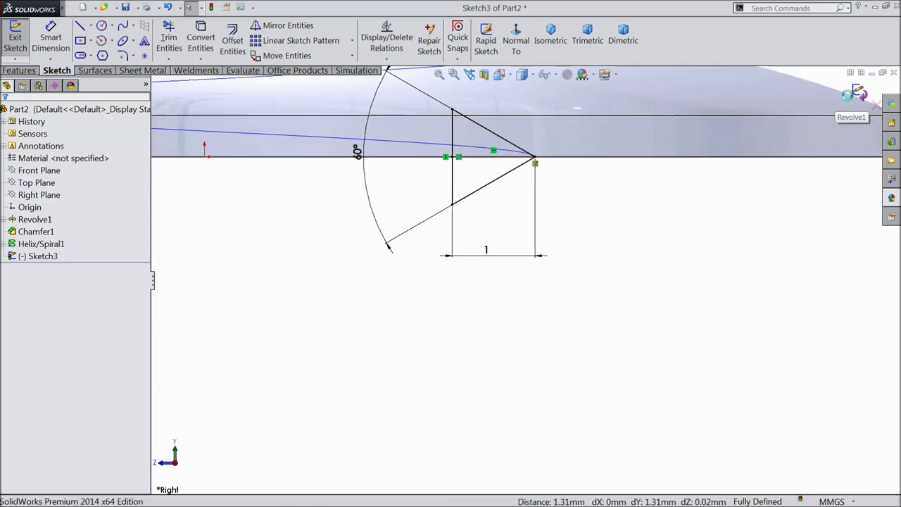
left_click(860, 90)
left_click(27, 72)
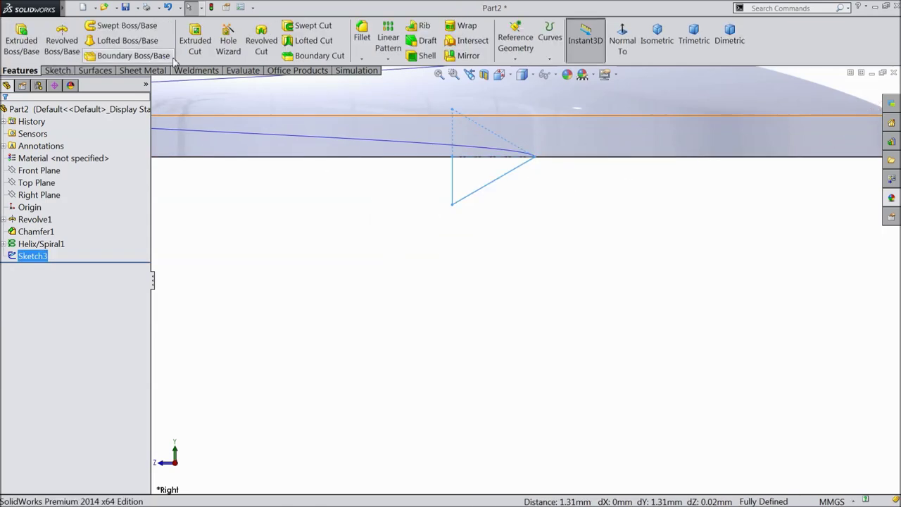
Sweep-cut the Sketch3 triangle along Helix/Spiral1 to create Cut-Sweep1.
left_click(312, 26)
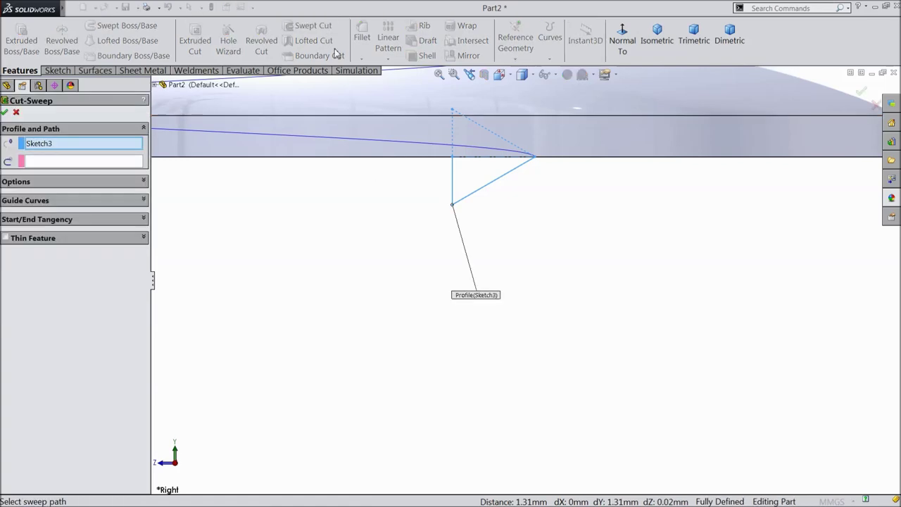
scroll(378, 216, "up", 5)
scroll(506, 170, "down", 5)
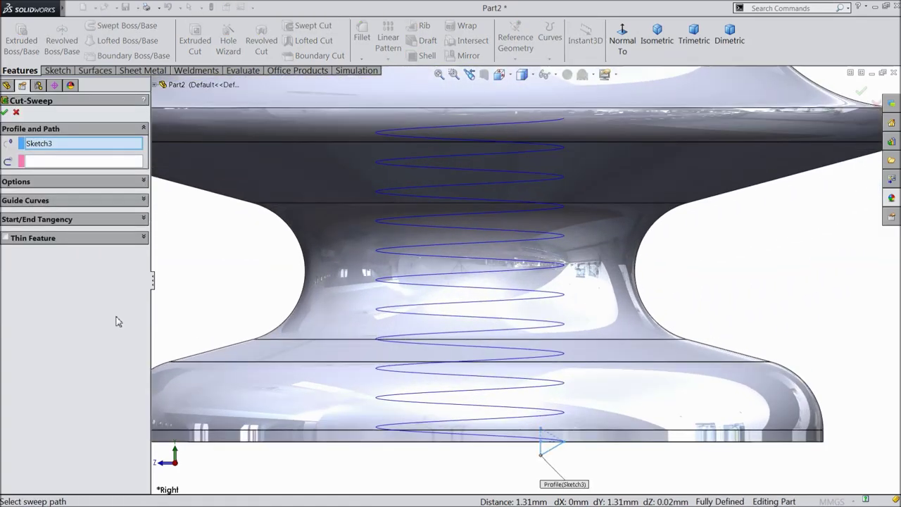
left_click(42, 162)
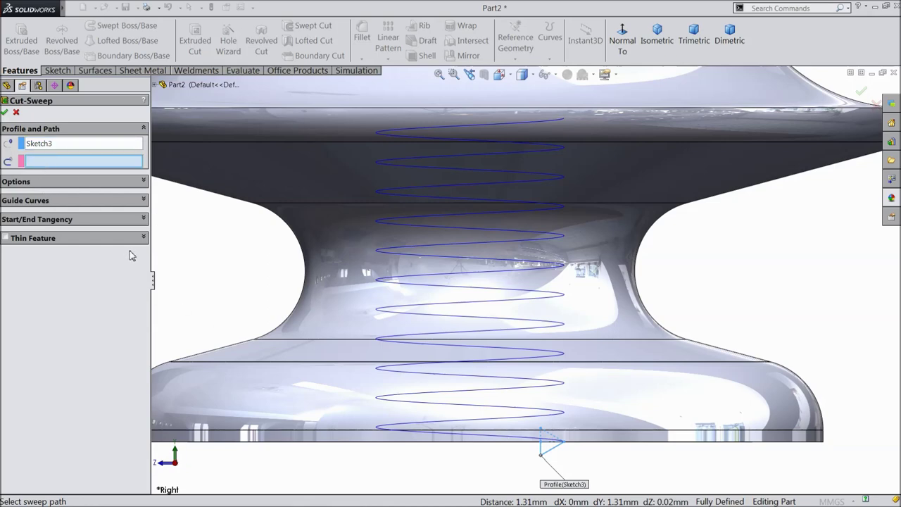
left_click(413, 404)
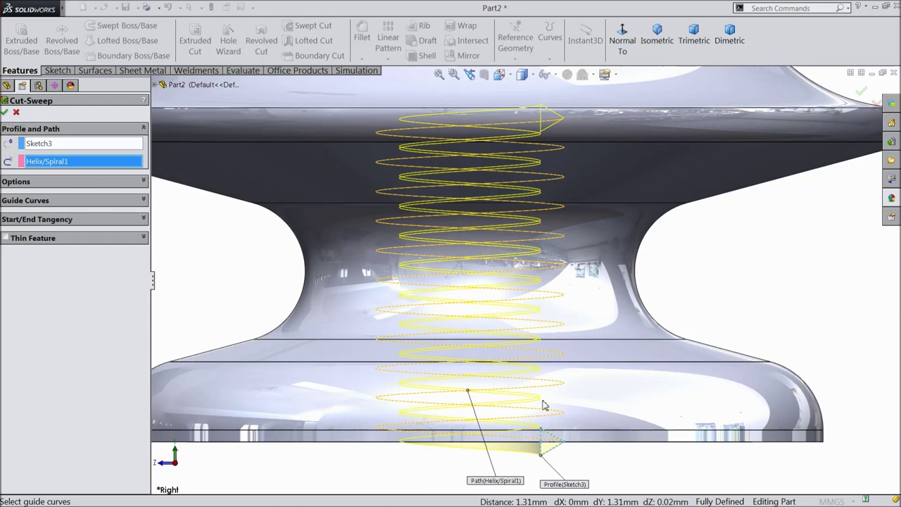
left_click(56, 145)
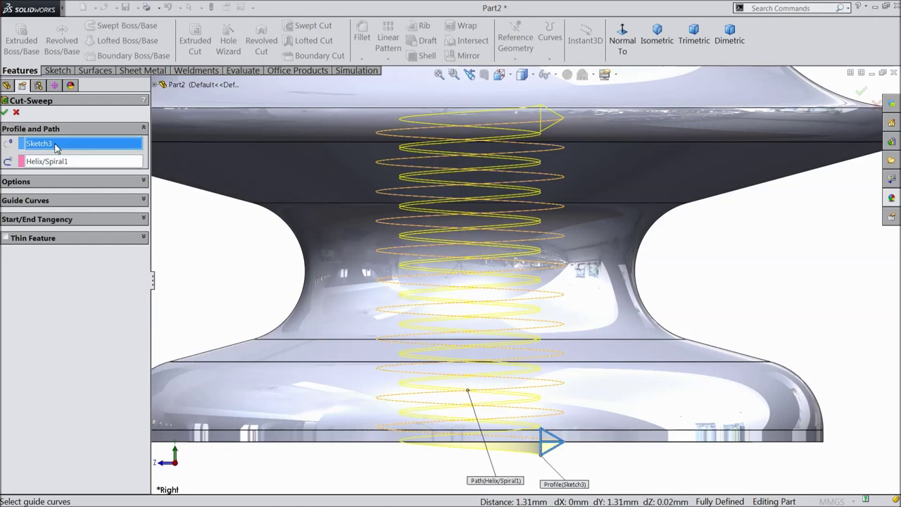
left_click(5, 113)
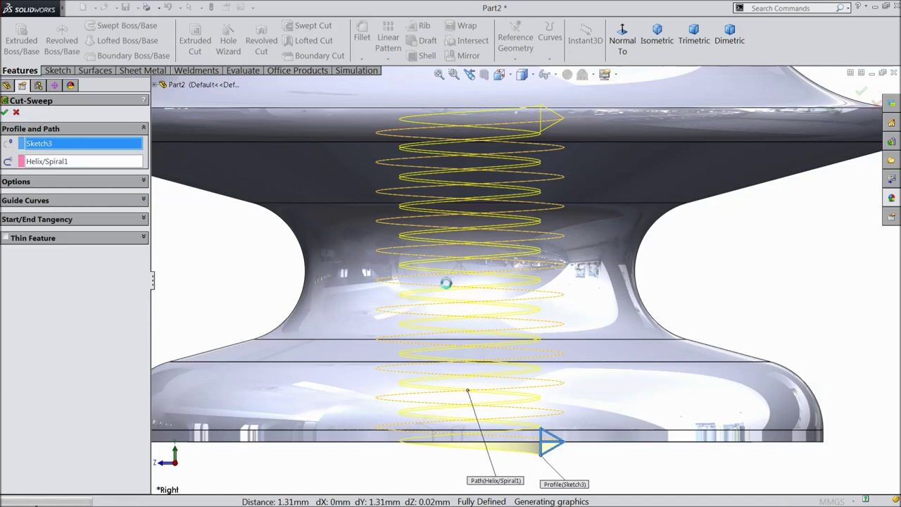
scroll(443, 352, "up", 3)
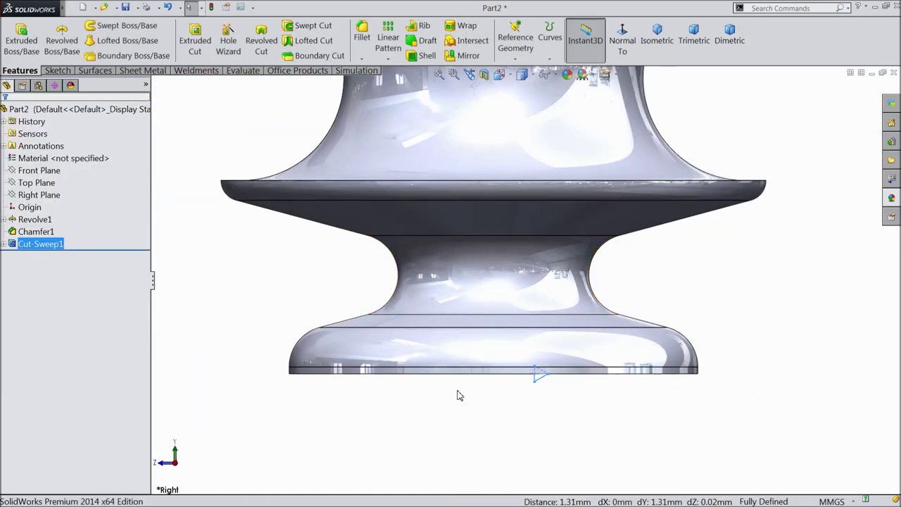
Orbit and zoom to inspect the threaded hole, then show the Appearances library.
middle_click_drag(461, 399, 563, 396)
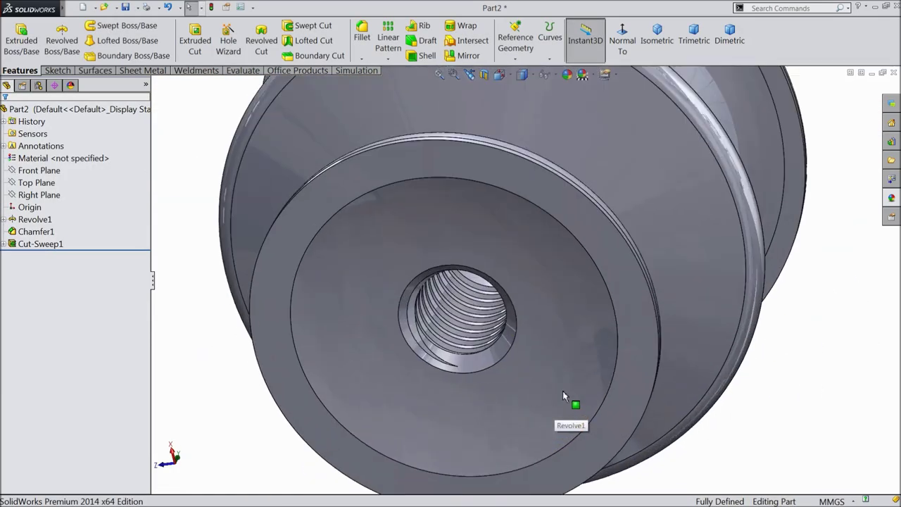
middle_click_drag(514, 329, 530, 289)
scroll(482, 334, "up", 6)
scroll(505, 306, "up", 15)
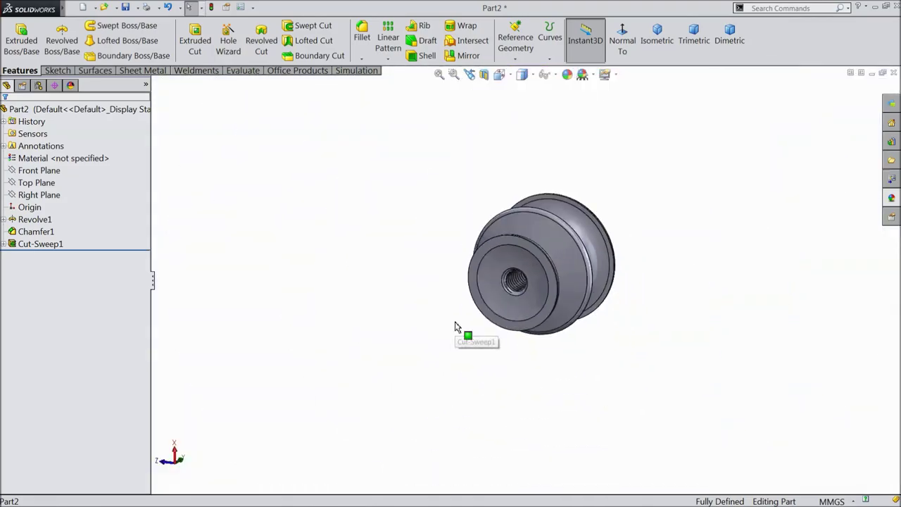
middle_click_drag(455, 327, 419, 338)
middle_click_drag(372, 280, 375, 301)
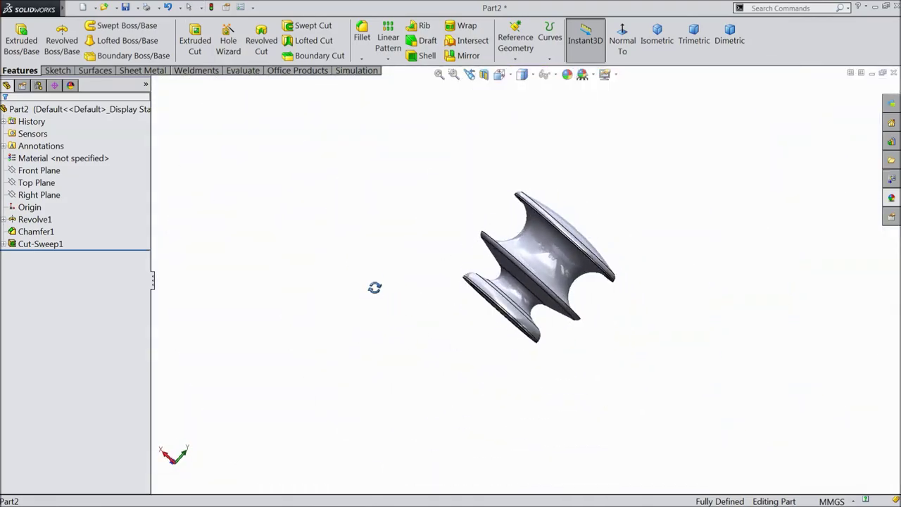
scroll(573, 289, "down", 5)
middle_click_drag(577, 291, 590, 278)
scroll(618, 314, "down", 3)
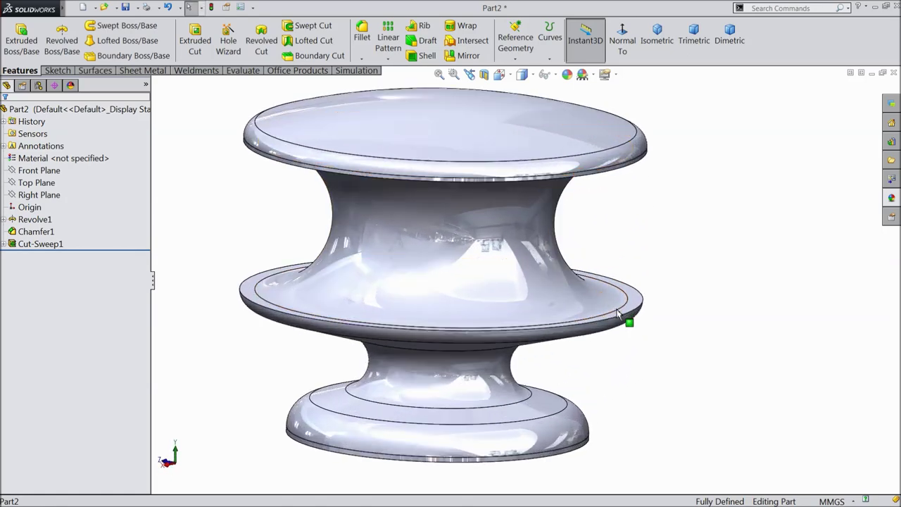
left_click(893, 198)
scroll(809, 134, "up", 2)
Apply polished steel, then chromium plate from Metal appearances, and bring up Save As.
left_click(810, 132)
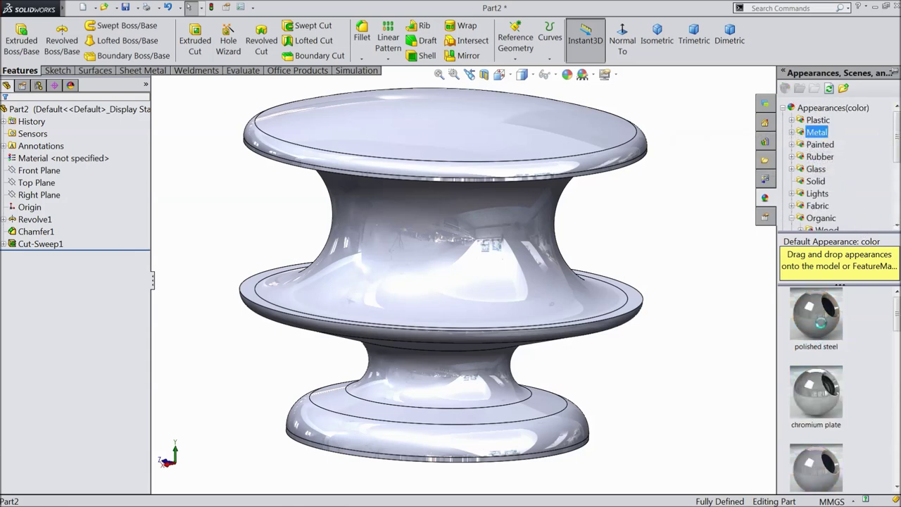
double_click(816, 317)
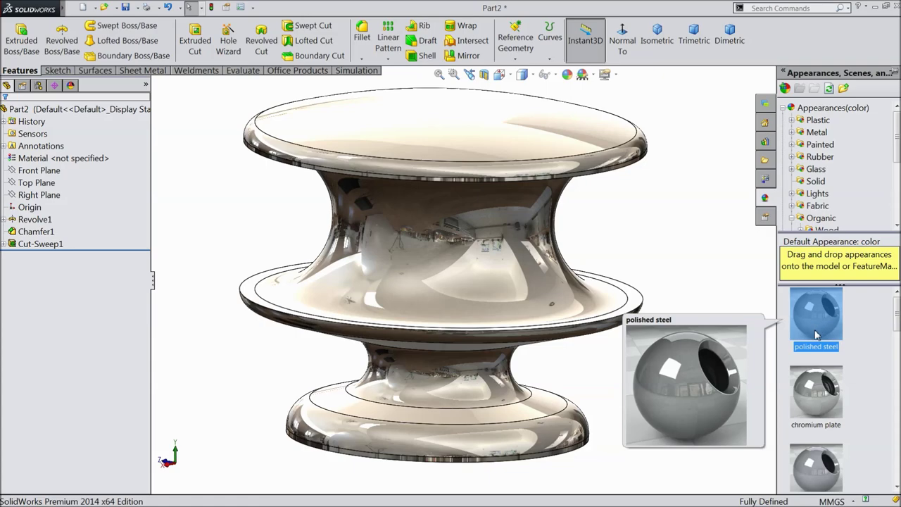
middle_click_drag(698, 296, 682, 328)
double_click(817, 394)
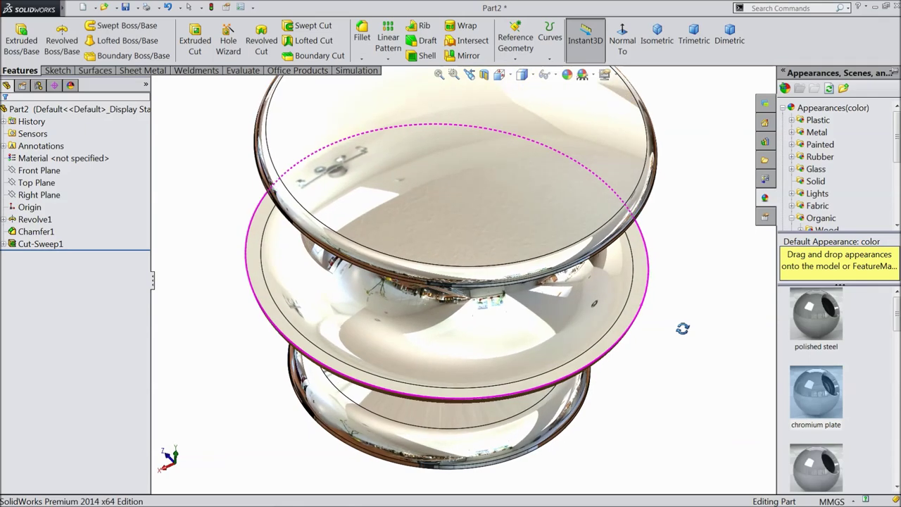
key("f")
middle_click_drag(652, 281, 634, 216)
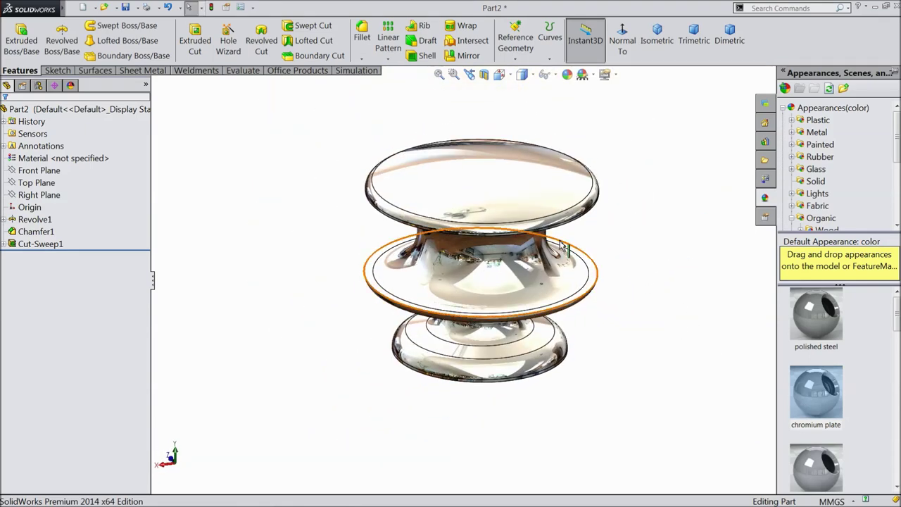
scroll(566, 232, "down", 3)
left_click(126, 8)
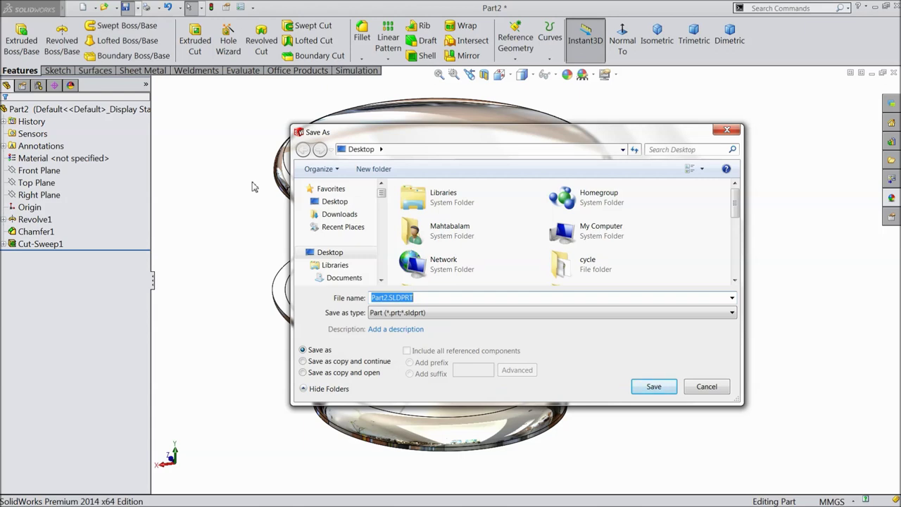
Save the part as 'Knob' in the door Knob folder on the Desktop.
type("Knob")
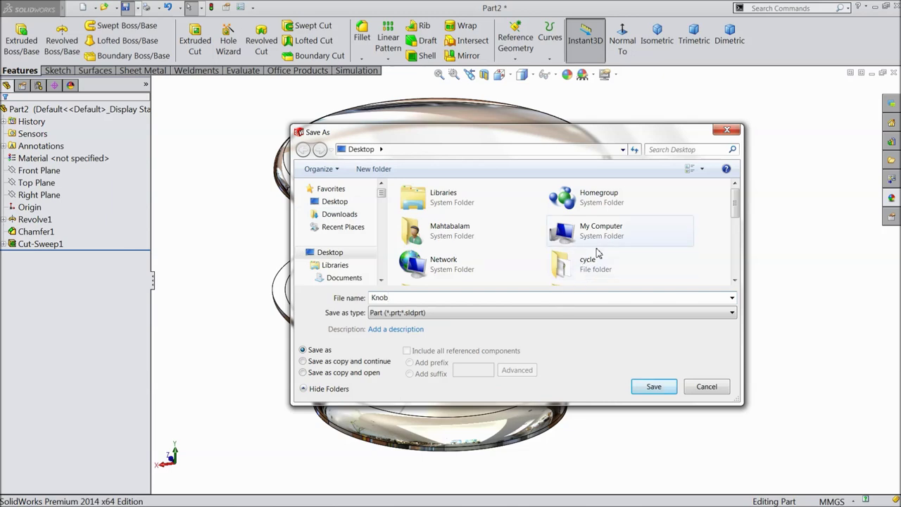
scroll(735, 204, "down", 2)
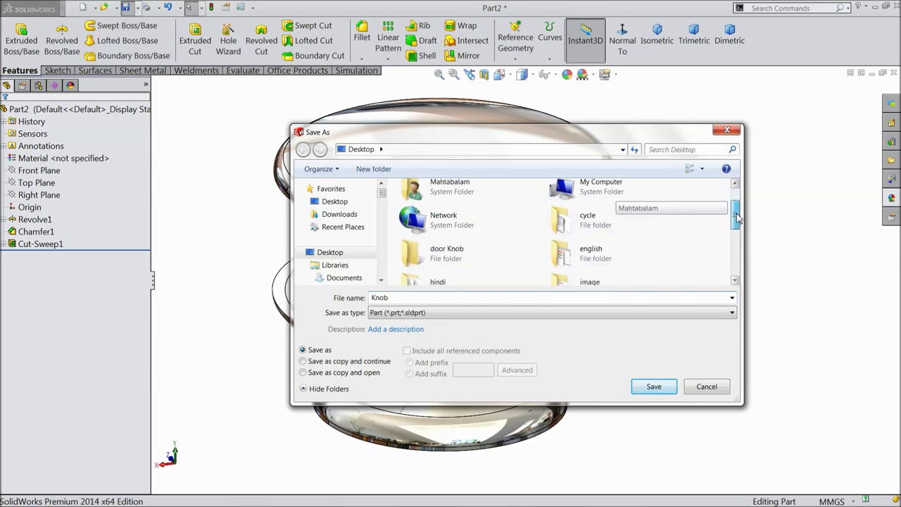
left_click(454, 256)
double_click(454, 256)
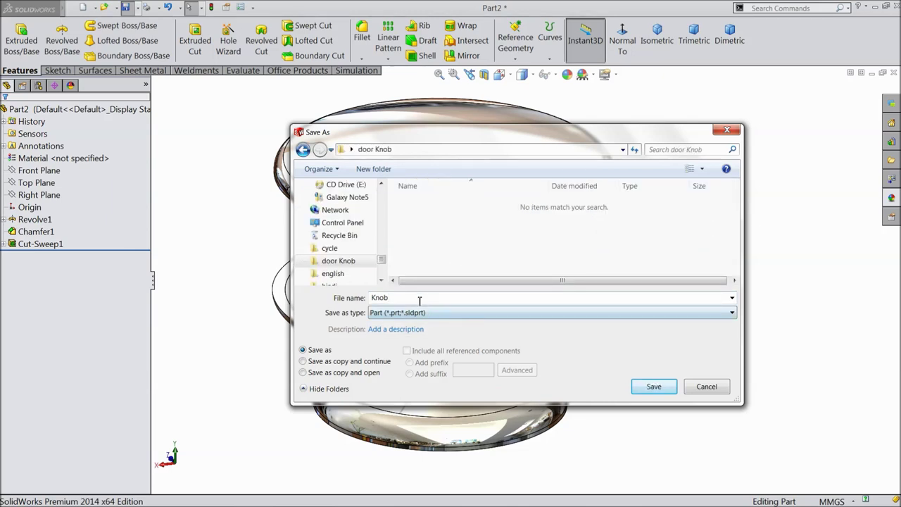
left_click(643, 387)
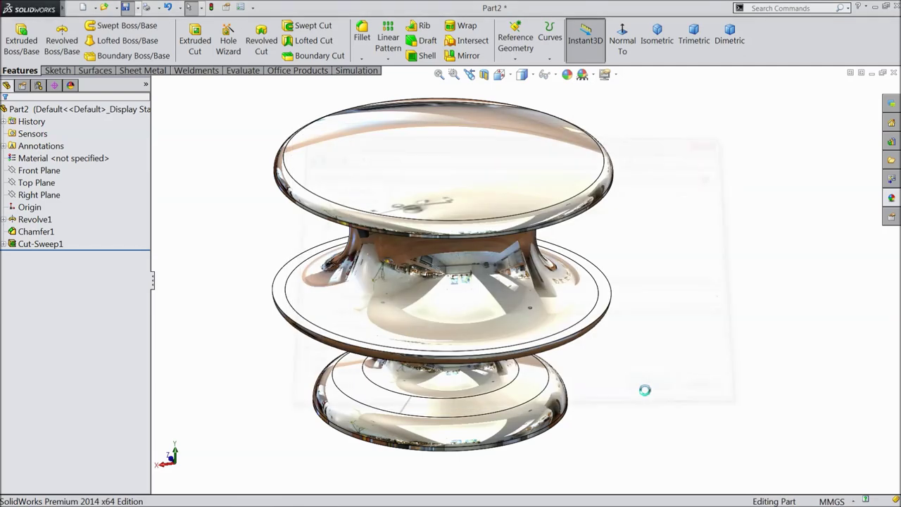
middle_click_drag(631, 388, 613, 373)
scroll(626, 362, "up", 2)
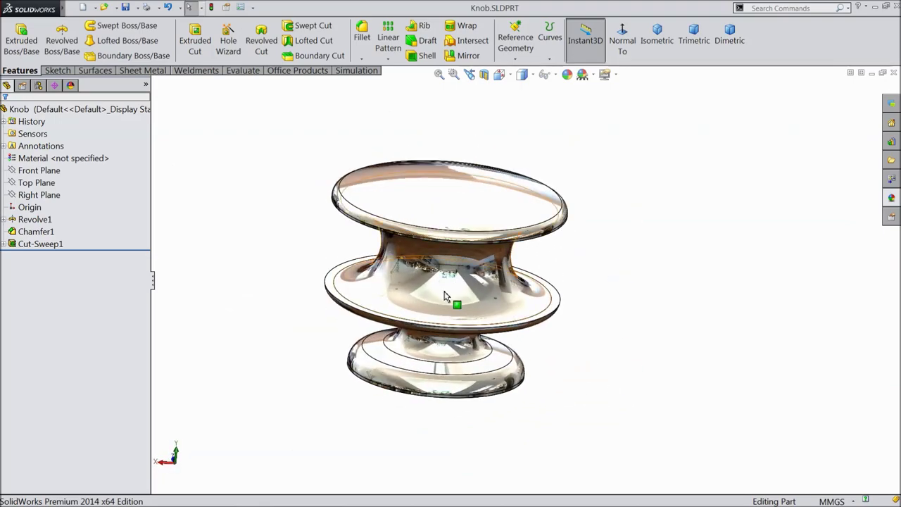
scroll(445, 296, "down", 3)
middle_click_drag(449, 323, 438, 348)
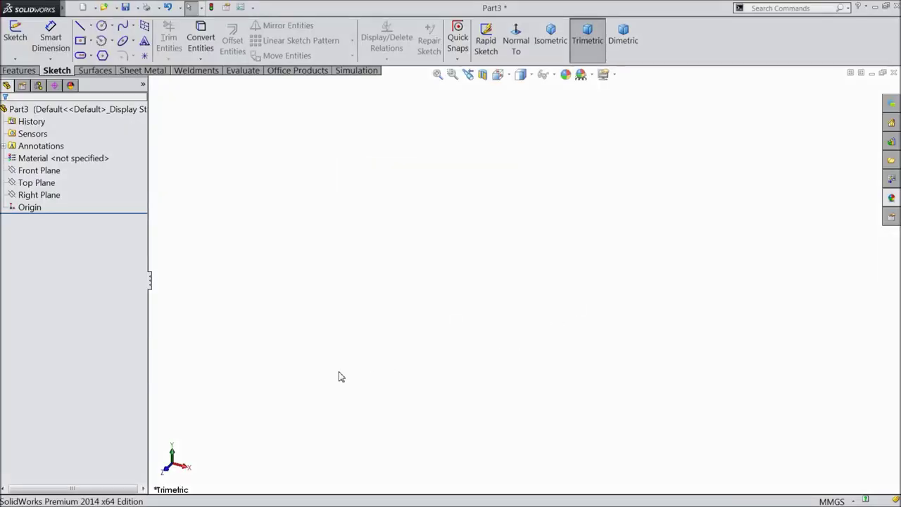
Start a Front Plane sketch and draw the base line and left vertical edge at the origin.
left_click(39, 171)
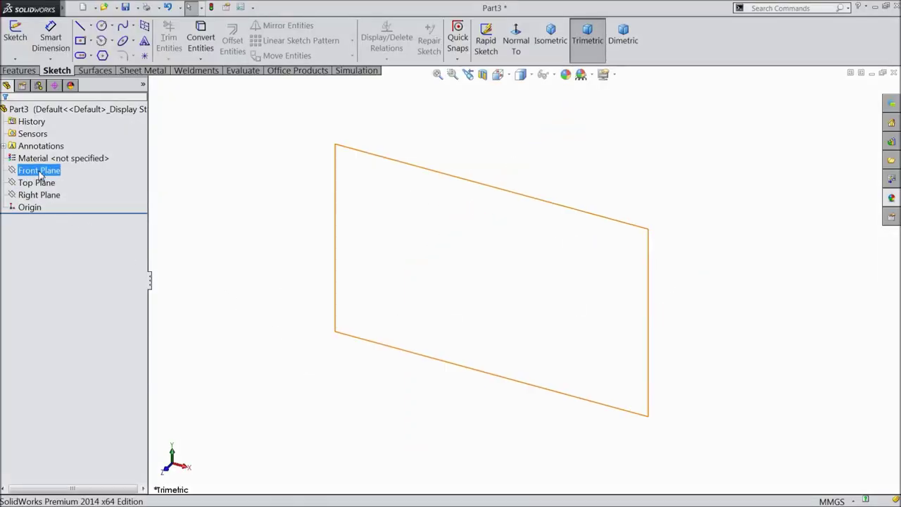
left_click(28, 156)
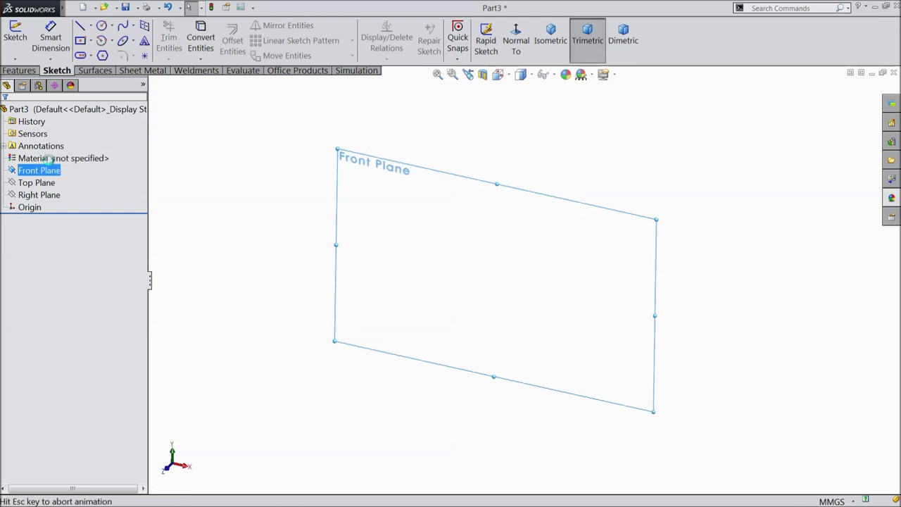
left_click(81, 27)
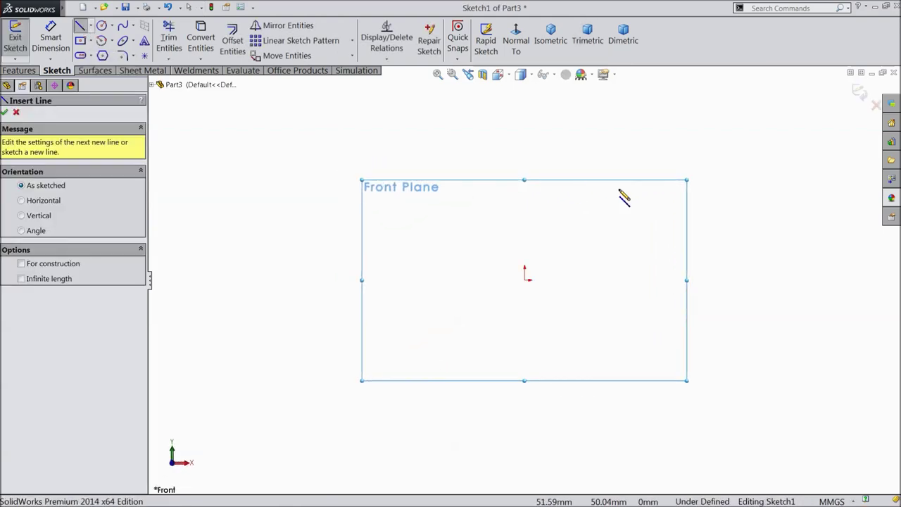
left_click(820, 280)
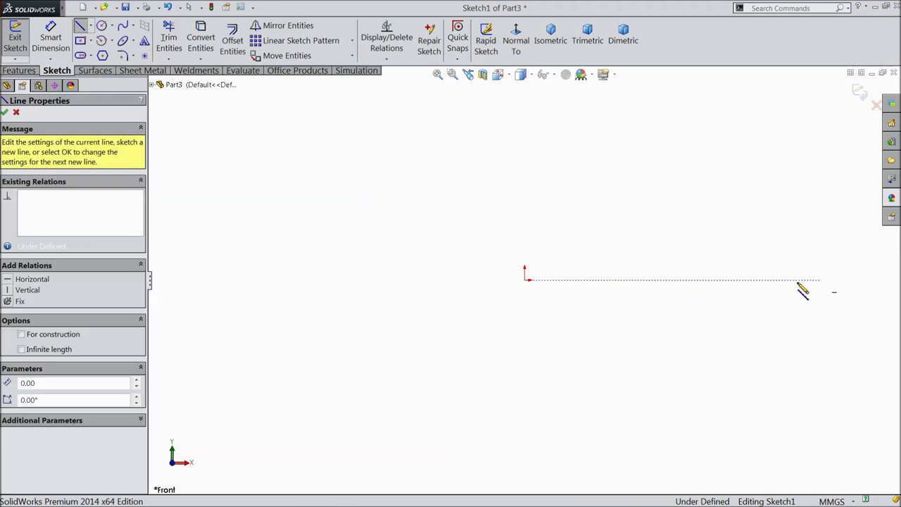
left_click(524, 280)
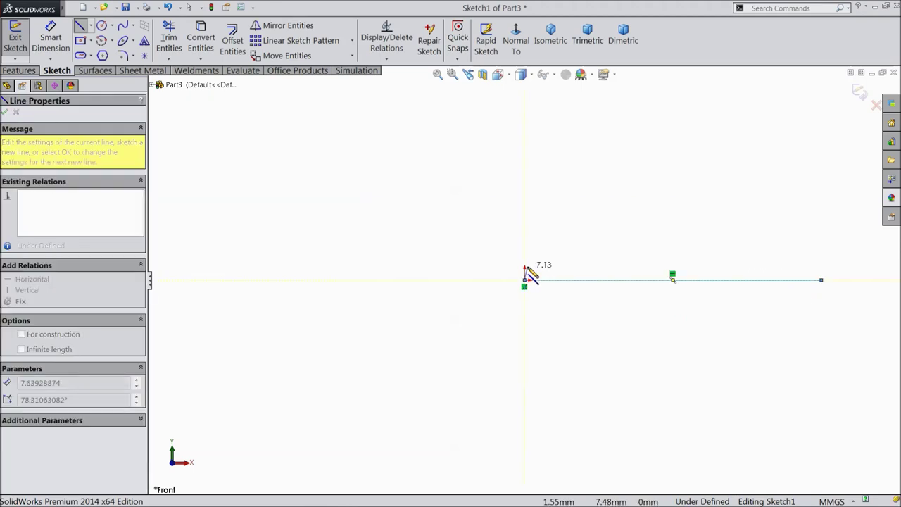
left_click(600, 259)
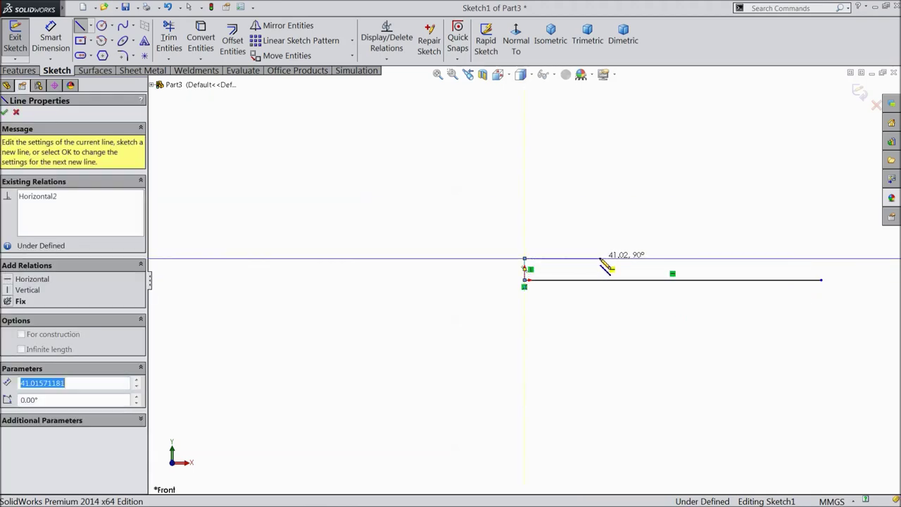
scroll(599, 246, "down", 3)
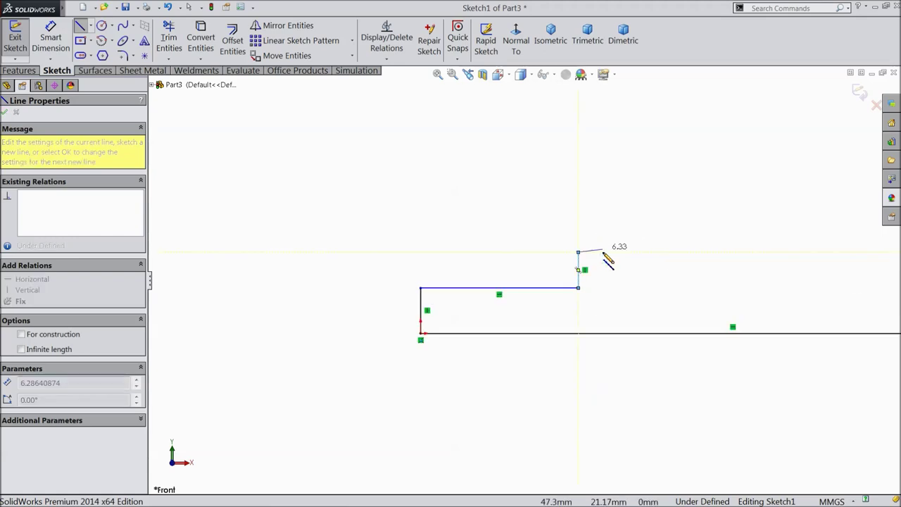
Draw the raised flange, short slope, straight shank and tapered tip down to the base line.
left_click(578, 252)
left_click(597, 252)
left_click(597, 294)
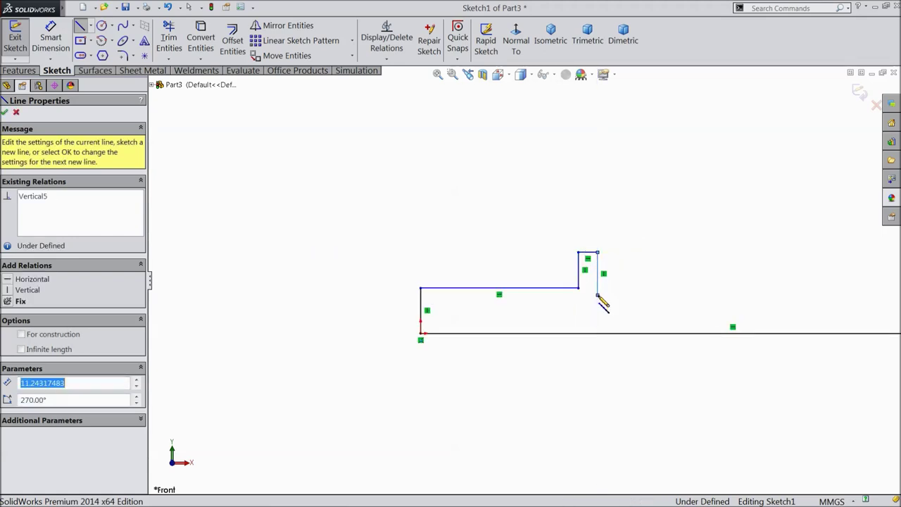
left_click(652, 306)
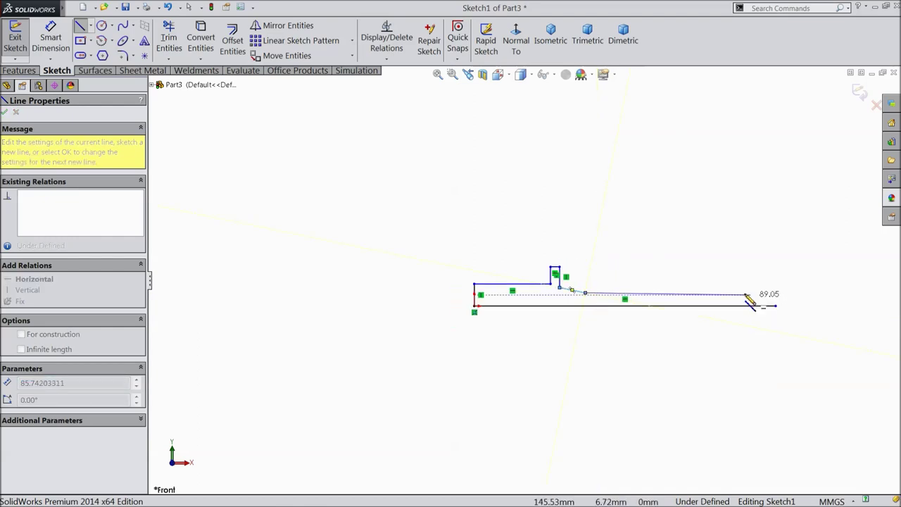
left_click(687, 293)
left_click(768, 321)
right_click(760, 134)
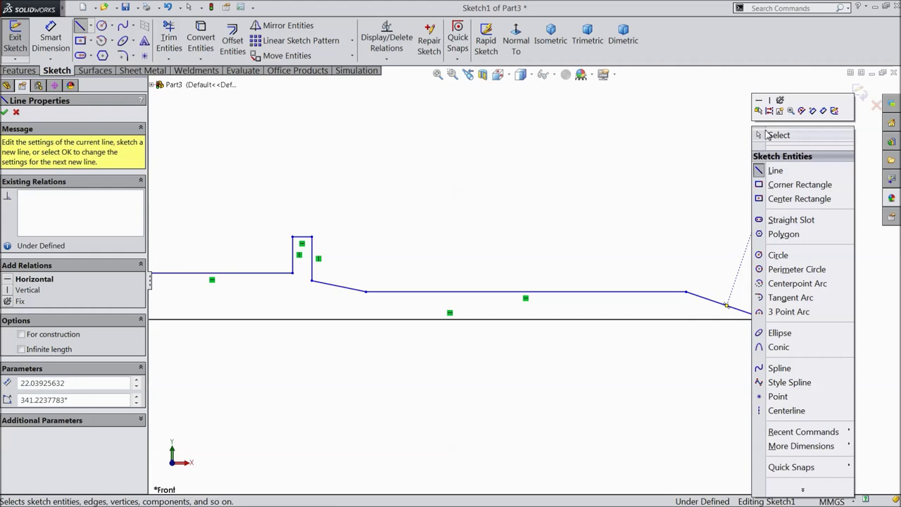
left_click(777, 135)
key("f")
scroll(330, 299, "down", 2)
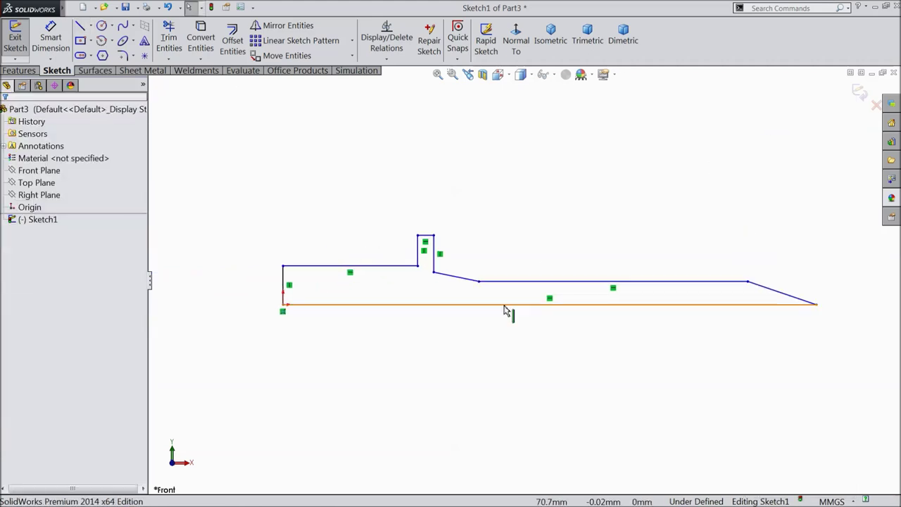
Dimension the top line at 12 mm and the shank length at 30 mm.
scroll(654, 296, "down", 1)
left_click(49, 44)
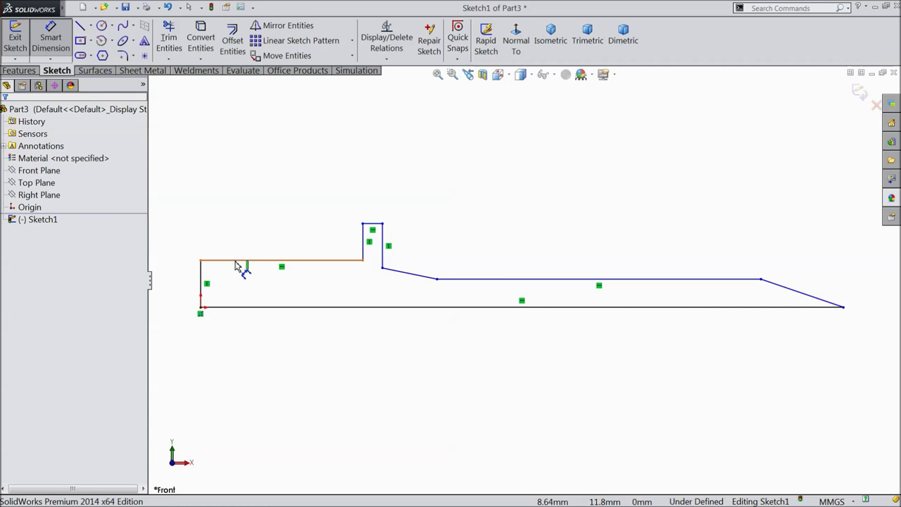
left_click(236, 265)
left_click(261, 156)
type("12")
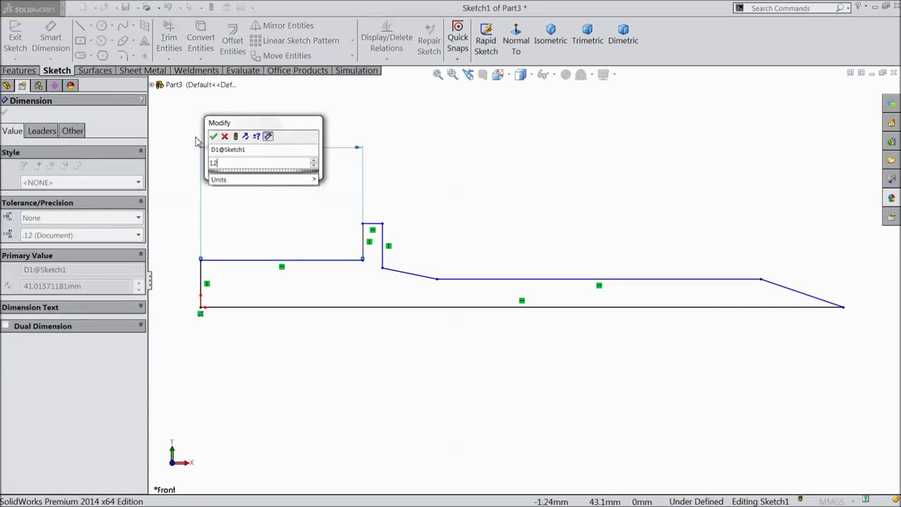
left_click(213, 137)
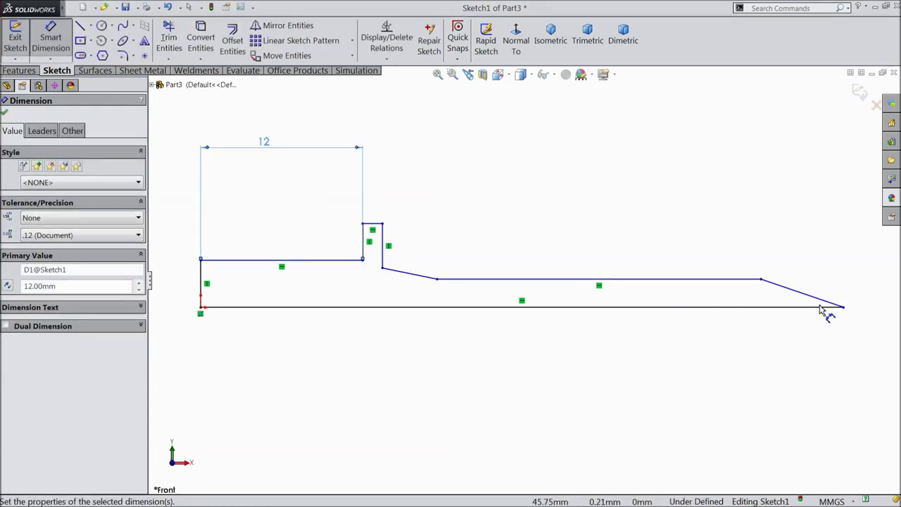
left_click(844, 308)
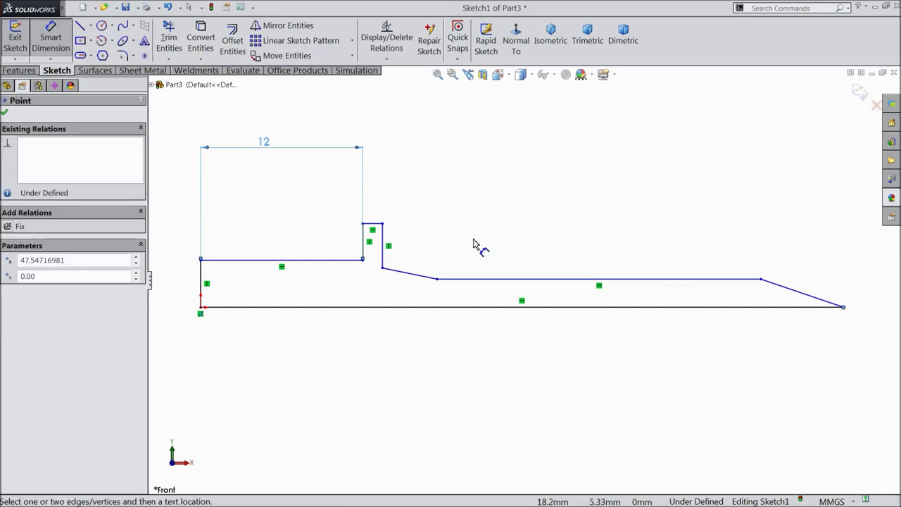
left_click(386, 245)
left_click(527, 189)
type("30")
left_click(474, 169)
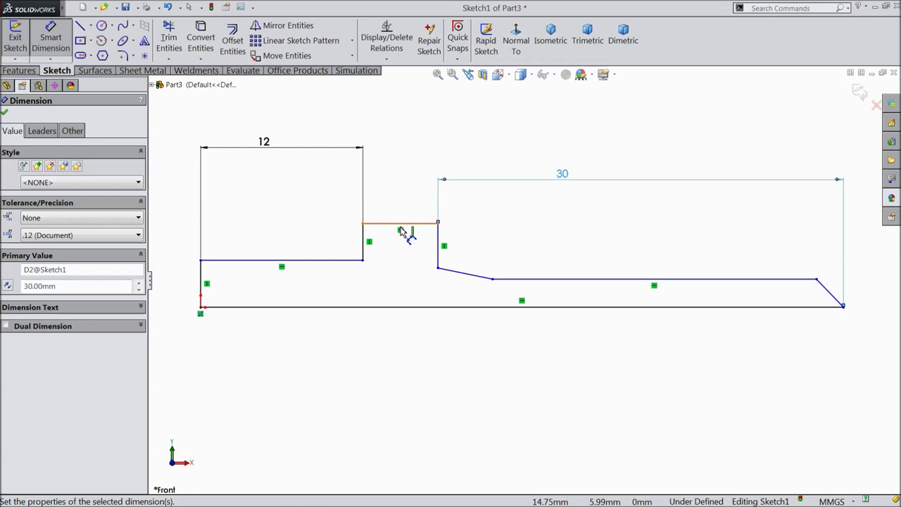
Set the flange thickness to 1.5 mm and the tip taper length to 6 mm.
left_click(398, 227)
left_click(405, 212)
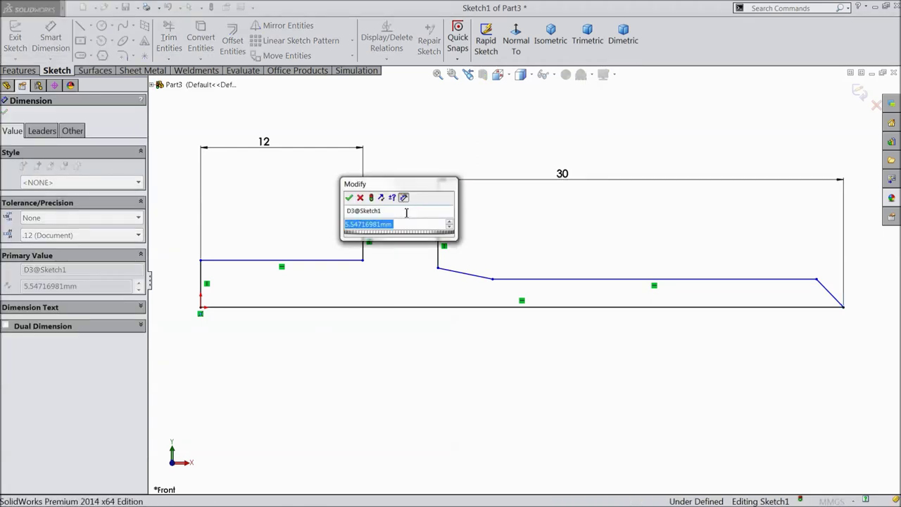
type("1.5")
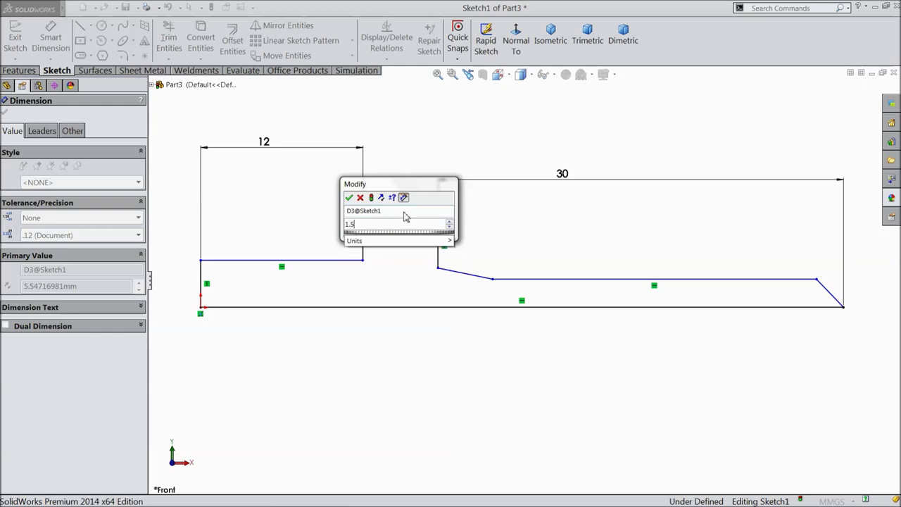
left_click(349, 198)
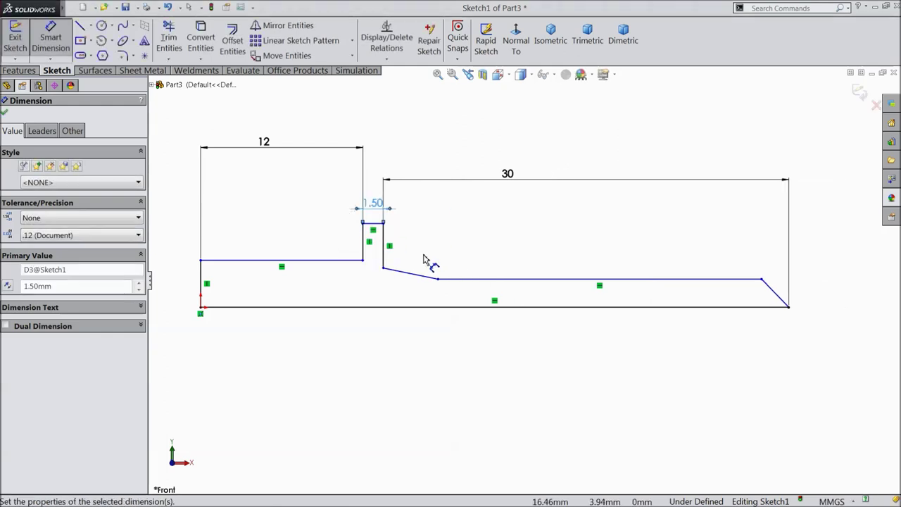
scroll(794, 313, "down", 1)
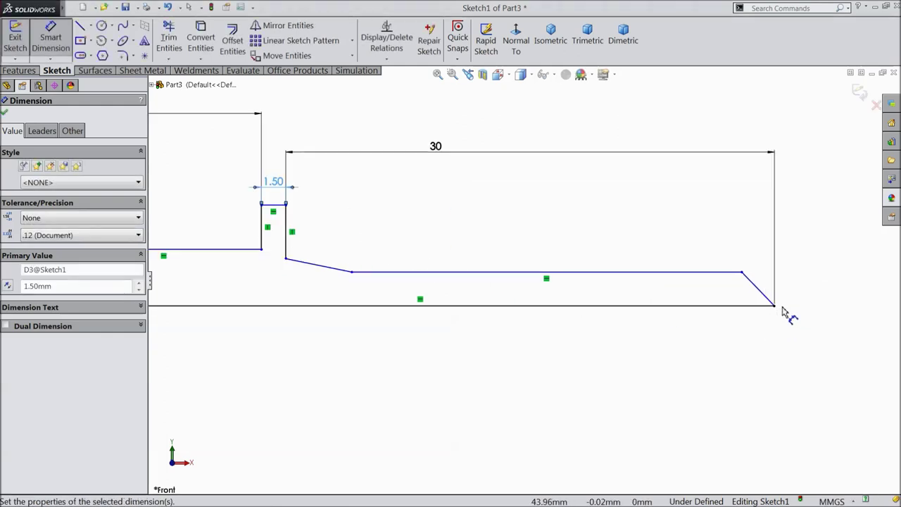
left_click(775, 305)
left_click(742, 272)
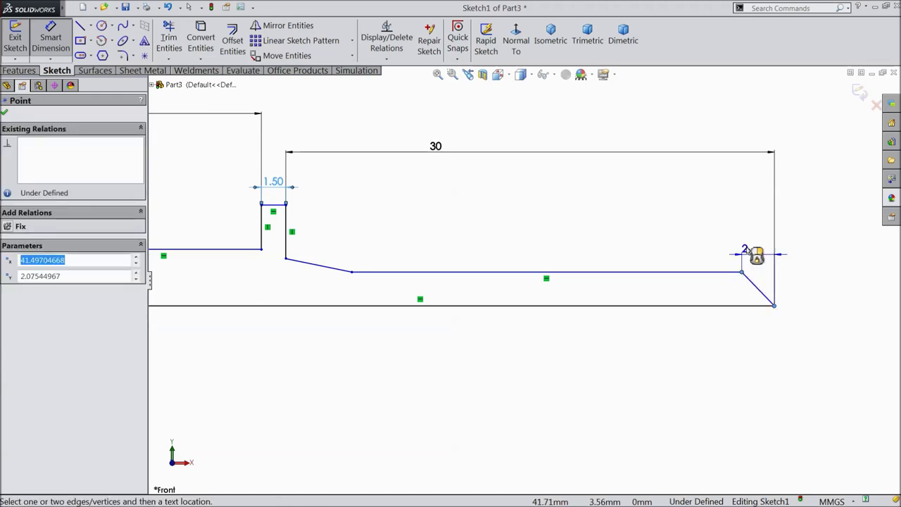
left_click(759, 237)
type("6")
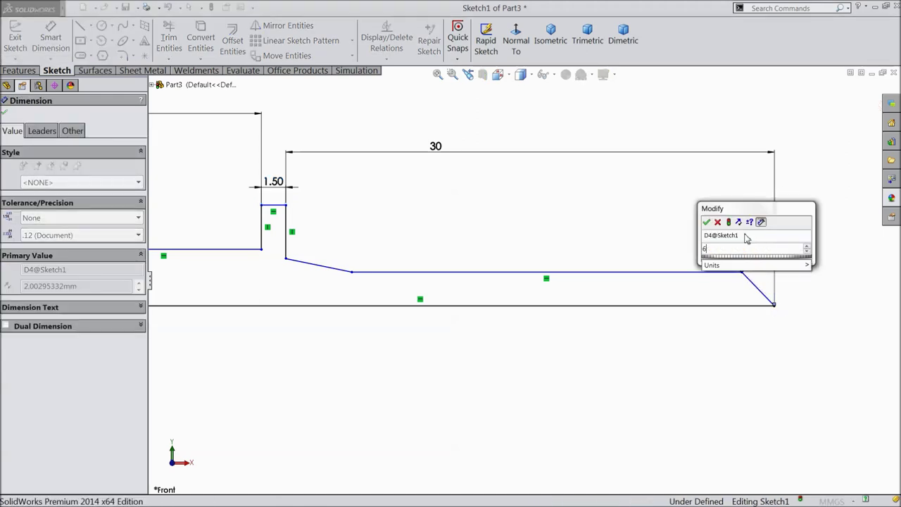
left_click(707, 223)
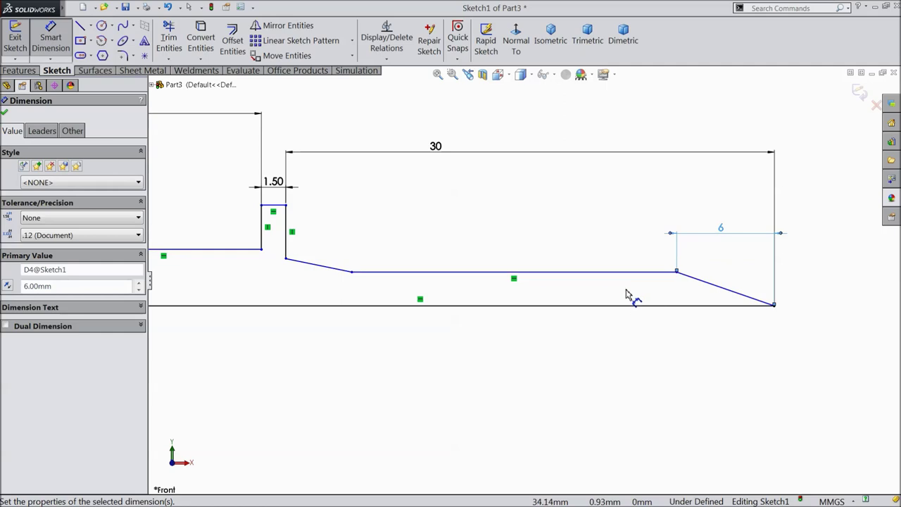
Dimension the shank radius at 2.15 mm and the flange radius at 6 mm.
left_click(545, 272)
left_click(547, 304)
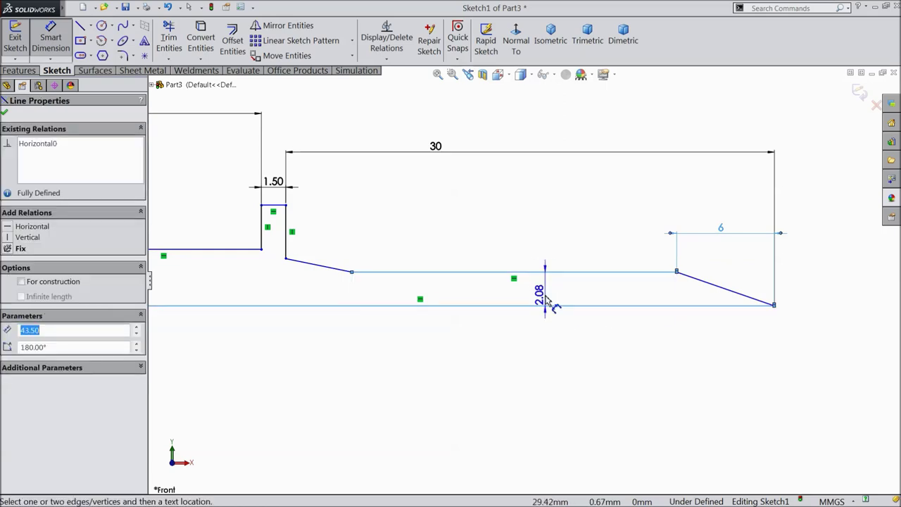
left_click(547, 300)
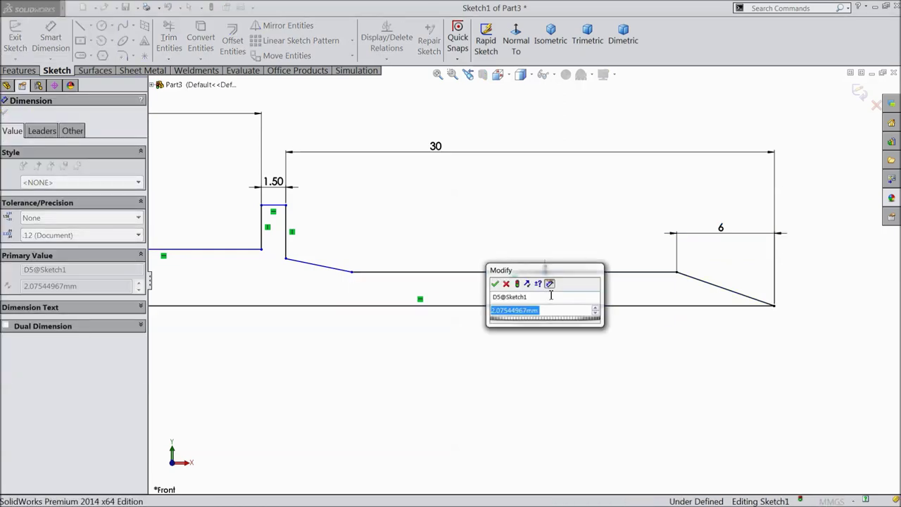
type("2.15")
left_click(496, 283)
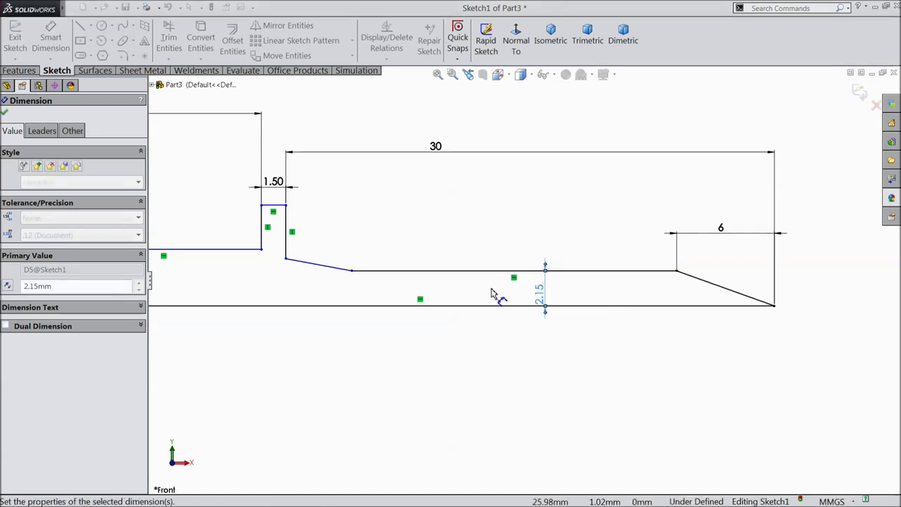
scroll(394, 294, "up", 4)
scroll(450, 255, "down", 4)
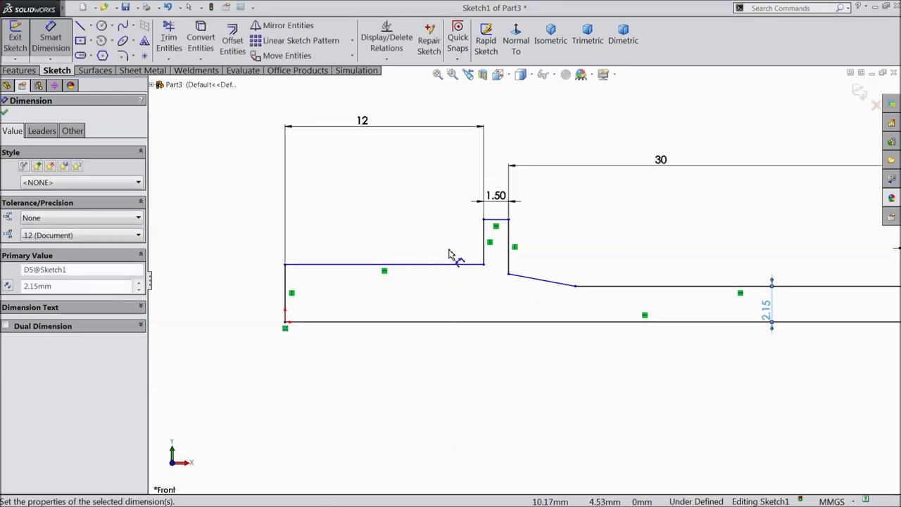
left_click(495, 227)
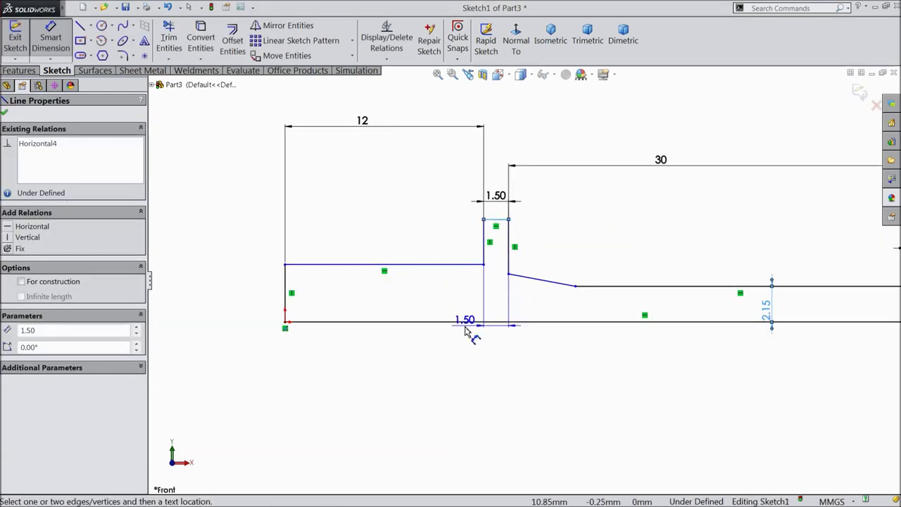
left_click(467, 322)
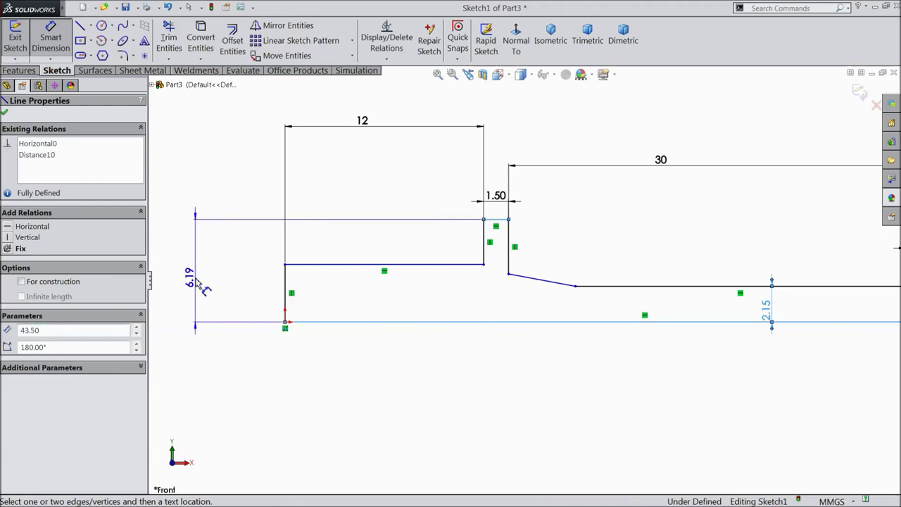
left_click(196, 280)
type("6")
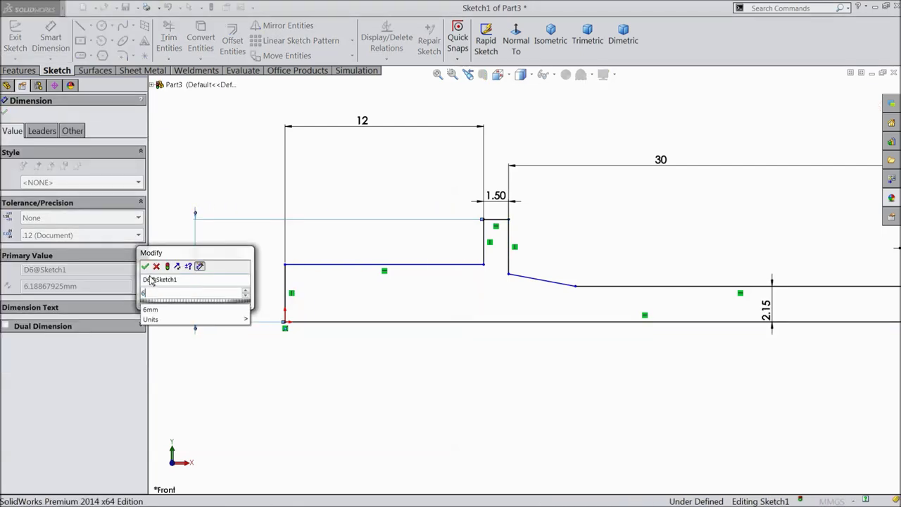
key("Return")
Set the head radius to 4 mm and the neck radius to 3.25 mm.
left_click(286, 290)
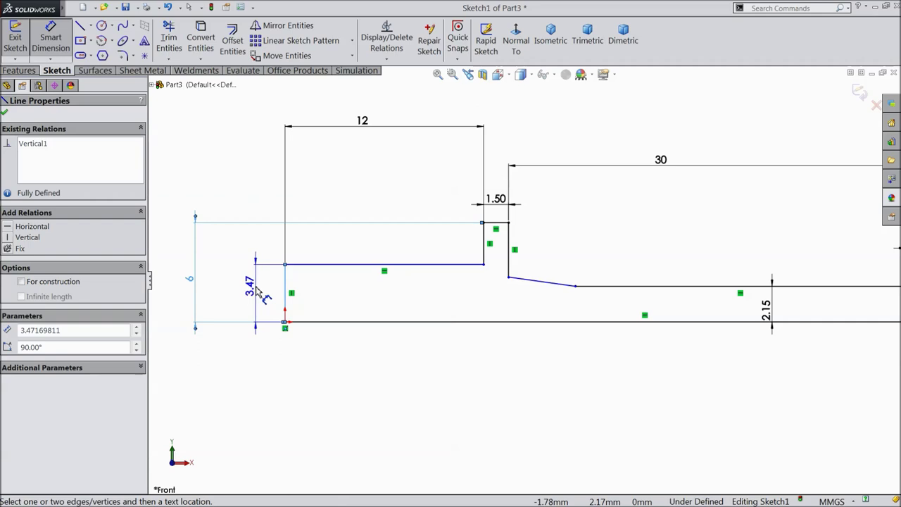
left_click(256, 292)
type("4")
left_click(204, 275)
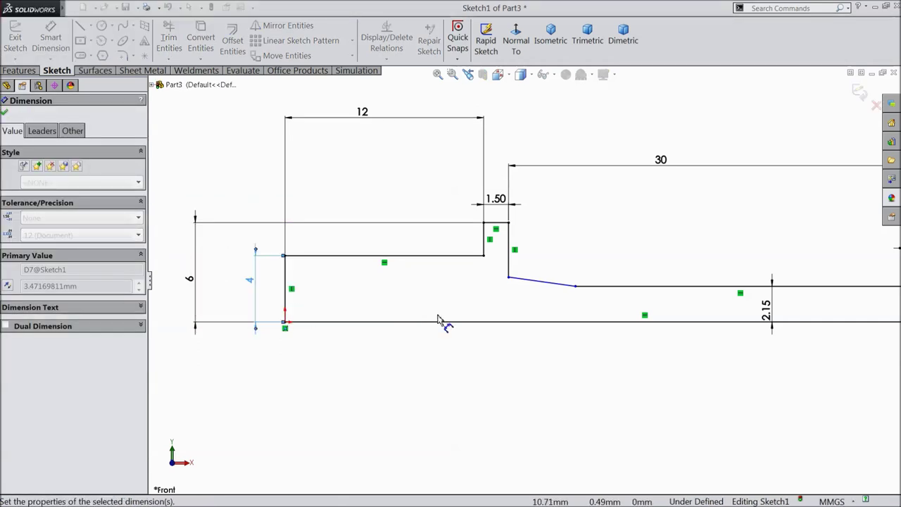
left_click(508, 277)
left_click(512, 324)
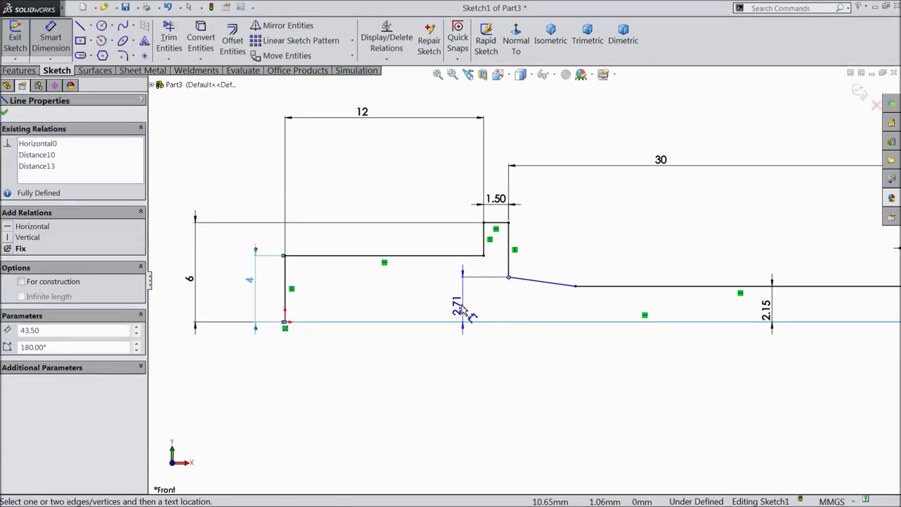
left_click(462, 304)
type("3.25")
left_click(411, 294)
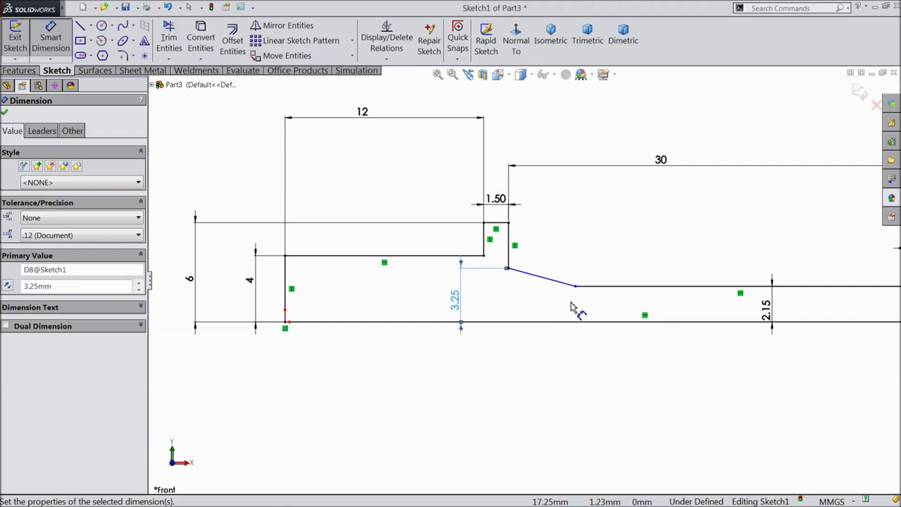
Dimension the neck taper length at 3 mm and exit the fully defined sketch.
left_click(566, 286)
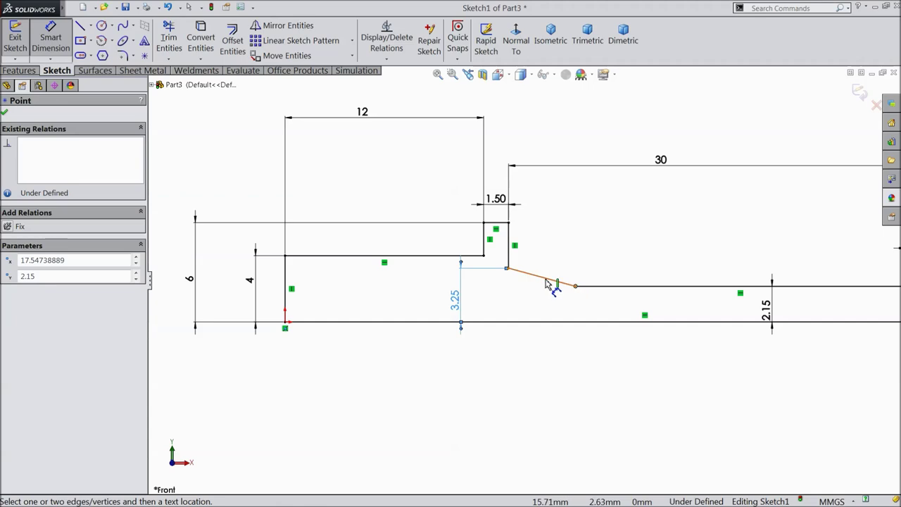
left_click(511, 256)
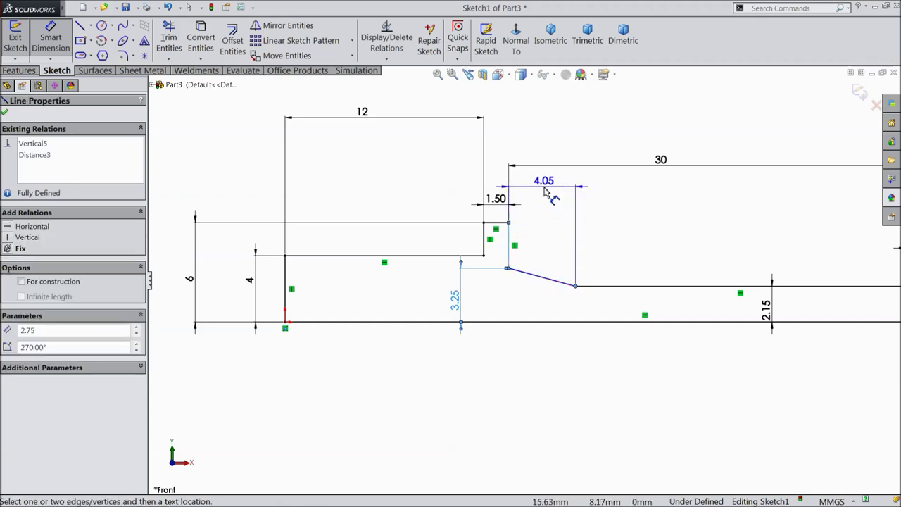
left_click(552, 190)
type("3")
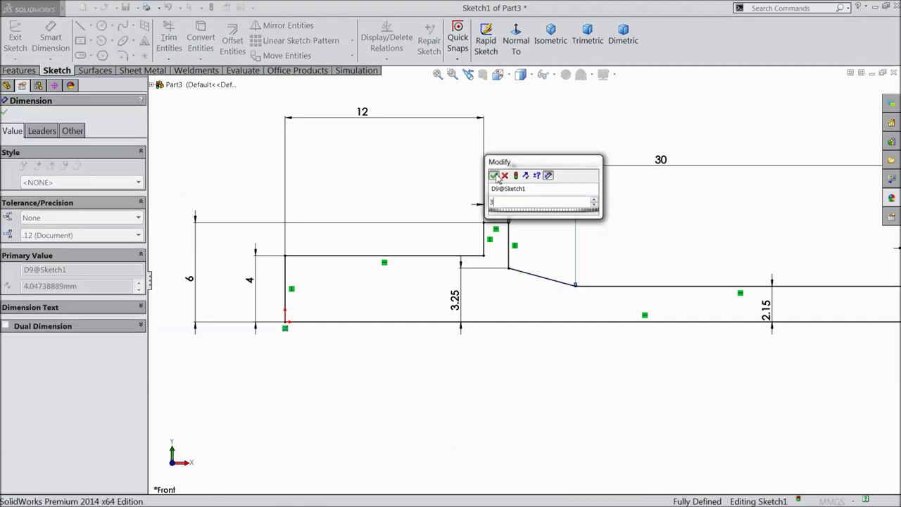
key("Return")
key("z")
scroll(675, 296, "down", 2)
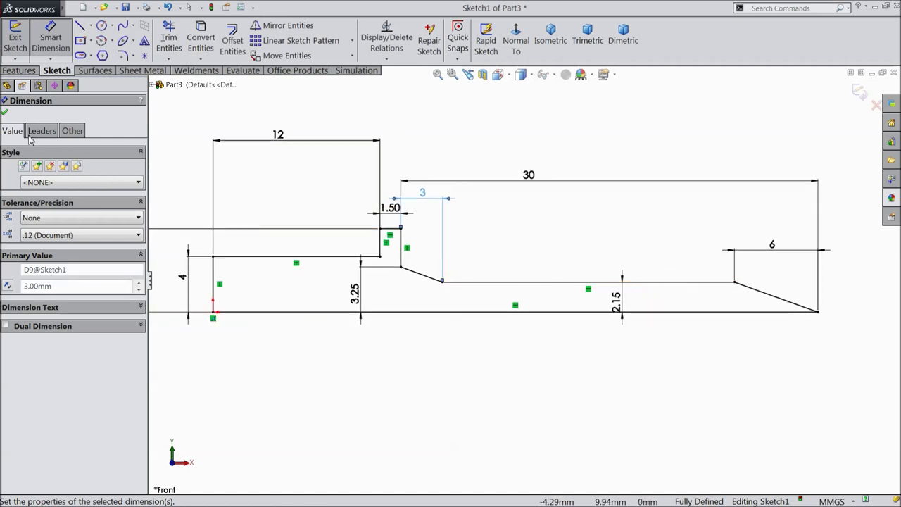
left_click(5, 114)
left_click(19, 71)
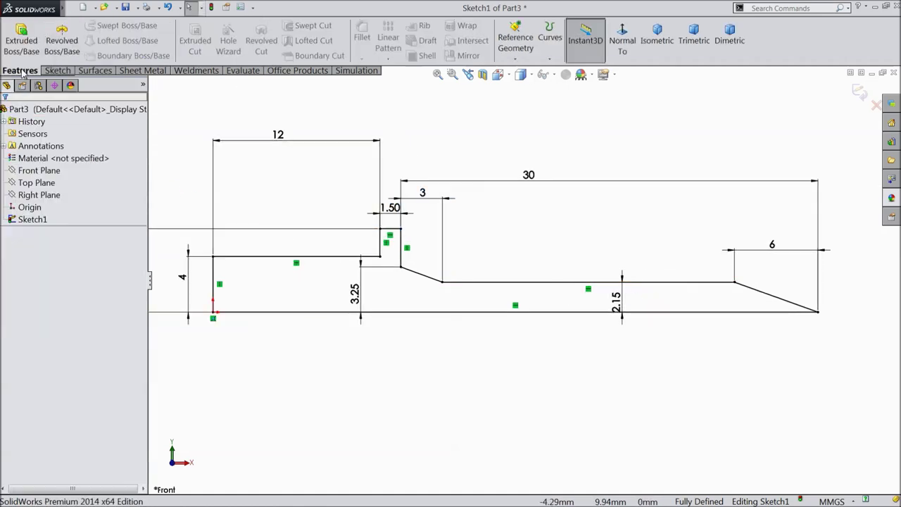
Revolve the profile 360° about its bottom line to create Revolve1.
left_click(62, 42)
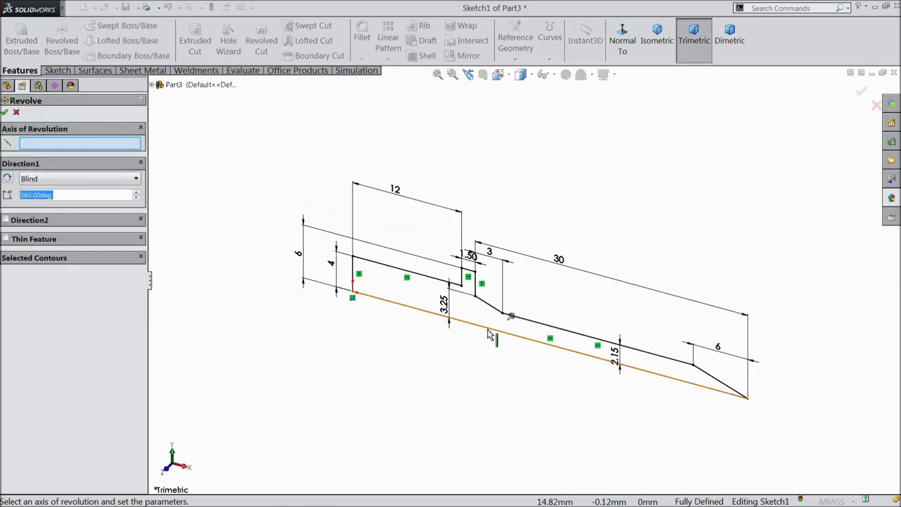
left_click(618, 365)
scroll(618, 389, "down", 2)
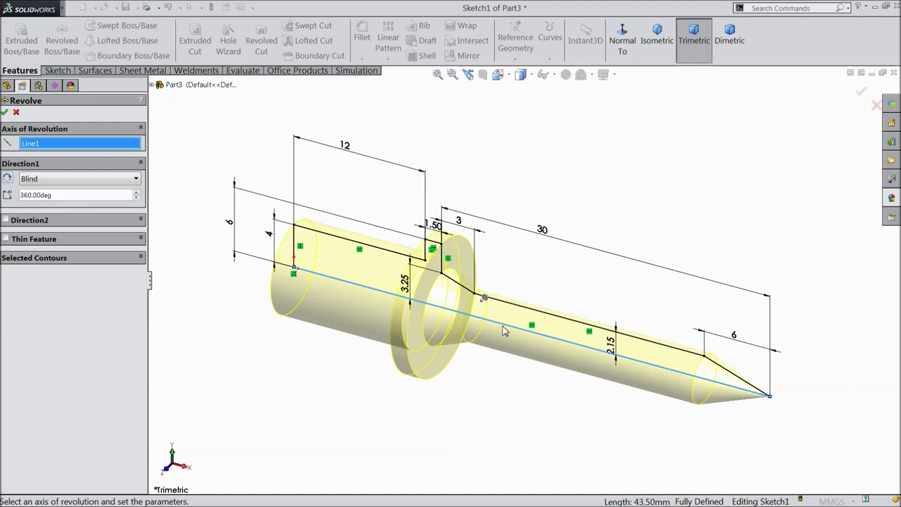
left_click(5, 113)
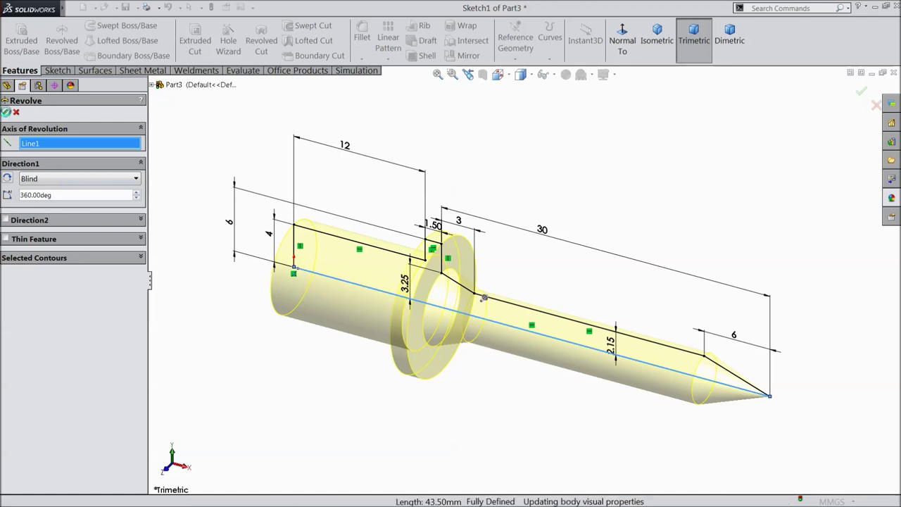
left_click(427, 205)
middle_click_drag(438, 198, 432, 153)
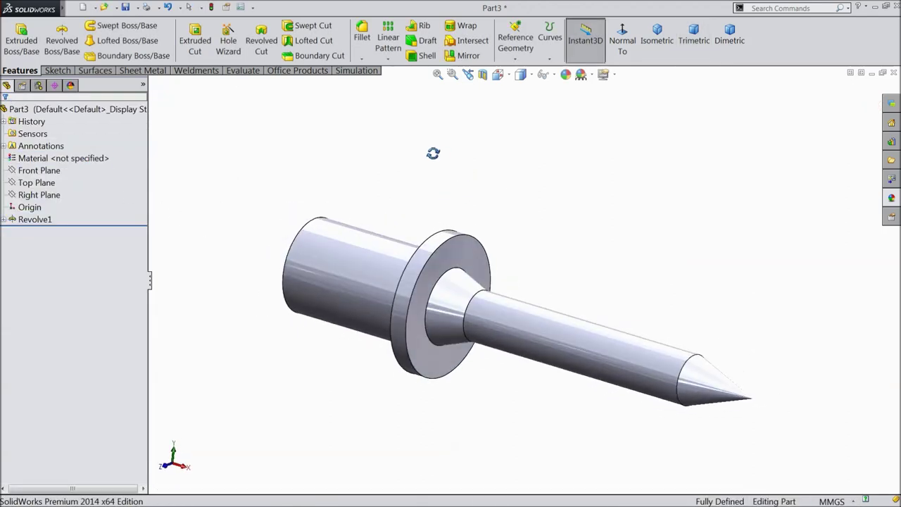
left_click(362, 43)
Apply a 1 mm fillet to the neck and tip edges of the shank.
type("1")
left_click(357, 70)
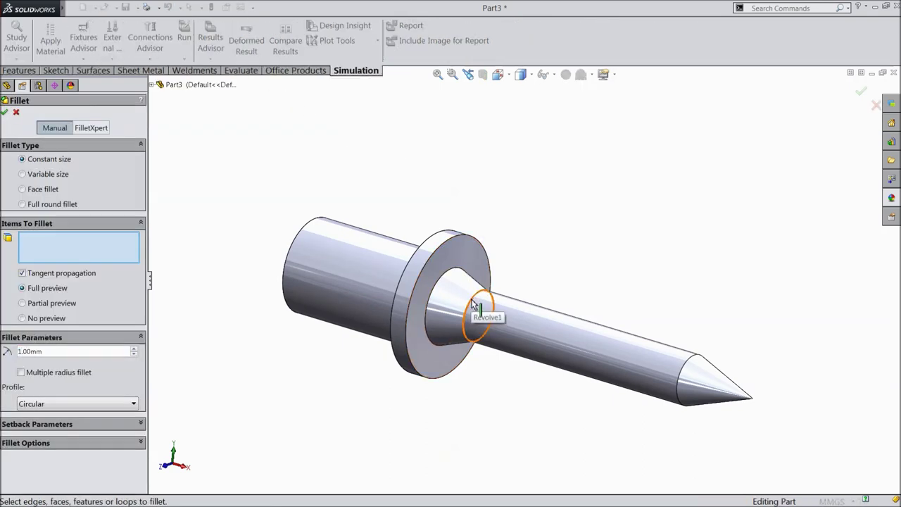
left_click(473, 304)
left_click(683, 392)
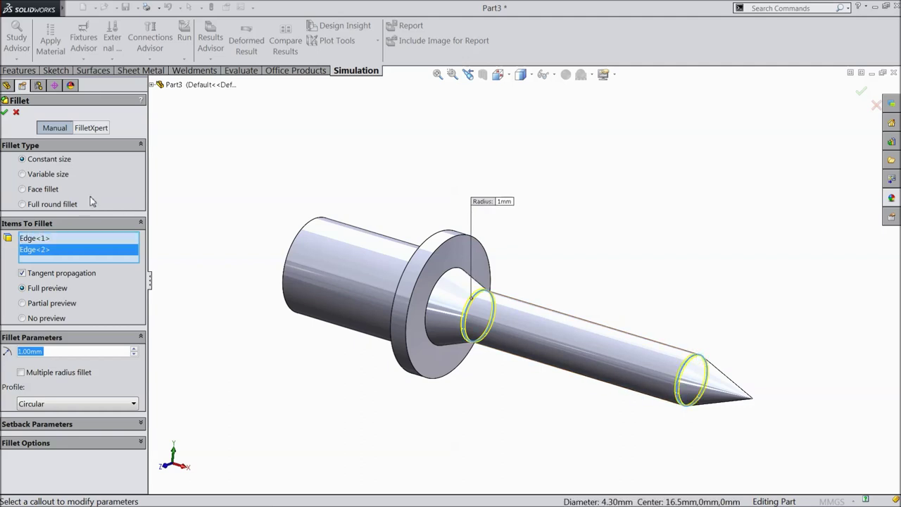
left_click(4, 112)
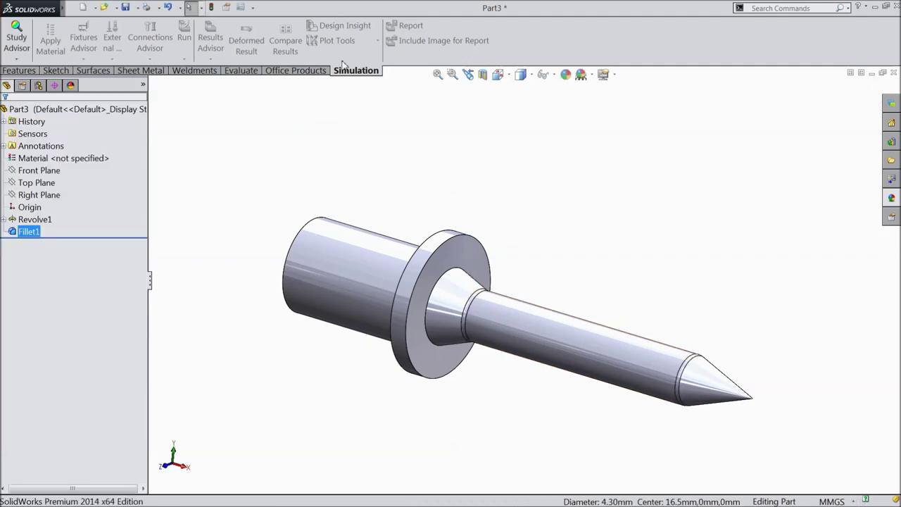
Chamfer the head's end edge at 1 mm by 45°.
left_click(35, 71)
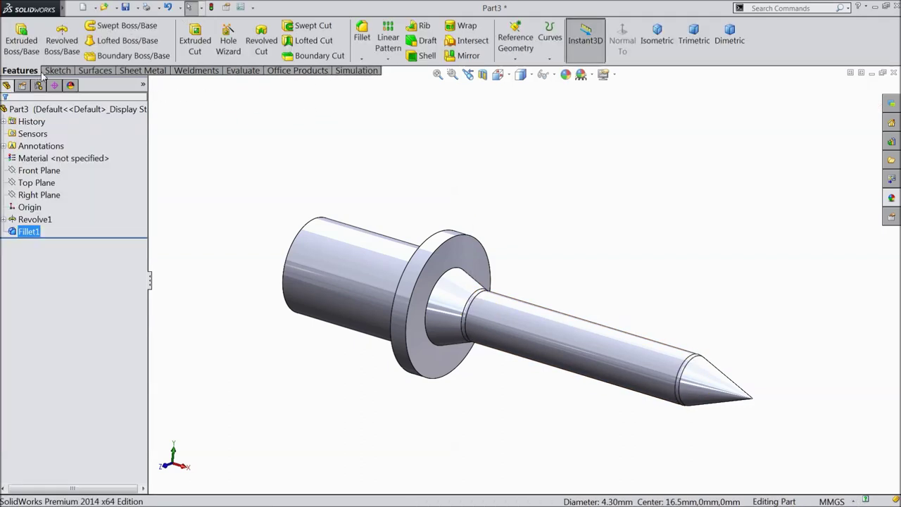
left_click(361, 59)
left_click(383, 85)
middle_click_drag(347, 169, 419, 225)
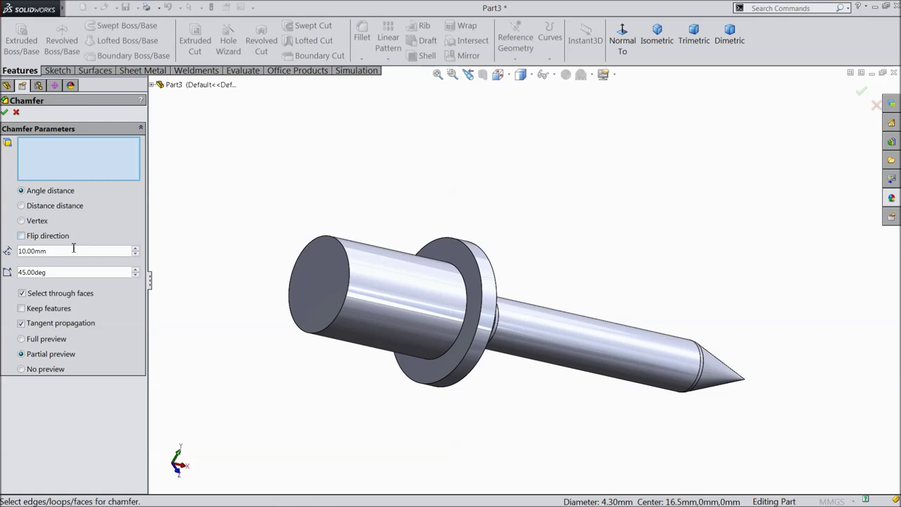
type("1")
key("Return")
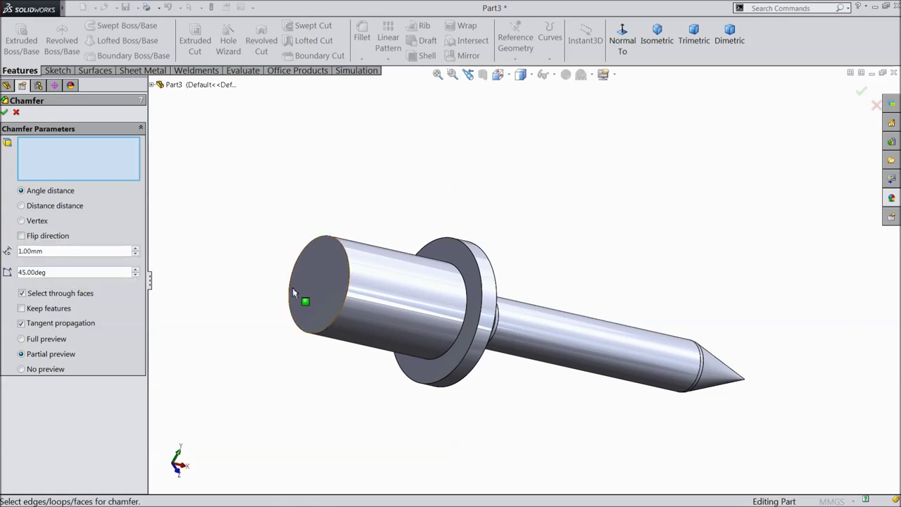
left_click(310, 297)
left_click(5, 112)
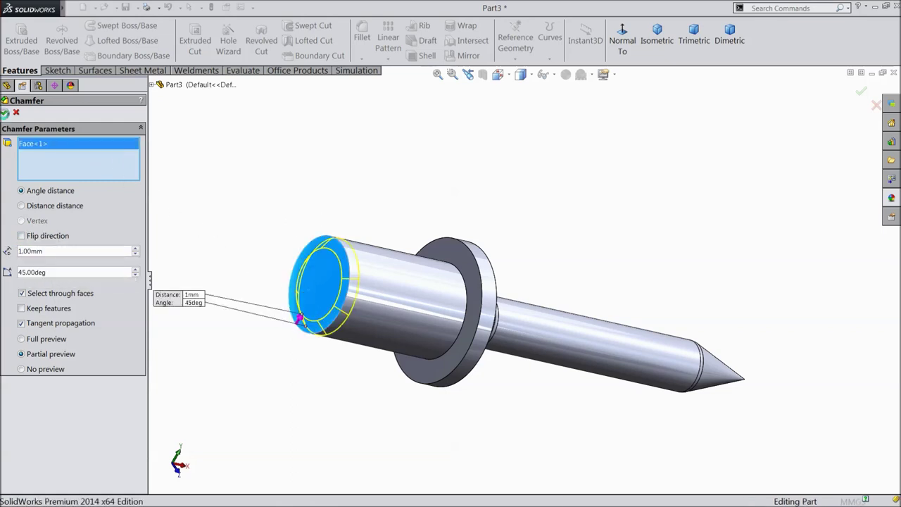
left_click(337, 299)
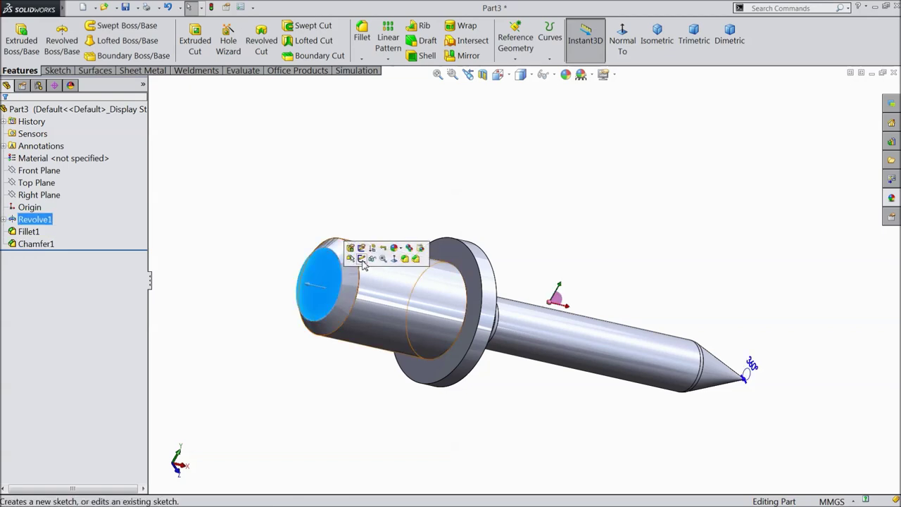
Start a sketch on the head's end face with a centre rectangle at the origin.
left_click(361, 258)
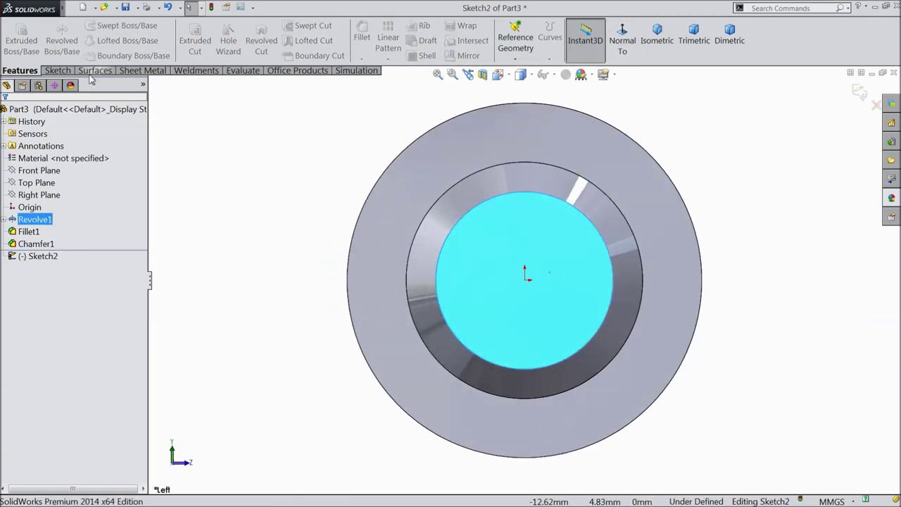
left_click(57, 71)
left_click(81, 40)
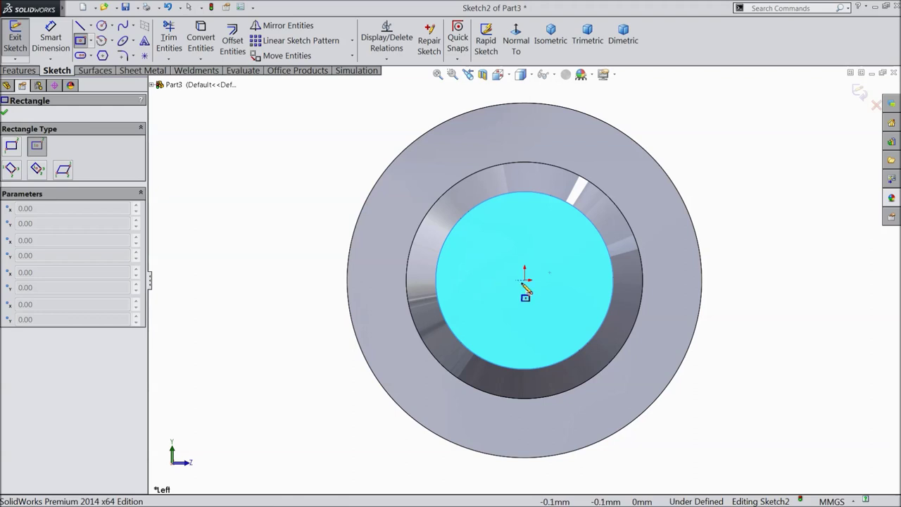
left_click(525, 281)
left_click(380, 252)
Dimension the rectangle 8 mm wide and 1 mm tall.
left_click(50, 38)
left_click(530, 254)
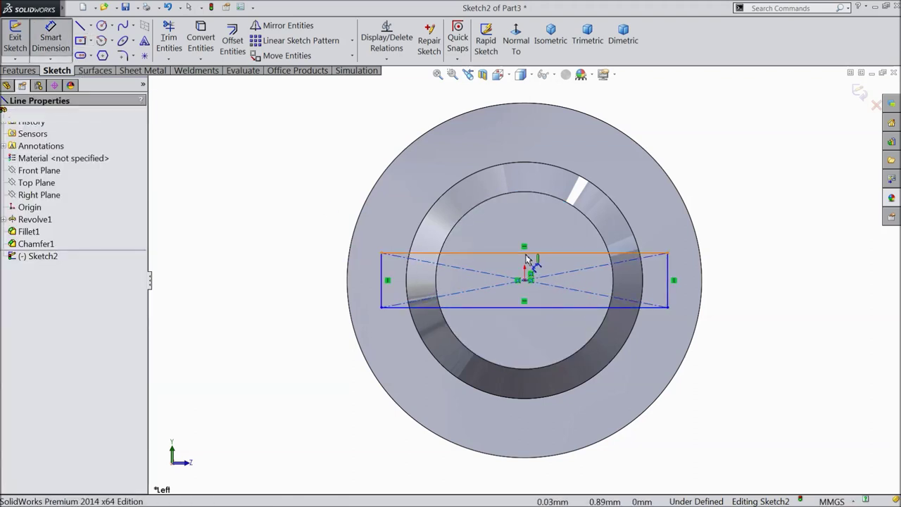
left_click(519, 150)
type("8")
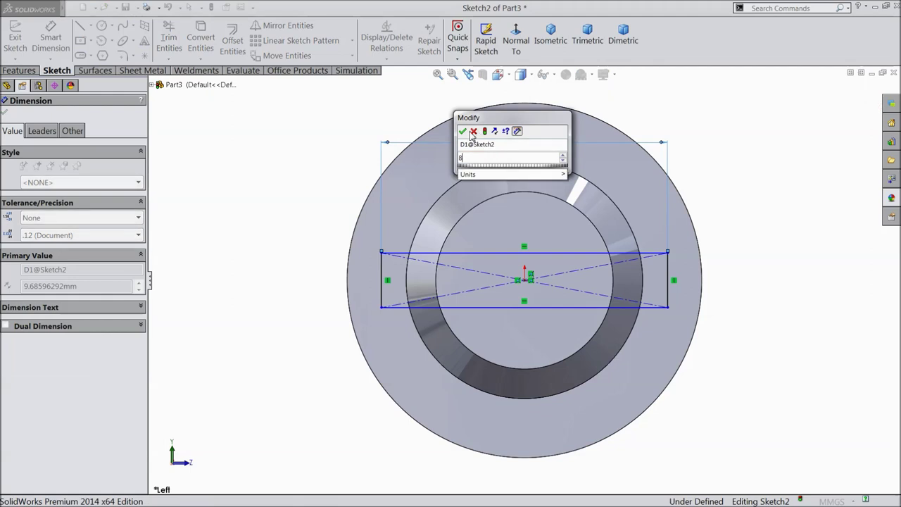
left_click(464, 132)
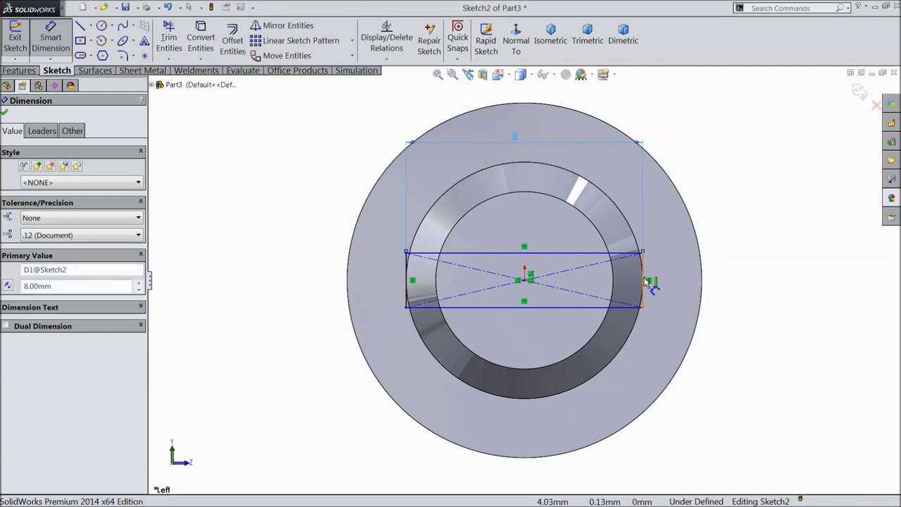
left_click(643, 280)
left_click(769, 283)
type("1")
left_click(717, 266)
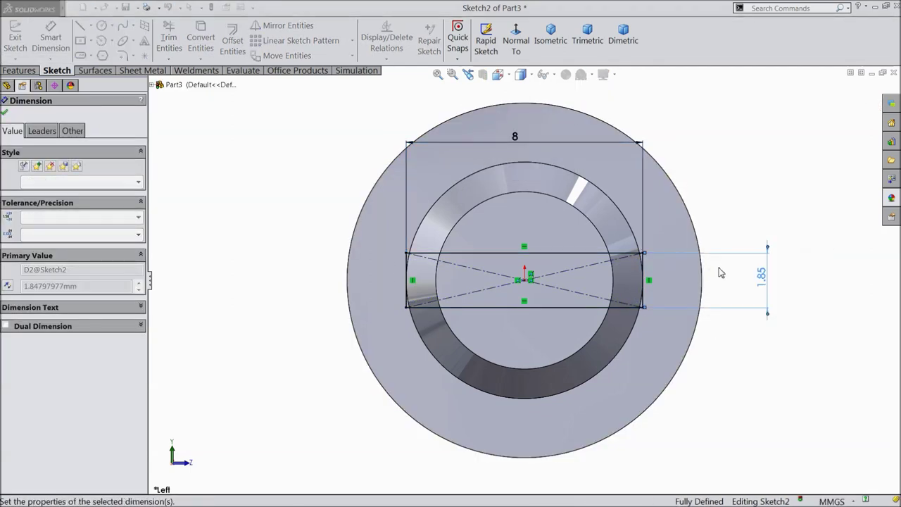
left_click(5, 115)
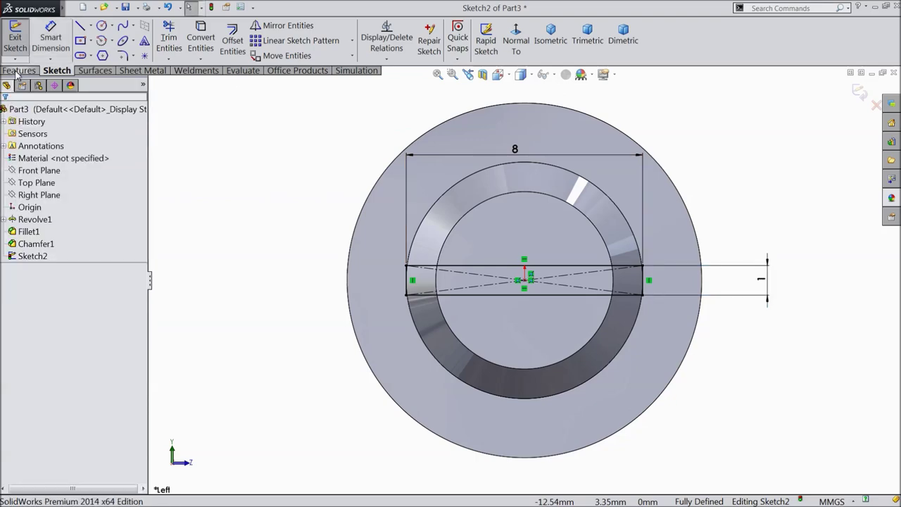
left_click(20, 70)
Extrude-cut the rectangle 2 mm deep, Blind, to slot the screw head.
left_click(193, 43)
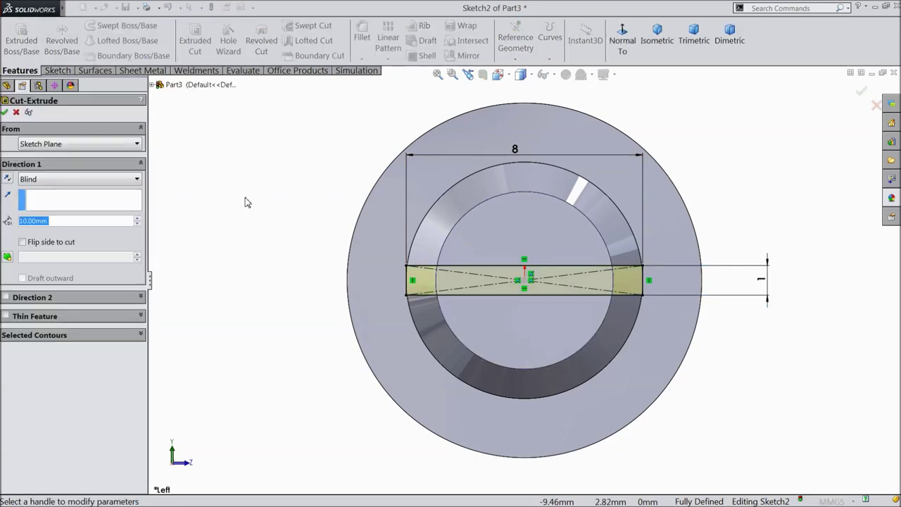
type("2")
key("Return")
middle_click_drag(287, 195, 314, 265)
scroll(307, 203, "up", 3)
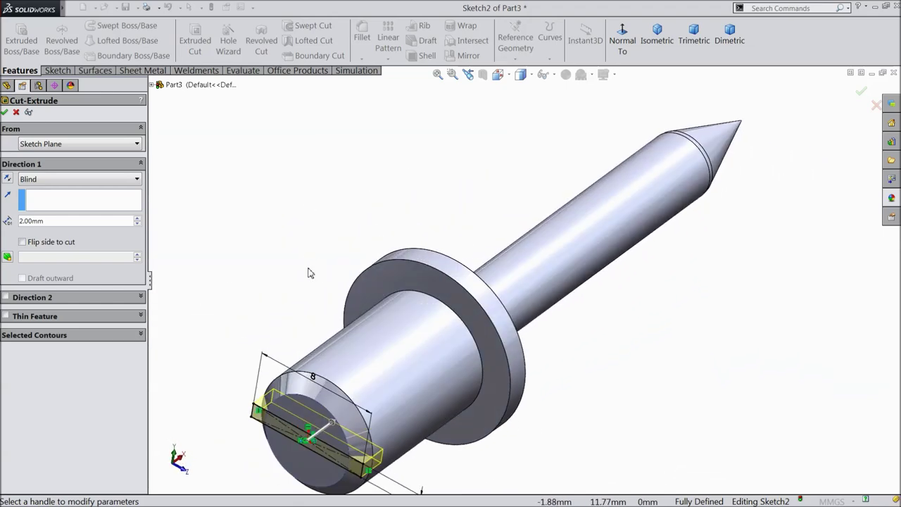
scroll(415, 404, "up", 4)
scroll(439, 338, "down", 5)
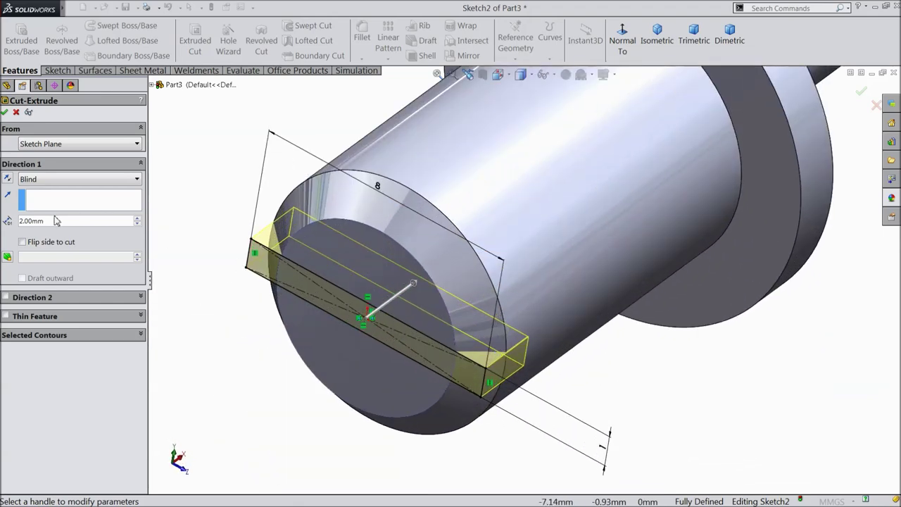
left_click(5, 113)
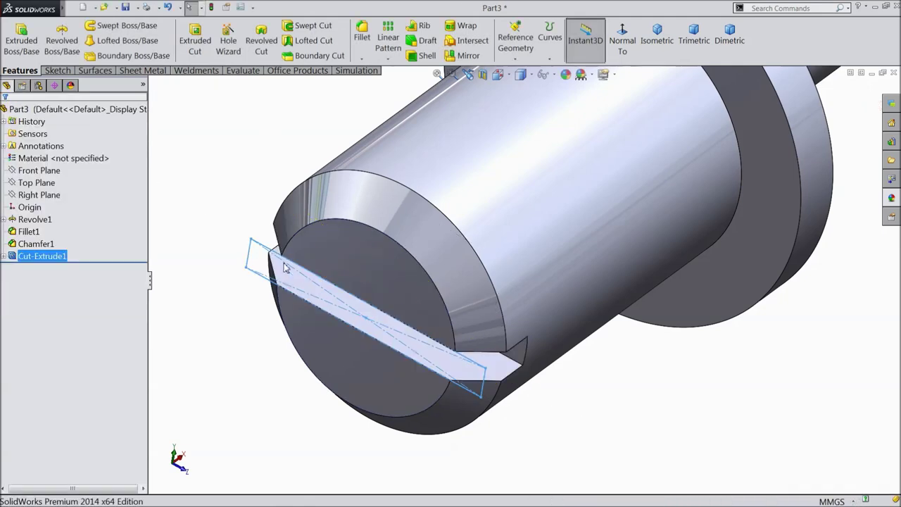
scroll(654, 406, "up", 3)
middle_click_drag(609, 348, 588, 321)
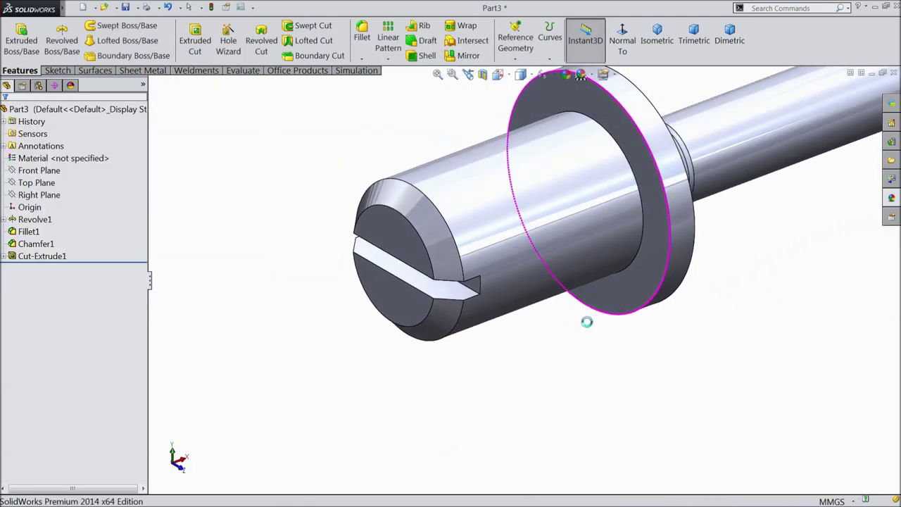
scroll(586, 322, "up", 4)
scroll(684, 219, "down", 2)
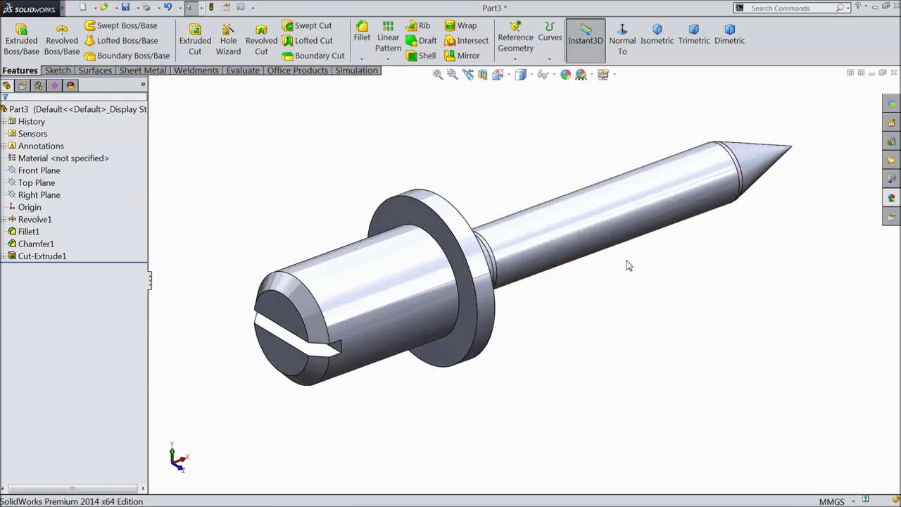
middle_click_drag(523, 312, 506, 319)
Create reference plane Plane1 offset 29 mm from the flange face.
left_click(515, 58)
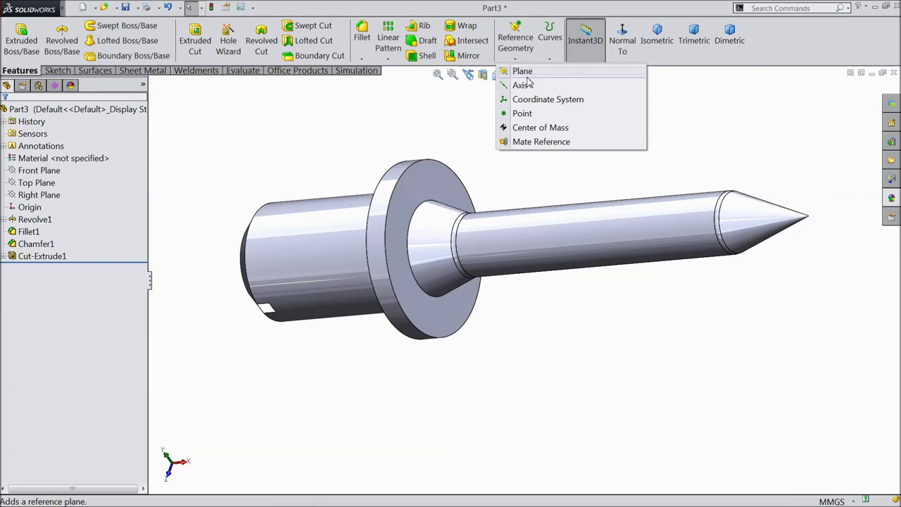
left_click(523, 73)
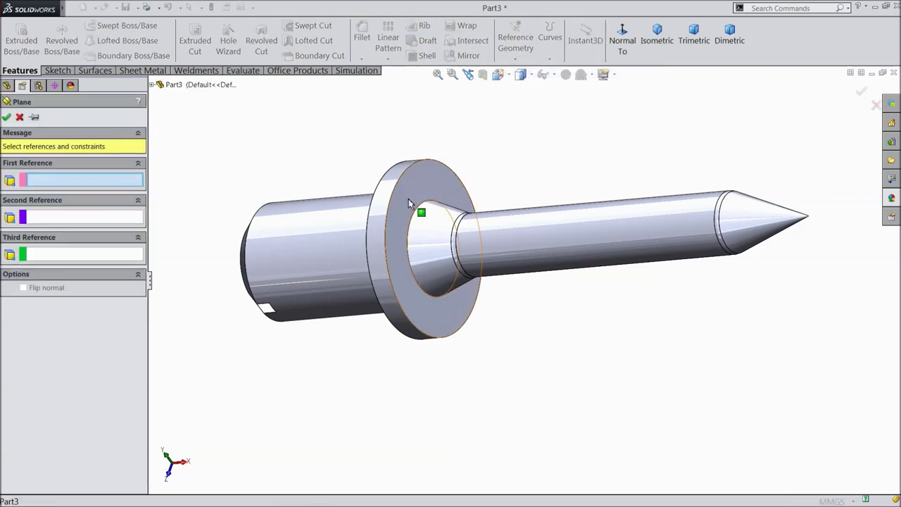
left_click(421, 206)
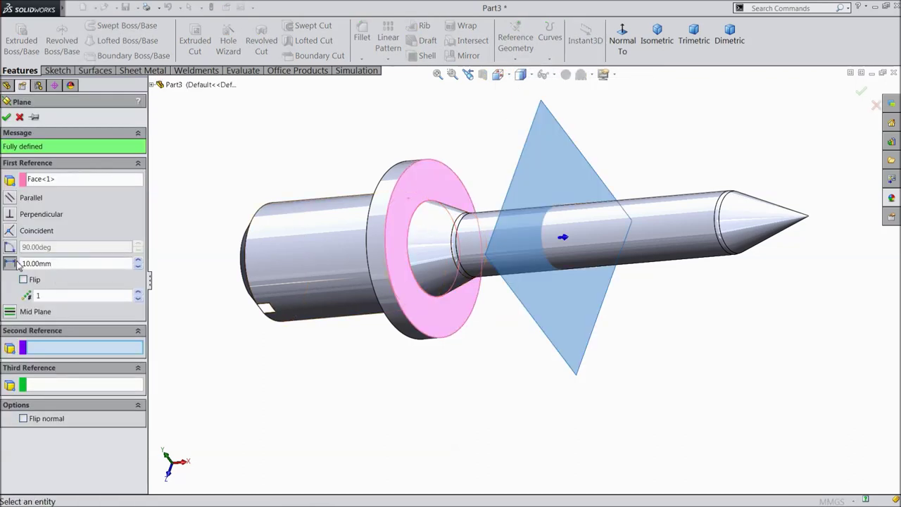
type("29")
key("Return")
middle_click_drag(261, 157, 288, 173)
scroll(617, 307, "down", 3)
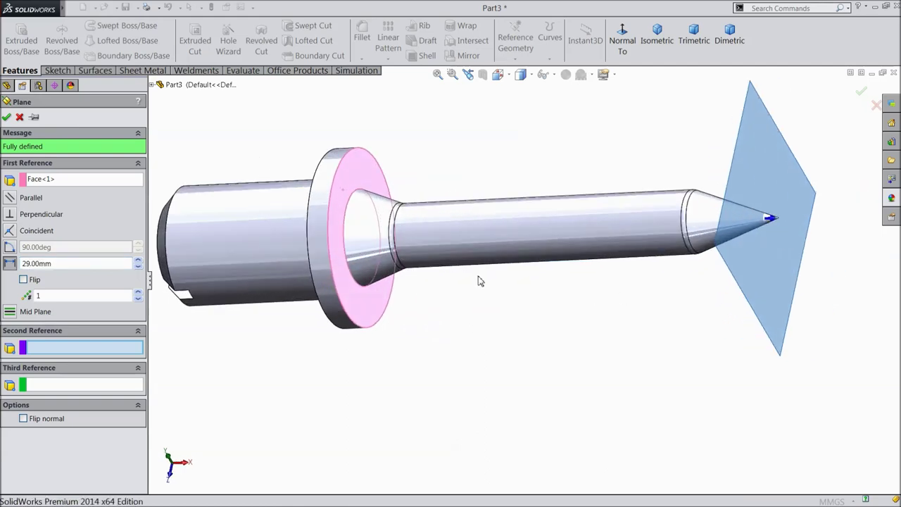
left_click(7, 117)
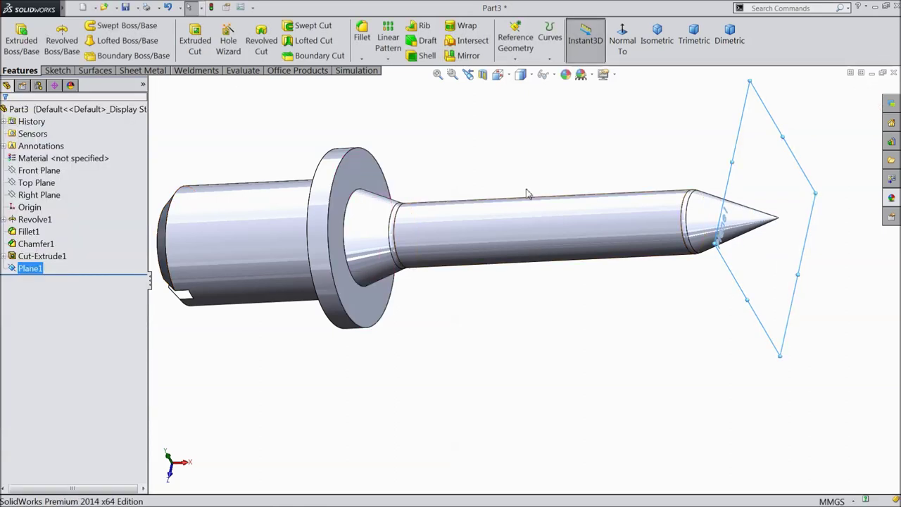
mouse_move(523, 205)
middle_mouse_down()
mouse_move(549, 221)
mouse_move(521, 204)
middle_mouse_up()
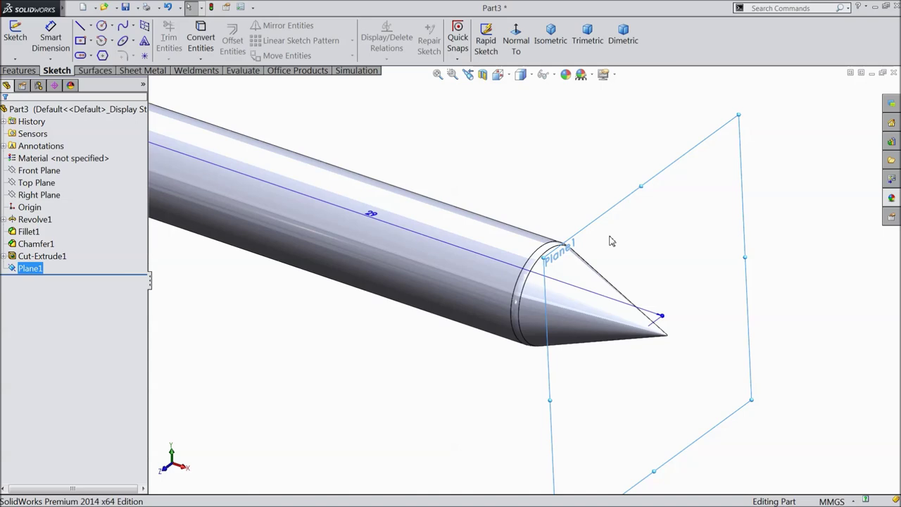
Start a sketch on Plane1, viewed normal, with a circle centred on the origin.
left_click(15, 34)
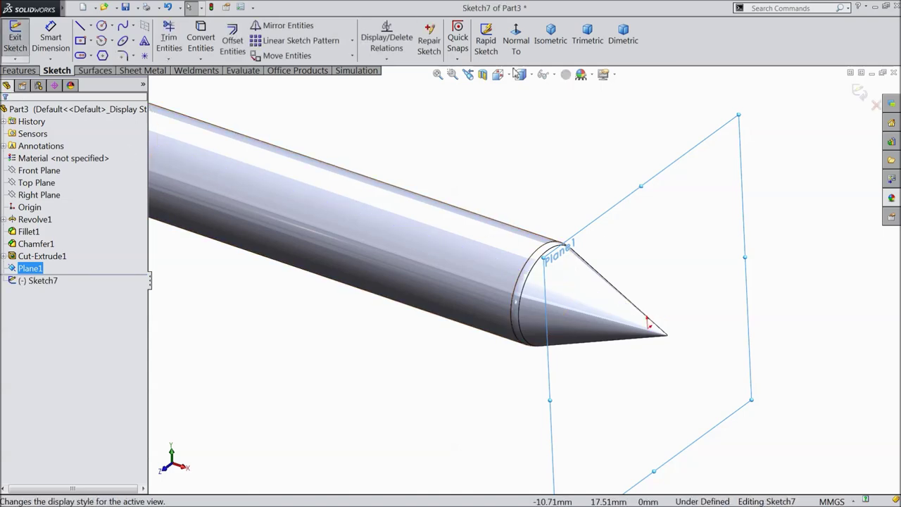
left_click(516, 40)
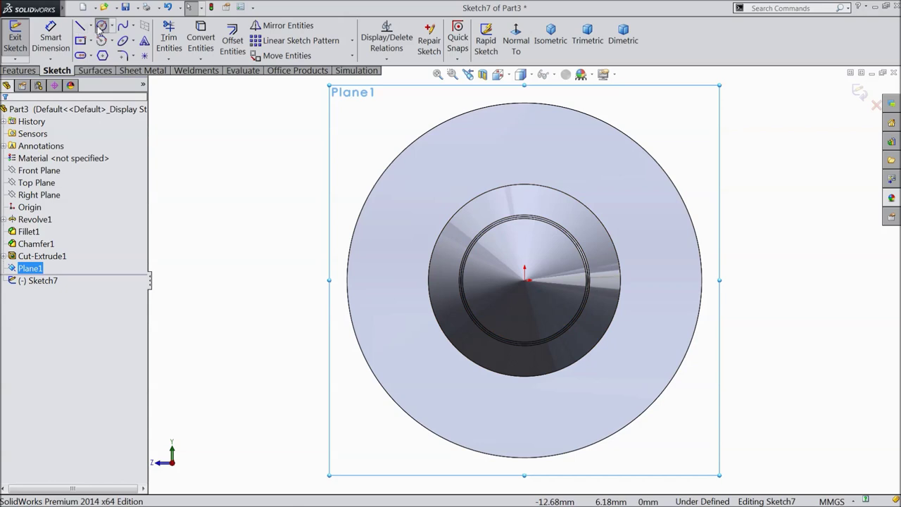
left_click(101, 26)
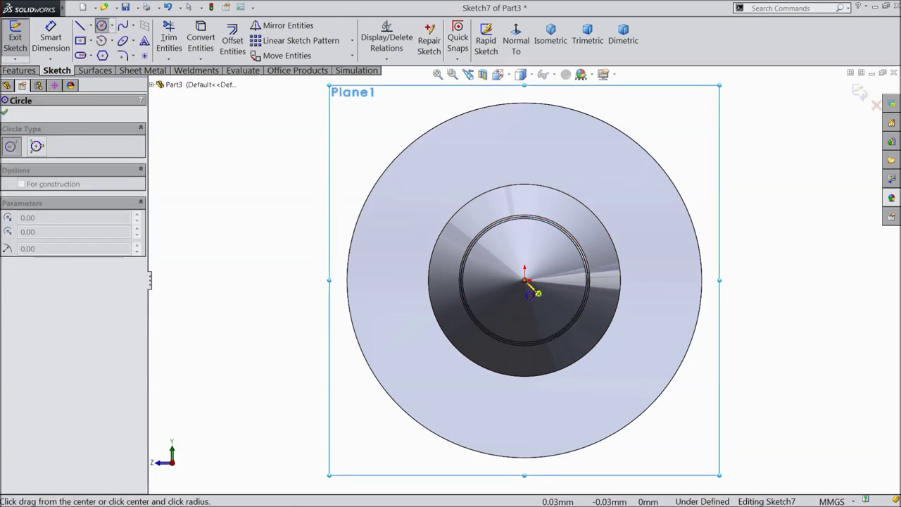
left_click(525, 281)
left_click(548, 258)
Give the circle a 1 mm diameter and bring up the Curves list.
left_click(50, 42)
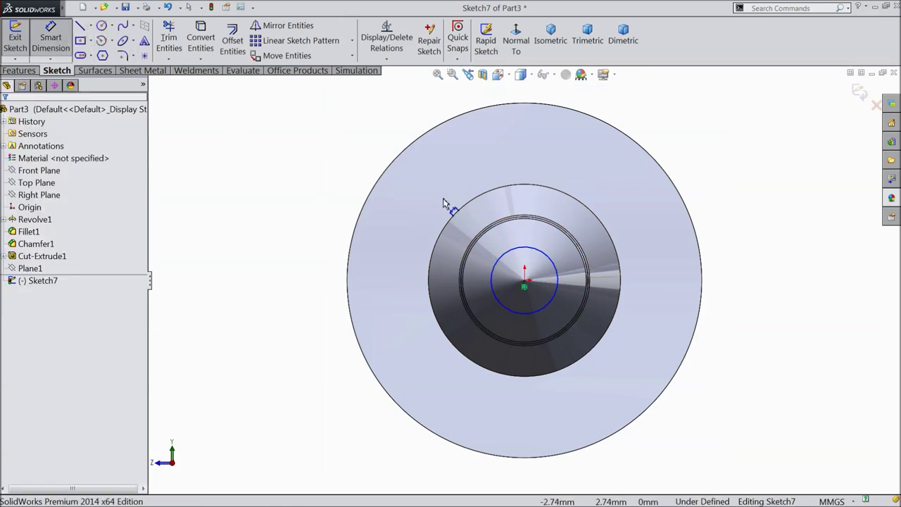
left_click(493, 262)
left_click(296, 262)
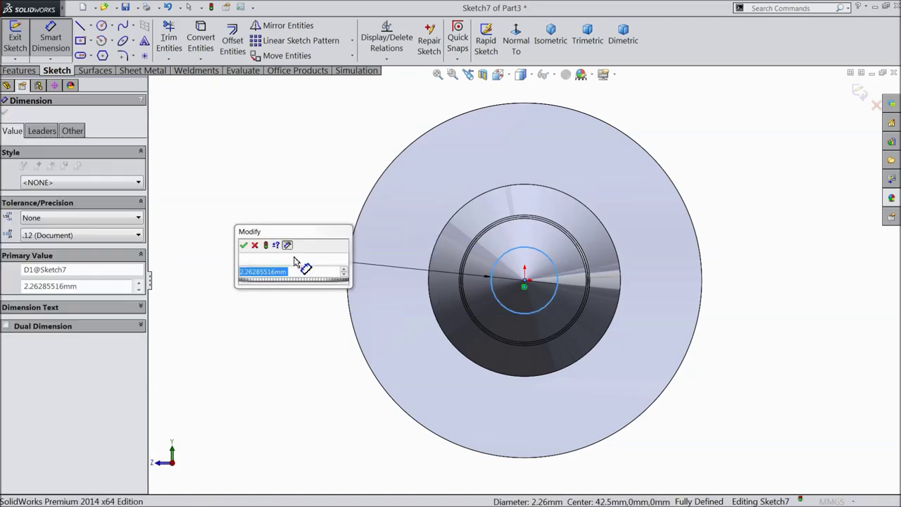
type("1")
key("Return")
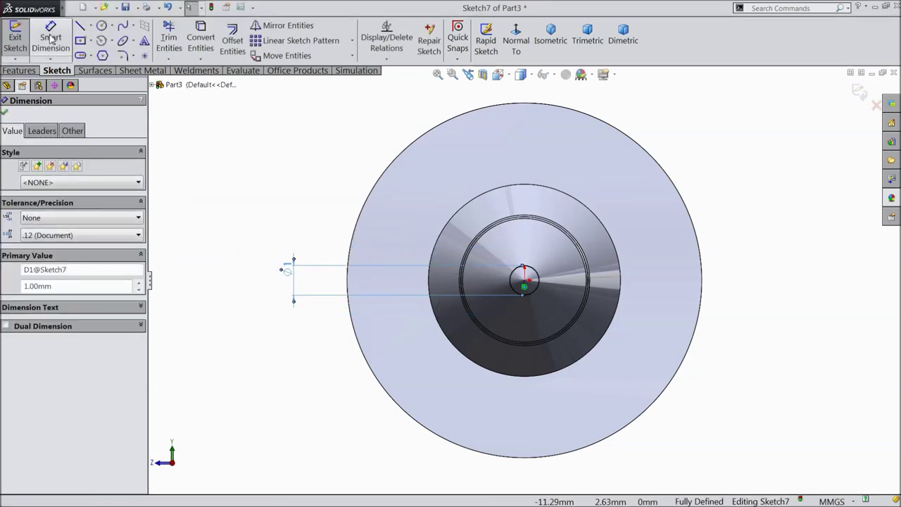
left_click(19, 70)
left_click(550, 42)
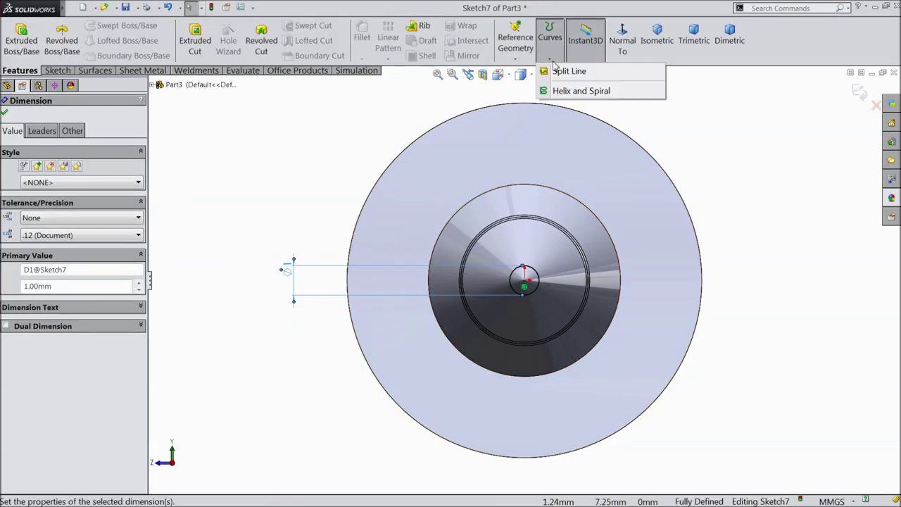
Create a helix on the circle: 2.5 mm pitch, 2 revolutions, 20° outward taper.
left_click(572, 92)
key("ctrl+7")
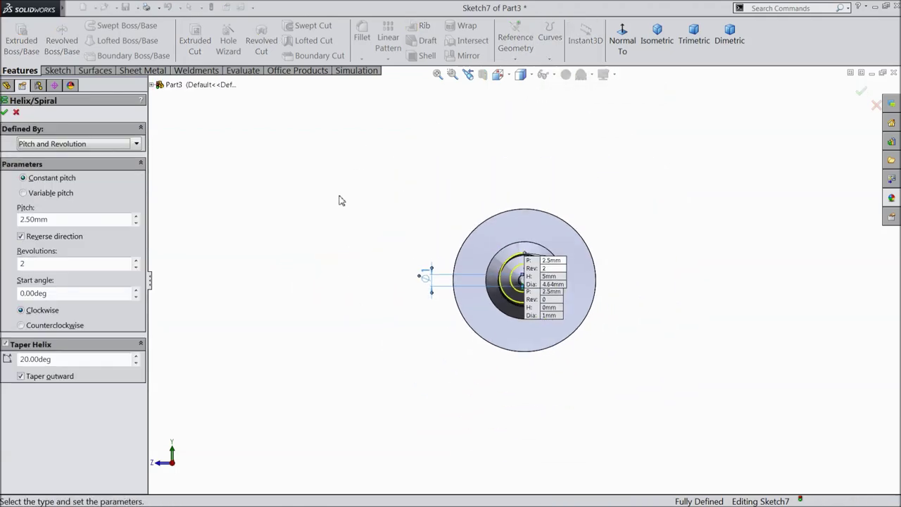
scroll(666, 302, "up", 5)
scroll(667, 303, "up", 2)
middle_click_drag(666, 303, 640, 346)
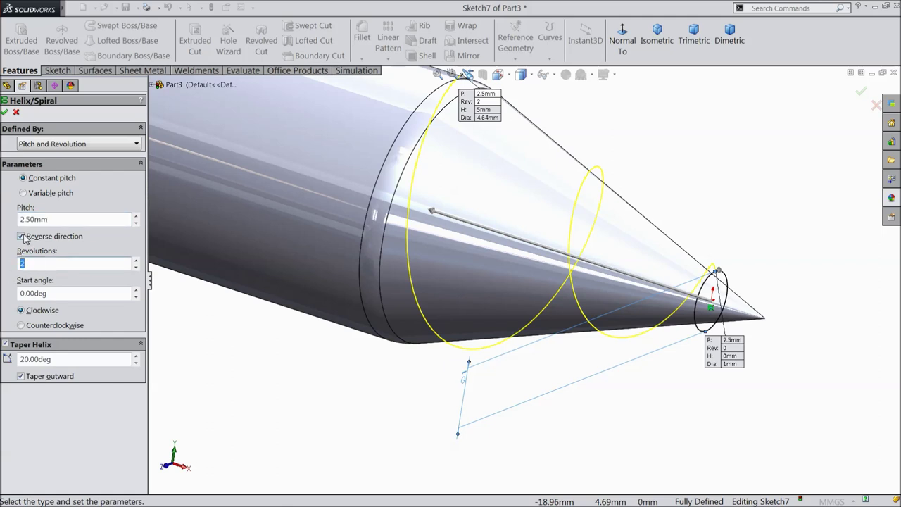
left_click(21, 237)
left_click(21, 236)
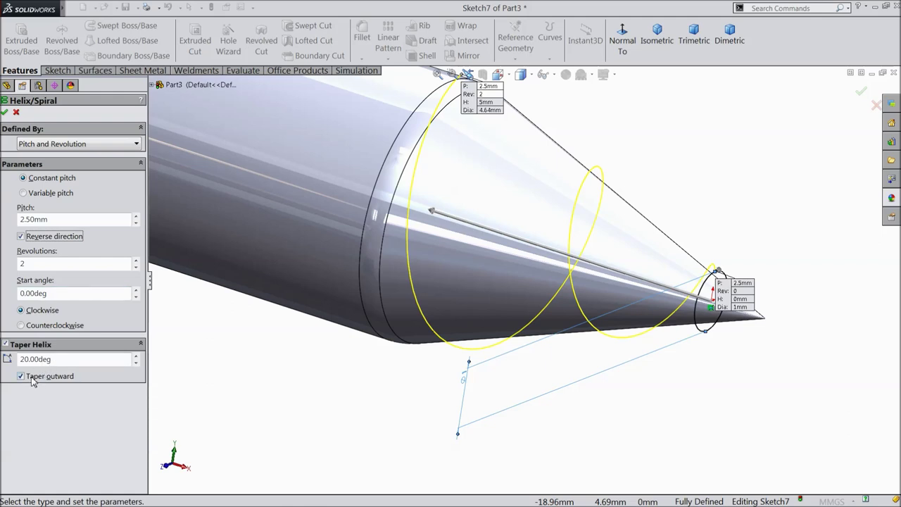
key("Return")
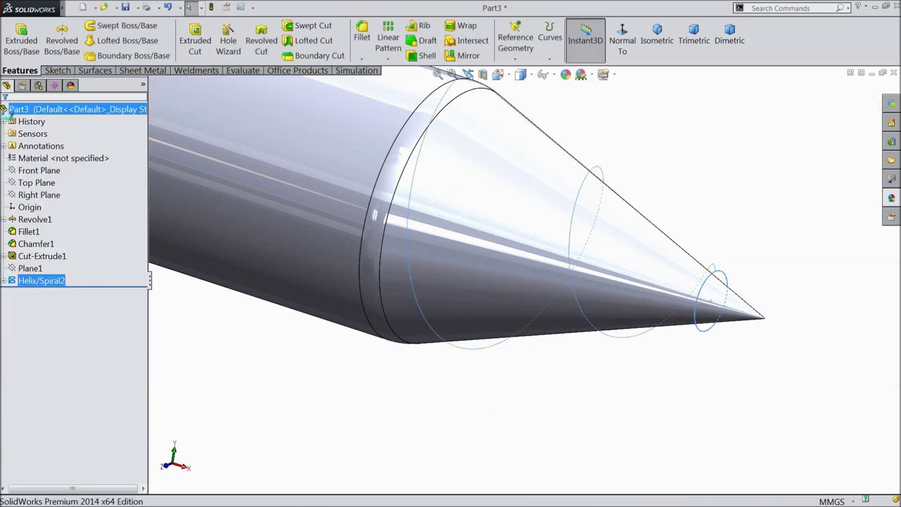
Start Sketch8 on the Front Plane, viewed face-on.
middle_click_drag(444, 326, 479, 301)
left_click(42, 183)
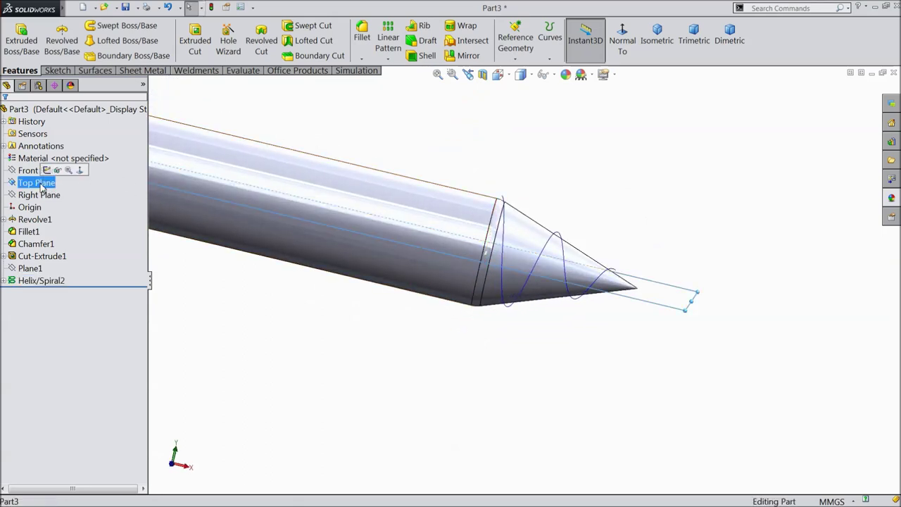
middle_click_drag(366, 323, 396, 251)
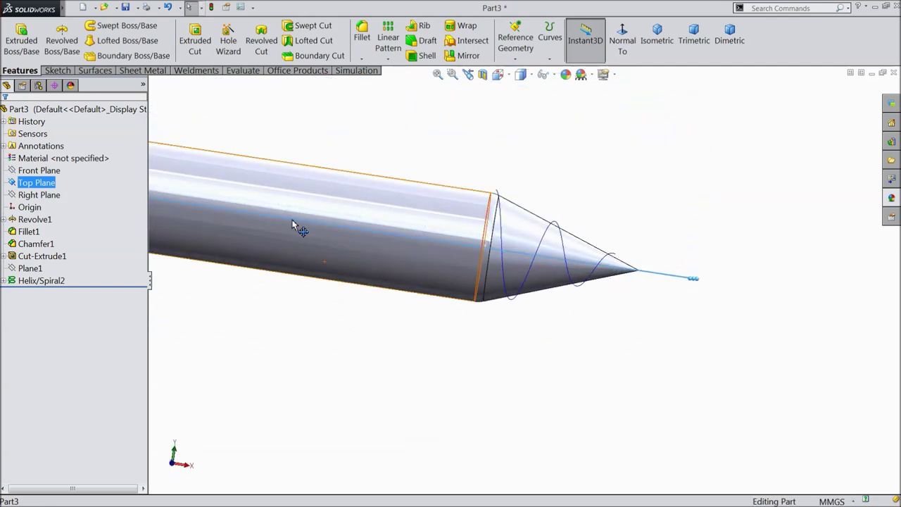
left_click(42, 171)
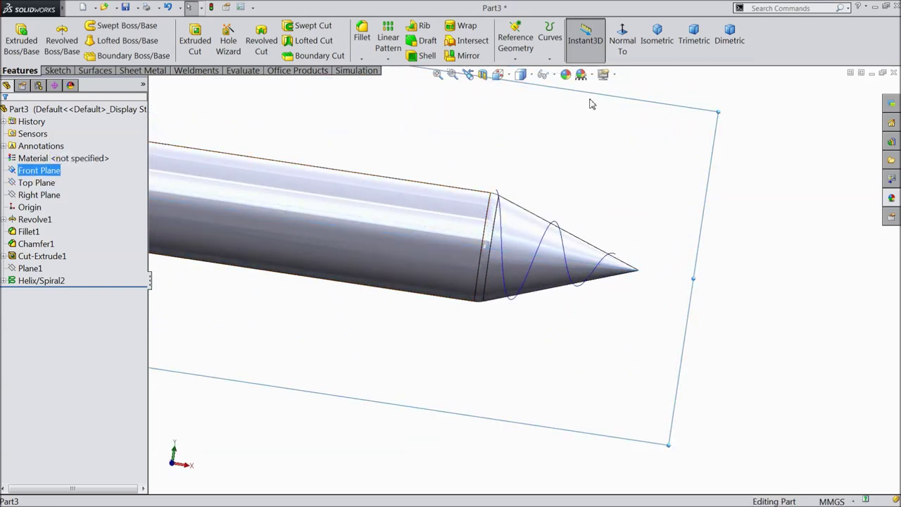
left_click(619, 44)
scroll(748, 298, "down", 8)
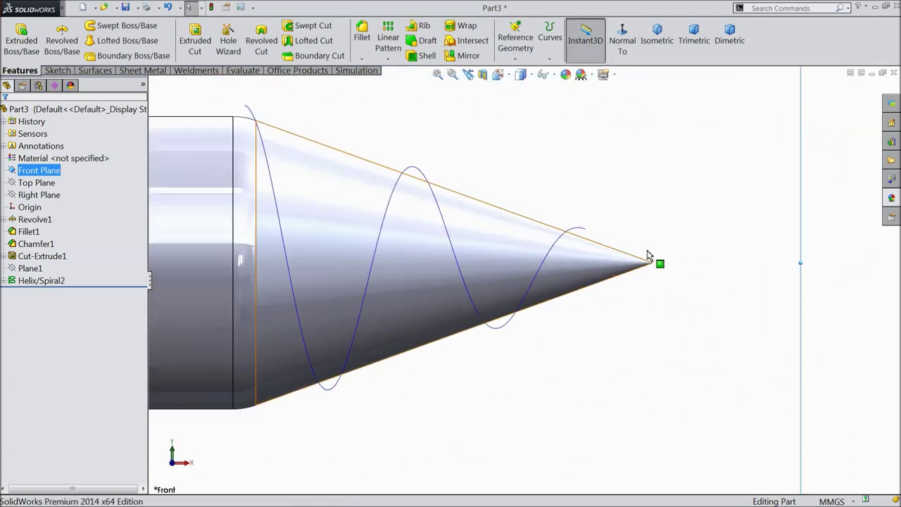
scroll(521, 253, "up", 10)
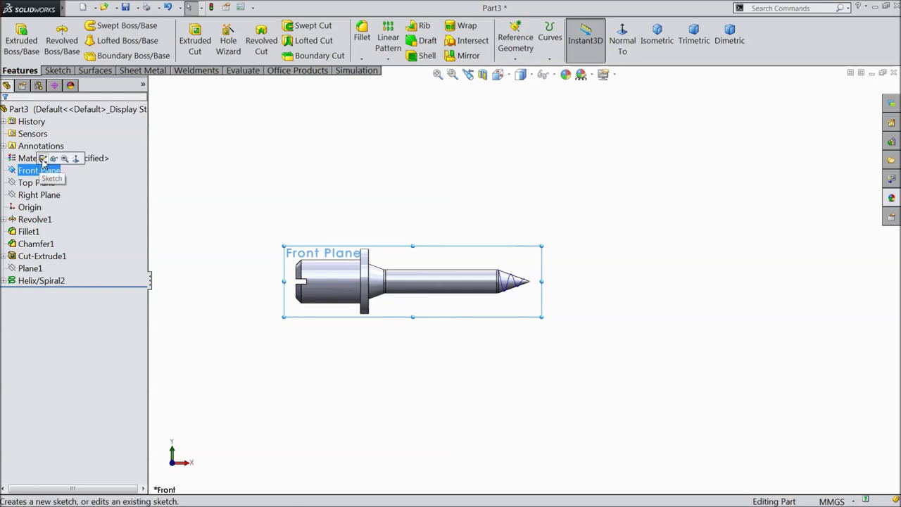
left_click(44, 159)
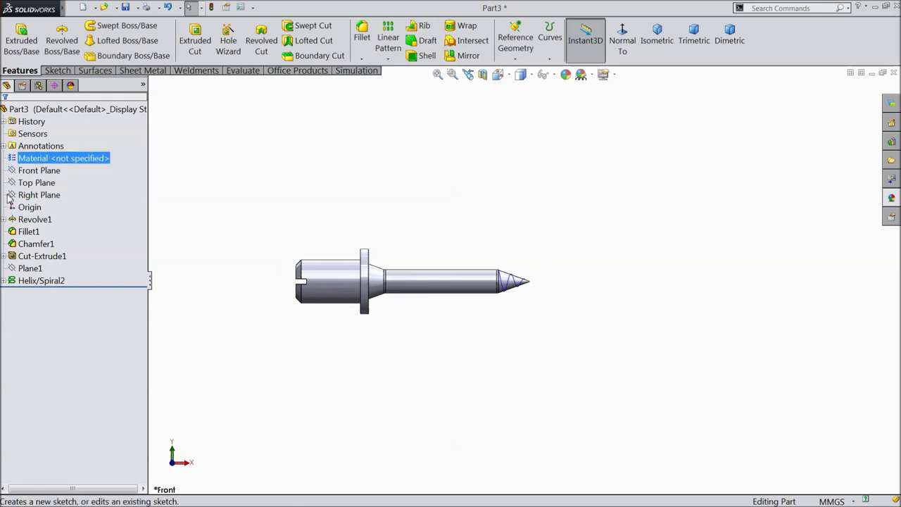
left_click(39, 171)
left_click(24, 148)
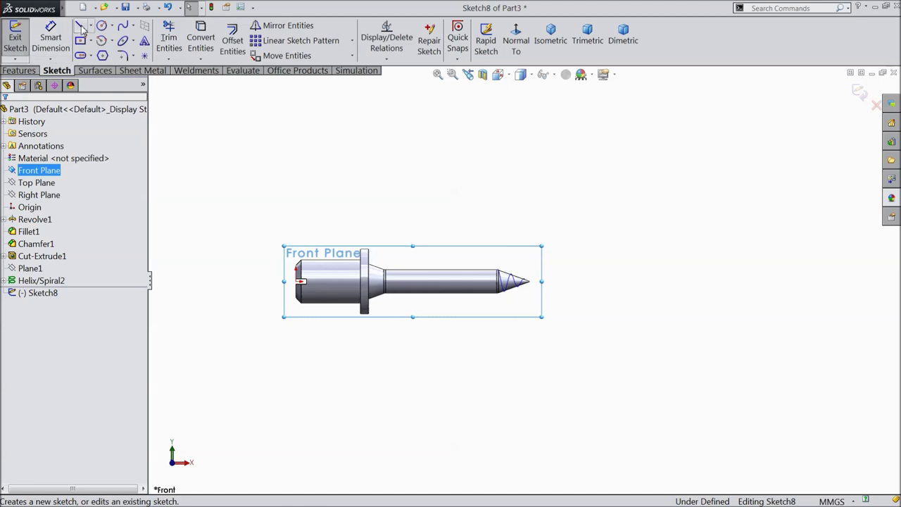
Draw a closed triangle with a horizontal base above the cone tip.
left_click(80, 26)
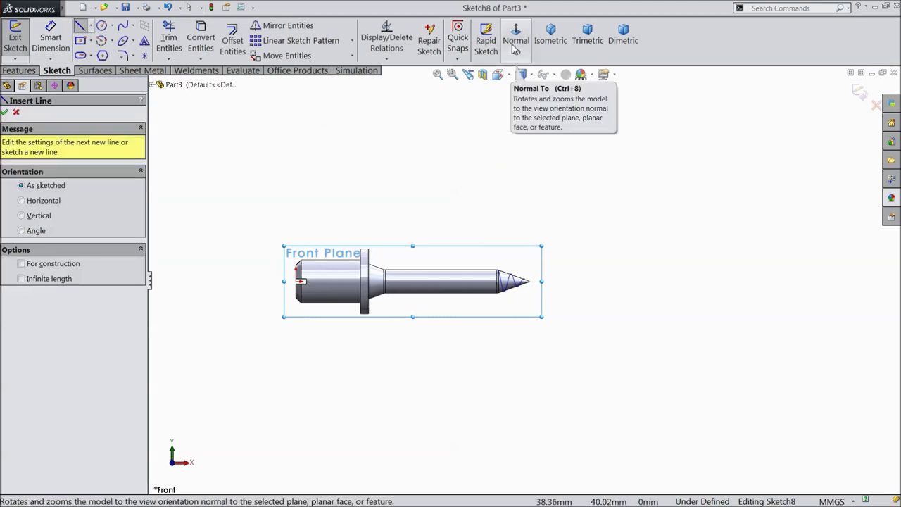
scroll(521, 264, "up", 8)
scroll(556, 288, "up", 4)
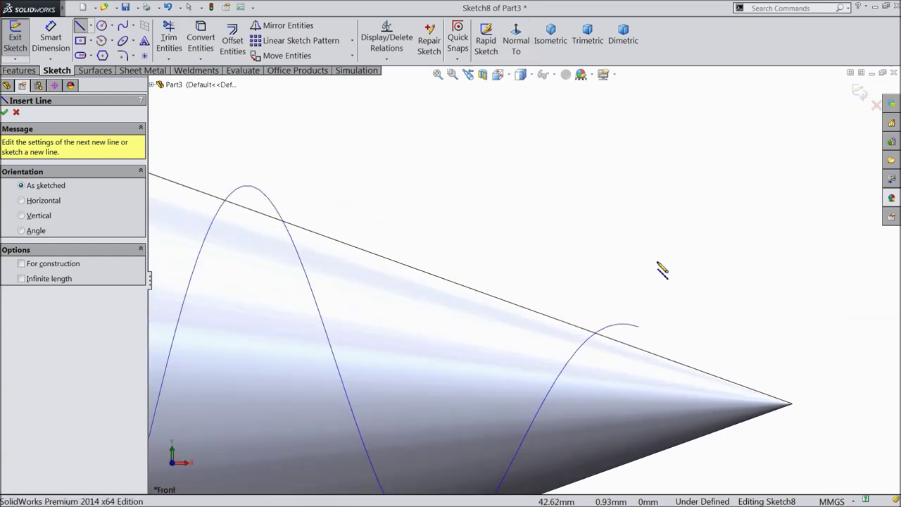
left_click(634, 157)
left_click(700, 297)
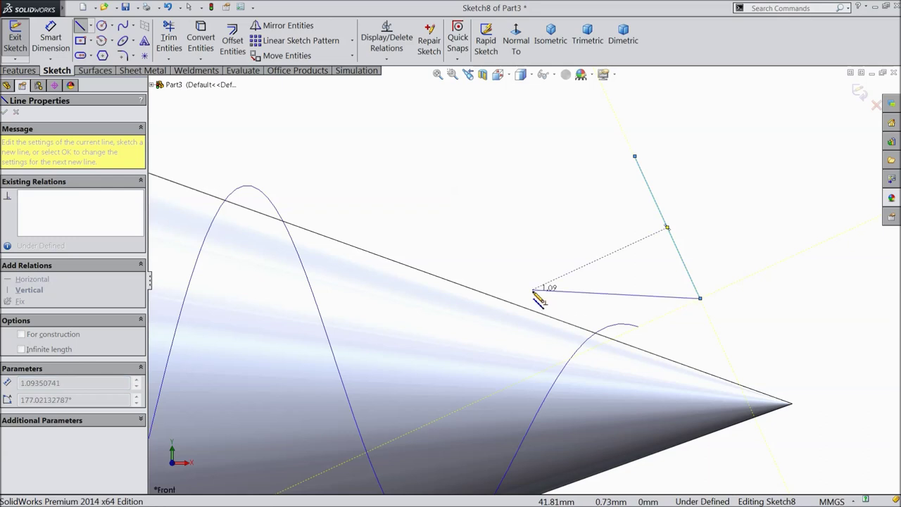
left_click(572, 298)
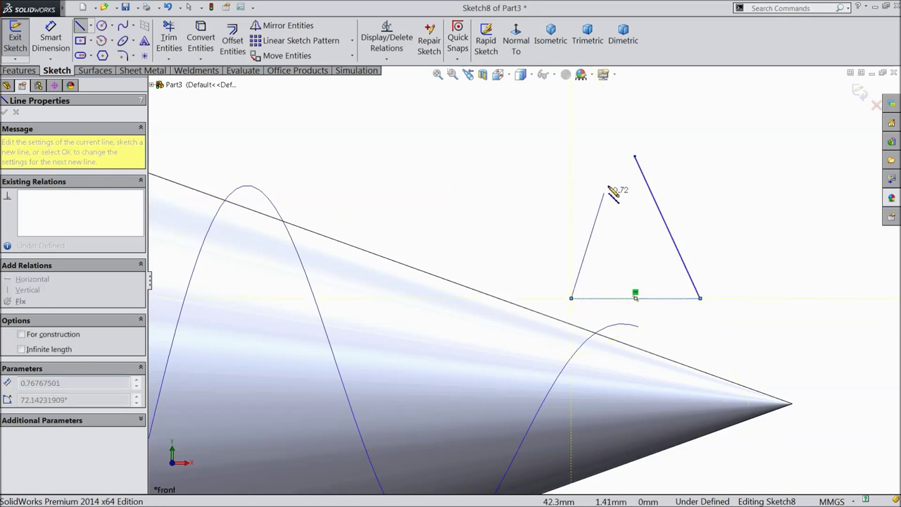
left_click(634, 157)
Add a vertical construction line from the triangle's base midpoint to its apex.
scroll(637, 278, "down", 2)
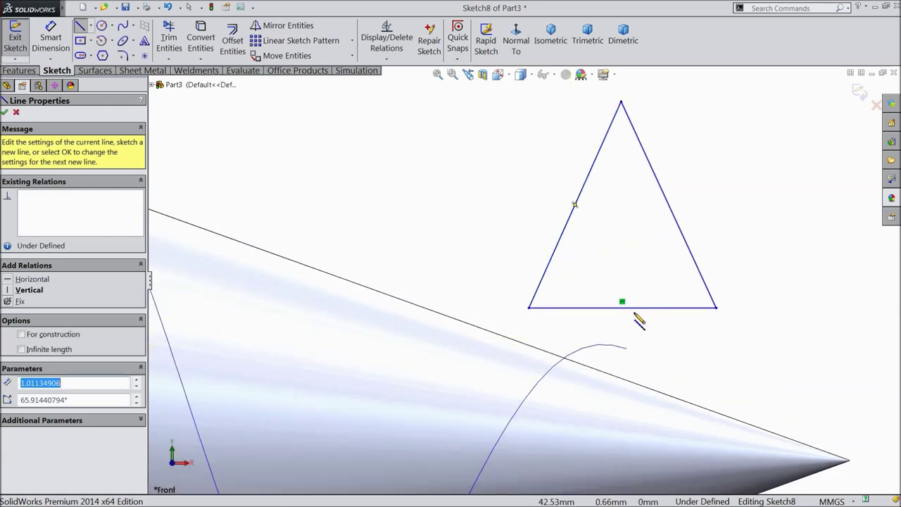
left_click(623, 307)
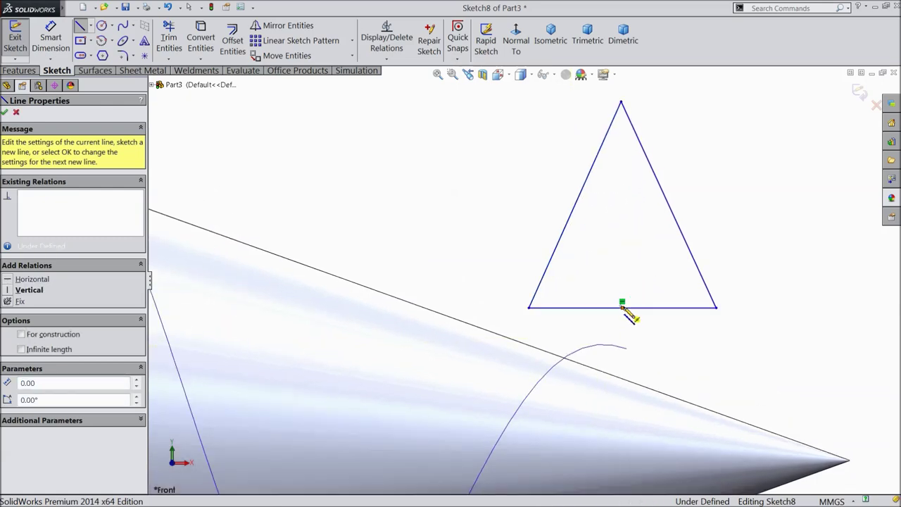
left_click(621, 103)
right_click(655, 111)
left_click(678, 125)
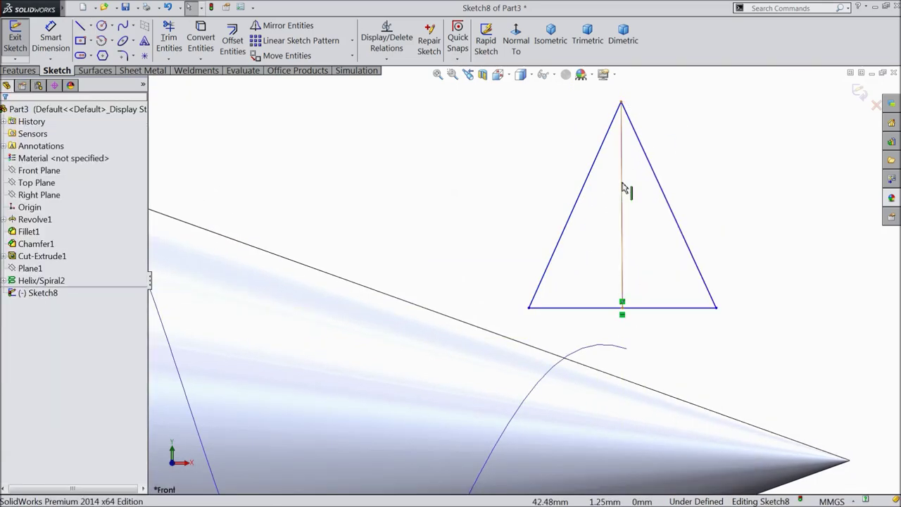
left_click(626, 189)
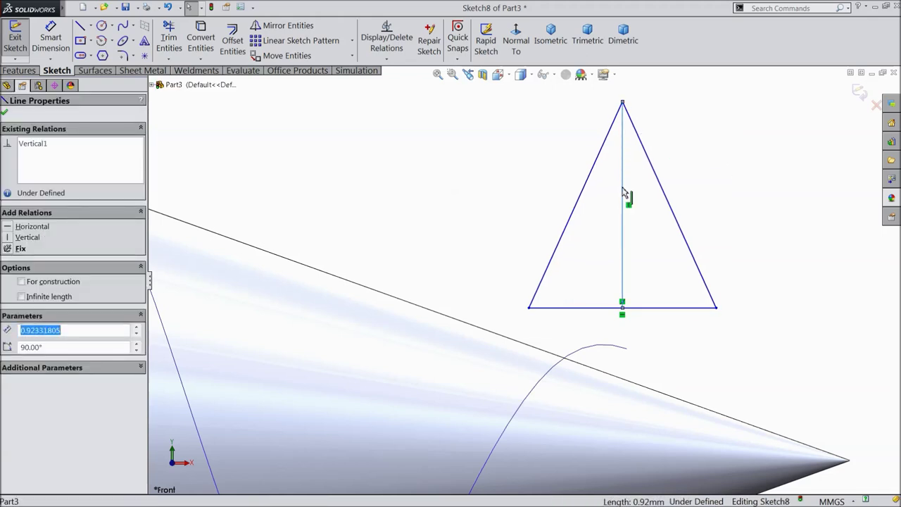
left_click(658, 156)
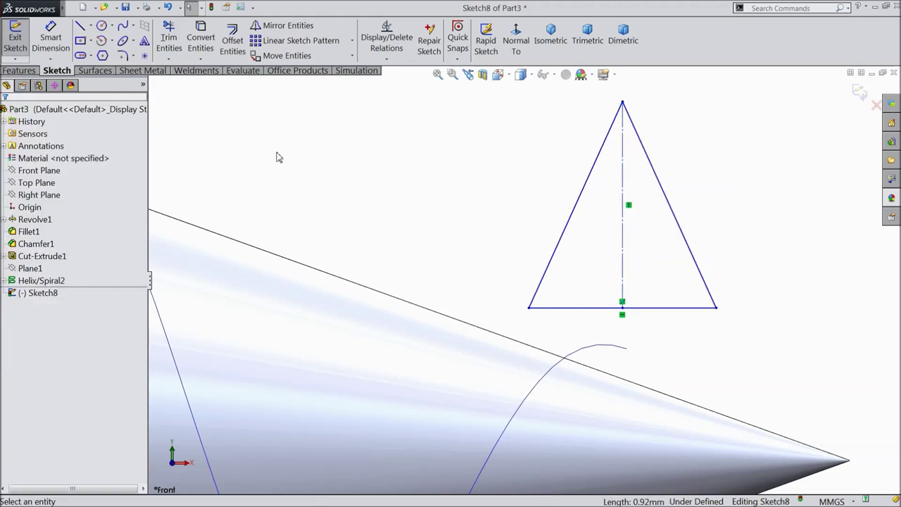
left_click(51, 39)
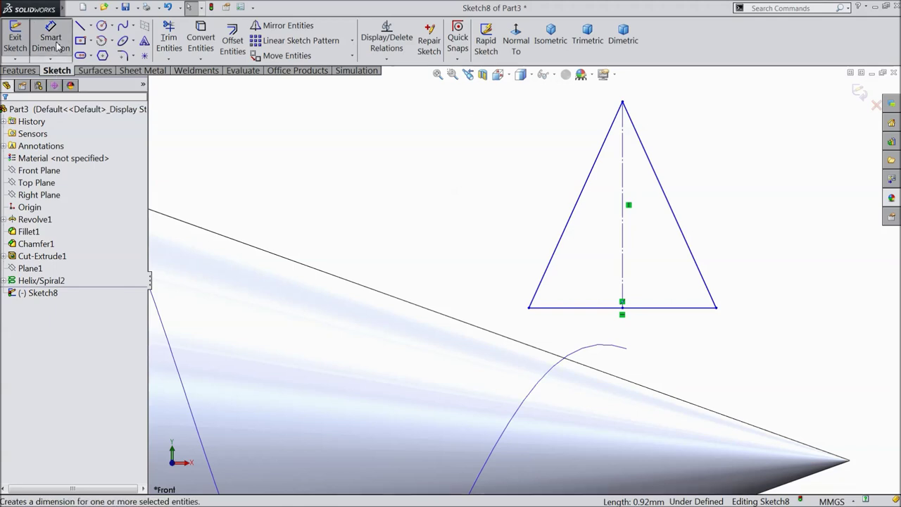
Dimension the triangle's base 0.01 mm from the cone tip.
scroll(623, 297, "up", 3)
scroll(595, 336, "down", 3)
left_click(549, 247)
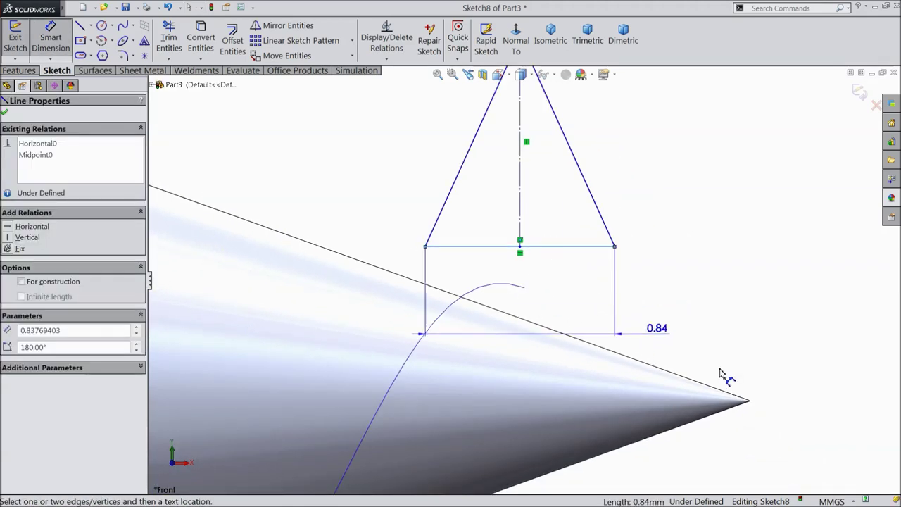
left_click(752, 400)
left_click(766, 335)
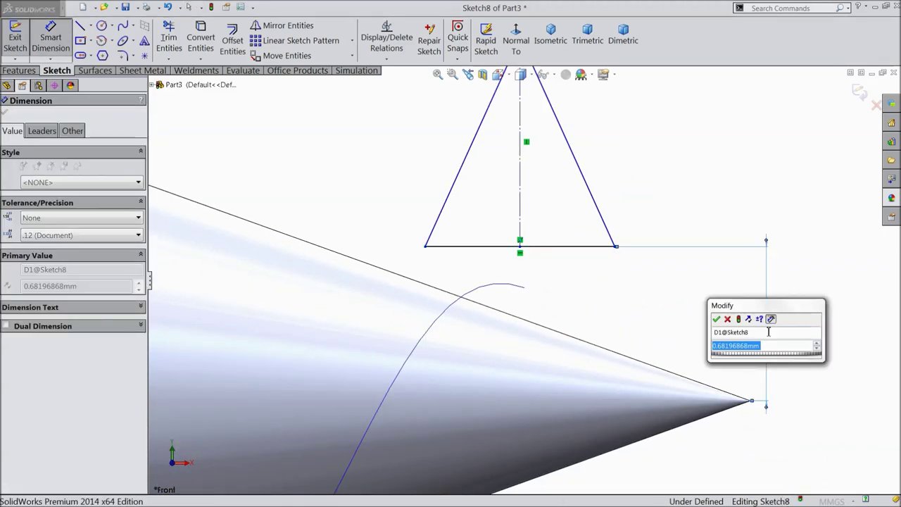
type("0.01")
left_click(717, 319)
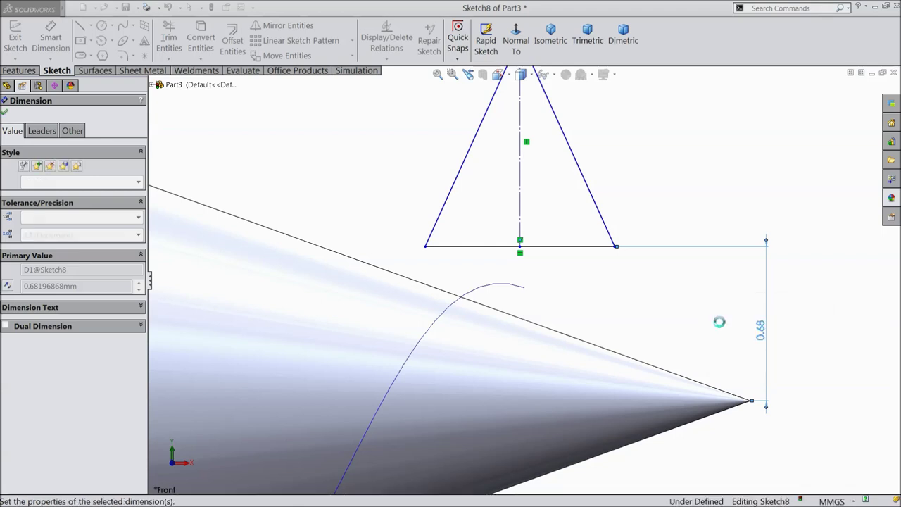
Dimension the triangle's apex 1.5 mm from the cone tip.
key("z")
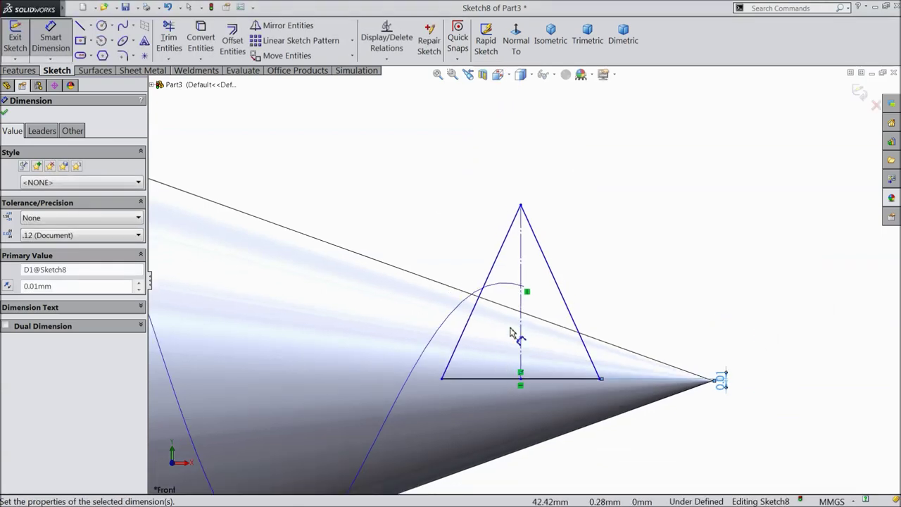
scroll(523, 301, "down", 2)
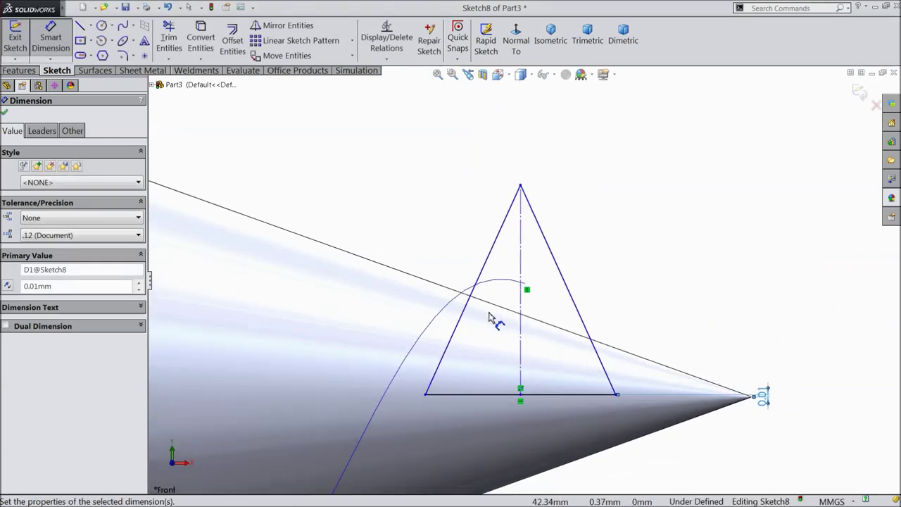
left_click(521, 187)
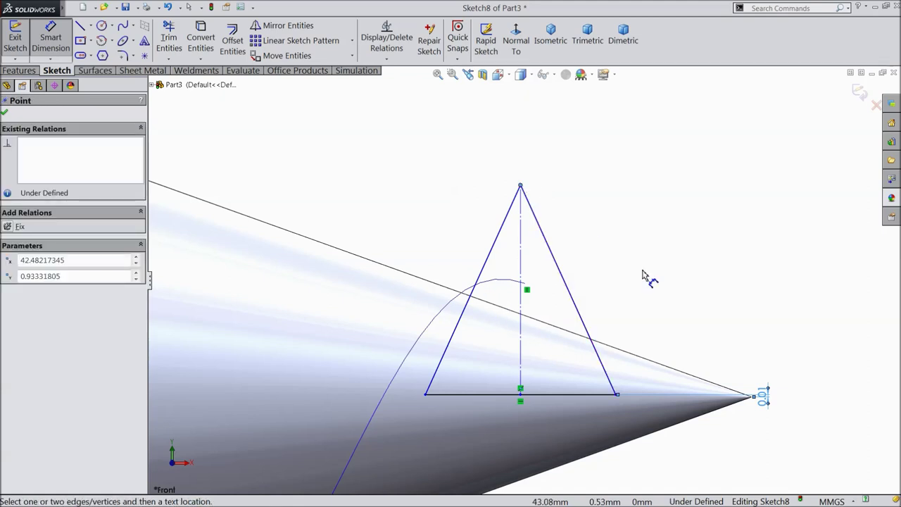
left_click(752, 399)
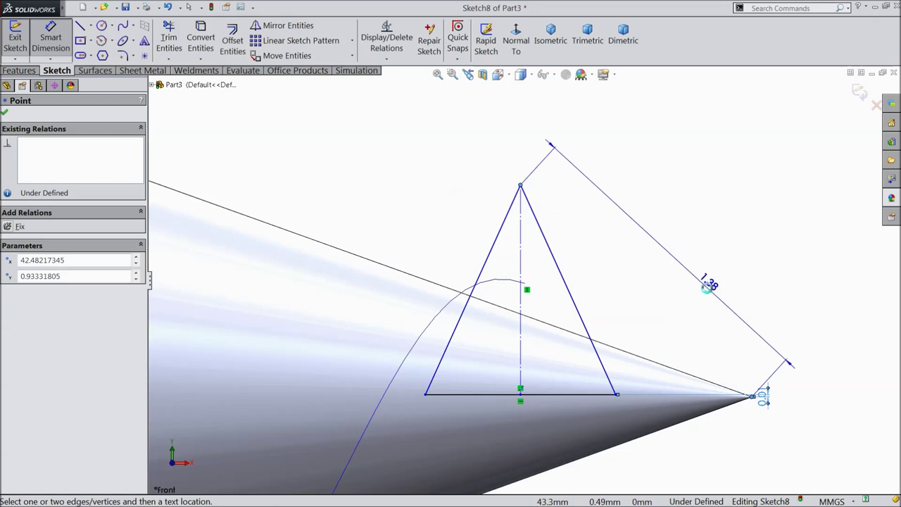
left_click(708, 284)
type("1.5")
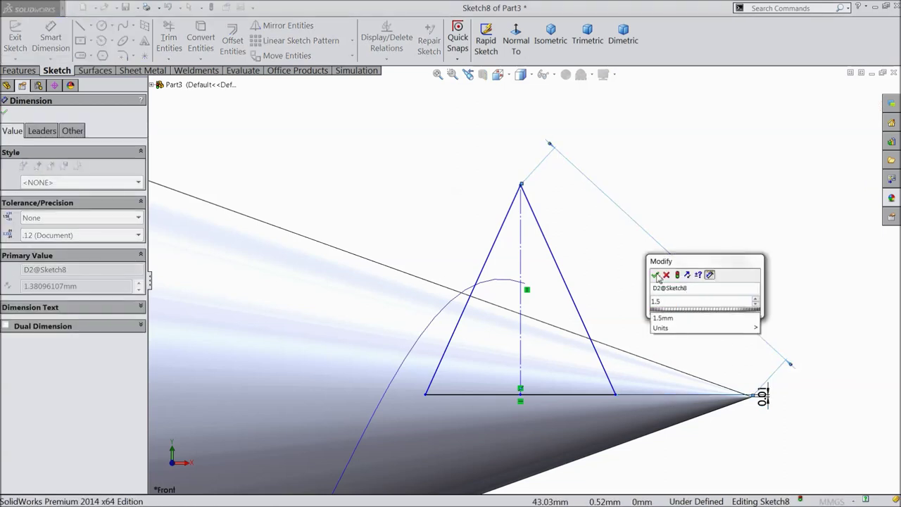
left_click(654, 274)
left_click(4, 112)
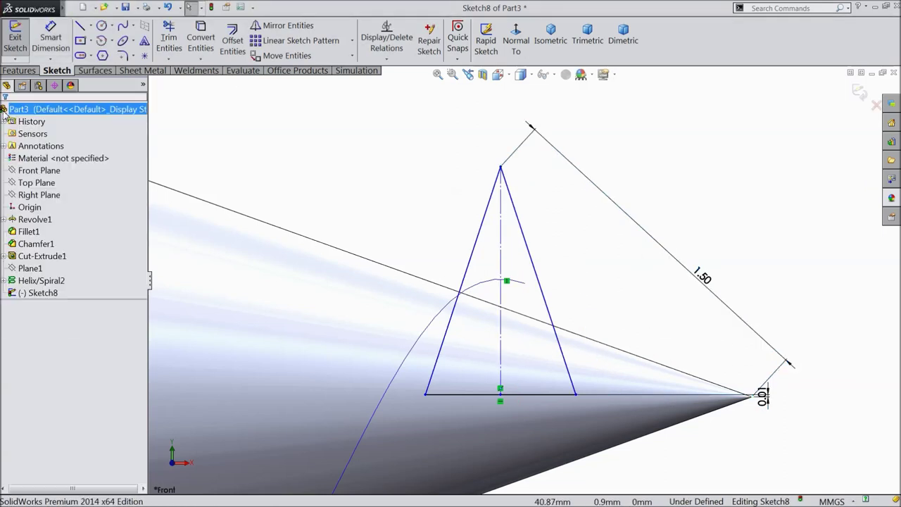
Widen the triangle by dragging its bottom-left corner to the left.
left_click(424, 396)
left_click_drag(423, 396, 394, 394)
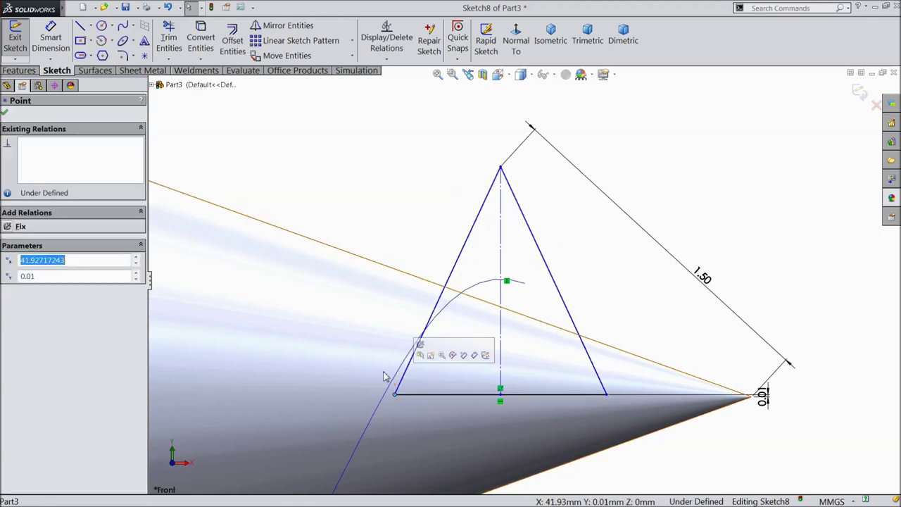
left_click(89, 26)
Draw a horizontal centerline from the triangle's left side to its vertical axis.
left_click(90, 54)
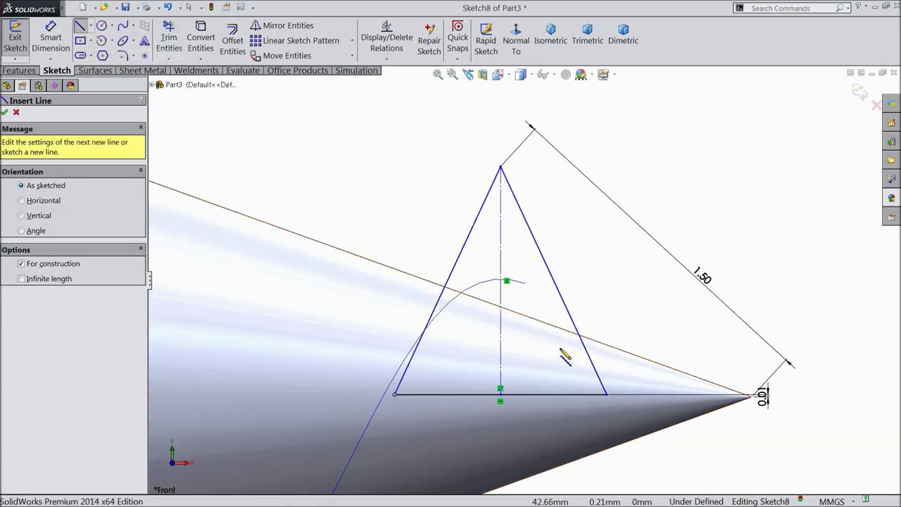
scroll(540, 345, "down", 3)
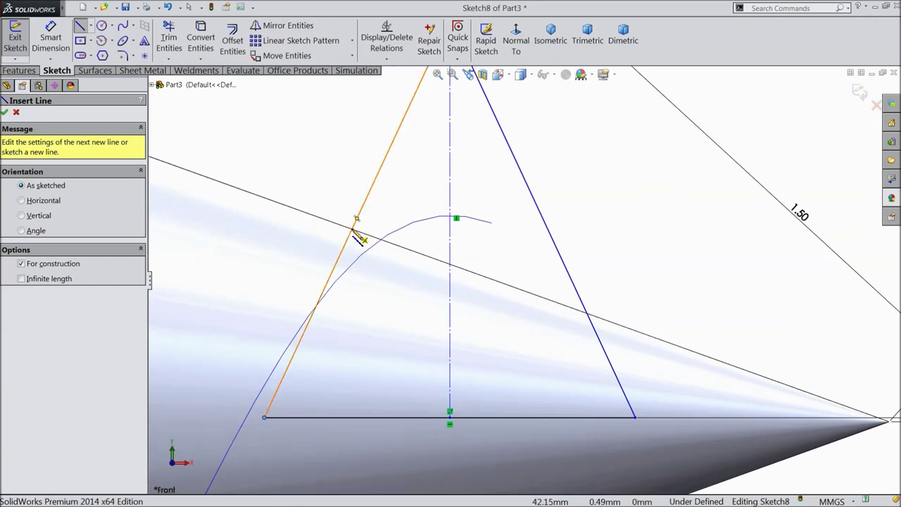
left_click(352, 228)
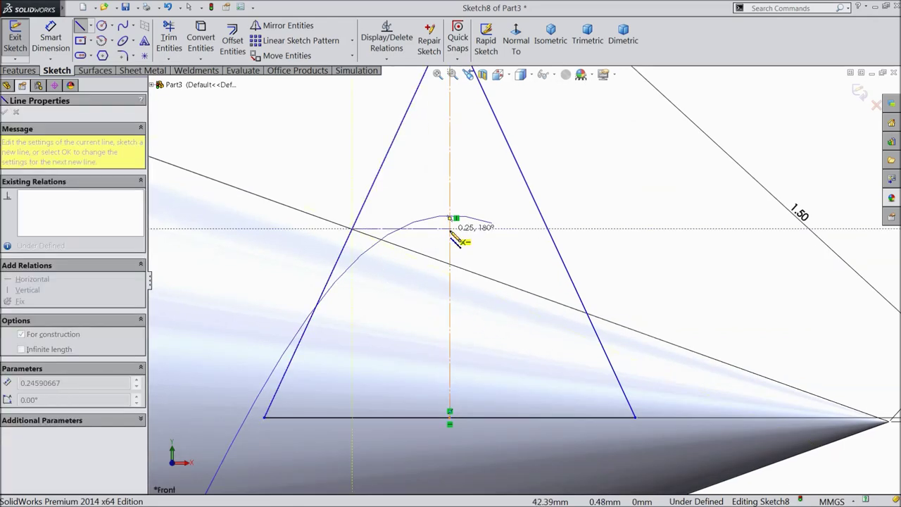
left_click(451, 228)
right_click(479, 187)
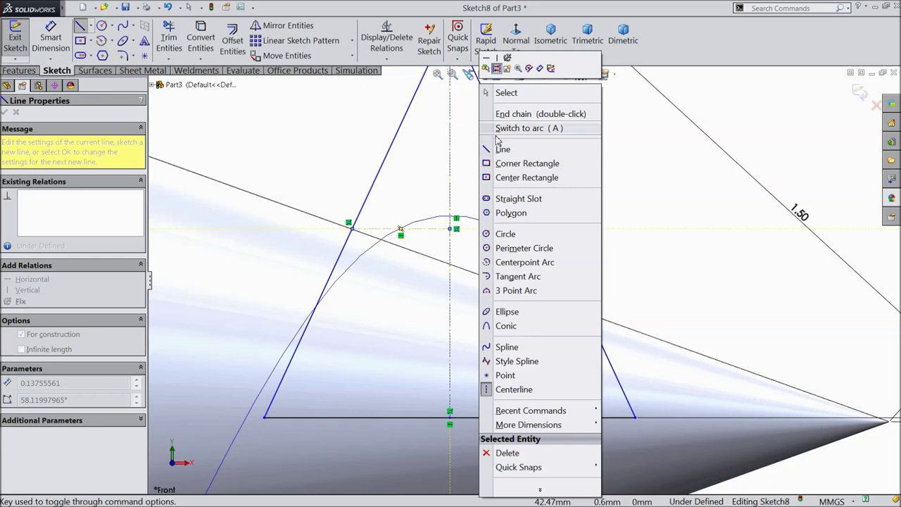
left_click(507, 93)
Make the centerline's left endpoint coincident with the cone's silhouette edge.
scroll(373, 239, "down", 10)
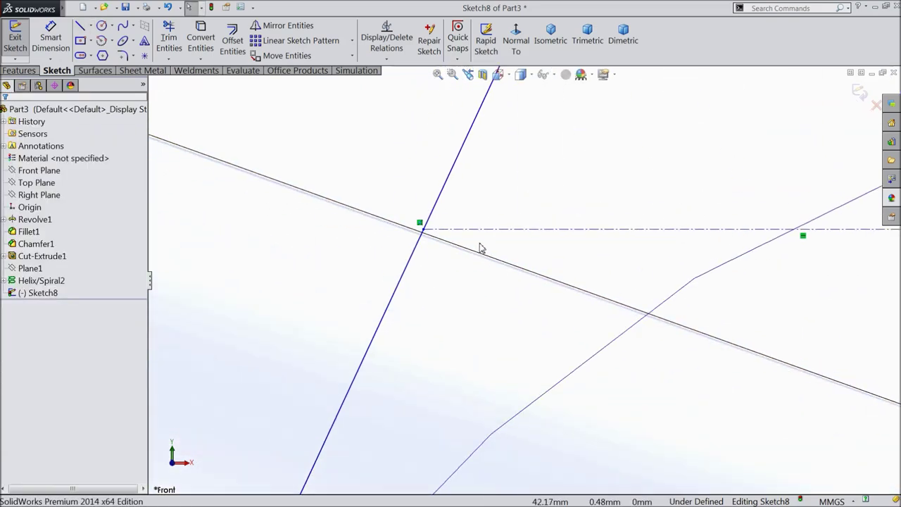
left_click(374, 225)
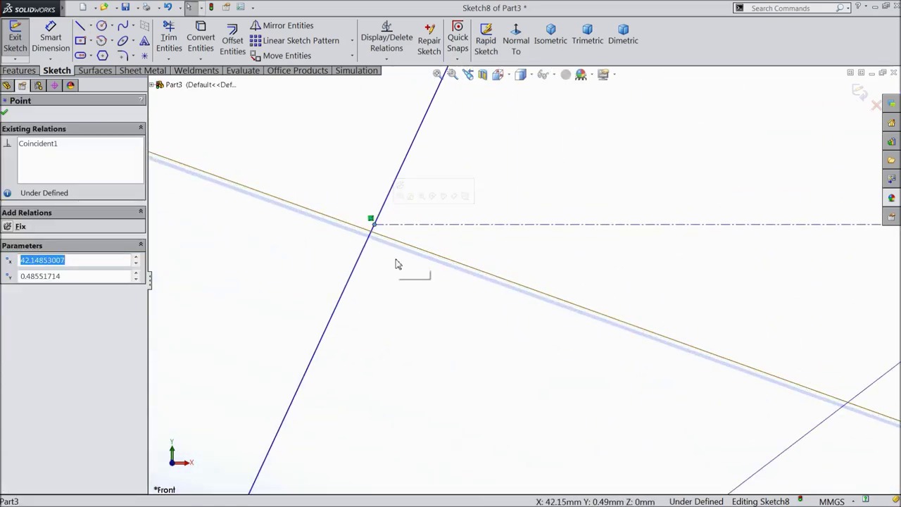
left_click(413, 251, "ctrl")
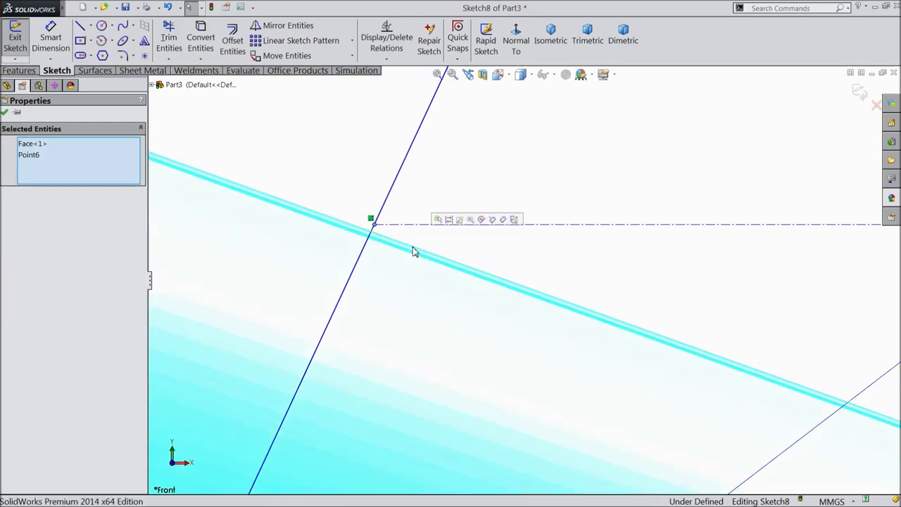
left_click(401, 238)
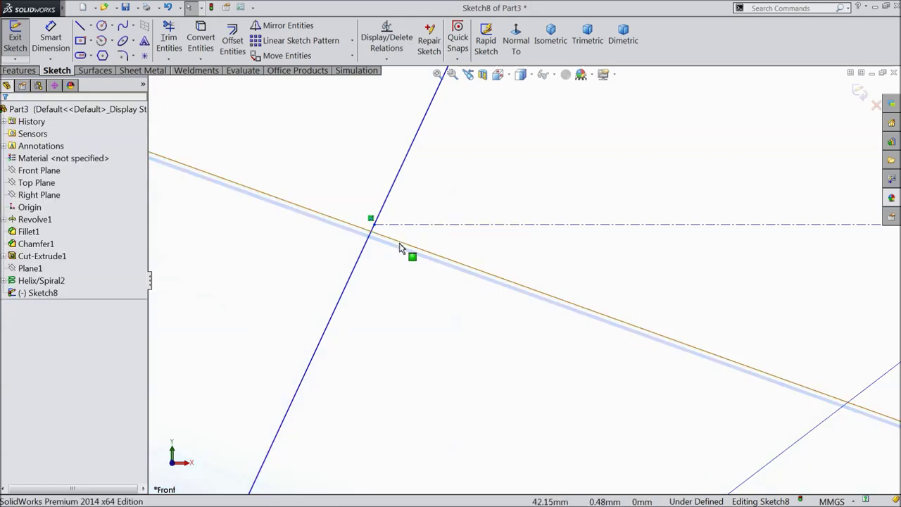
left_click(399, 245)
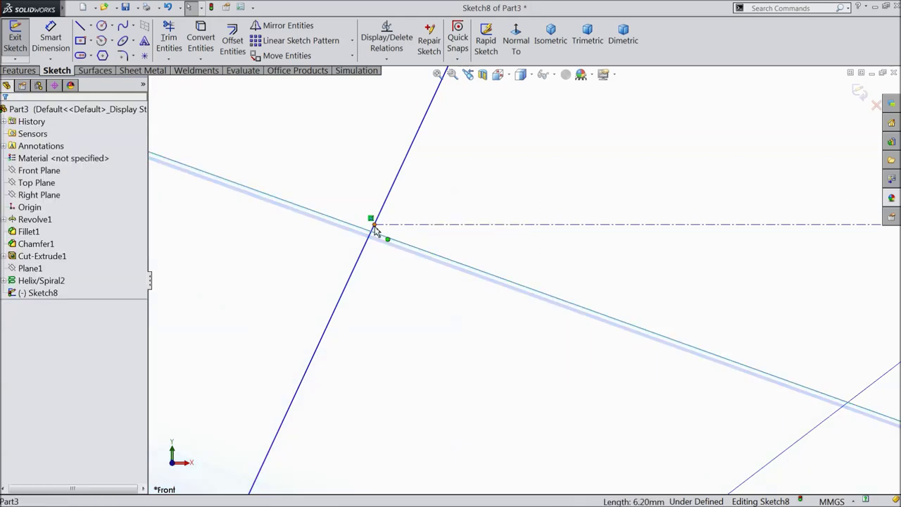
left_click(373, 225, "ctrl")
left_click(409, 199)
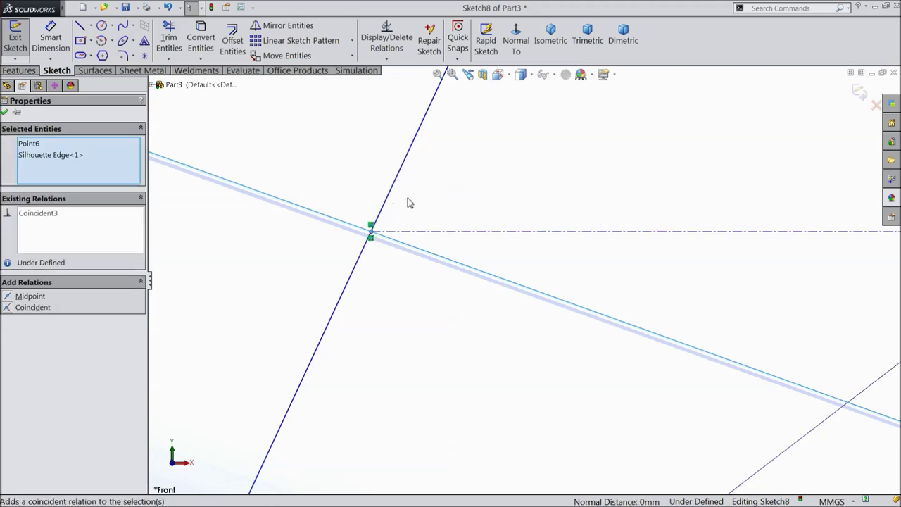
scroll(453, 249, "up", 6)
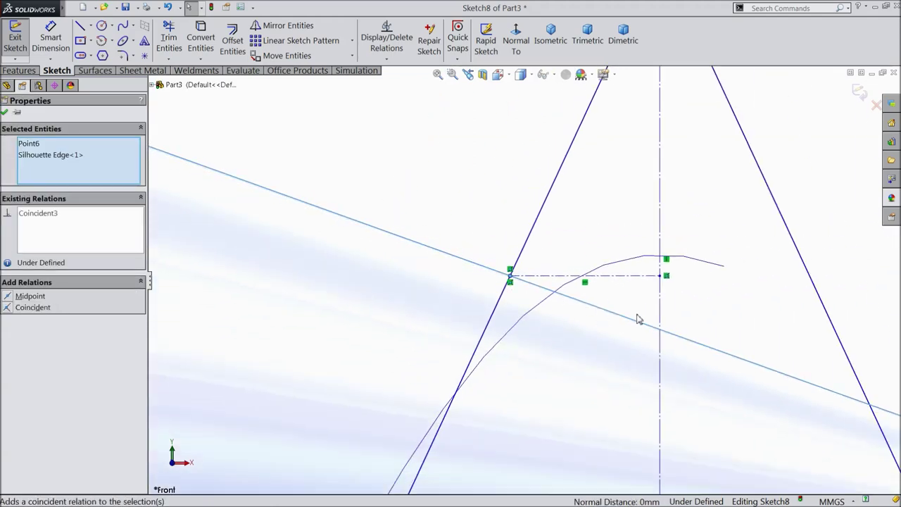
scroll(636, 317, "up", 3)
scroll(634, 318, "down", 3)
scroll(574, 256, "down", 2)
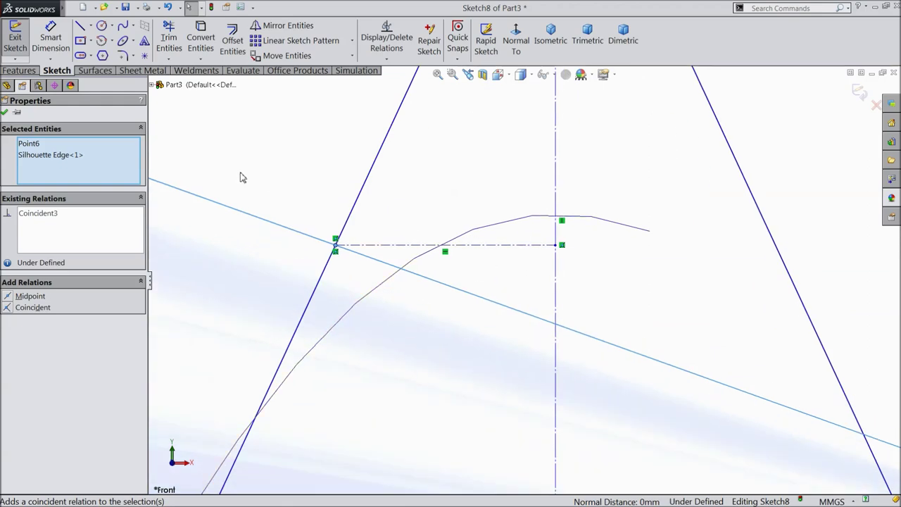
left_click(6, 113)
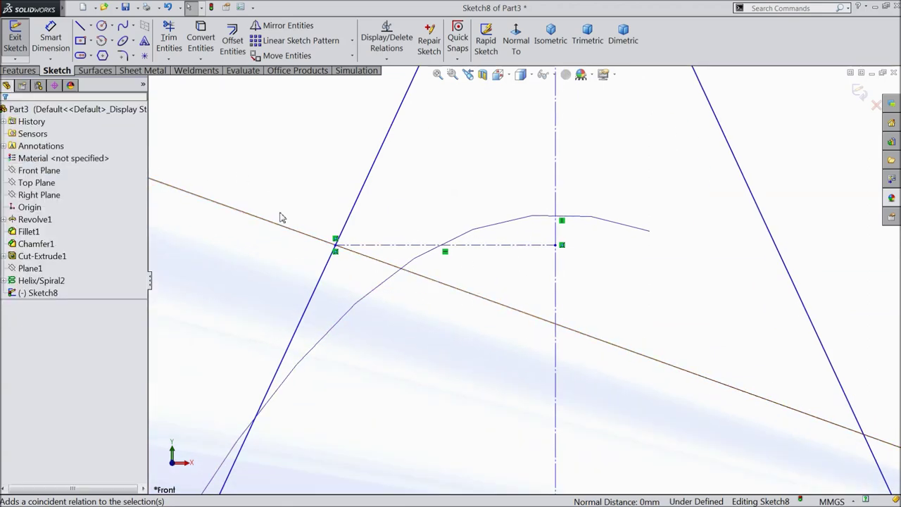
left_click(54, 40)
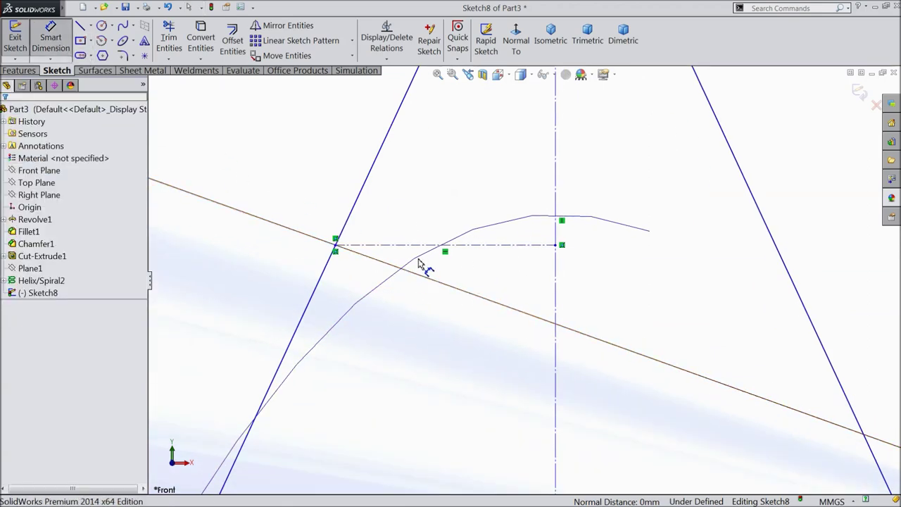
Dimension the horizontal centerline to 0.40 mm long.
left_click(462, 246)
left_click(452, 201)
type("0.4")
key("Return")
Select the helix together with the centerline's right endpoint.
scroll(529, 277, "up", 3)
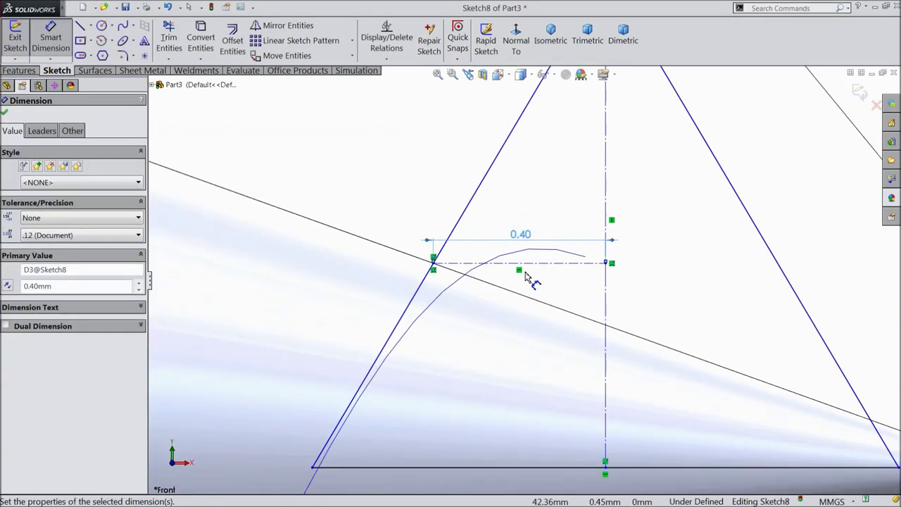
scroll(644, 271, "down", 2)
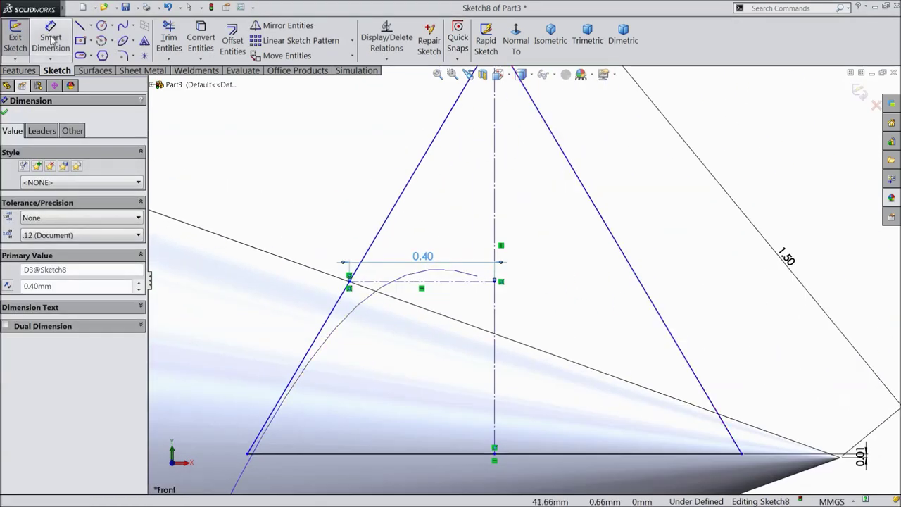
scroll(465, 264, "down", 2)
left_click(473, 291)
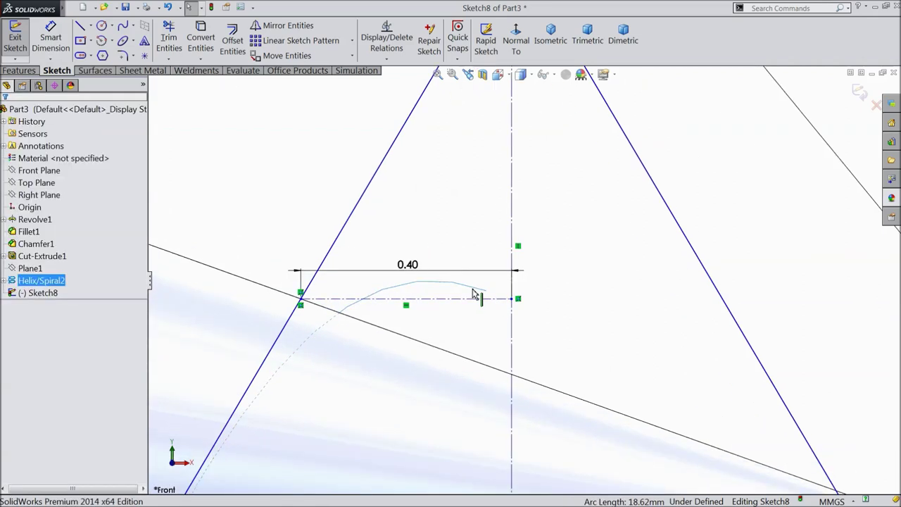
left_click(511, 299, "ctrl")
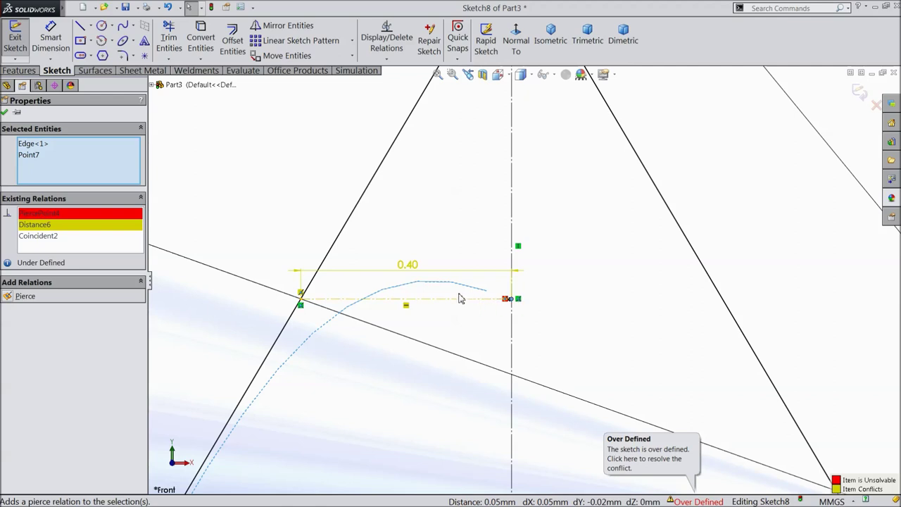
Delete the conflicting Distance6 relations and drag the centerline's right end onto the vertical axis.
right_click(62, 227)
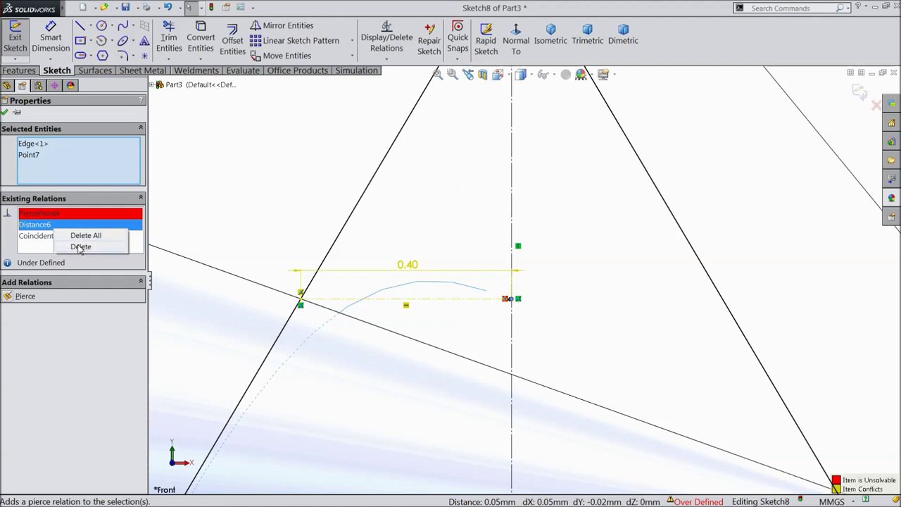
left_click(83, 237)
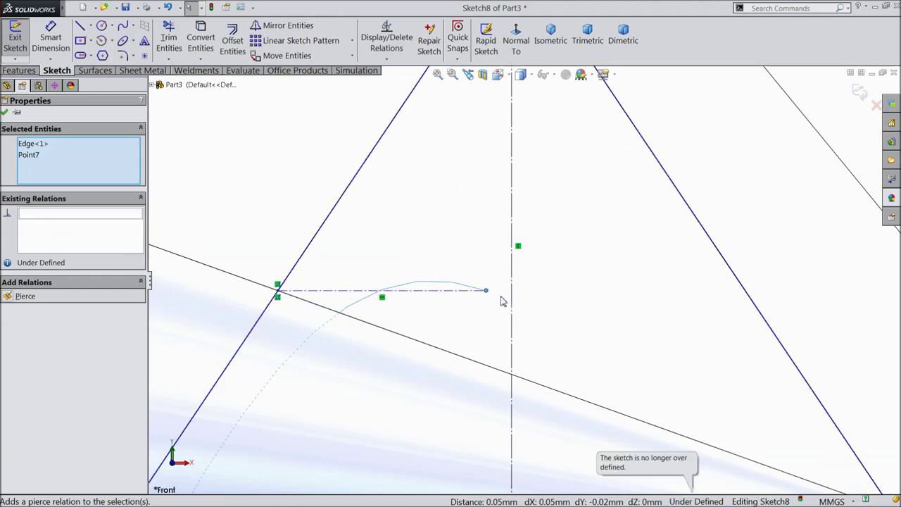
key("Escape")
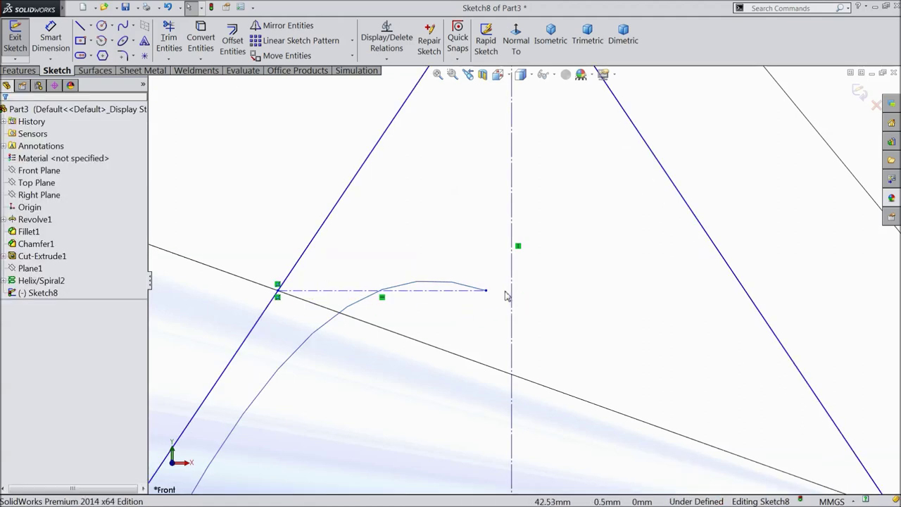
scroll(505, 295, "up", 3)
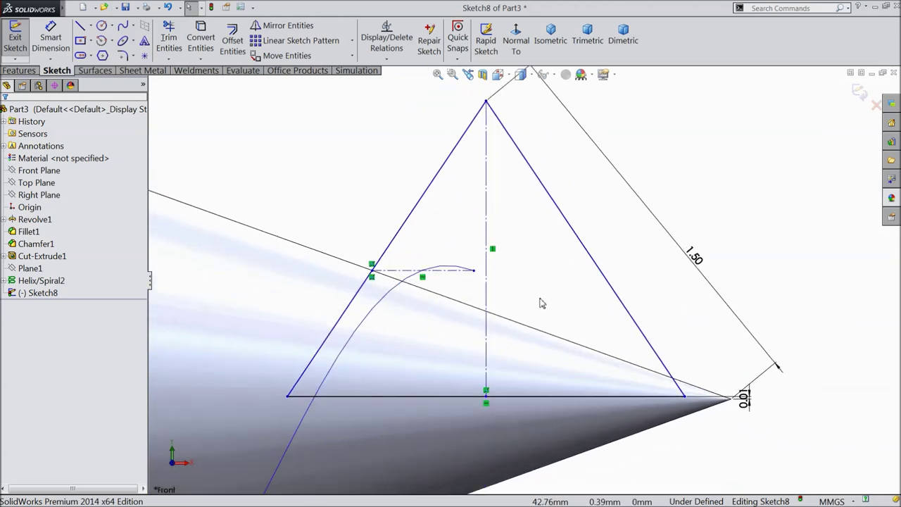
scroll(542, 303, "down", 2)
left_click_drag(442, 257, 461, 264)
scroll(461, 264, "down", 2)
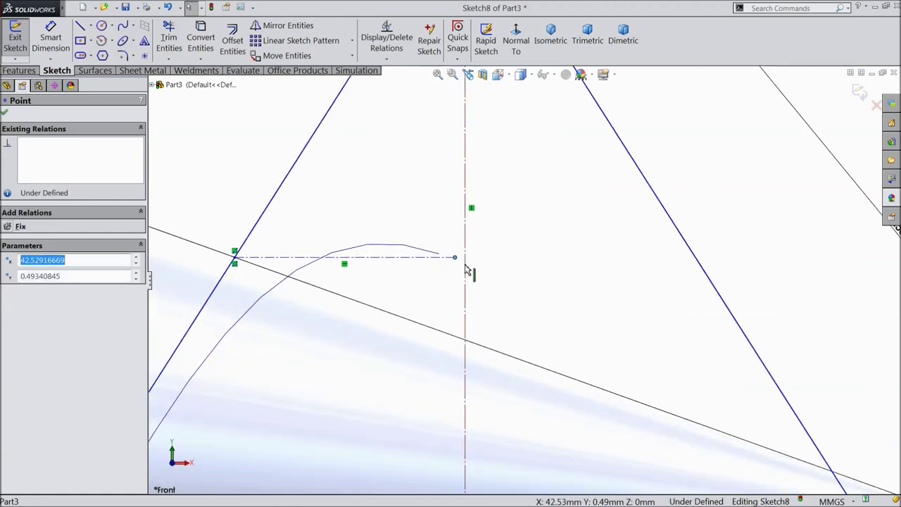
left_click(466, 264)
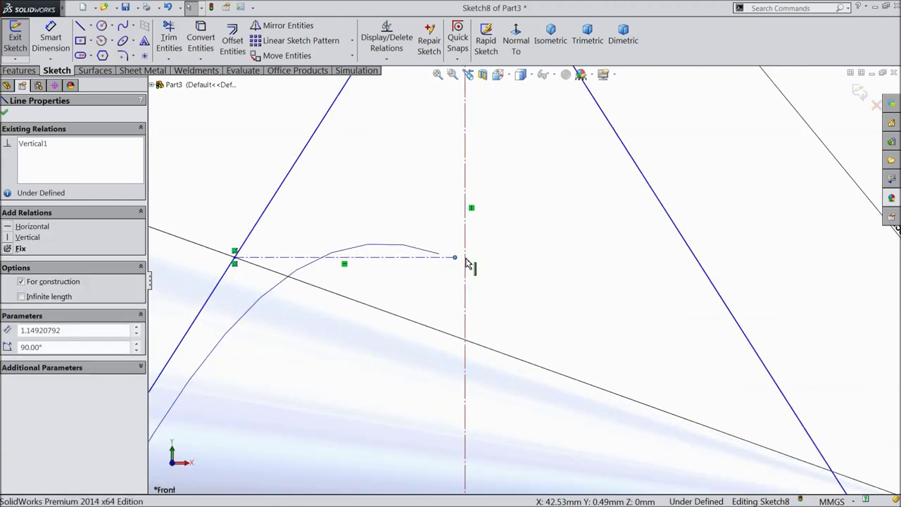
left_click(464, 257, "ctrl")
key("Escape")
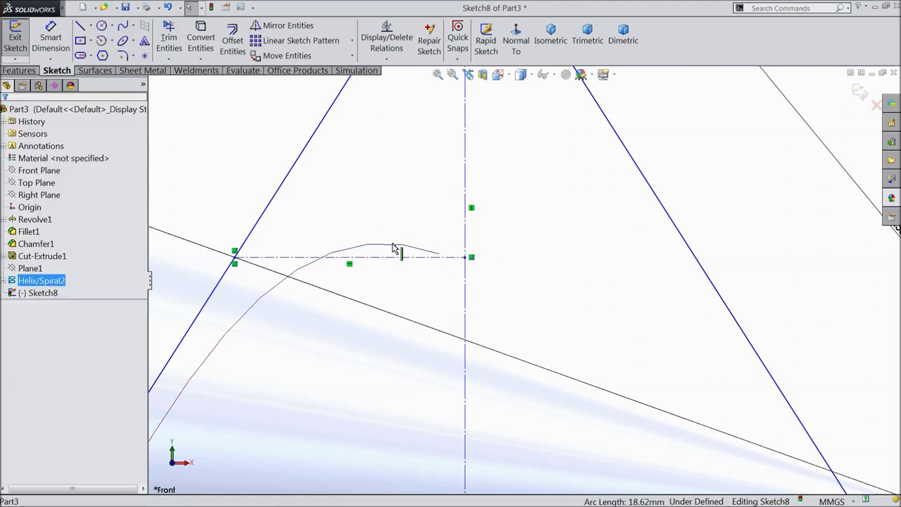
Pierce the helix through the centerline endpoint, then exit the fully defined Sketch8.
scroll(395, 211, "up", 5)
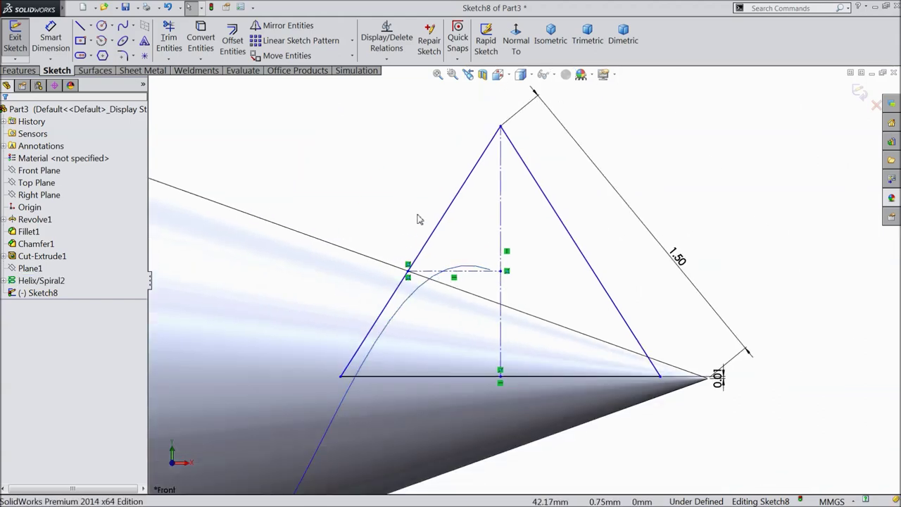
scroll(498, 273, "down", 5)
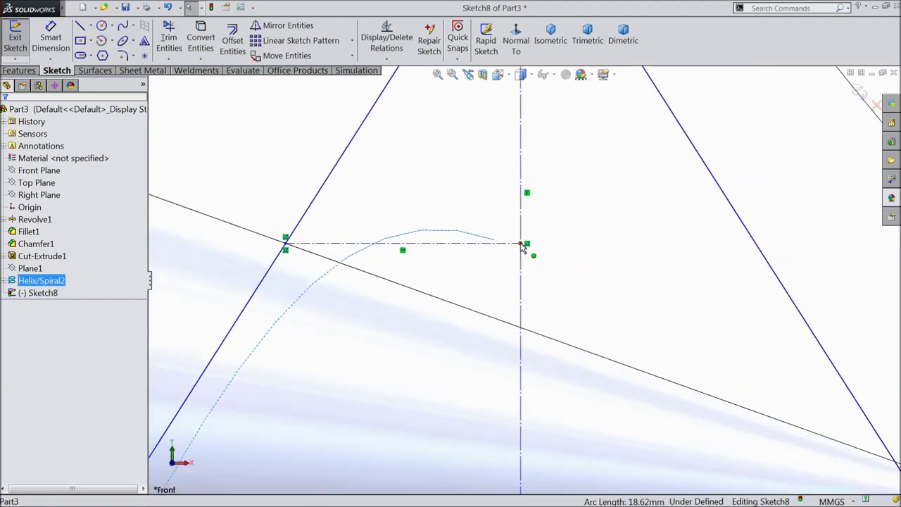
left_click(523, 246, "ctrl")
left_click(548, 209)
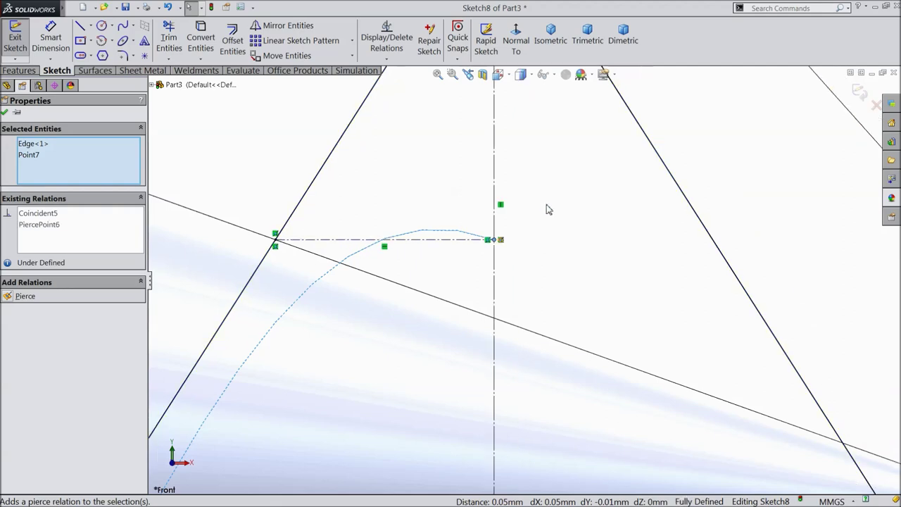
scroll(454, 282, "up", 5)
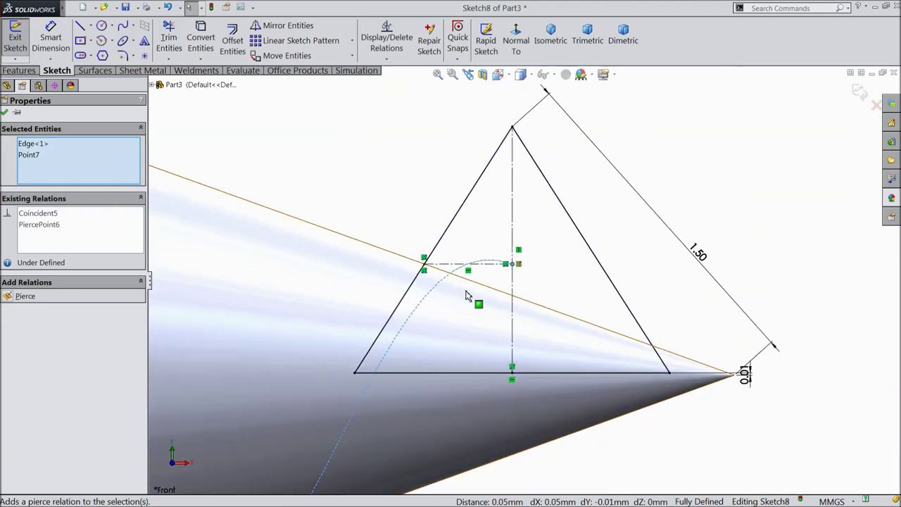
left_click(4, 113)
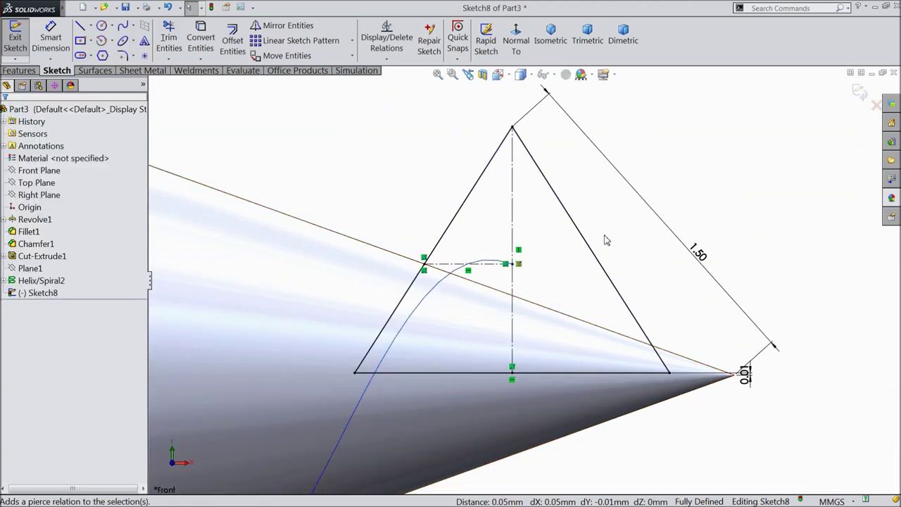
left_click(861, 95)
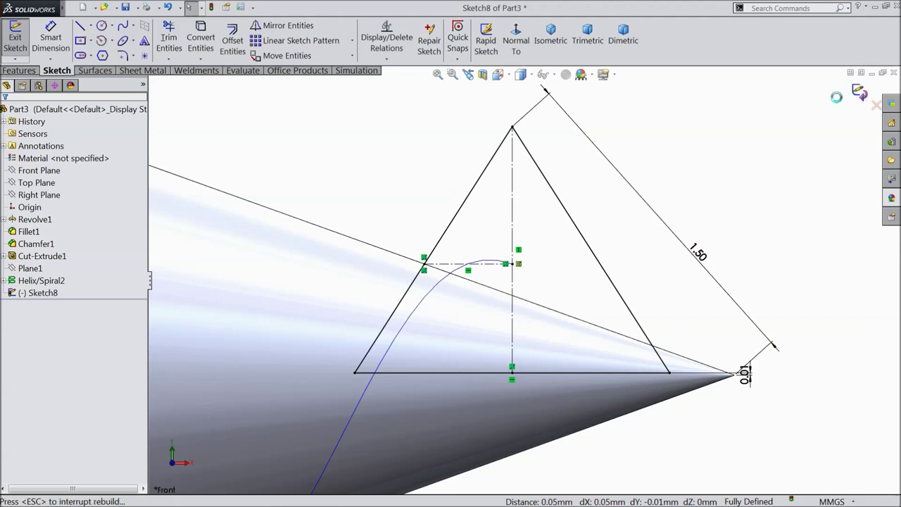
Sweep the Sketch8 triangle along Helix/Spiral2 to form the Sweep1 thread on the cone tip.
left_click(20, 71)
left_click(127, 27)
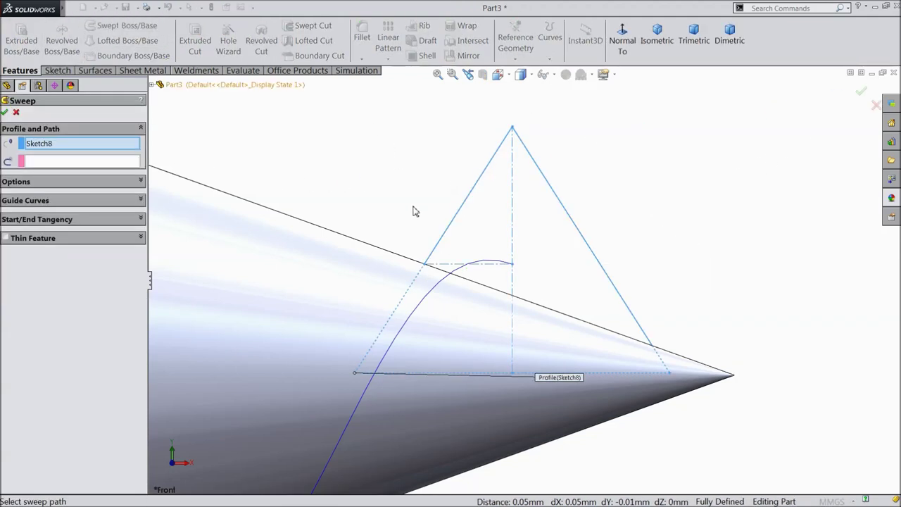
scroll(417, 215, "up", 5)
middle_click_drag(444, 209, 384, 271)
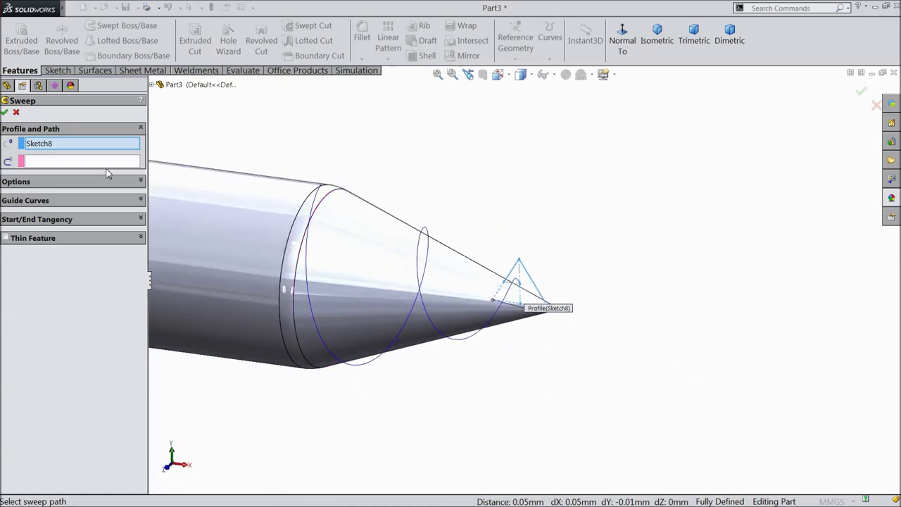
scroll(448, 313, "down", 2)
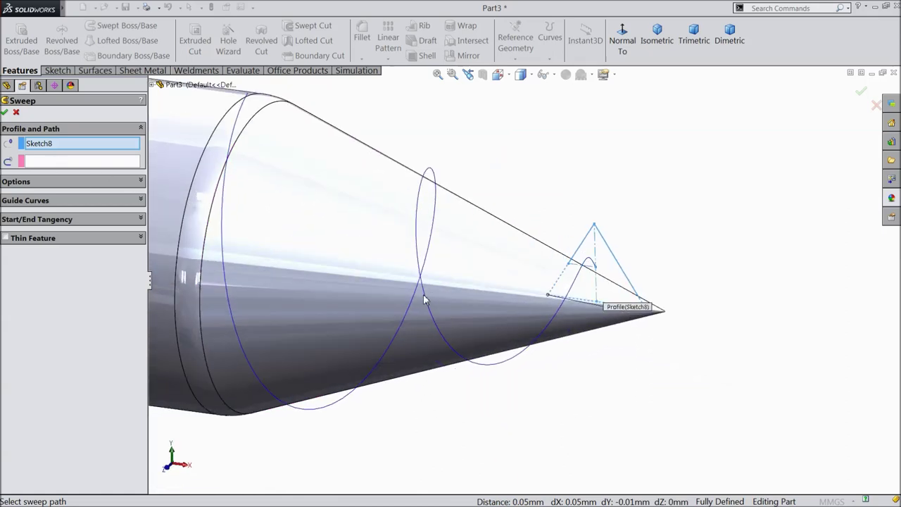
left_click(102, 164)
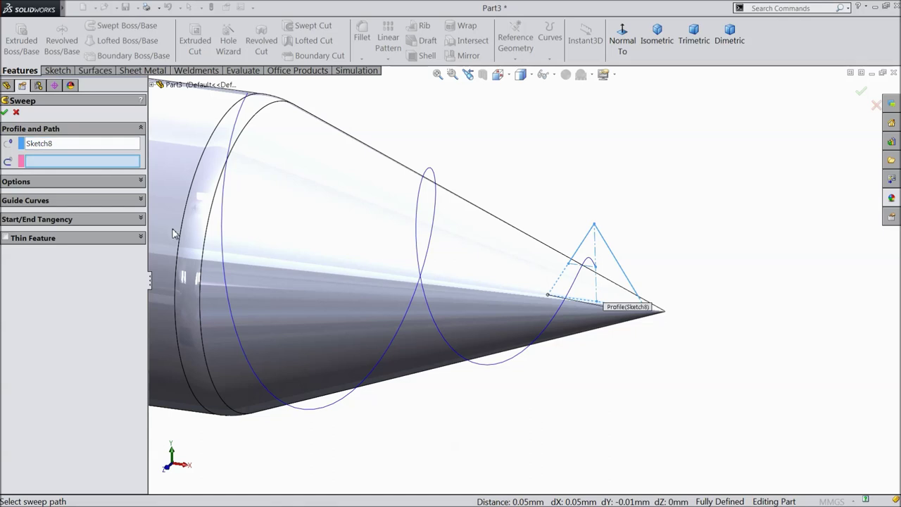
left_click(230, 261)
scroll(355, 280, "up", 3)
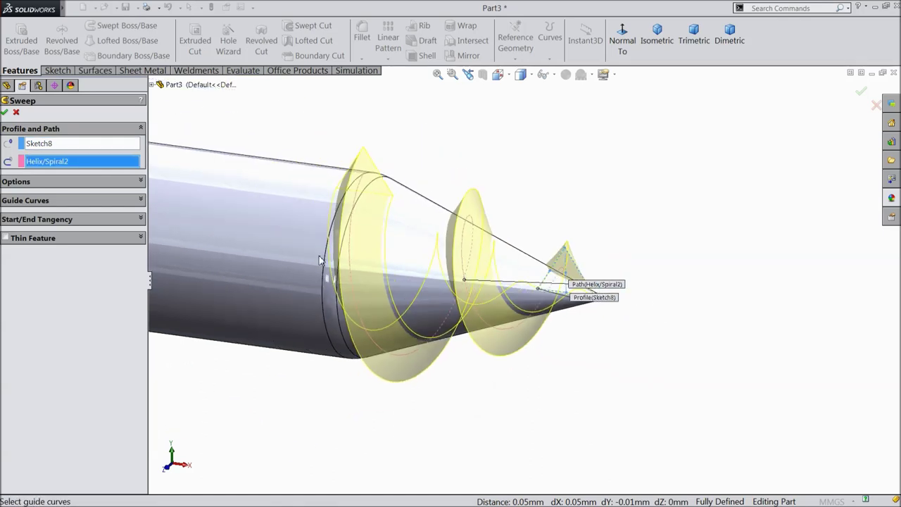
left_click(5, 112)
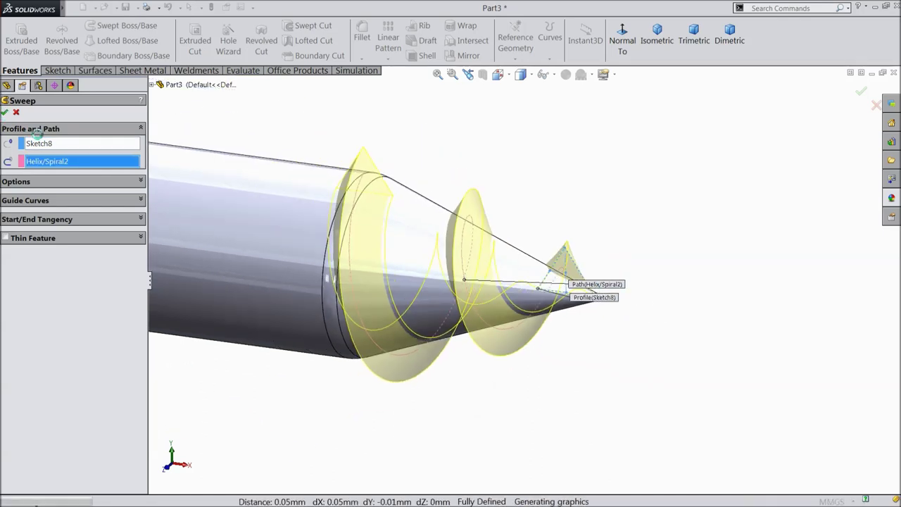
middle_click_drag(513, 180, 512, 246)
scroll(493, 232, "up", 5)
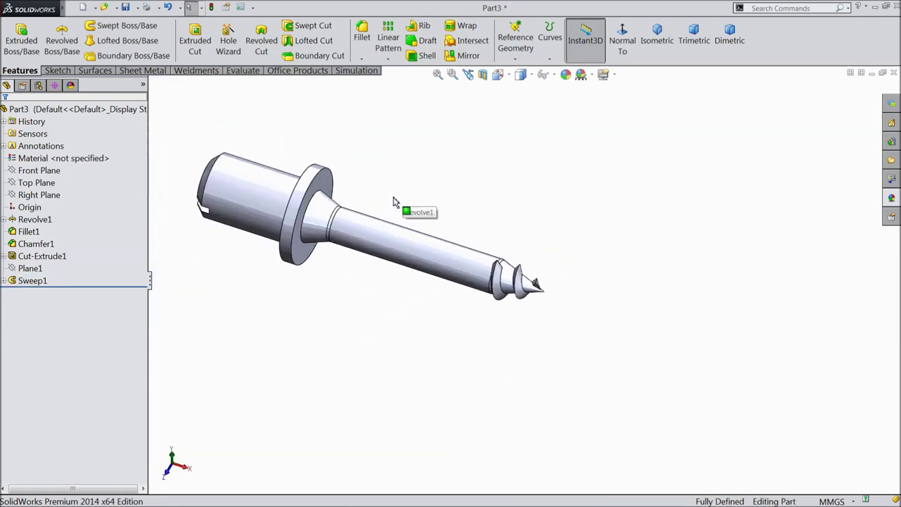
scroll(399, 263, "down", 2)
scroll(384, 259, "down", 3)
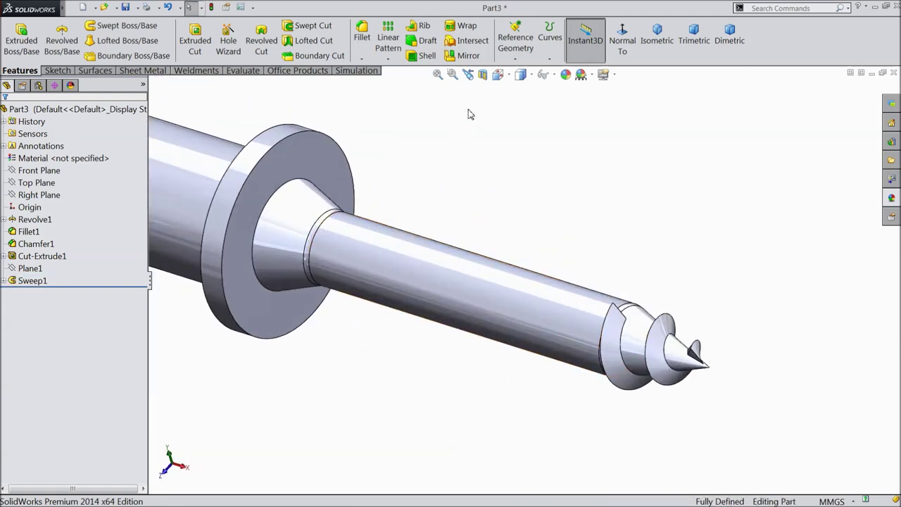
Create Plane2 parallel to the flange face through the thread's starting vertex.
left_click(516, 43)
left_click(521, 69)
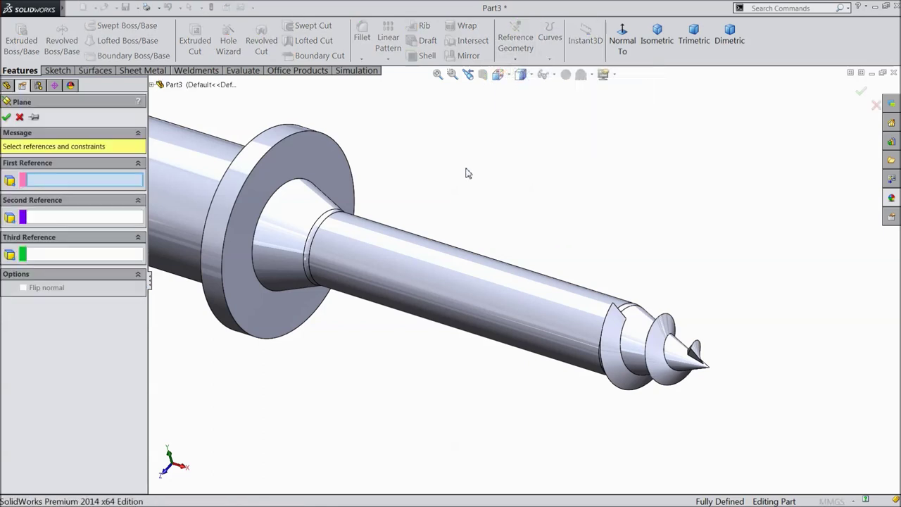
left_click(293, 162)
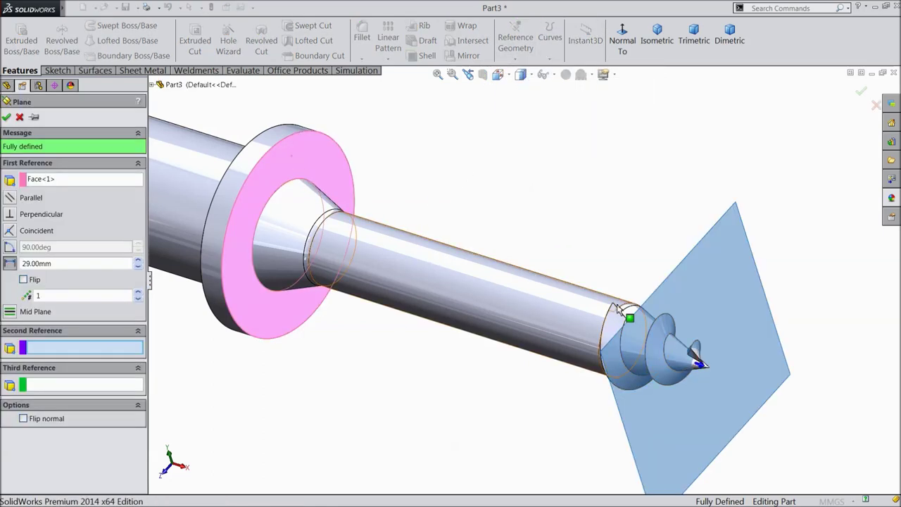
scroll(618, 310, "down", 3)
scroll(616, 312, "down", 2)
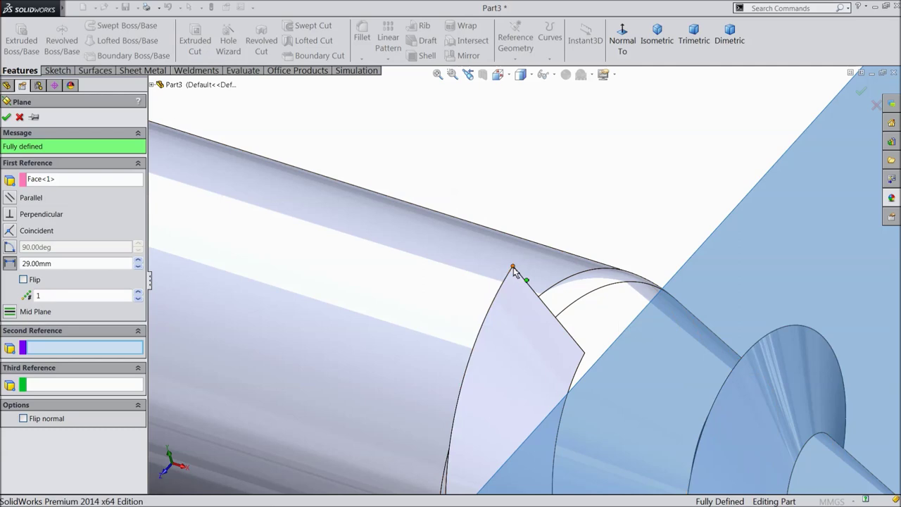
left_click(512, 273)
scroll(517, 281, "up", 4)
middle_click_drag(536, 299, 534, 285)
scroll(532, 282, "down", 3)
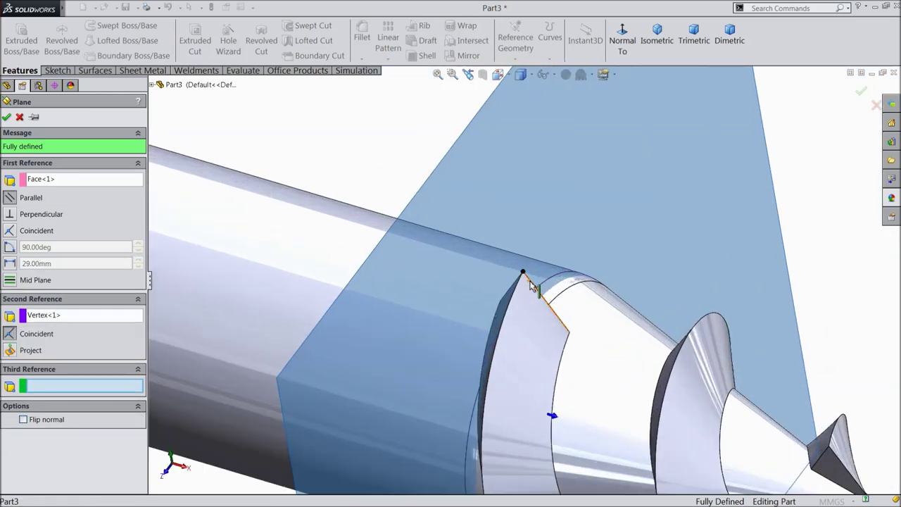
left_click(7, 117)
scroll(555, 306, "up", 3)
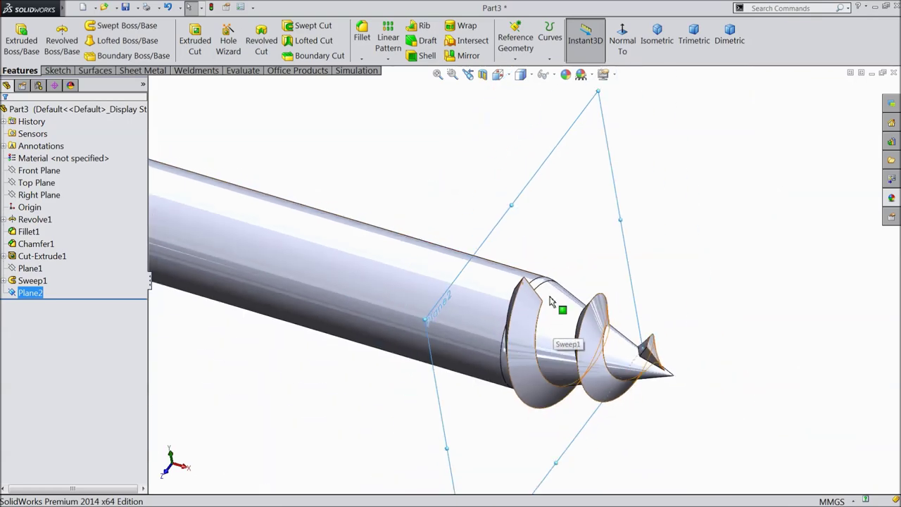
On Plane2, sketch a circle centred at the origin reaching the thread edge, radius about 2.94 mm.
left_click(57, 70)
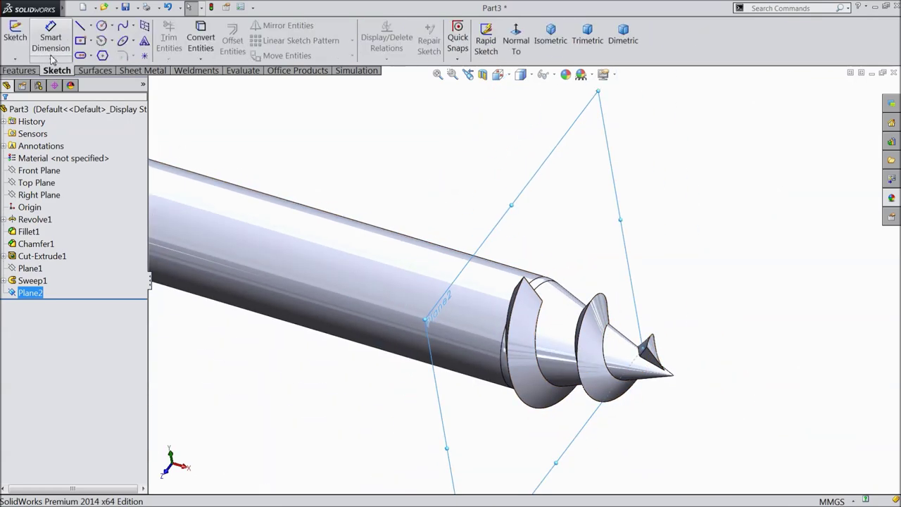
left_click(15, 40)
left_click(524, 44)
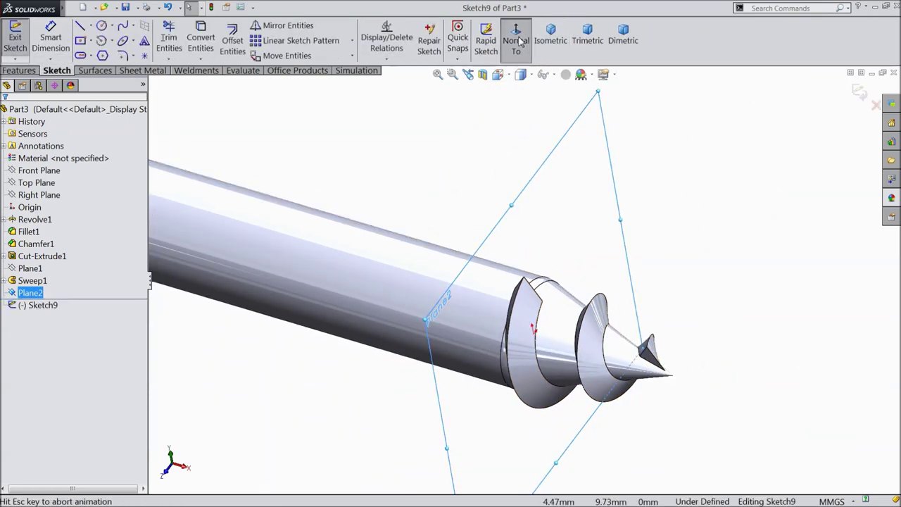
left_click(101, 26)
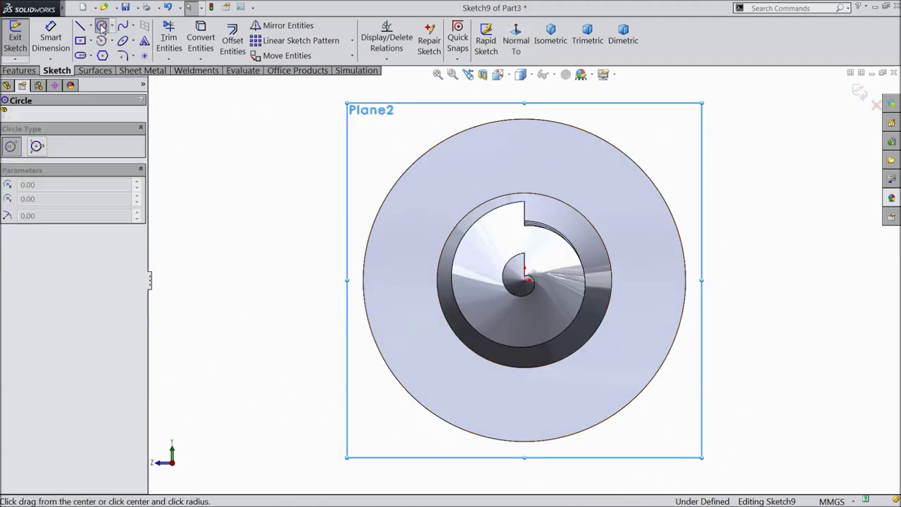
scroll(533, 294, "down", 4)
left_click(512, 274)
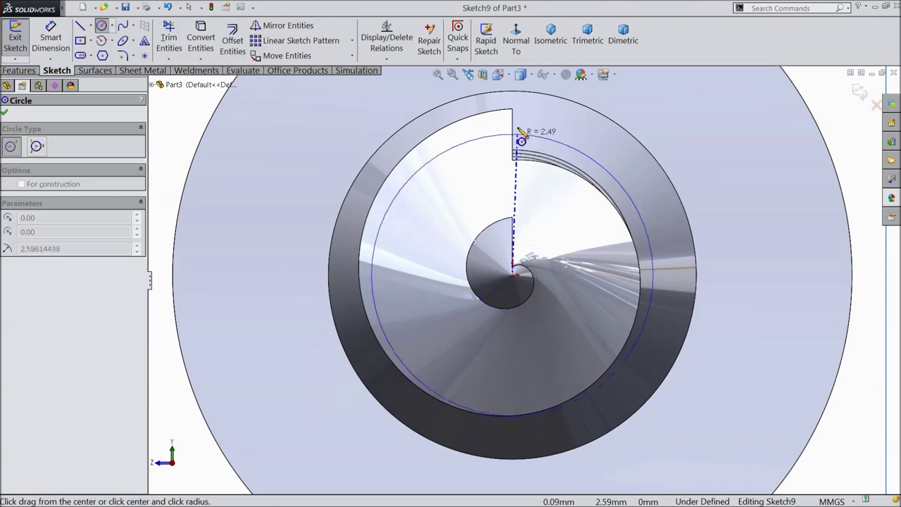
left_click(512, 110)
scroll(519, 124, "up", 6)
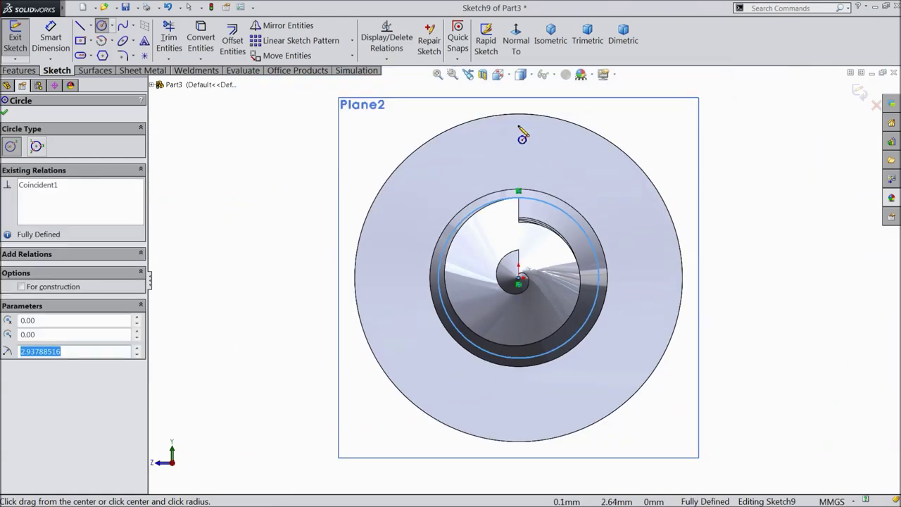
key("ctrl+shift+z")
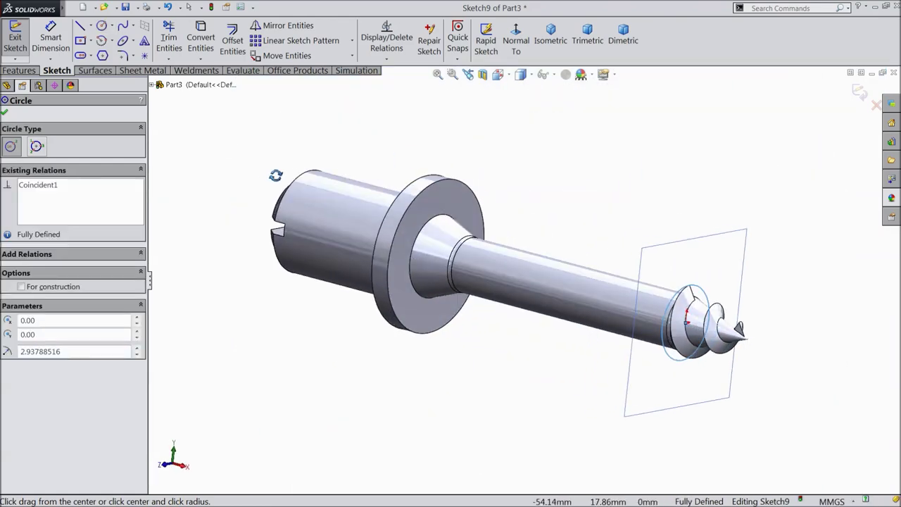
left_click(31, 71)
left_click(550, 39)
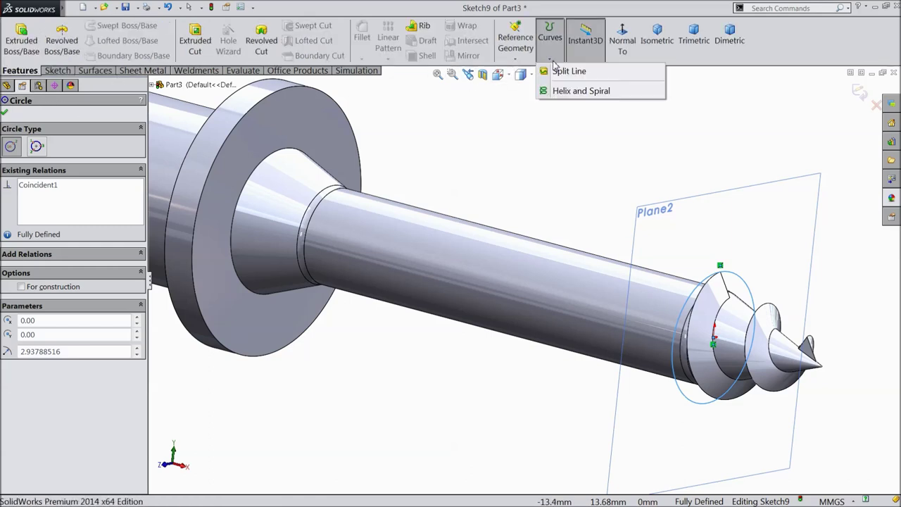
Create an untapered helix from the circle with 2.50 mm pitch and 9.3 revolutions.
left_click(584, 94)
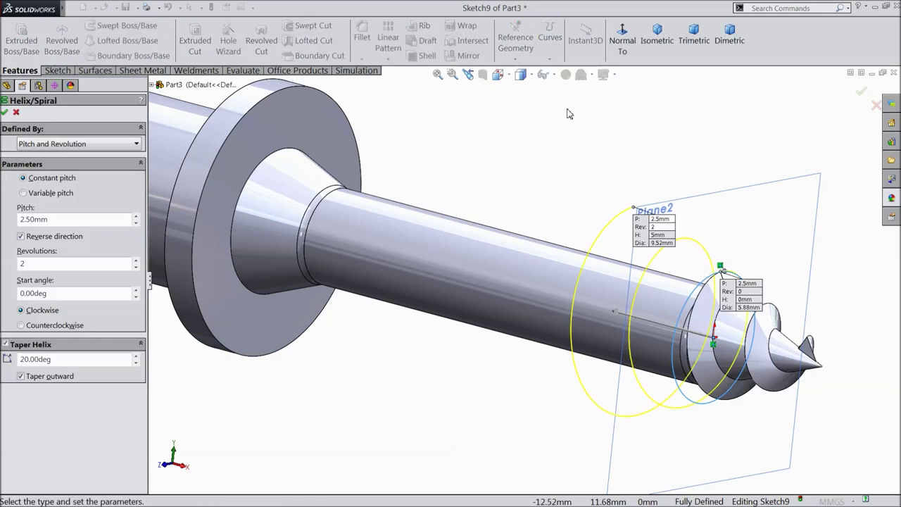
left_click(6, 344)
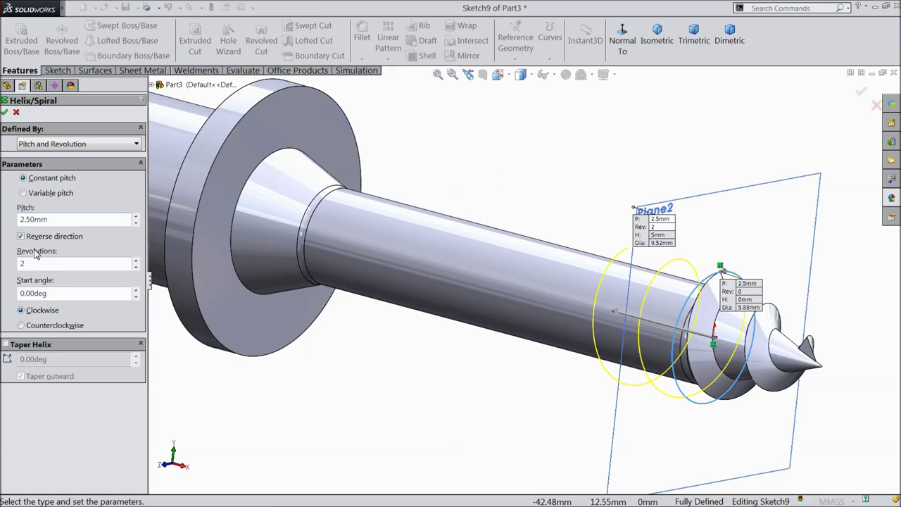
left_click_drag(32, 265, 19, 267)
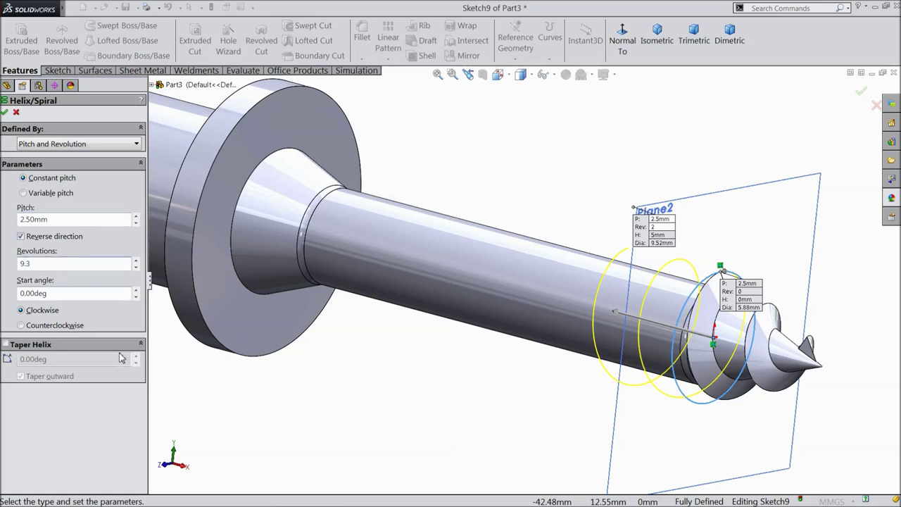
mouse_move(404, 376)
middle_mouse_down()
mouse_move(428, 385)
mouse_move(399, 383)
middle_mouse_up()
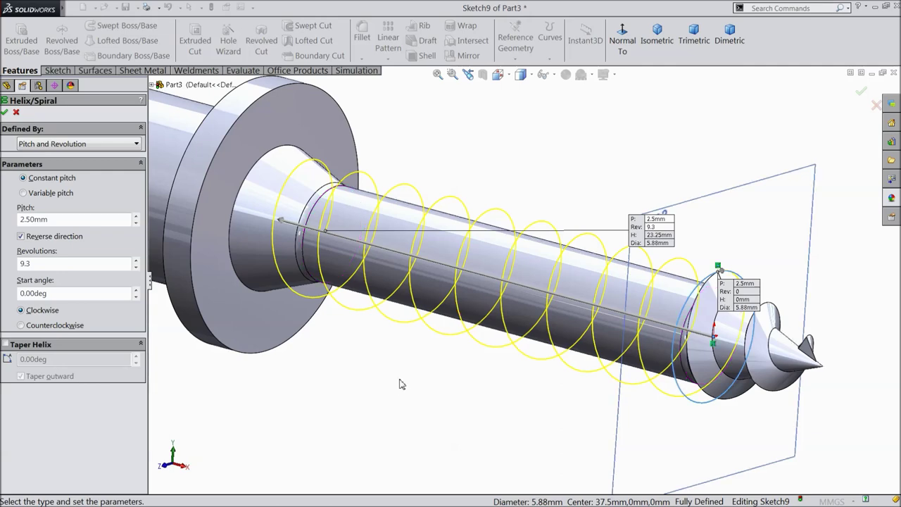
key("Return")
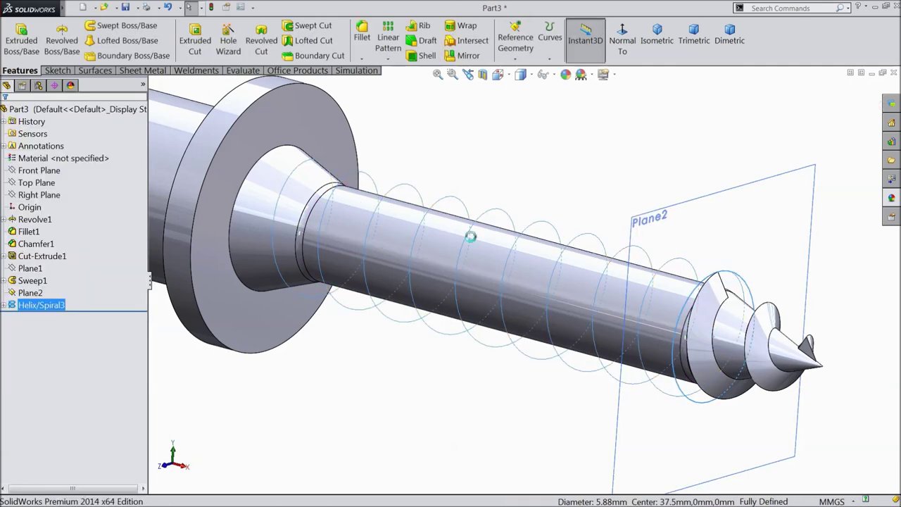
Start a new sketch on the Front Plane, viewed normal to it.
scroll(698, 361, "up", 4)
middle_click_drag(549, 372, 552, 402)
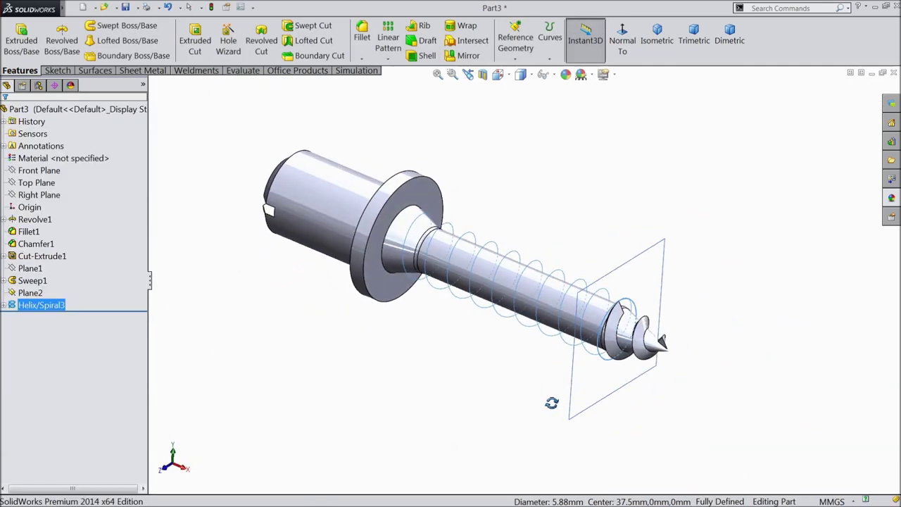
scroll(629, 303, "down", 4)
key("Escape")
middle_click_drag(598, 263, 545, 300)
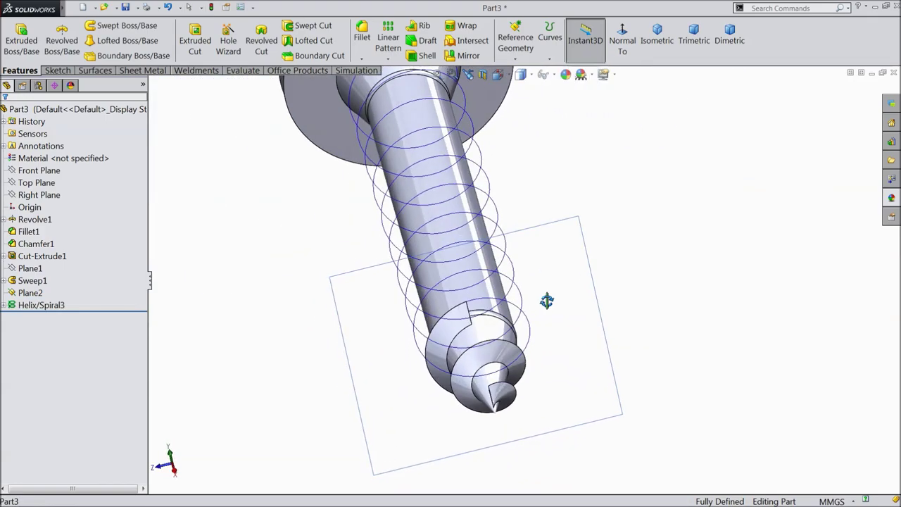
left_click(40, 170)
middle_click_drag(173, 253, 148, 237)
left_click(41, 172)
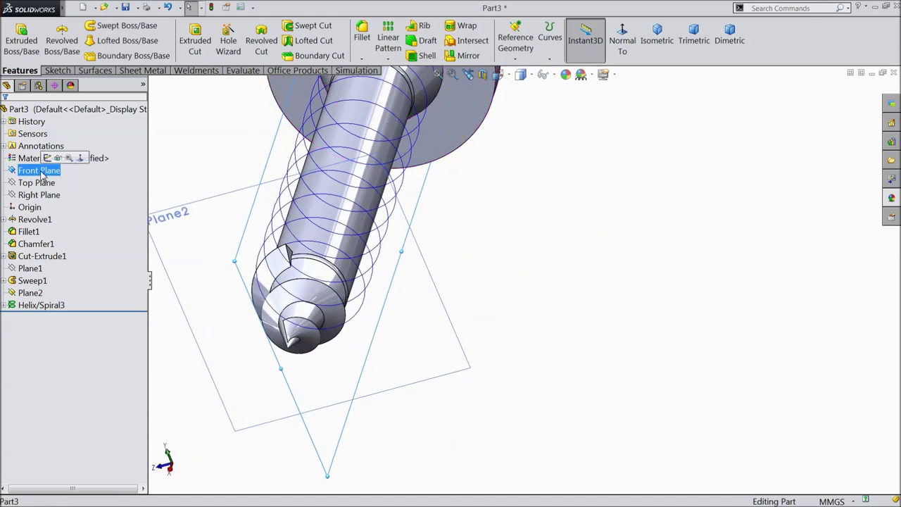
left_click(17, 157)
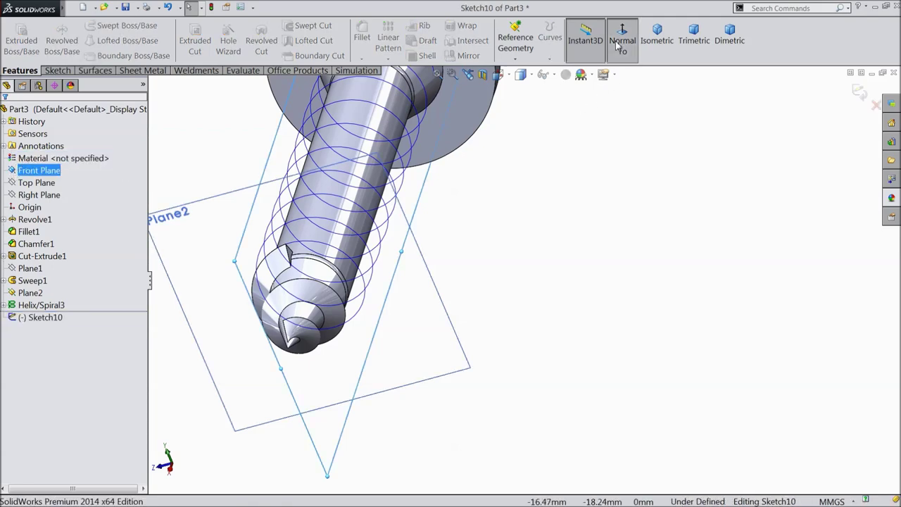
left_click(619, 42)
scroll(645, 201, "down", 5)
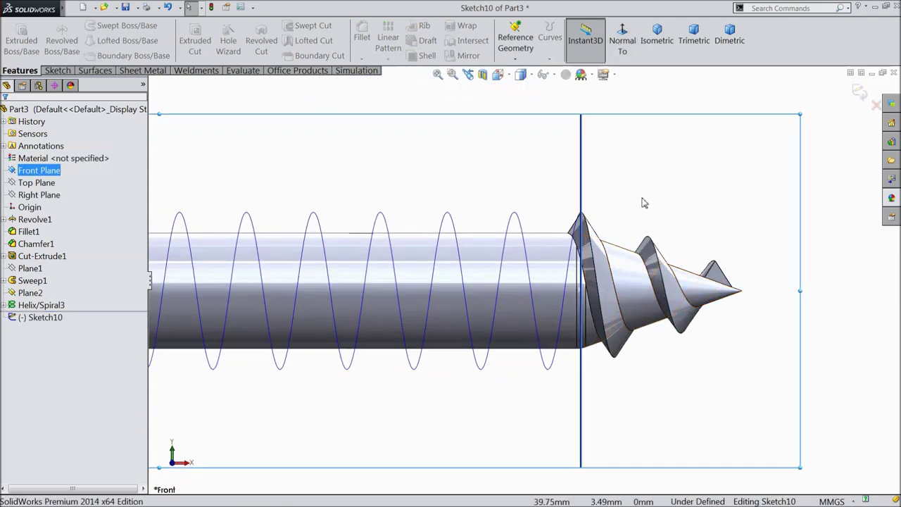
Convert the Sweep1 thread's triangular end face into the sketch and close it.
middle_click_drag(628, 203, 493, 275)
scroll(671, 203, "down", 3)
left_click(535, 268)
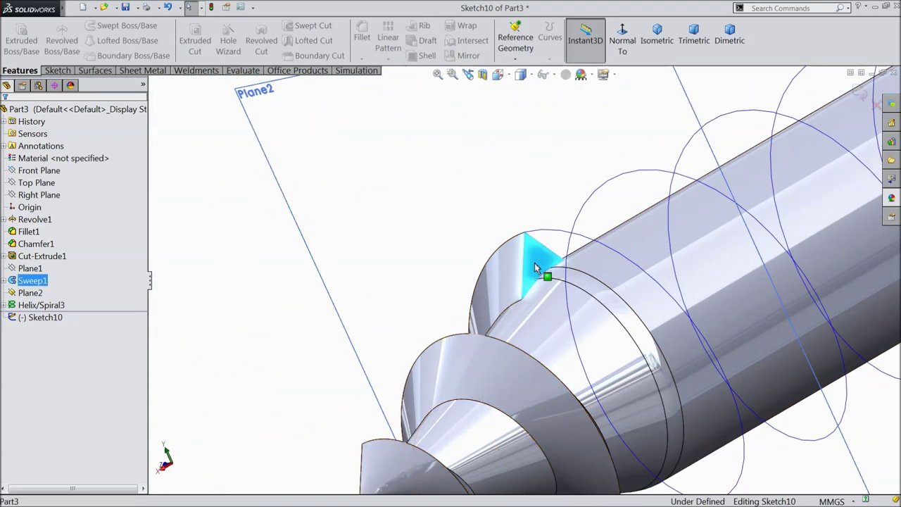
left_click(58, 70)
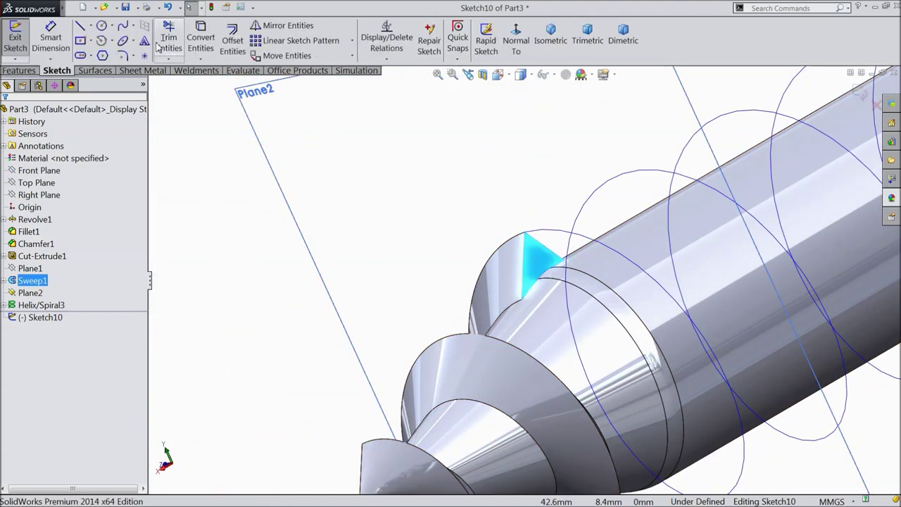
left_click(201, 42)
scroll(411, 214, "up", 3)
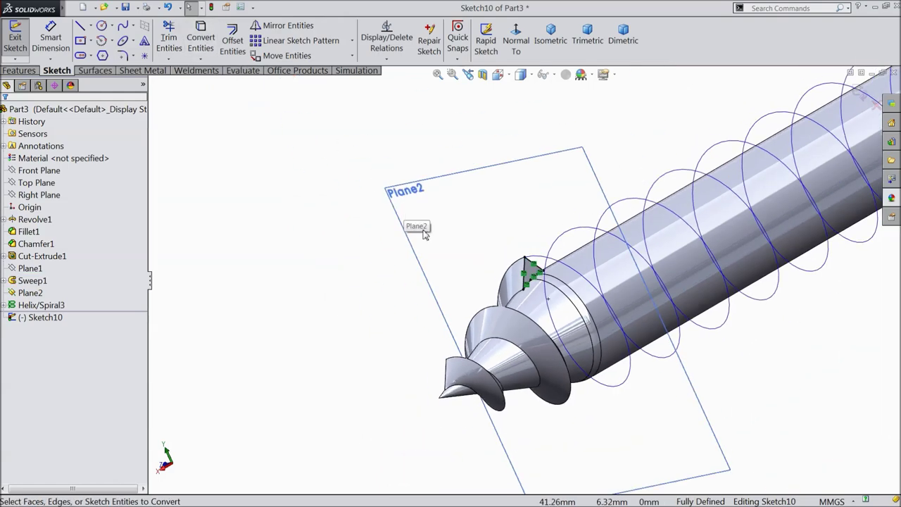
middle_click_drag(415, 227, 450, 252)
scroll(593, 302, "down", 5)
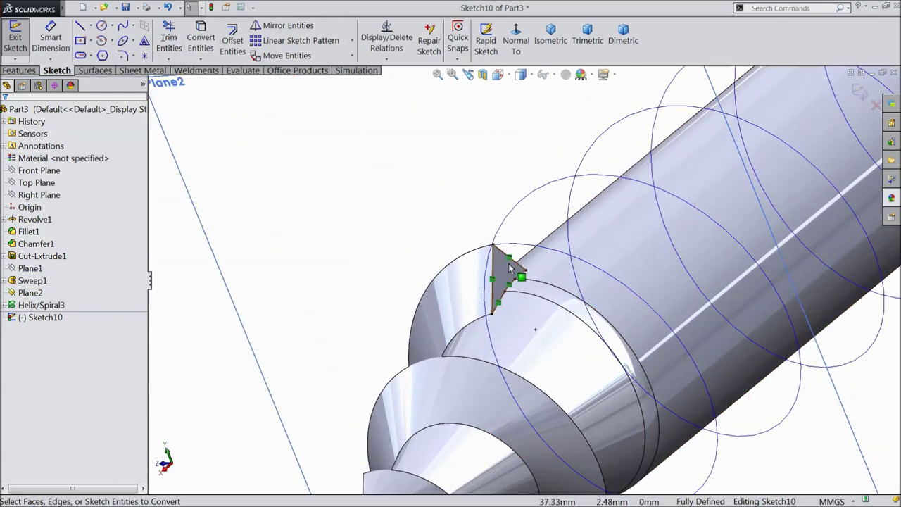
left_click(20, 72)
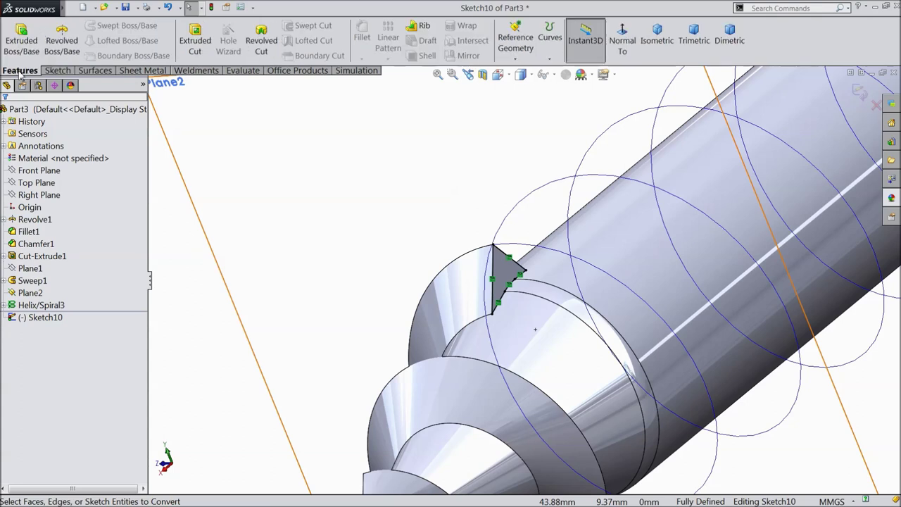
left_click(860, 92)
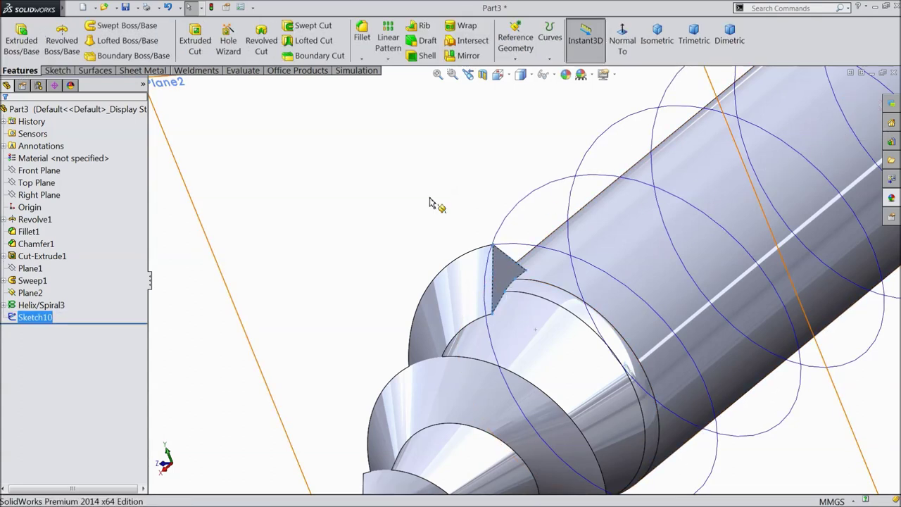
Sweep the Sketch10 triangle profile along Helix/Spiral3 to create the Sweep2 thread on the shank.
left_click(121, 28)
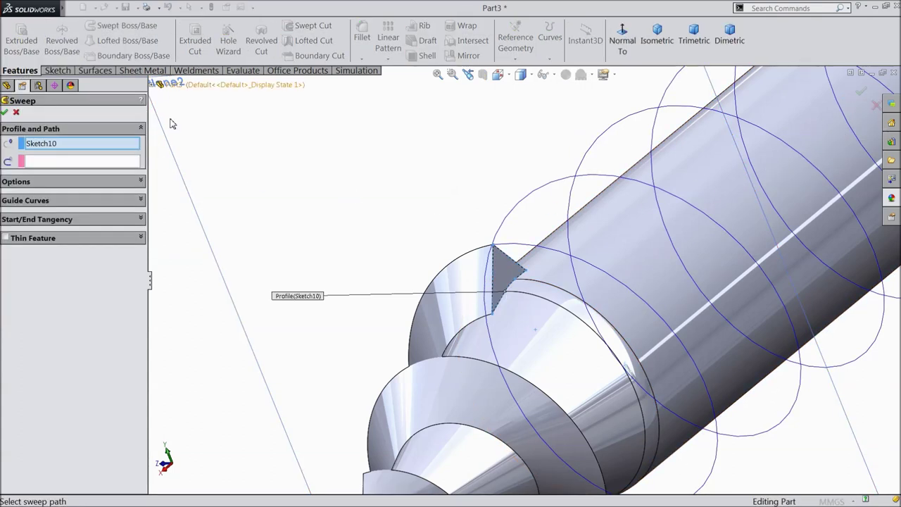
left_click(100, 162)
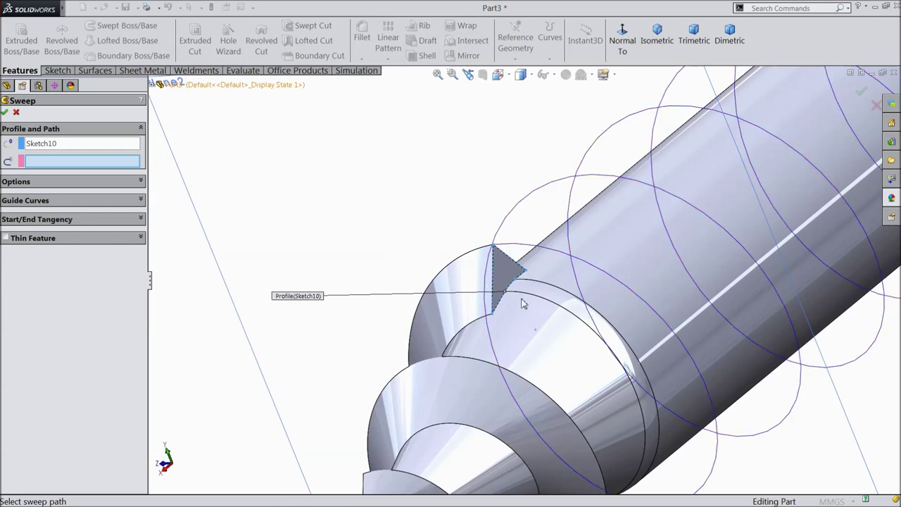
left_click(517, 248)
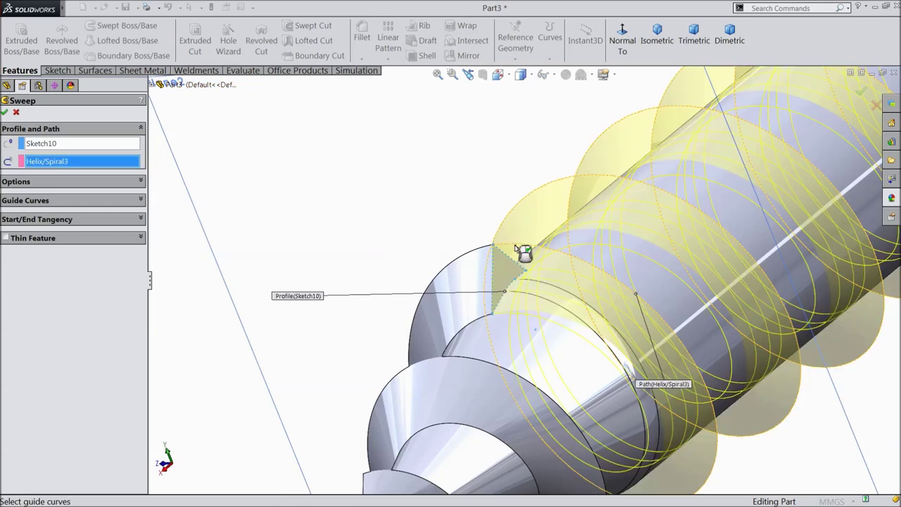
scroll(410, 255, "up", 10)
middle_click_drag(397, 276, 539, 316)
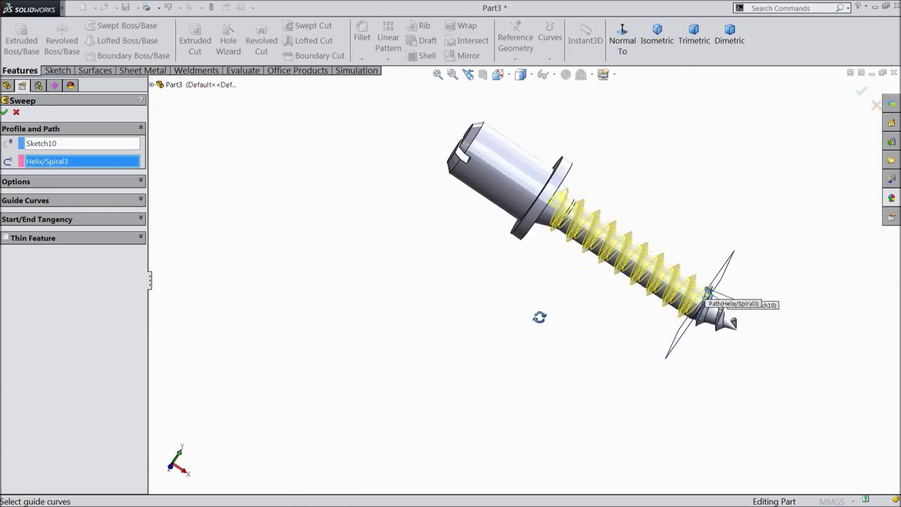
scroll(619, 239, "down", 3)
scroll(592, 218, "down", 2)
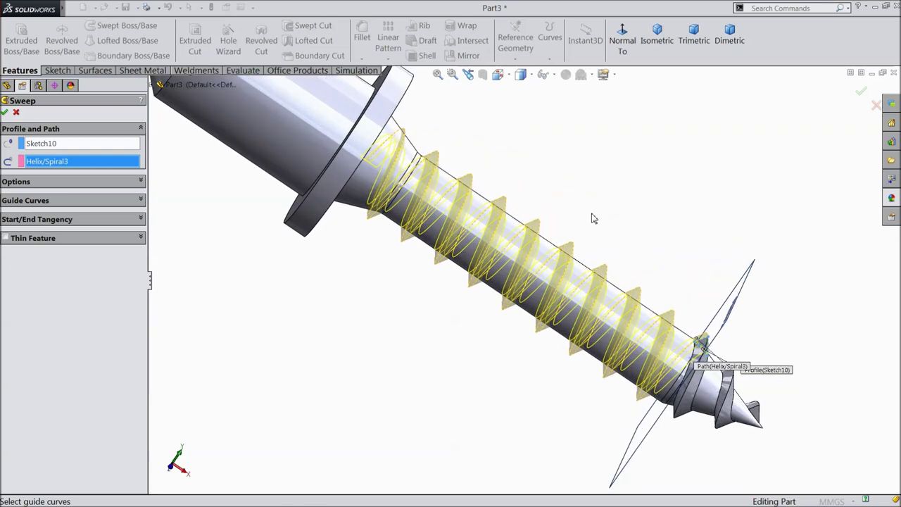
left_click(6, 113)
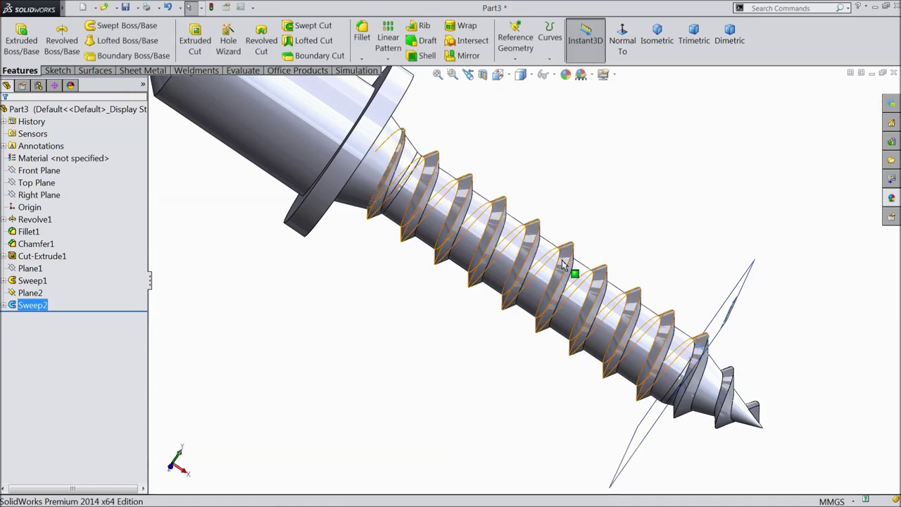
Hide Plane2 in the model view.
scroll(707, 281, "down", 3)
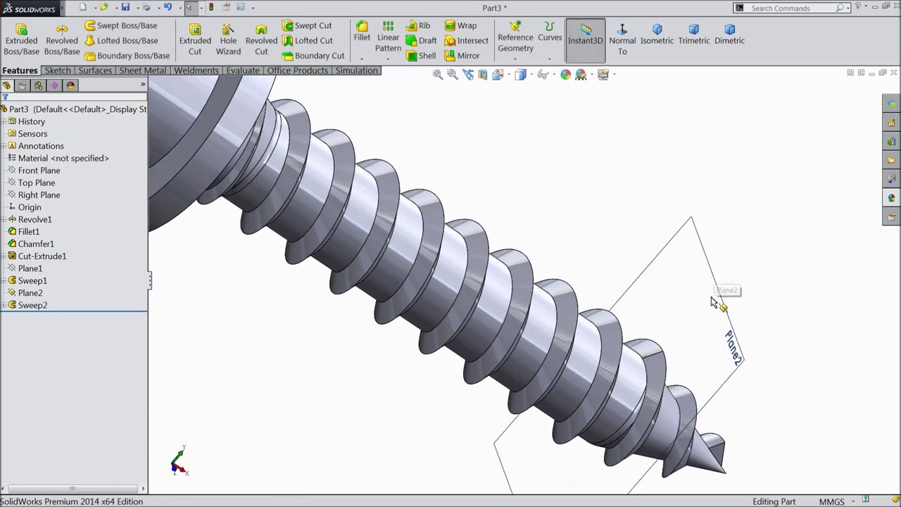
left_click(732, 345)
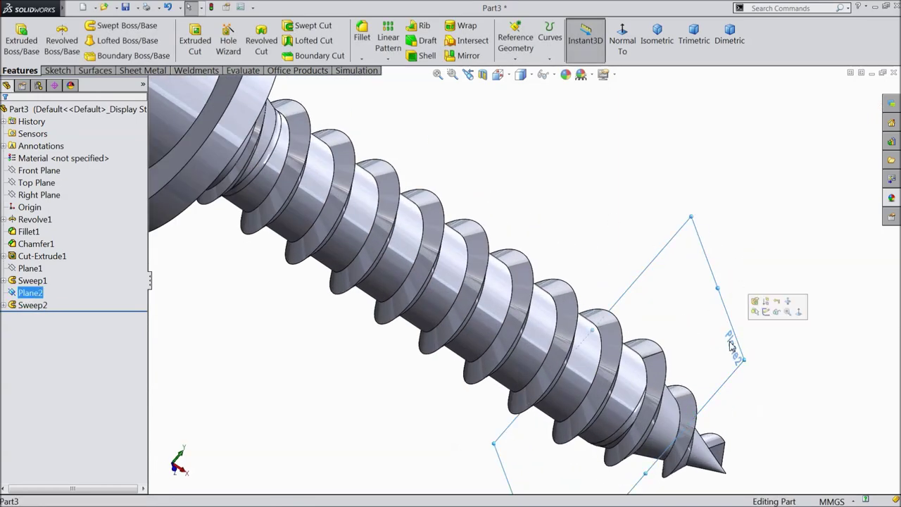
left_click(778, 314)
Inspect the new thread, then select the flat end face of the screw head.
scroll(704, 296, "up", 5)
middle_click_drag(657, 277, 441, 382)
scroll(420, 211, "down", 3)
middle_click_drag(421, 211, 436, 312)
middle_click_drag(352, 263, 337, 331)
scroll(331, 368, "down", 3)
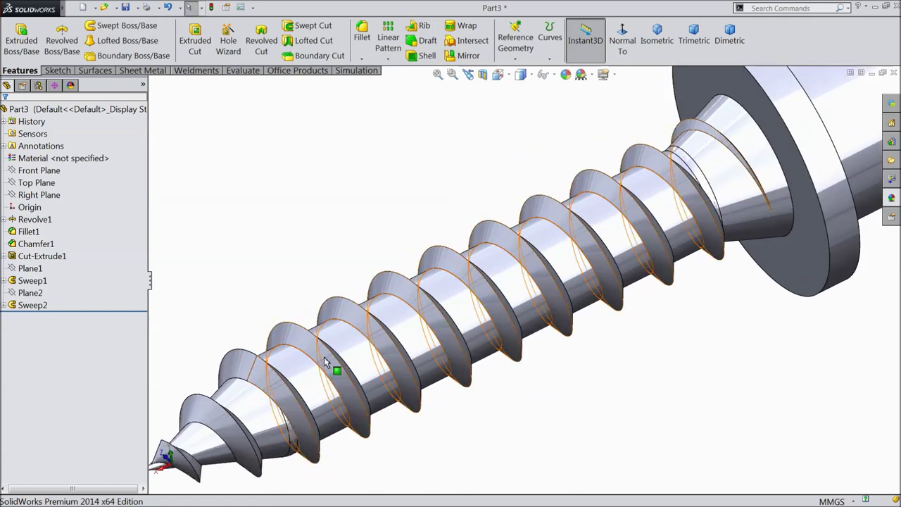
scroll(325, 362, "up", 1)
scroll(324, 361, "up", 3)
scroll(748, 145, "down", 3)
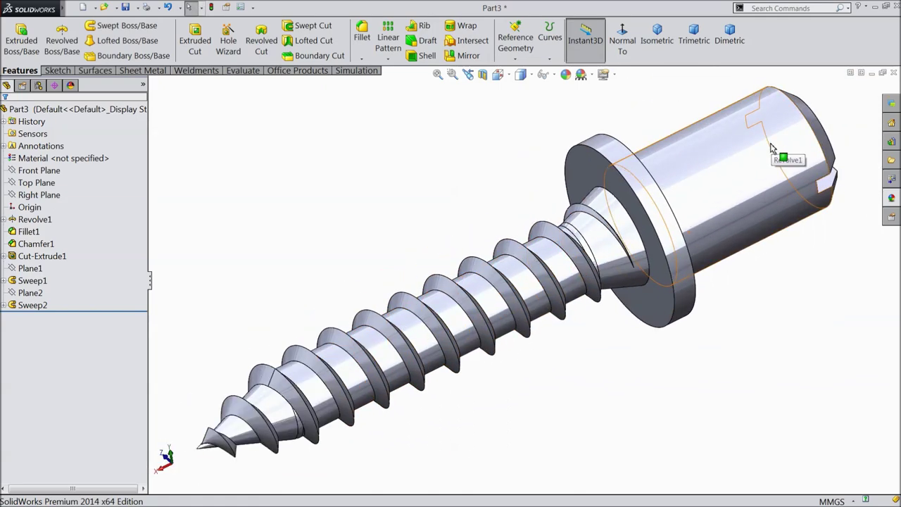
middle_click_drag(713, 195, 714, 141)
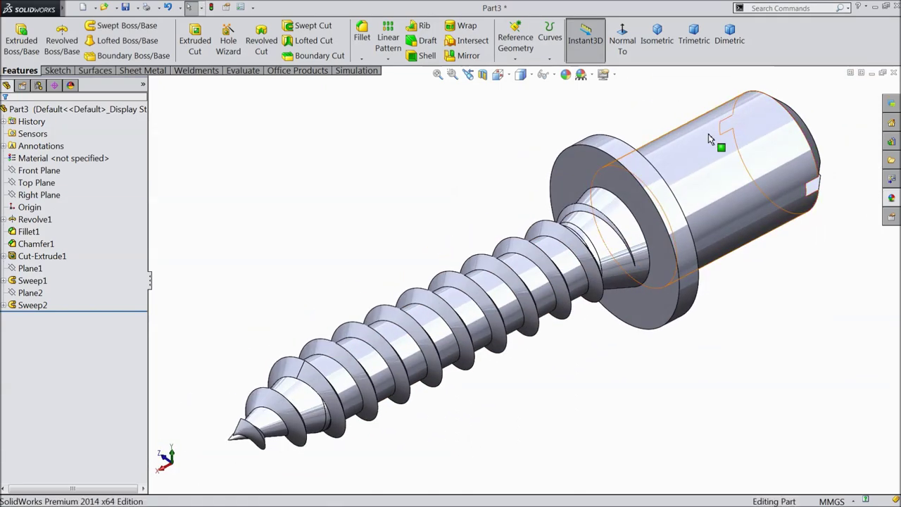
left_click(706, 223)
middle_click_drag(706, 223, 640, 282)
scroll(640, 282, "up", 1)
scroll(605, 288, "down", 4)
left_click(595, 279)
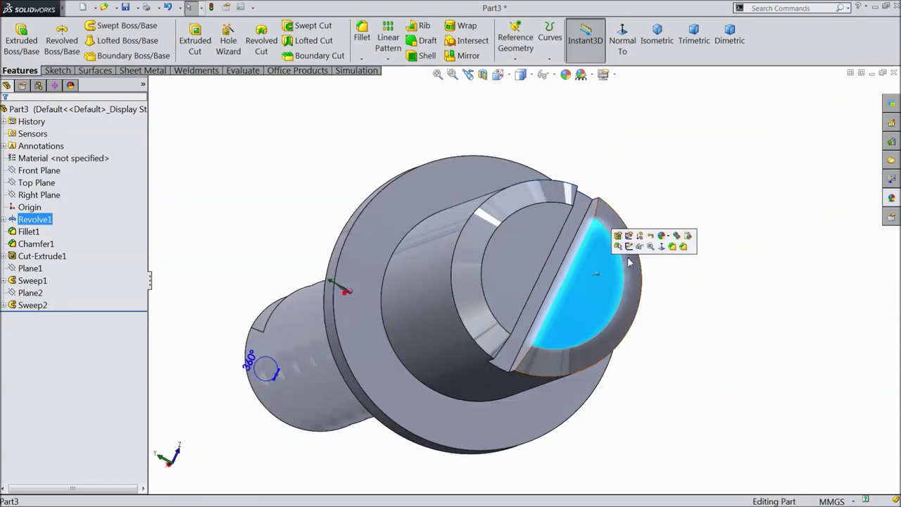
Start a sketch on the head's end face and draw a circle centred on the origin.
left_click(629, 247)
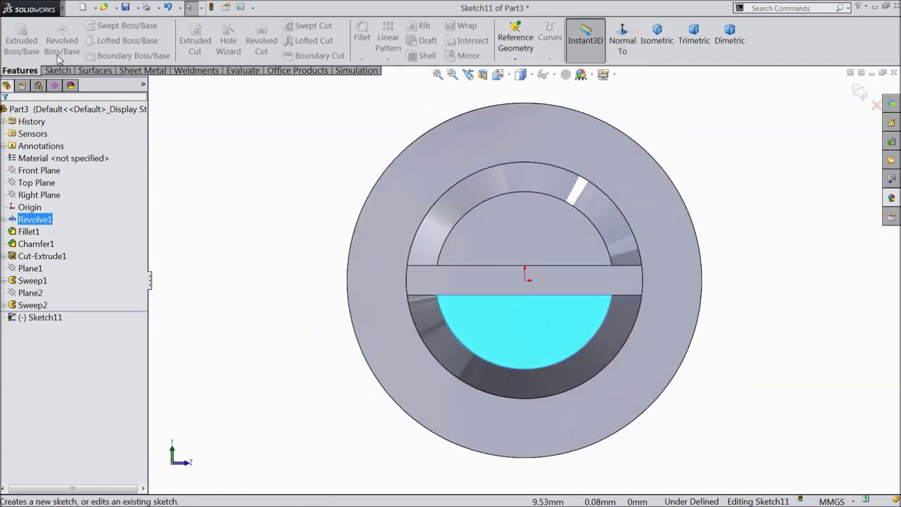
left_click(58, 70)
left_click(102, 26)
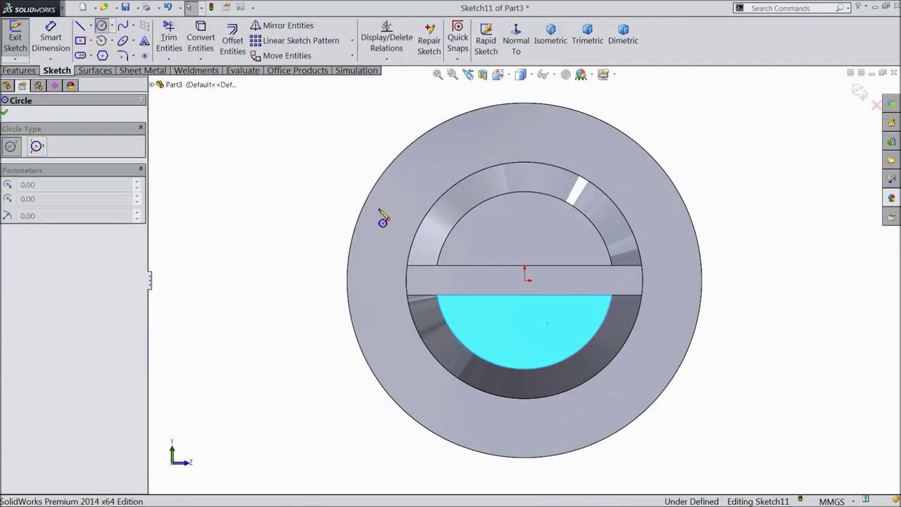
left_click(525, 280)
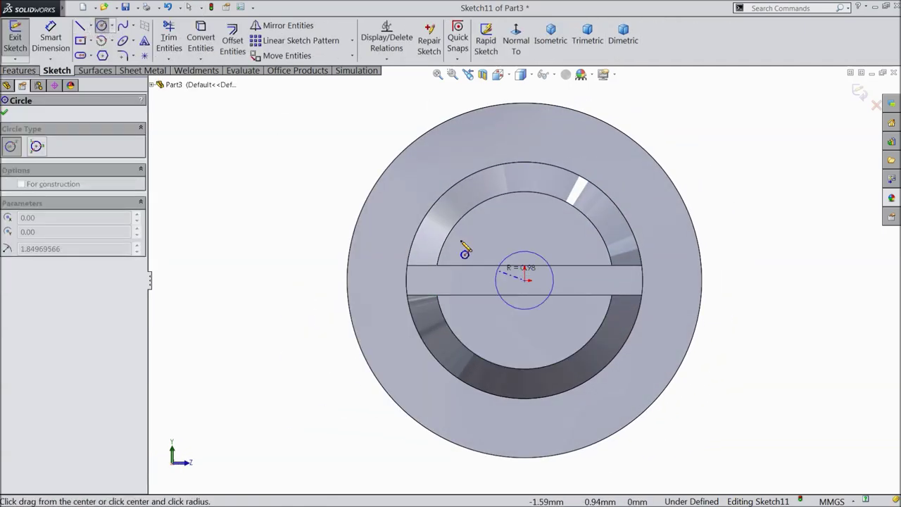
left_click(407, 203)
Dimension the circle's diameter to 6.647 mm.
left_click(51, 39)
left_click(383, 274)
left_click(267, 276)
type("6.6")
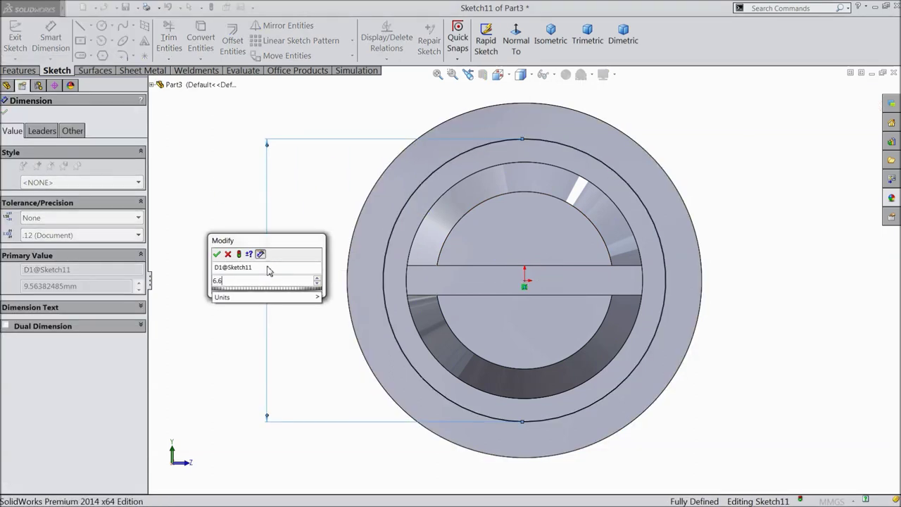
type("47")
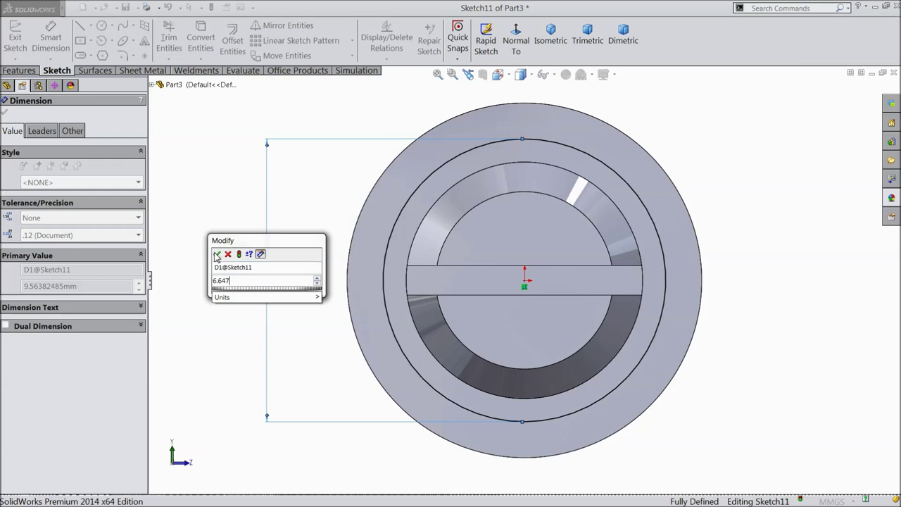
left_click(217, 253)
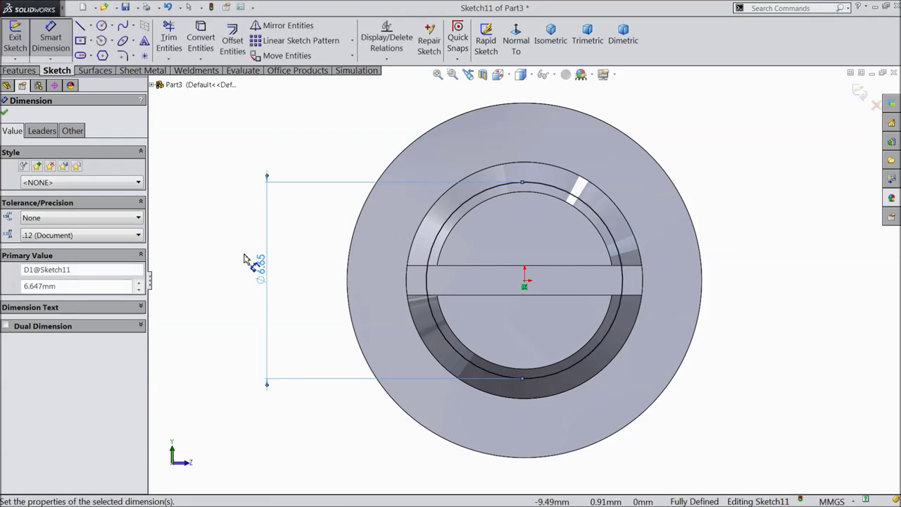
left_click(51, 39)
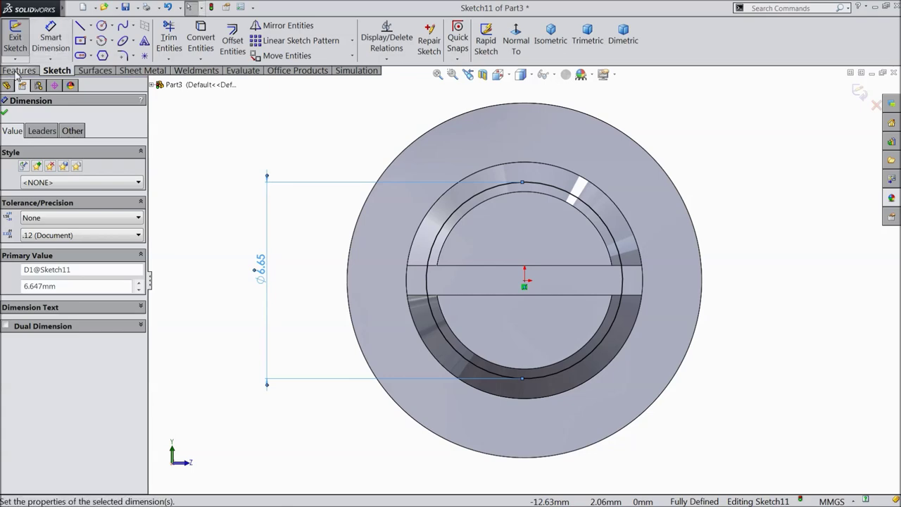
left_click(19, 70)
left_click(550, 35)
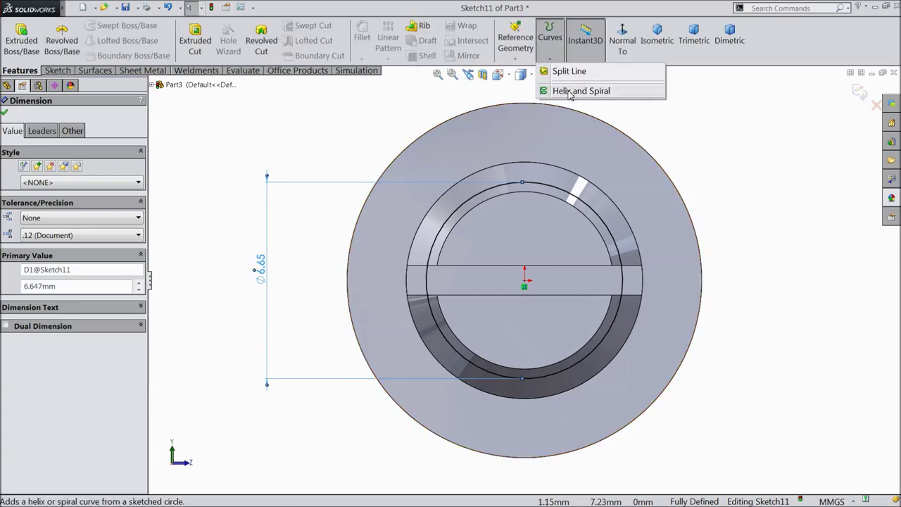
Start a Pitch and Revolution helix on Sketch11's circle: 1.25 mm pitch, 9 revolutions.
left_click(583, 89)
middle_click_drag(466, 188, 535, 288)
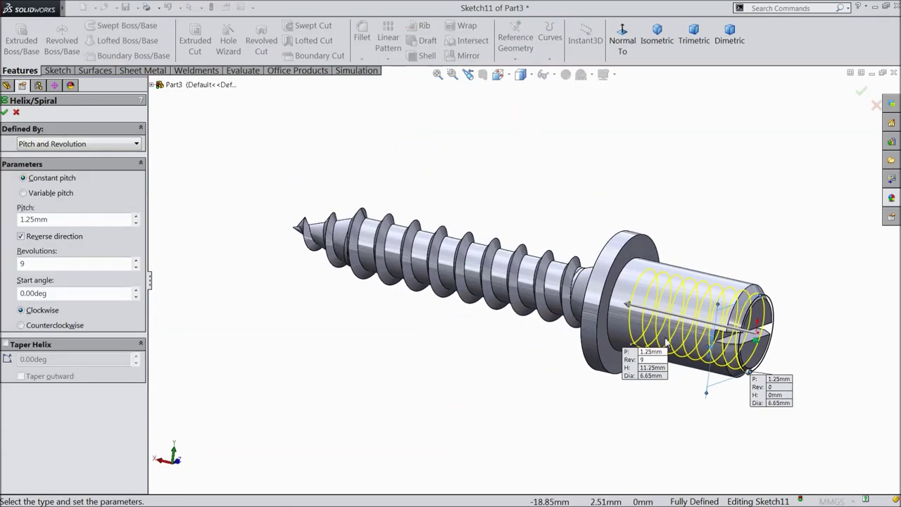
scroll(735, 320, "down", 3)
left_click(51, 144)
left_click(51, 154)
left_click(49, 221)
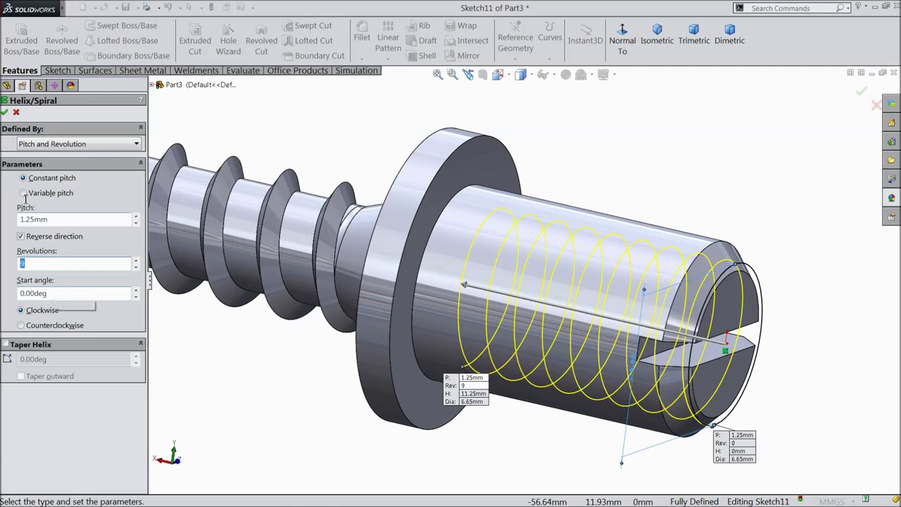
Create Helix/Spiral4 with 1.25 mm pitch and 9 revolutions, then select the Front Plane.
key("Return")
key("f")
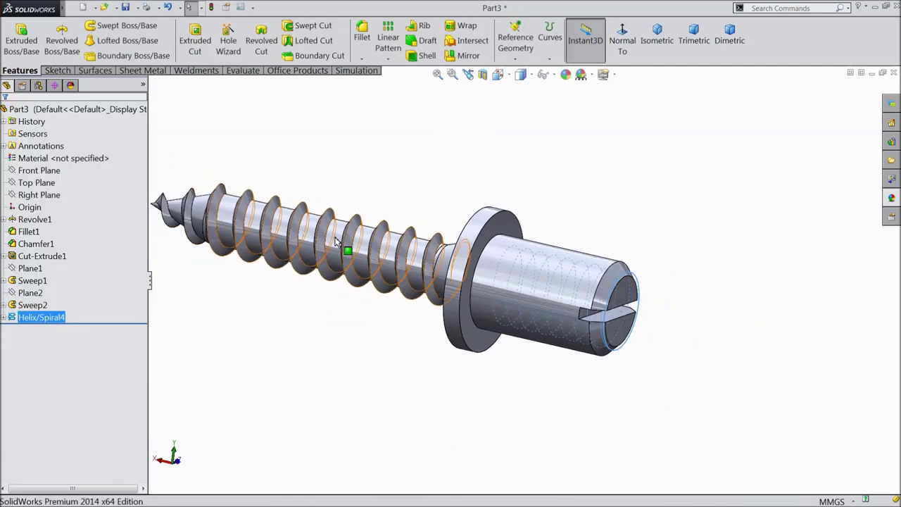
left_click(39, 170)
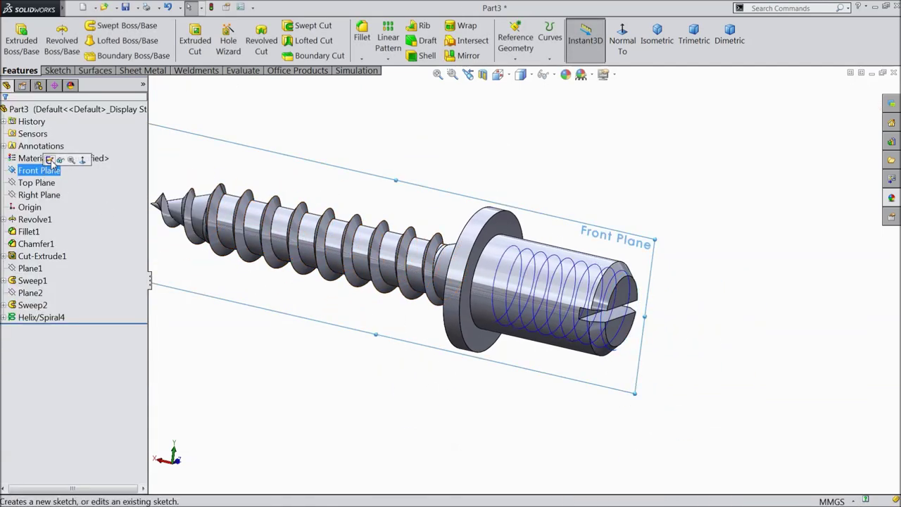
Start a new sketch on the Front Plane, viewed normal to it and zoomed in.
left_click(51, 161)
left_click(622, 40)
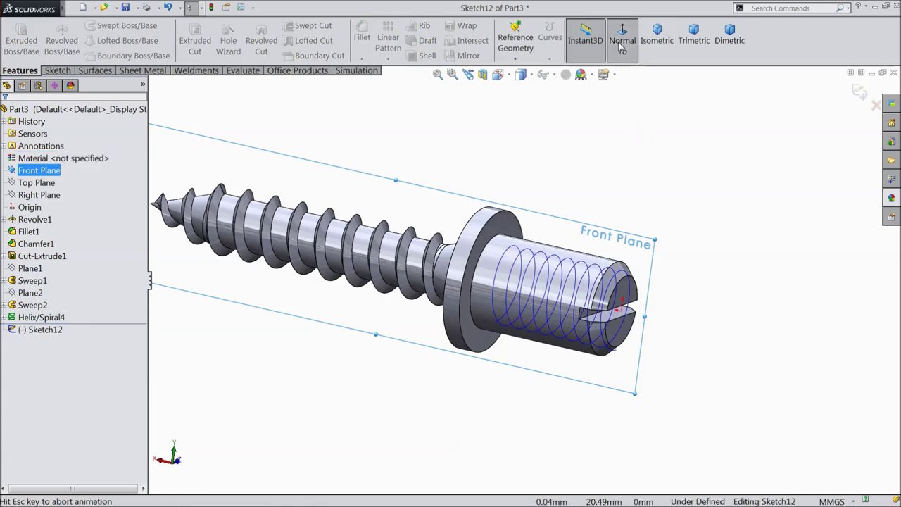
scroll(331, 315, "down", 10)
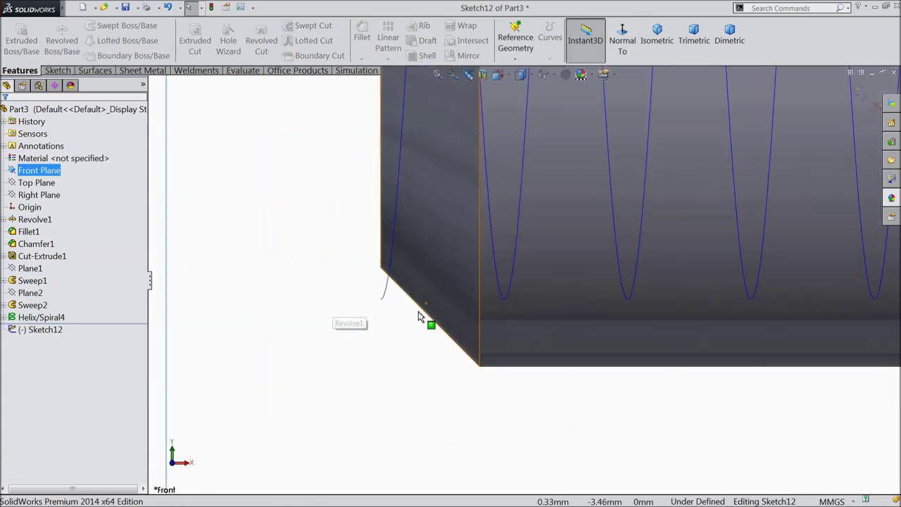
left_click(57, 70)
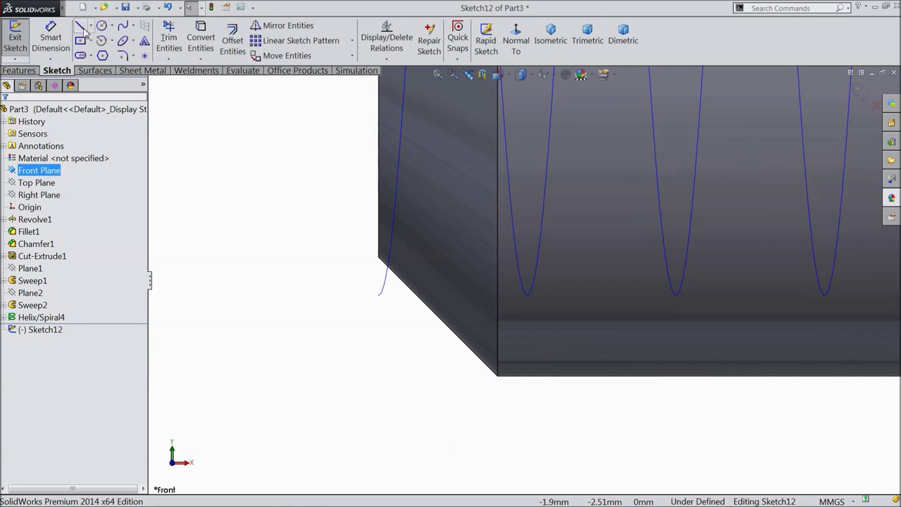
Draw a triangle near the screw head's corner plus a line from base midpoint to apex.
left_click(81, 26)
left_click(364, 314)
left_click(310, 403)
left_click(408, 403)
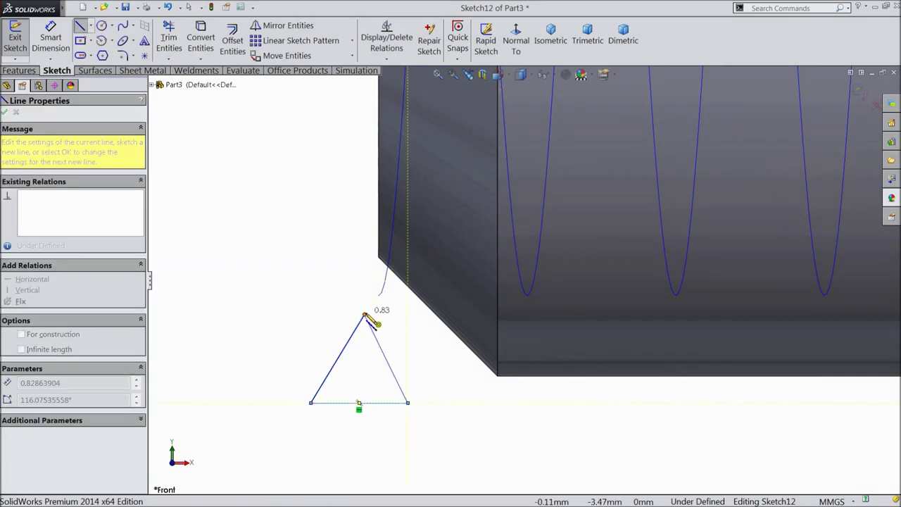
left_click(364, 315)
left_click(359, 403)
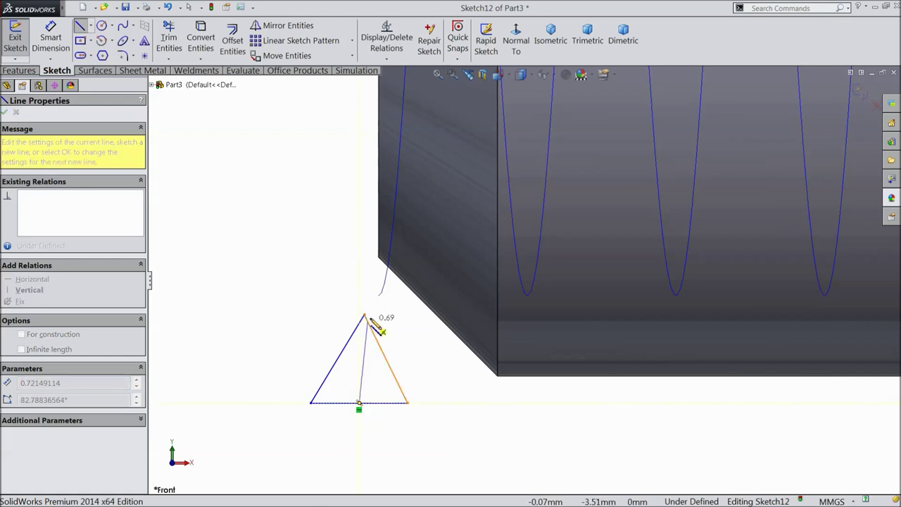
right_click(316, 183)
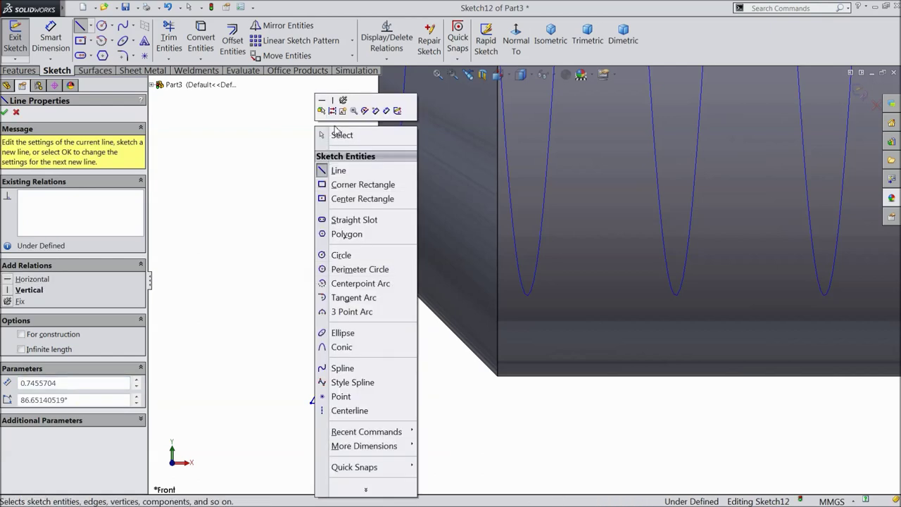
left_click(342, 135)
Make the midpoint-to-apex line vertical and convert it to construction geometry.
scroll(363, 394, "down", 3)
left_click(359, 337)
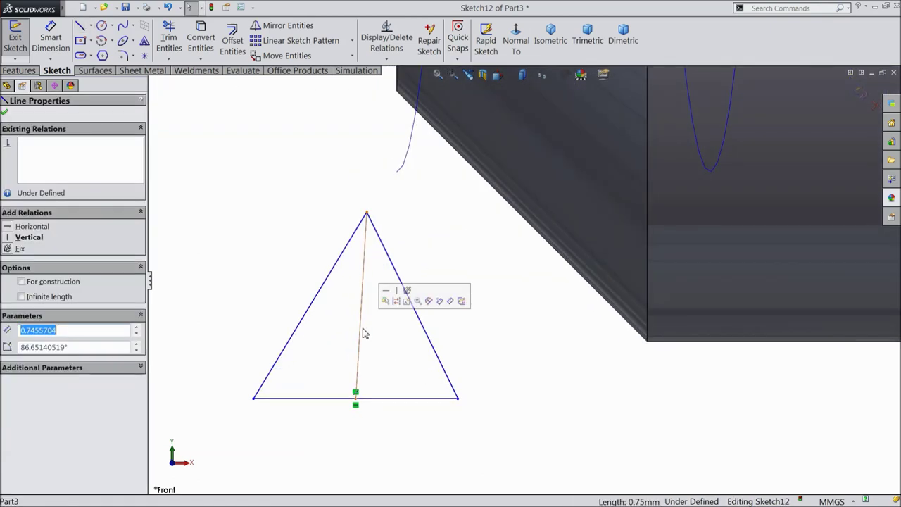
left_click(399, 294)
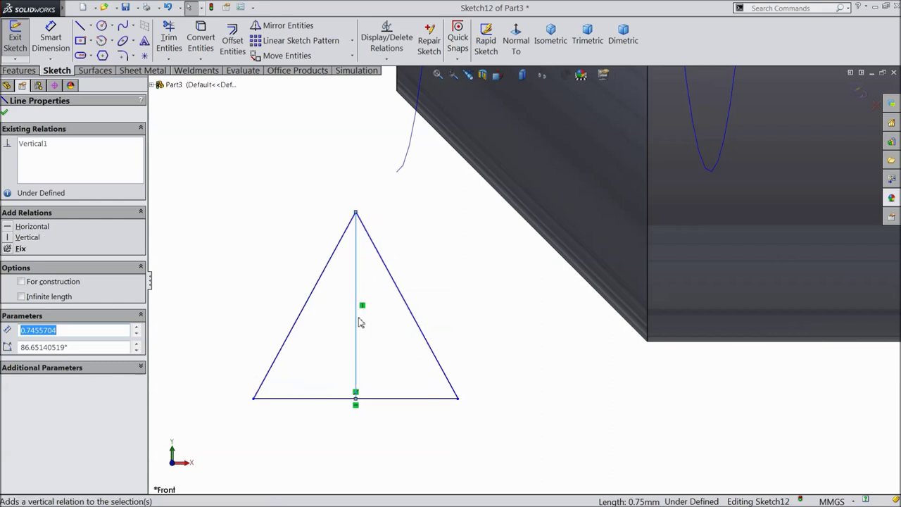
left_click(401, 280)
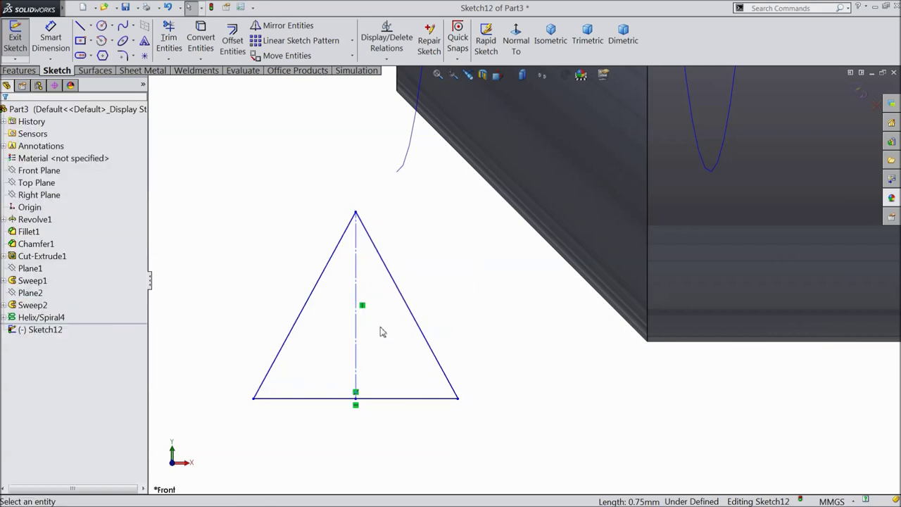
left_click(50, 38)
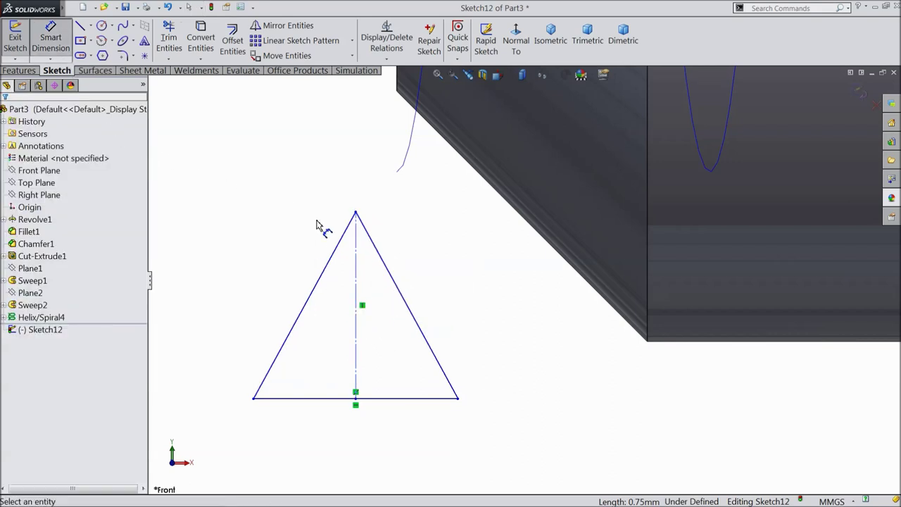
Dimension the triangle 0.99 mm tall with a 60° apex angle.
left_click(355, 213)
left_click(400, 399)
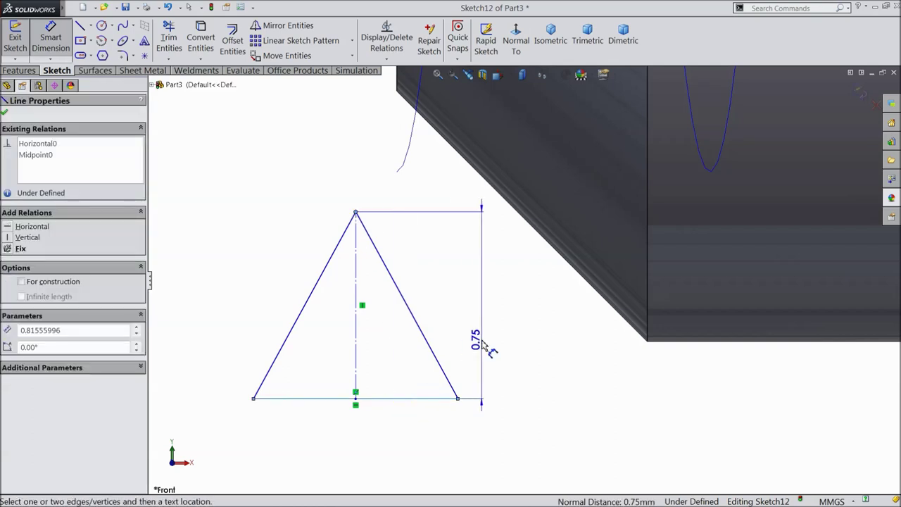
left_click(504, 345)
type("0.994")
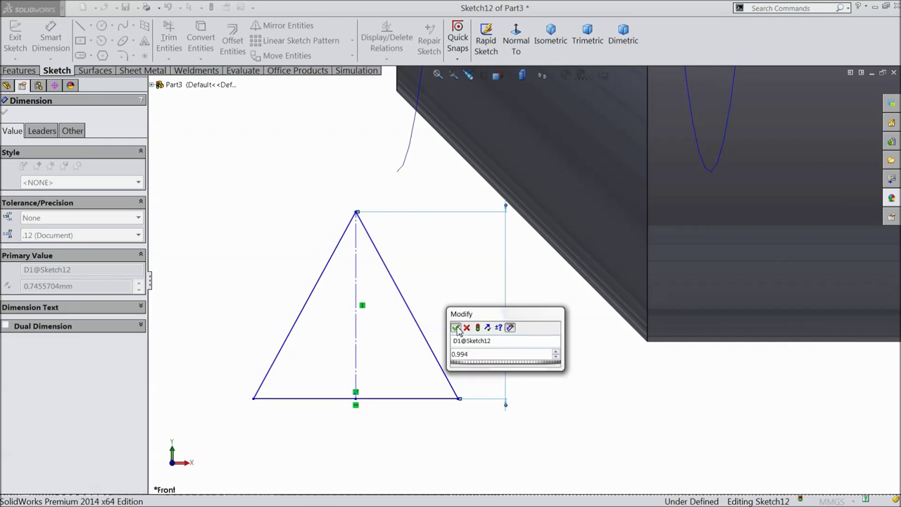
left_click(456, 328)
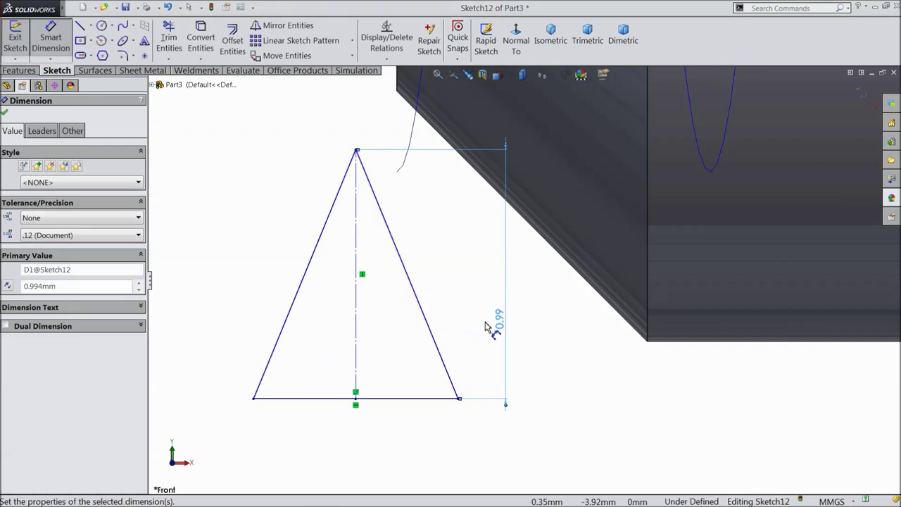
left_click(302, 287)
left_click(415, 293)
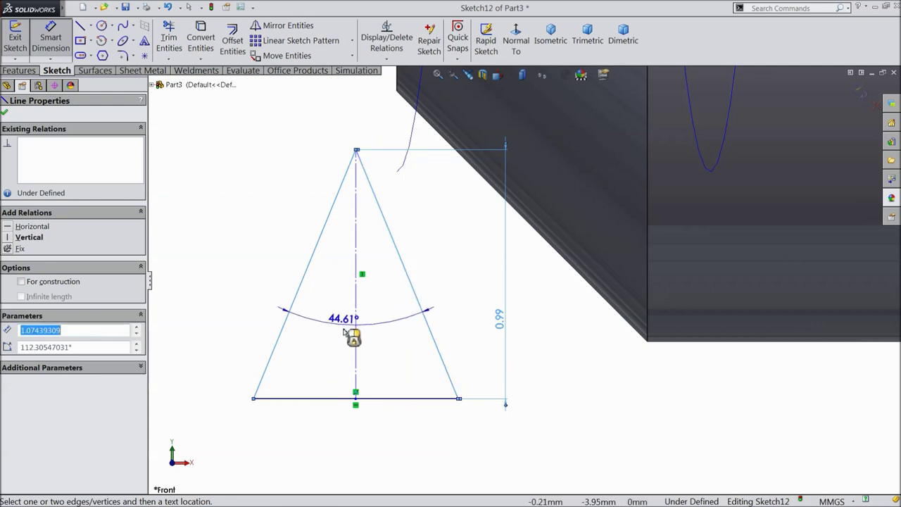
left_click(354, 336)
type("60")
left_click(296, 321)
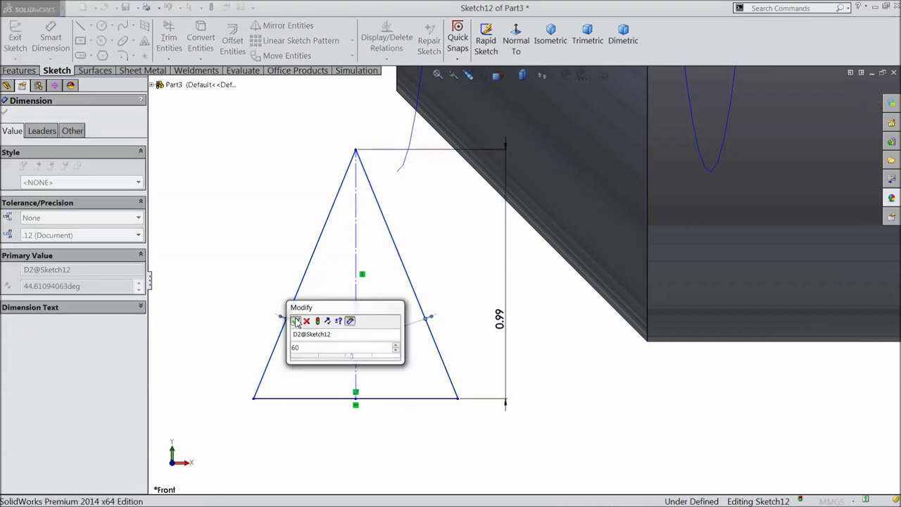
left_click(4, 113)
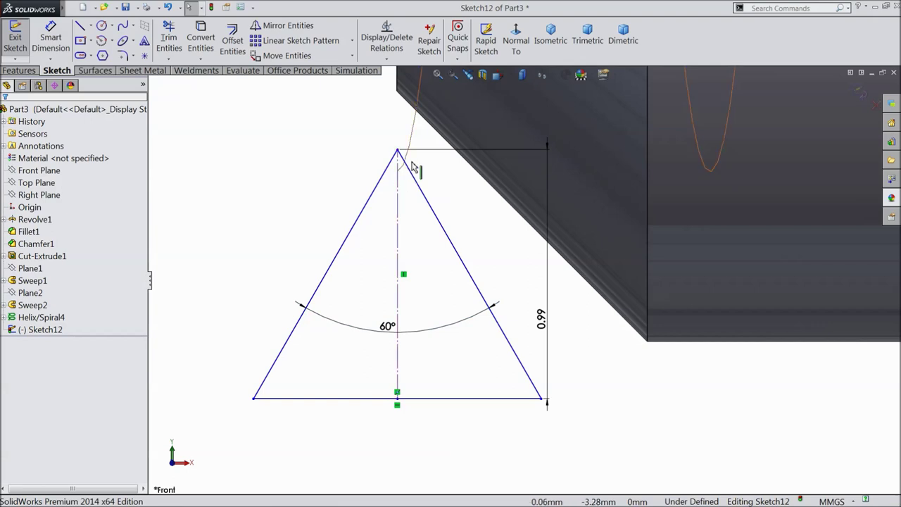
Pierce the triangle's apex onto the helix and exit Sketch12.
left_click(398, 150)
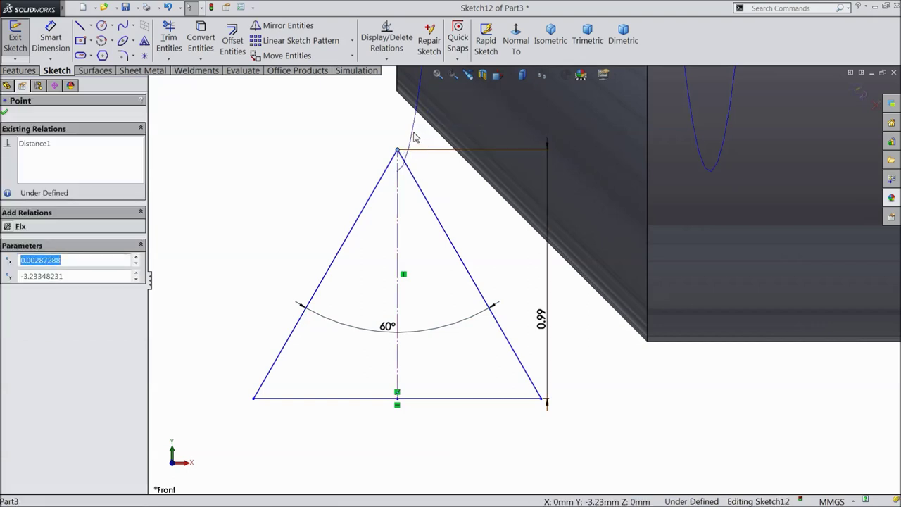
left_click(415, 136, "ctrl")
left_click(449, 93)
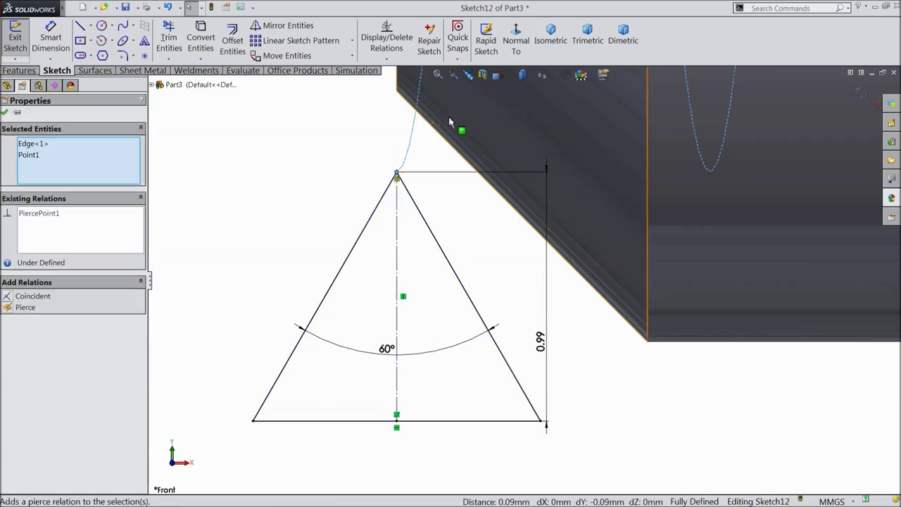
left_click(4, 112)
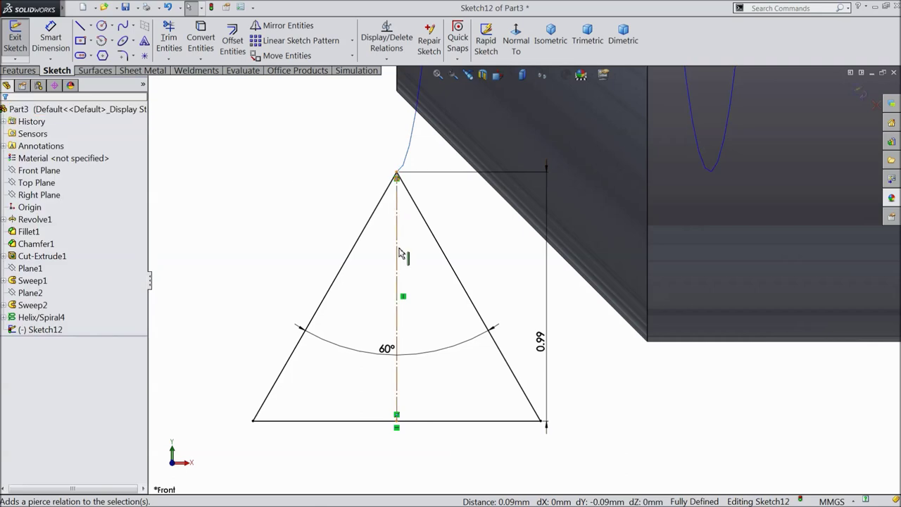
left_click(860, 92)
left_click(26, 73)
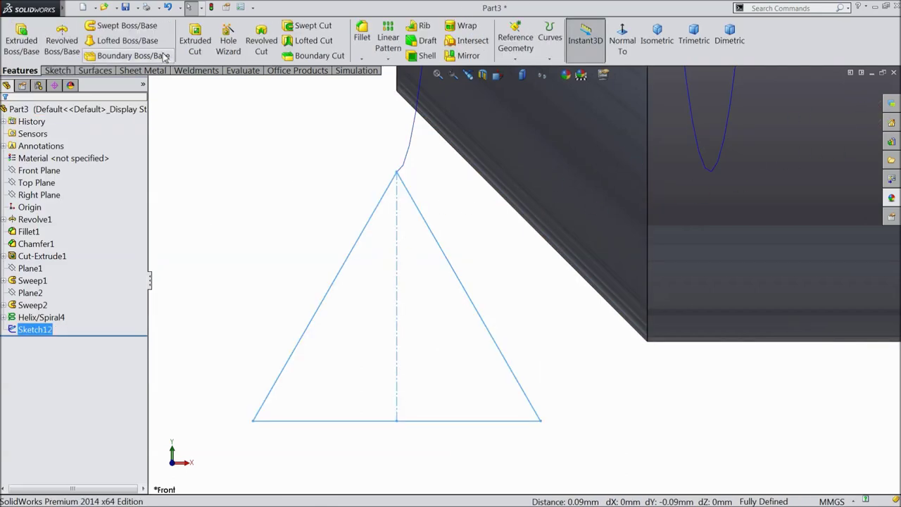
Cut-sweep the Sketch12 triangle along Helix/Spiral4 to form the machine thread.
left_click(313, 26)
scroll(330, 302, "up", 10)
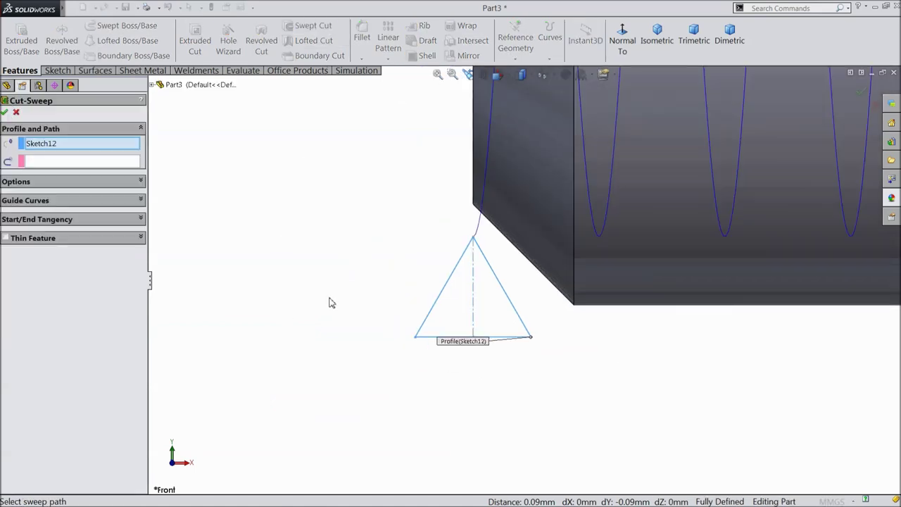
scroll(647, 240, "down", 3)
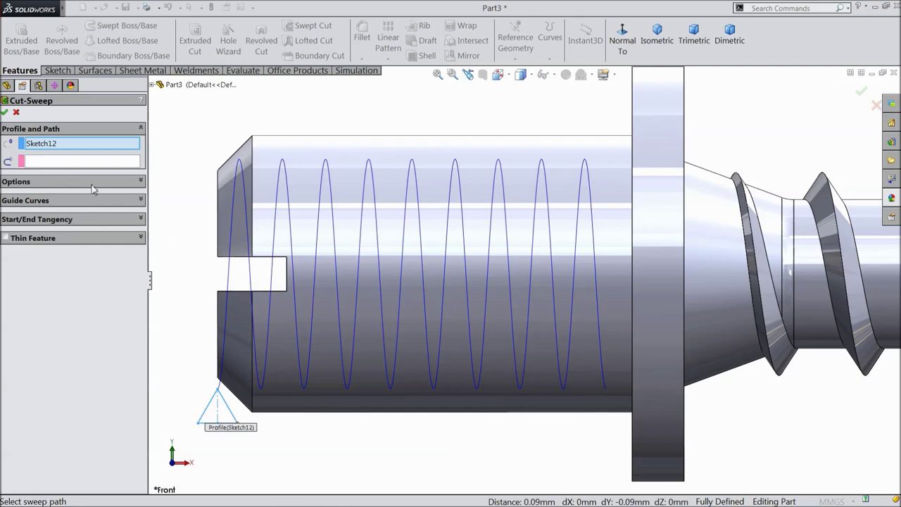
left_click(85, 162)
left_click(230, 281)
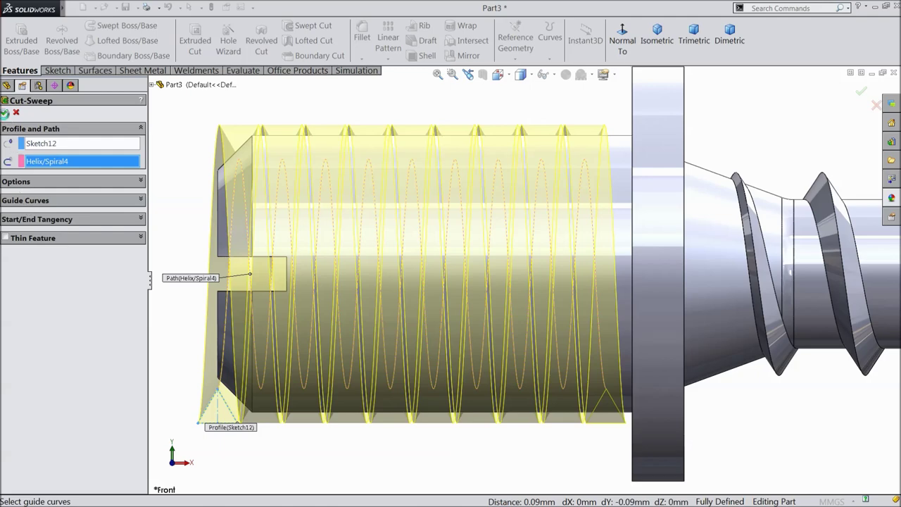
left_click(5, 113)
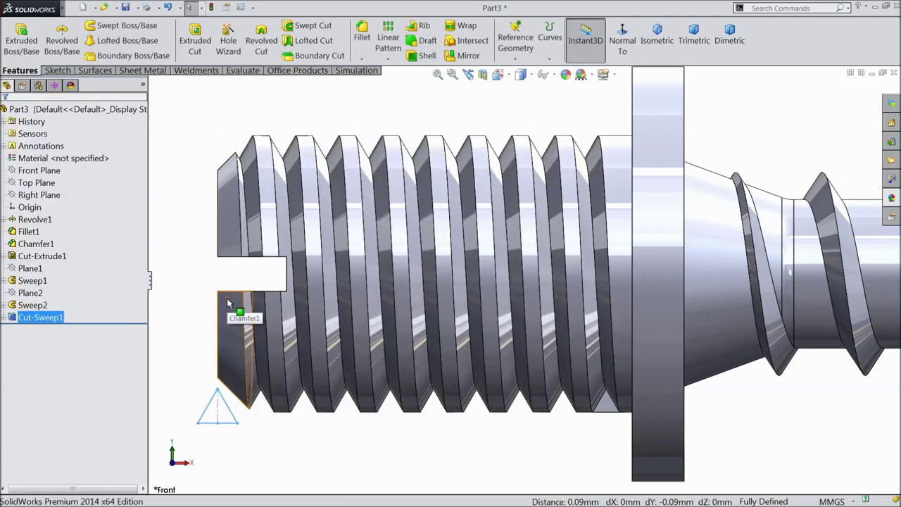
Inspect the new threads in isometric view, then select Part3 and bring up the Appearances library.
left_click(190, 251)
middle_click_drag(191, 251, 269, 264)
left_click(656, 52)
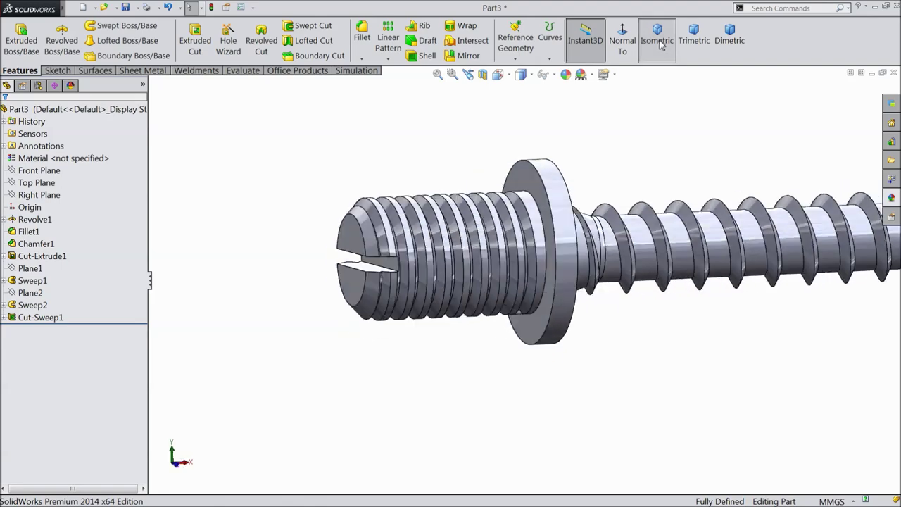
middle_click_drag(443, 271, 463, 322)
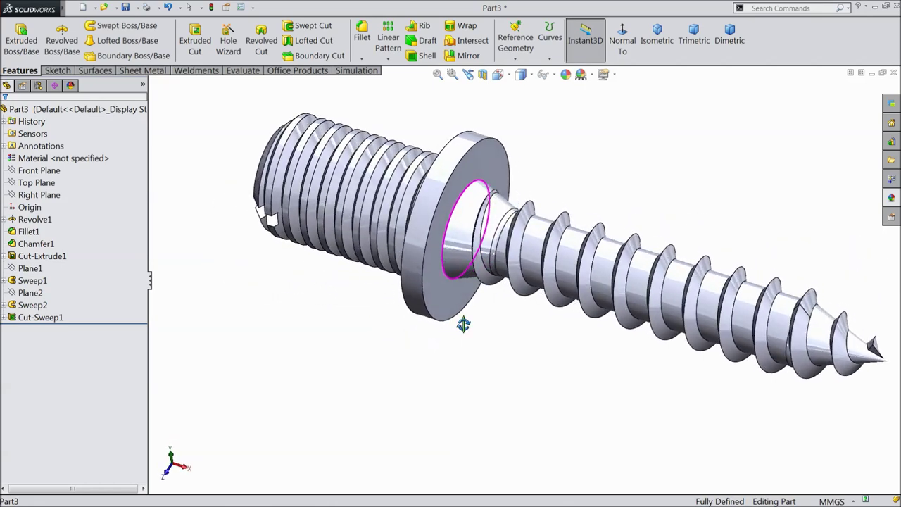
scroll(464, 318, "up", 2)
scroll(464, 317, "down", 4)
left_click(115, 113)
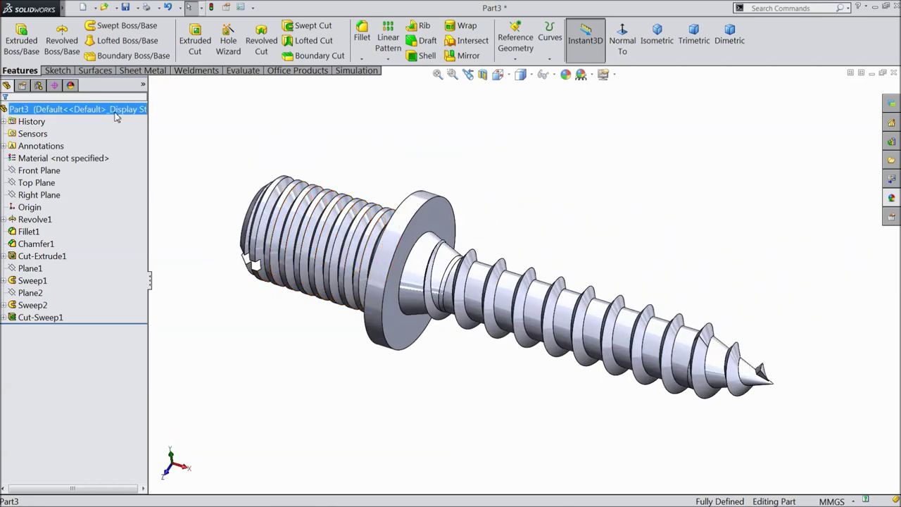
left_click(891, 198)
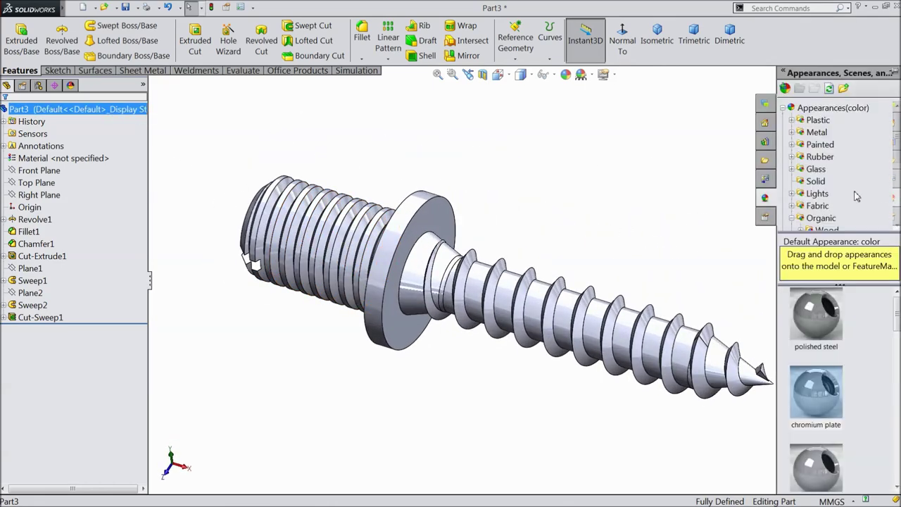
Apply the polished steel appearance to Part3 and orbit to inspect the finish.
double_click(823, 326)
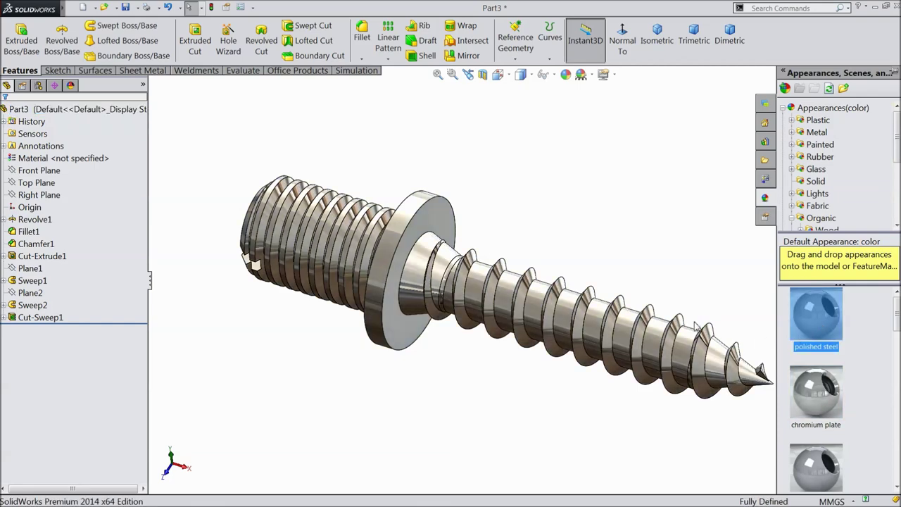
scroll(695, 325, "down", 2)
mouse_move(493, 232)
middle_mouse_down()
mouse_move(545, 207)
mouse_move(527, 225)
mouse_move(483, 217)
mouse_move(504, 228)
middle_mouse_up()
scroll(451, 221, "up", 3)
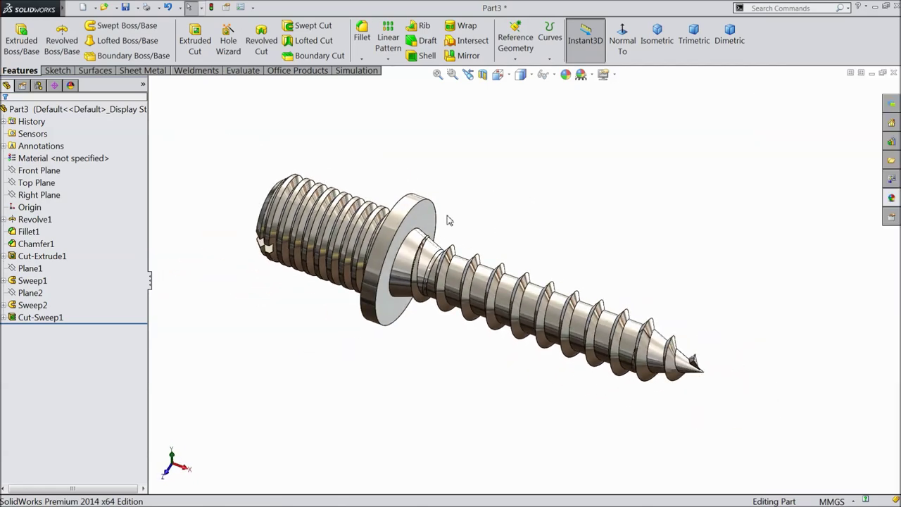
scroll(422, 205, "down", 1)
scroll(443, 320, "down", 1)
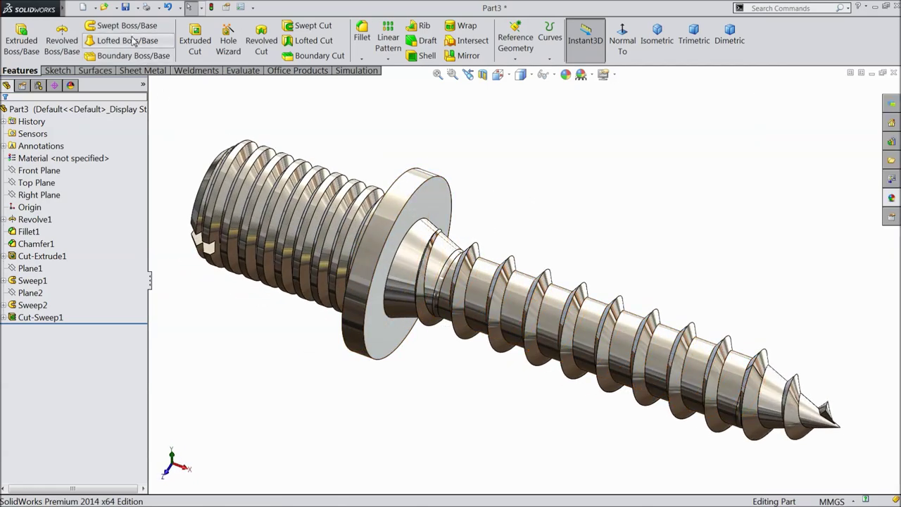
Orbit to review the finished hanger bolt, then start saving the part.
middle_click_drag(358, 137, 292, 190)
scroll(291, 190, "up", 3)
middle_click_drag(405, 181, 445, 247)
scroll(446, 247, "down", 1)
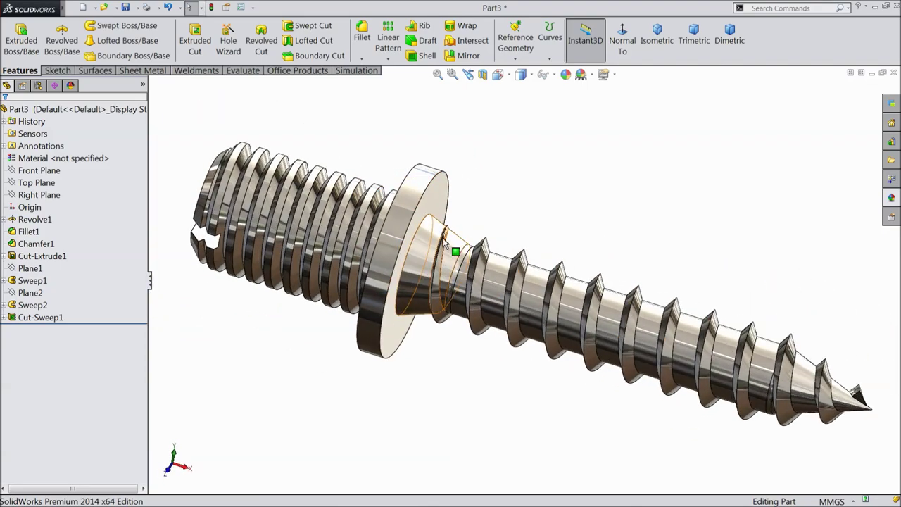
left_click(126, 8)
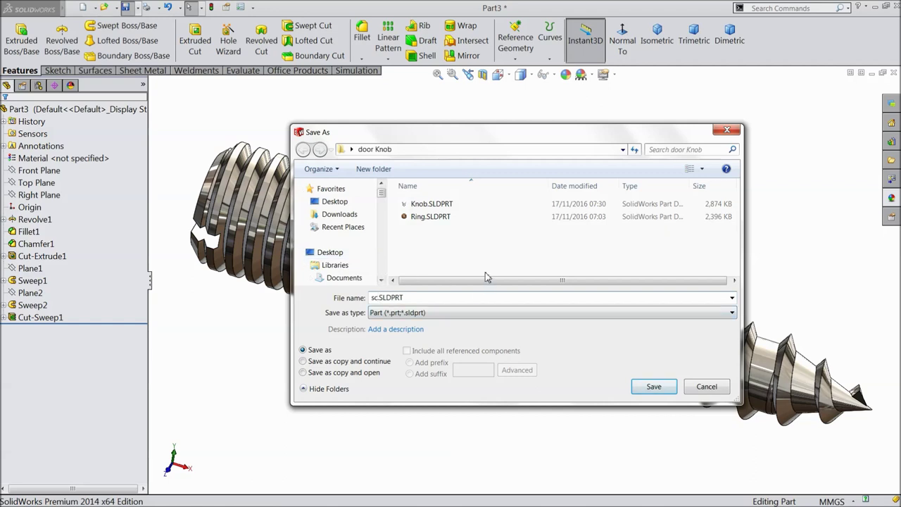
Save the part as screw1.SLDPRT in the door Knob folder after resolving the name conflict.
left_click(646, 387)
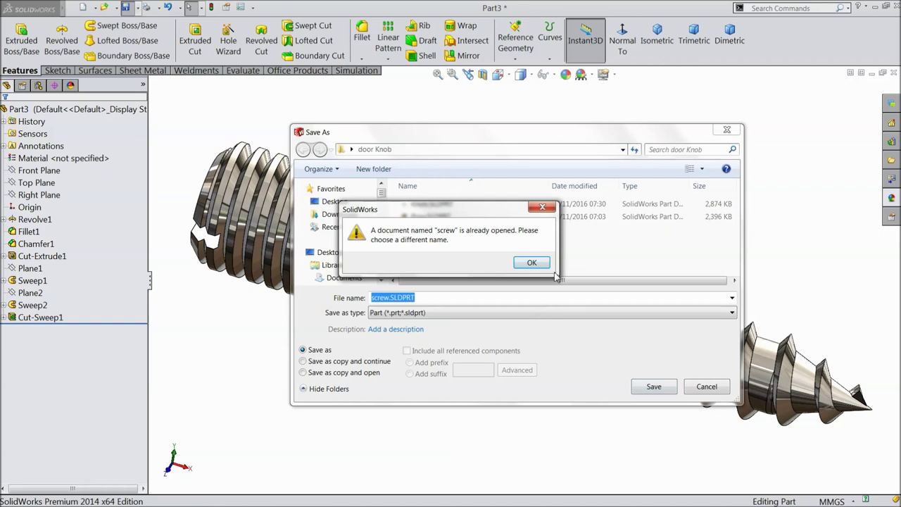
left_click(544, 208)
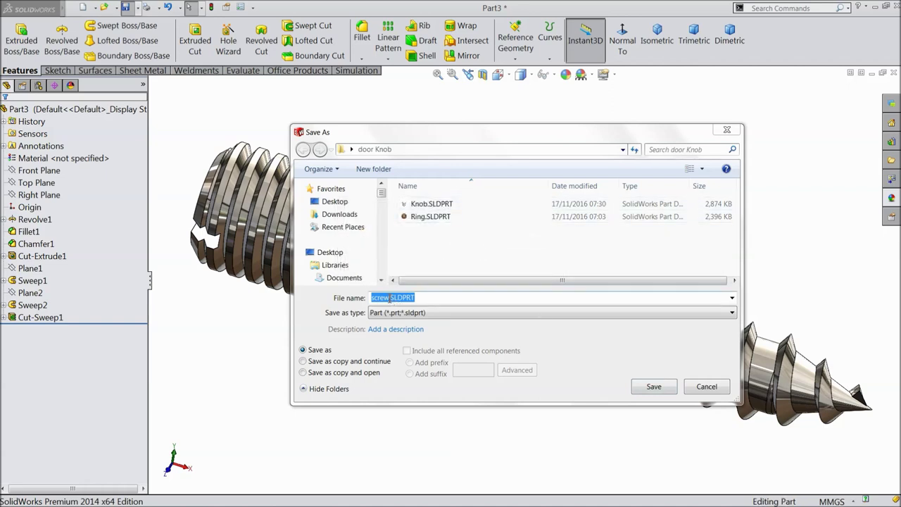
left_click(652, 388)
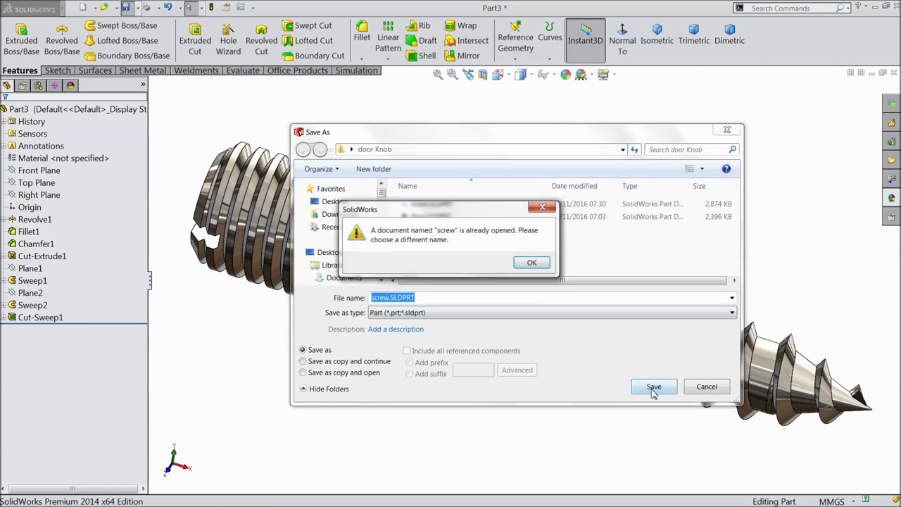
left_click(532, 264)
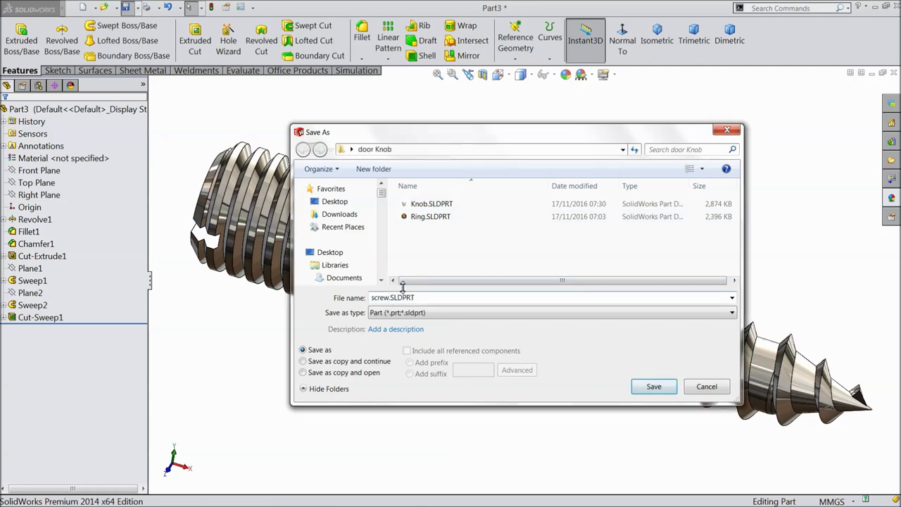
key("Return")
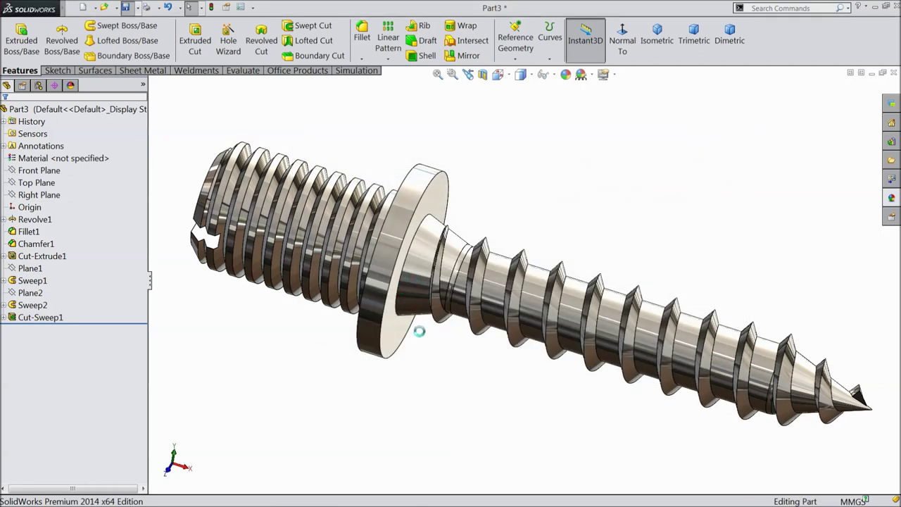
Orbit around screw1's threads and washer, then start a fillet.
key("f")
middle_click_drag(467, 272, 489, 294)
scroll(489, 295, "down", 3)
scroll(493, 296, "up", 1)
scroll(637, 336, "down", 2)
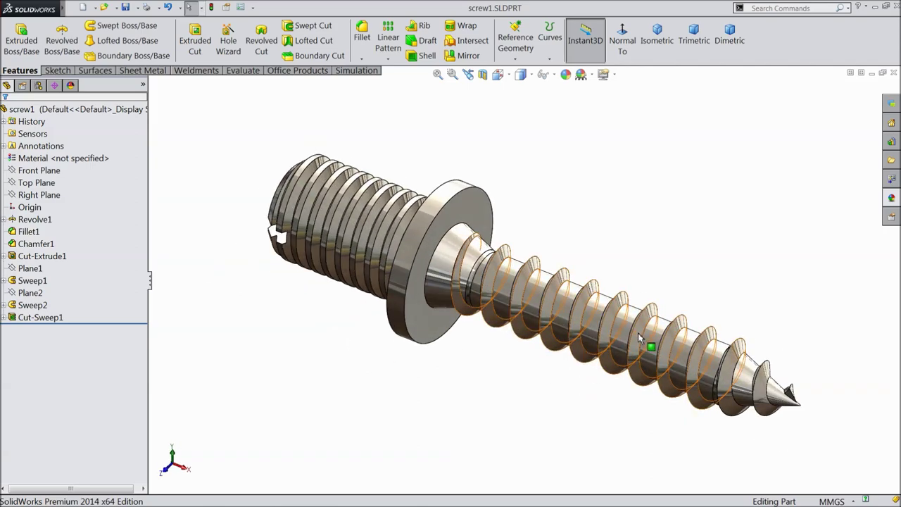
middle_click_drag(533, 262, 532, 218)
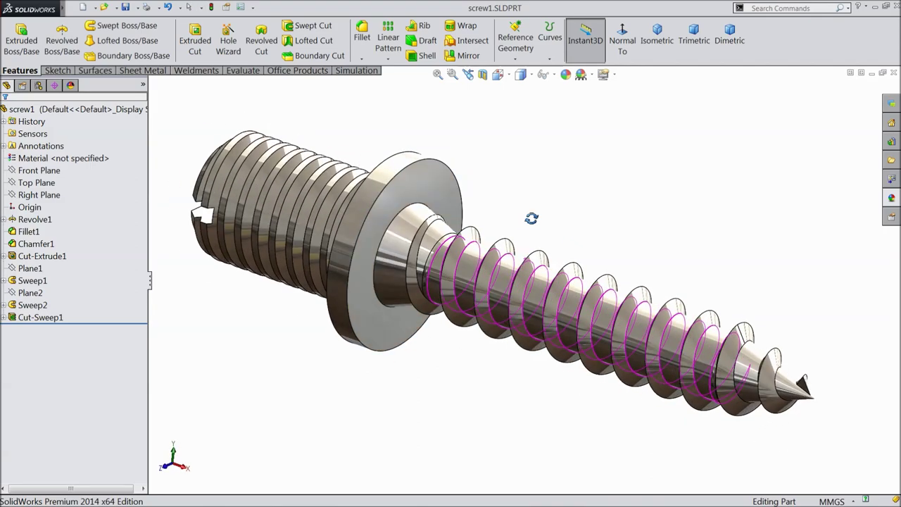
middle_click_drag(410, 288, 493, 264)
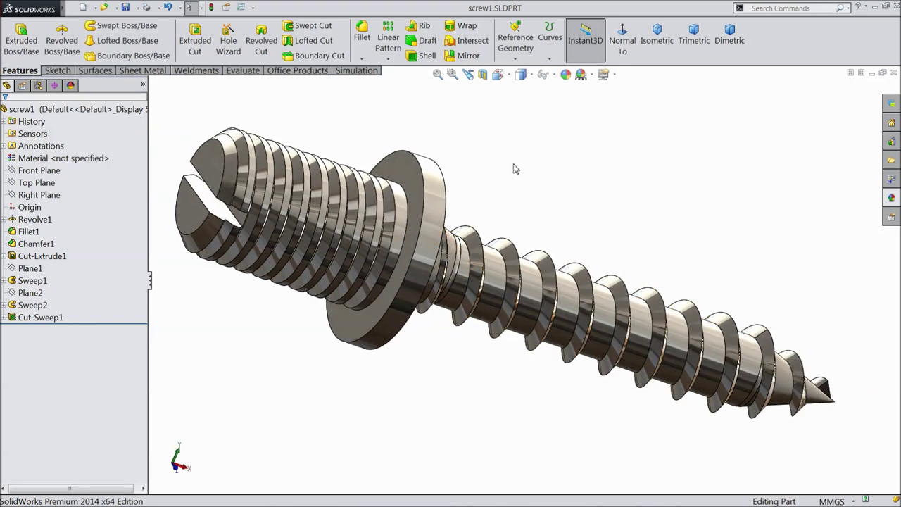
left_click(362, 31)
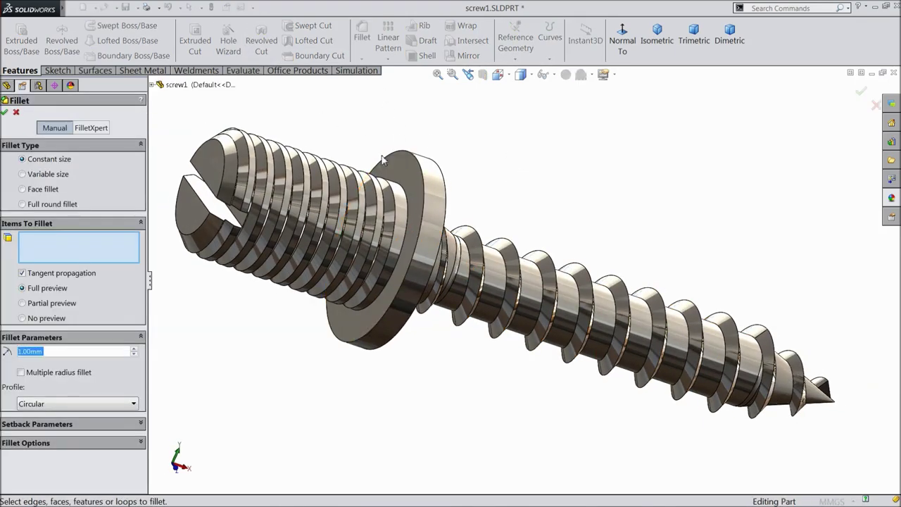
Round the washer's circular edge with a 1 mm fillet and orbit to check it.
left_click(424, 195)
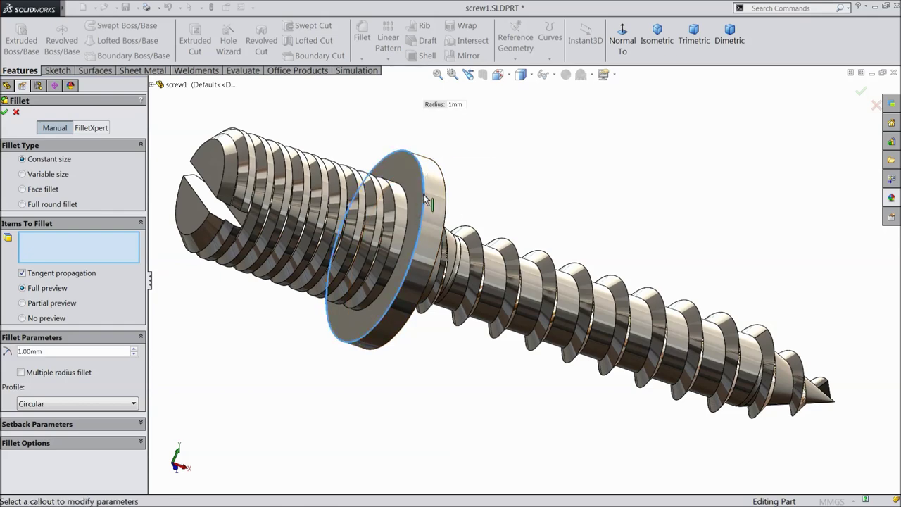
left_click(5, 112)
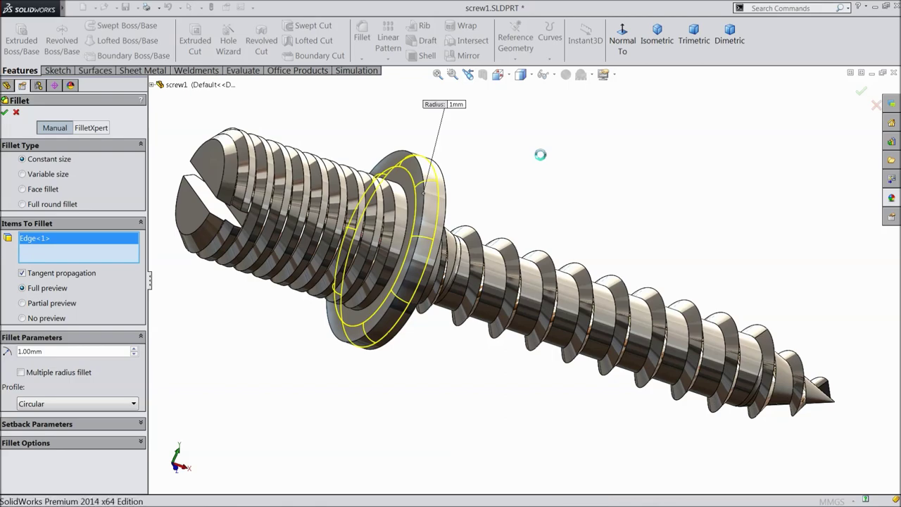
middle_click_drag(539, 155, 487, 154)
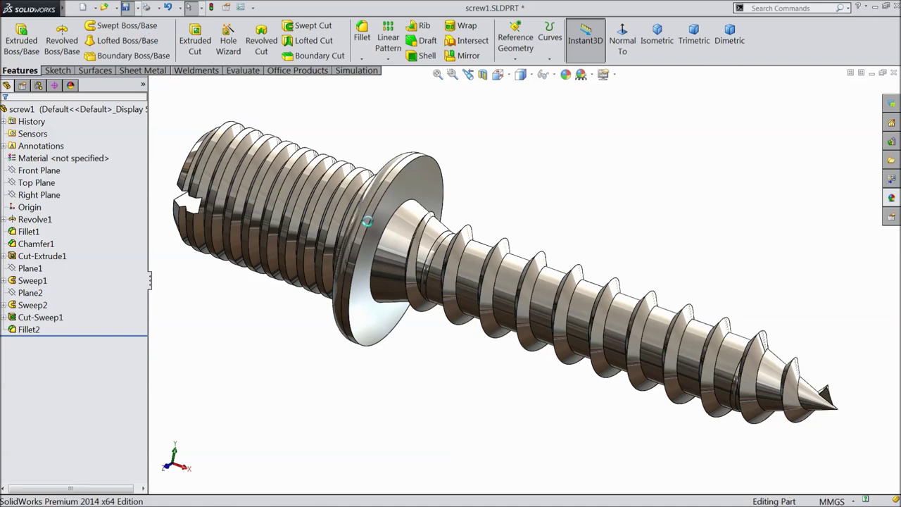
middle_click_drag(299, 322, 300, 358)
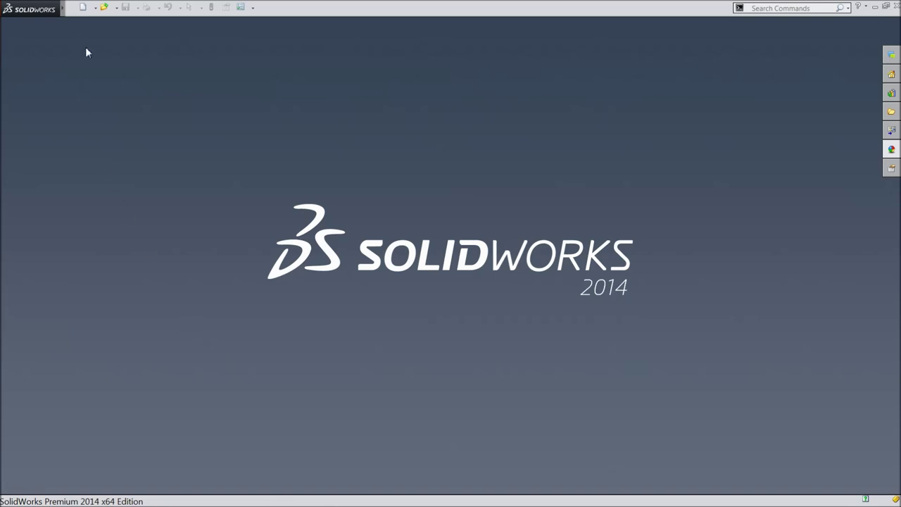
Create a new assembly document, Assem1, and widen the component insertion panel.
left_click(83, 8)
left_click(200, 273)
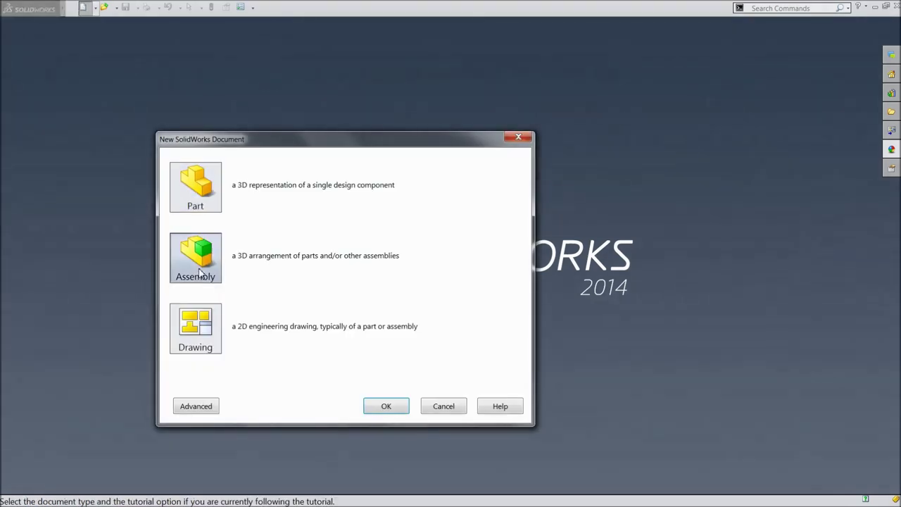
left_click(385, 408)
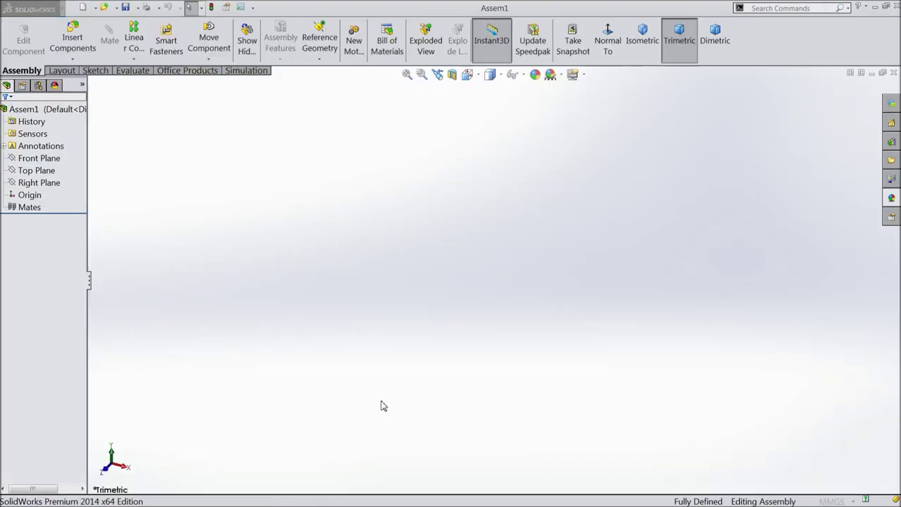
left_click_drag(92, 314, 129, 311)
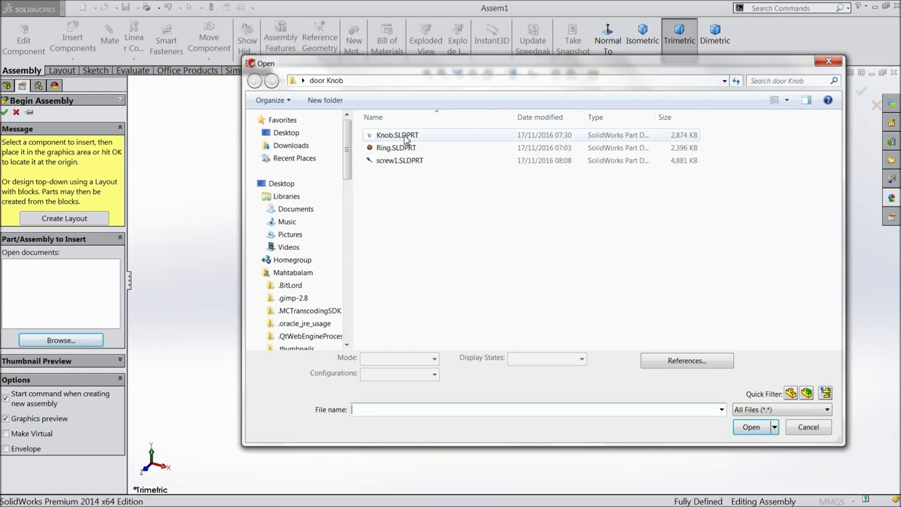
Insert Knob.SLDPRT and Ring.SLDPRT together and place each part in the assembly.
left_click(406, 136)
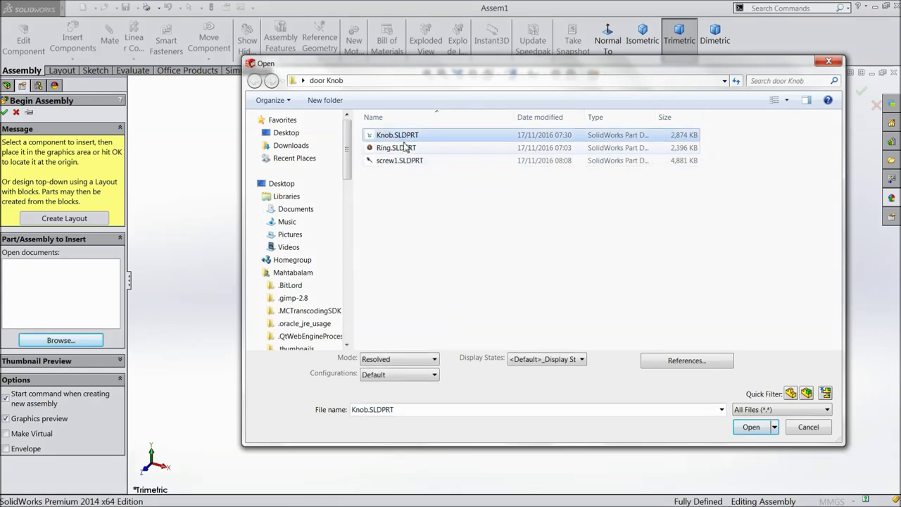
left_click(408, 149, "ctrl")
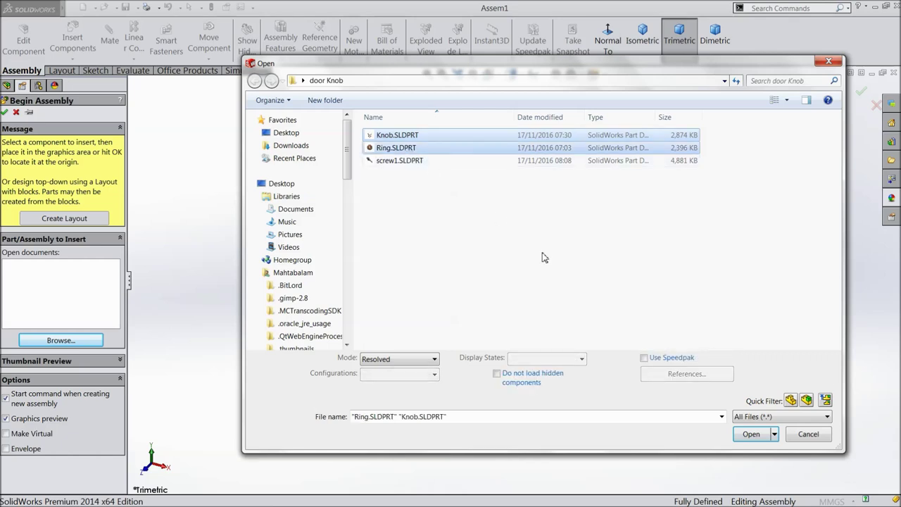
left_click(751, 433)
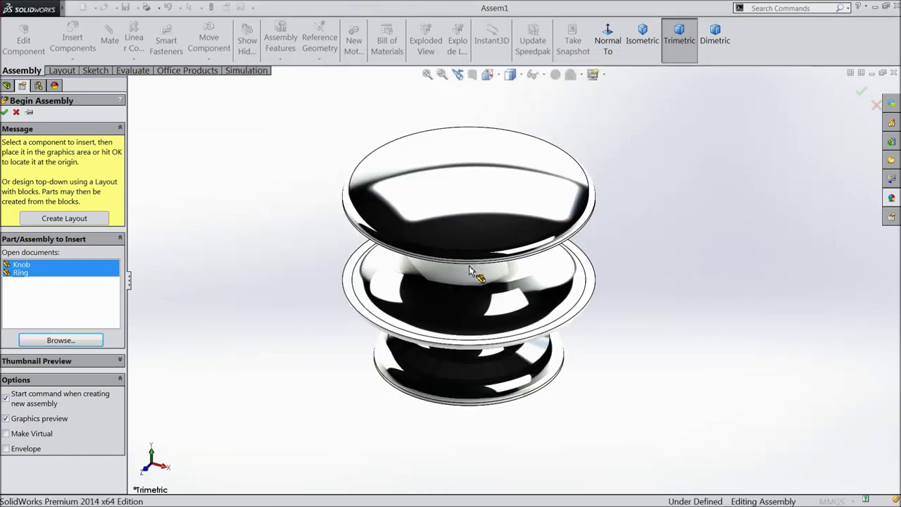
left_click(508, 272)
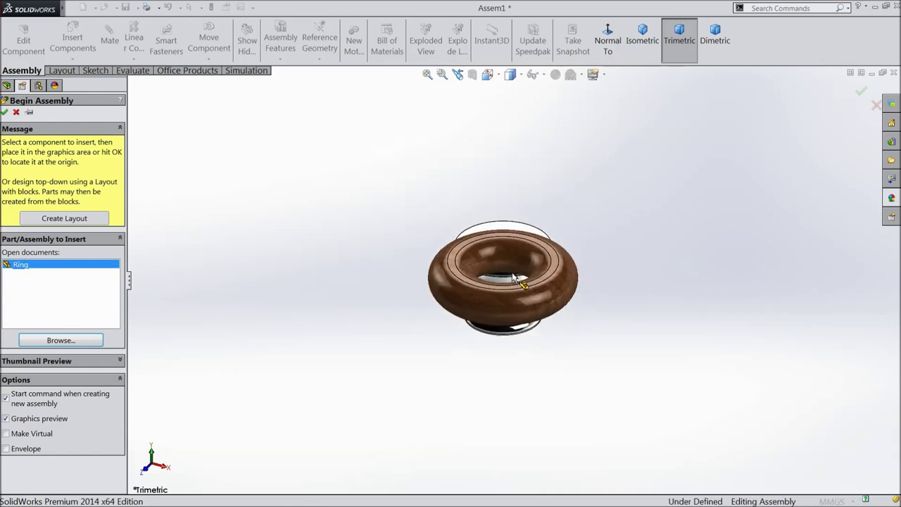
left_click(561, 218)
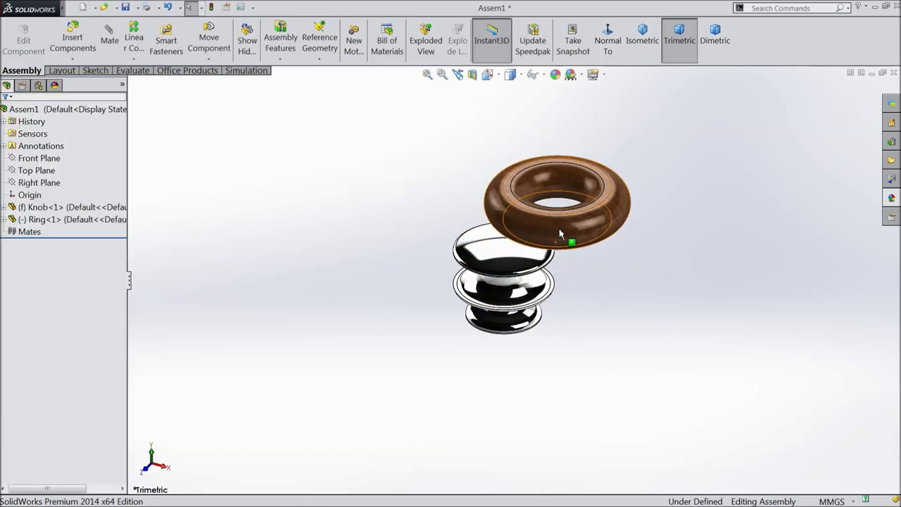
Apply the Plain White background scene and orbit to view both parts.
left_click(585, 77)
left_click(596, 35)
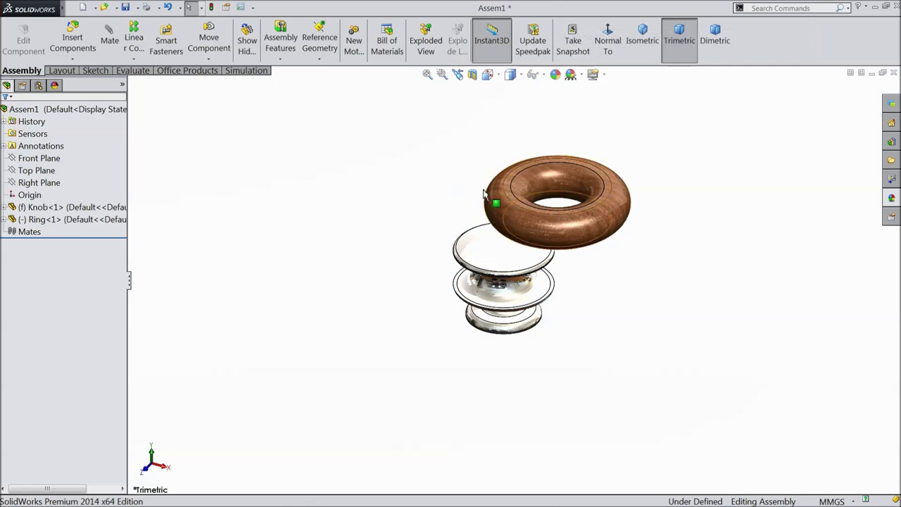
middle_click_drag(432, 233, 450, 204)
scroll(559, 237, "down", 3)
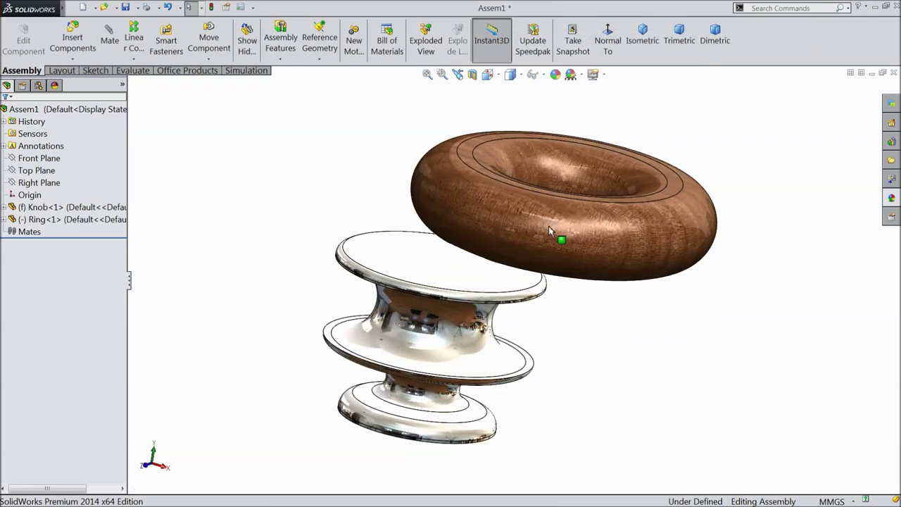
scroll(501, 256, "down", 2)
scroll(535, 180, "down", 2)
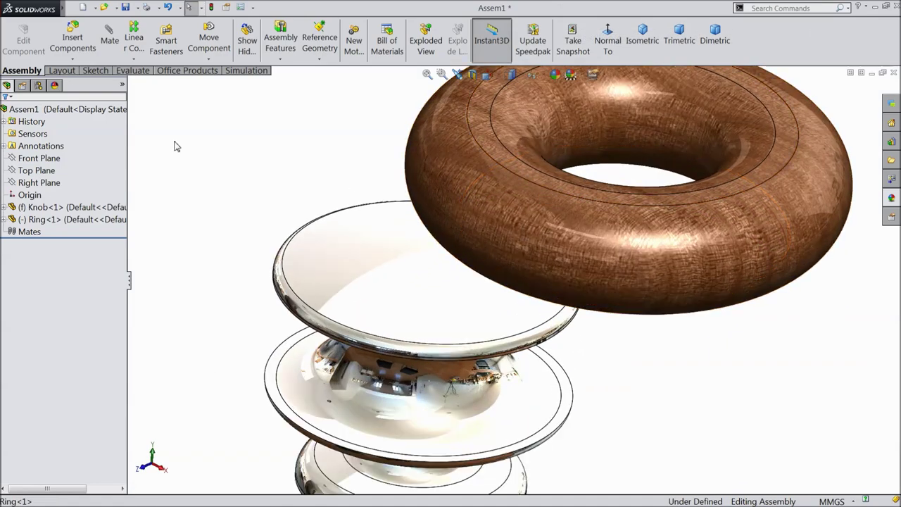
Mate the Knob's top edge and the Ring's edge Concentric.
left_click(109, 37)
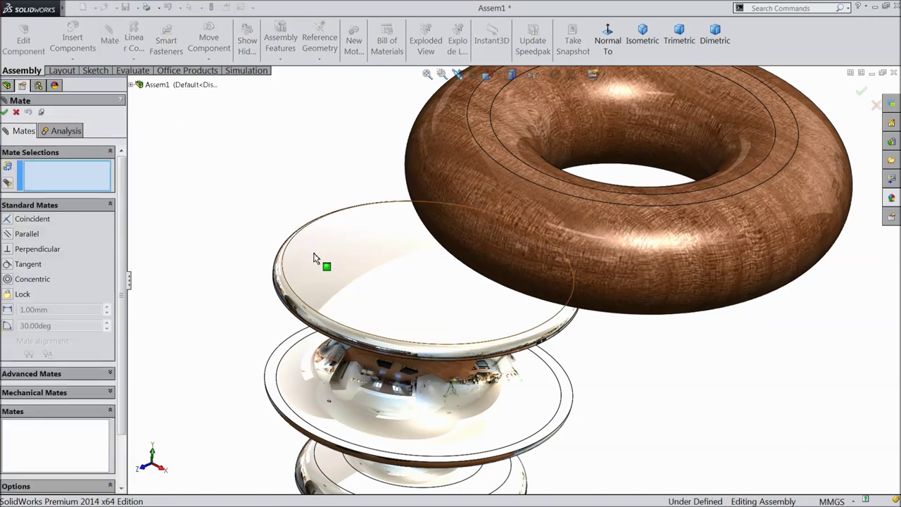
left_click(295, 296)
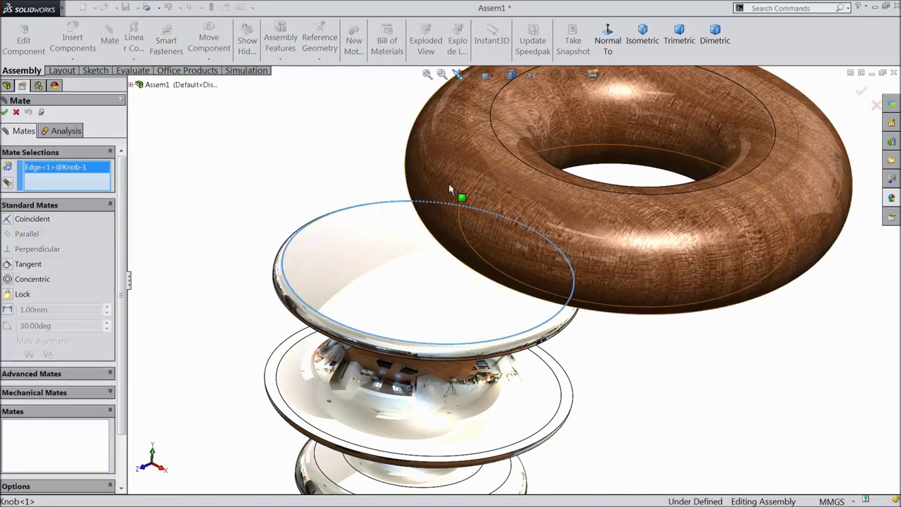
left_click(513, 159)
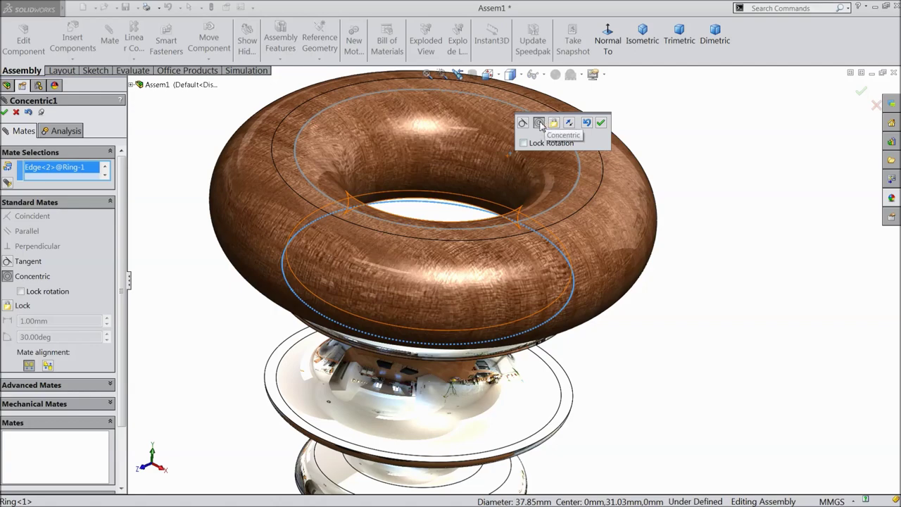
left_click(600, 123)
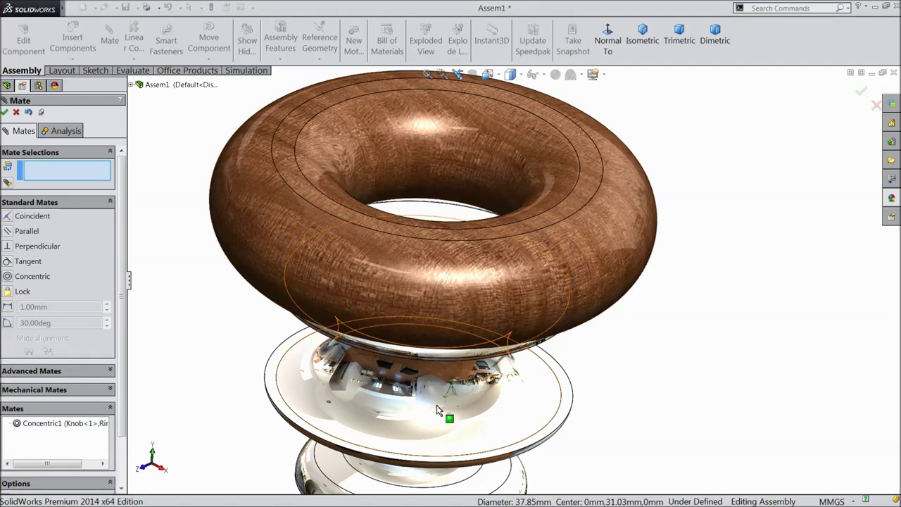
Mate the Knob's underside face to the Ring's face as Coincident.
middle_click_drag(493, 331, 468, 444)
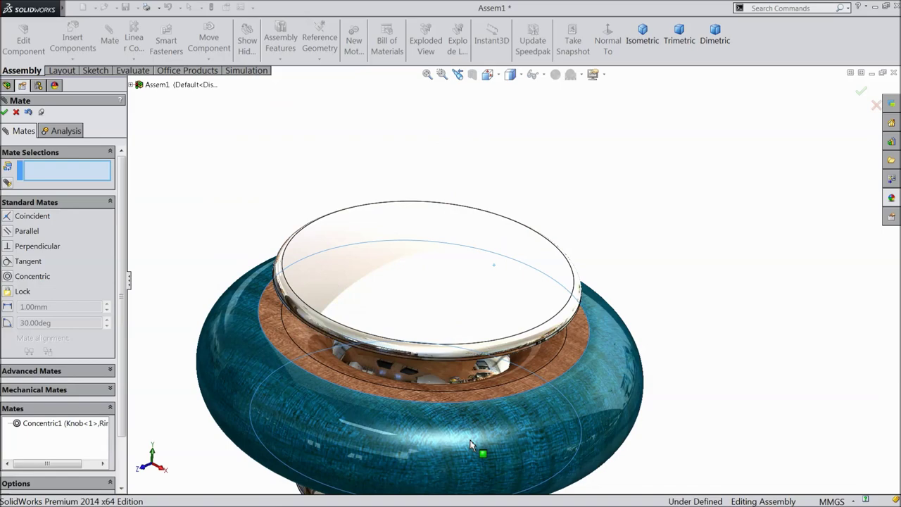
middle_click_drag(676, 340, 307, 277)
scroll(308, 277, "down", 5)
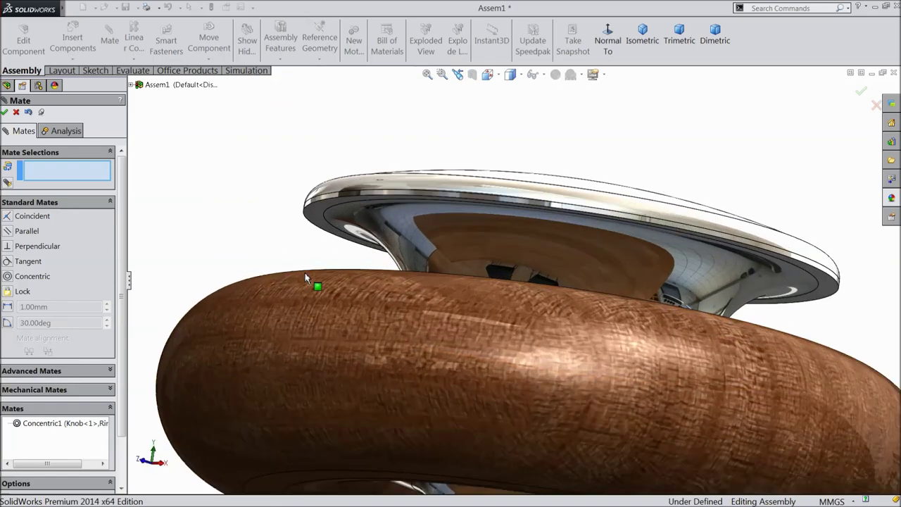
mouse_move(350, 186)
middle_mouse_down()
mouse_move(346, 214)
mouse_move(347, 187)
middle_mouse_up()
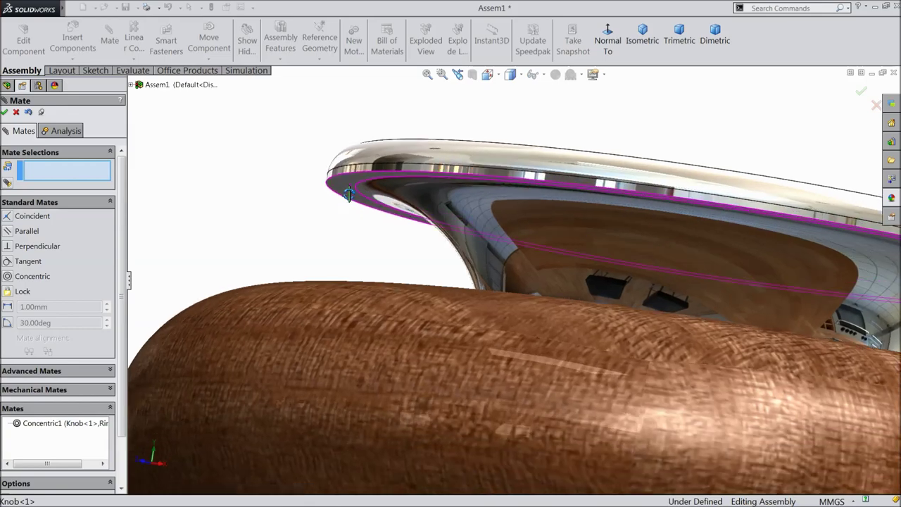
left_click(347, 188)
middle_click_drag(291, 176, 317, 187)
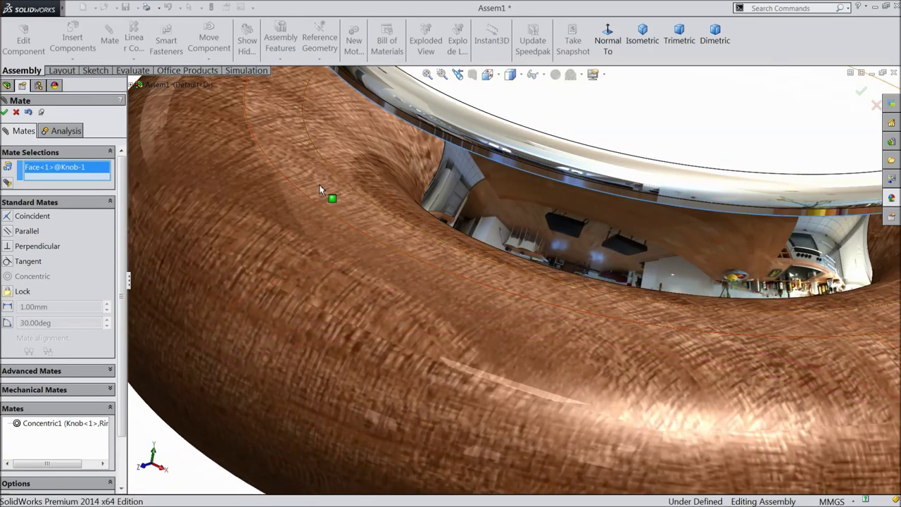
left_click(319, 183)
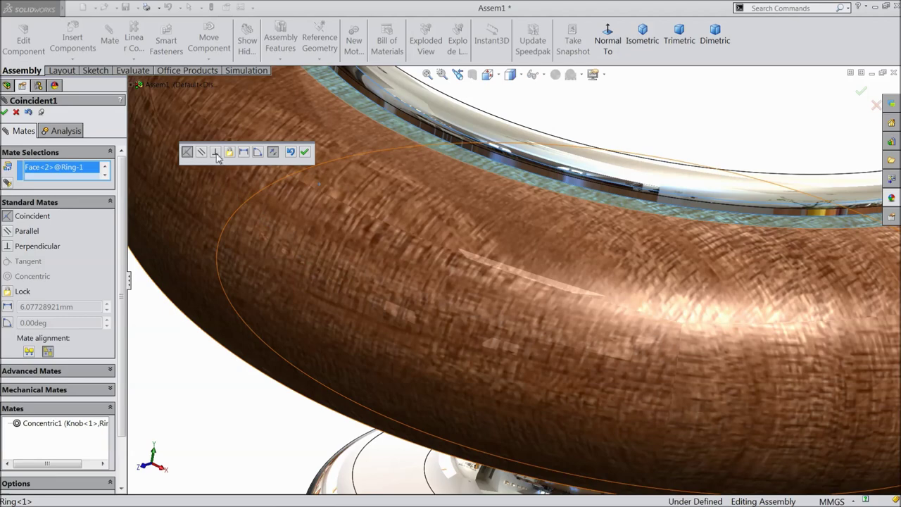
left_click(305, 153)
Close the Mate tool, inspect the seated ring, and begin inserting another component.
scroll(381, 204, "up", 5)
mouse_move(415, 249)
middle_mouse_down()
mouse_move(416, 187)
mouse_move(411, 251)
middle_mouse_up()
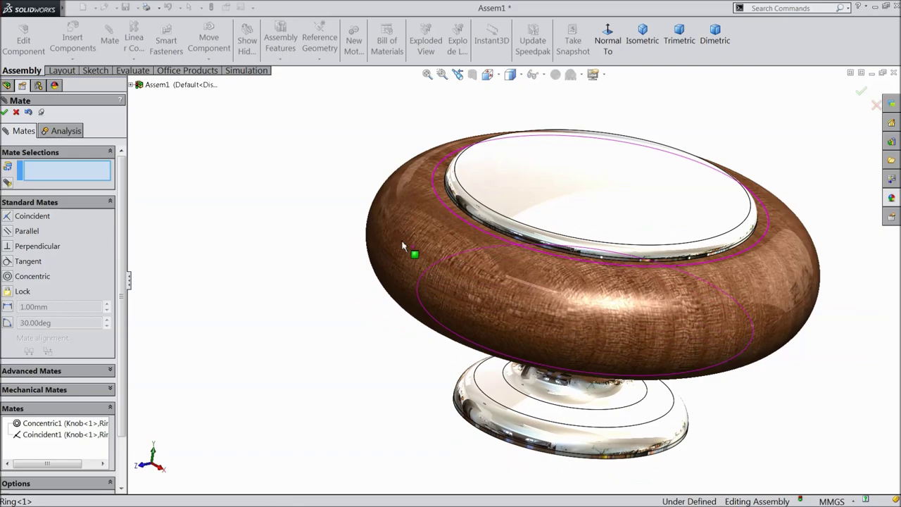
left_click(16, 113)
middle_click_drag(332, 227, 604, 306)
scroll(603, 306, "down", 5)
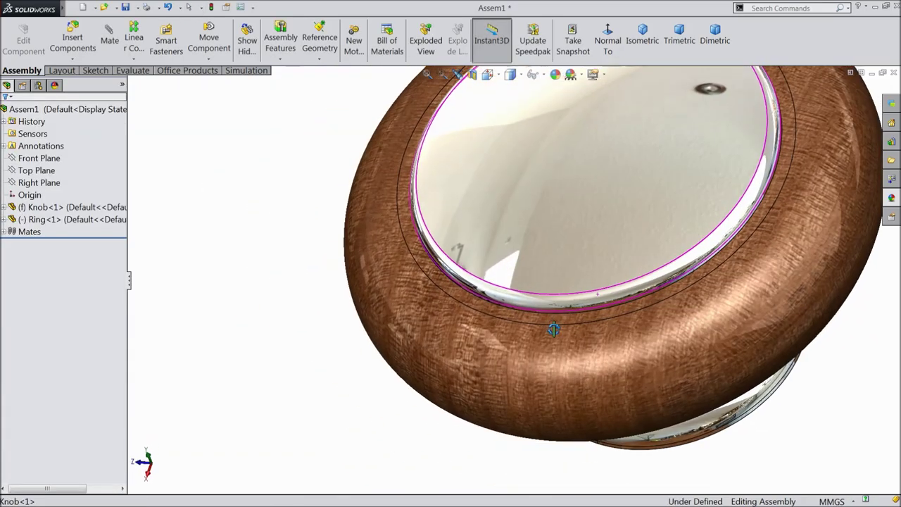
scroll(553, 322, "up", 3)
scroll(564, 309, "up", 6)
middle_click_drag(581, 312, 537, 298)
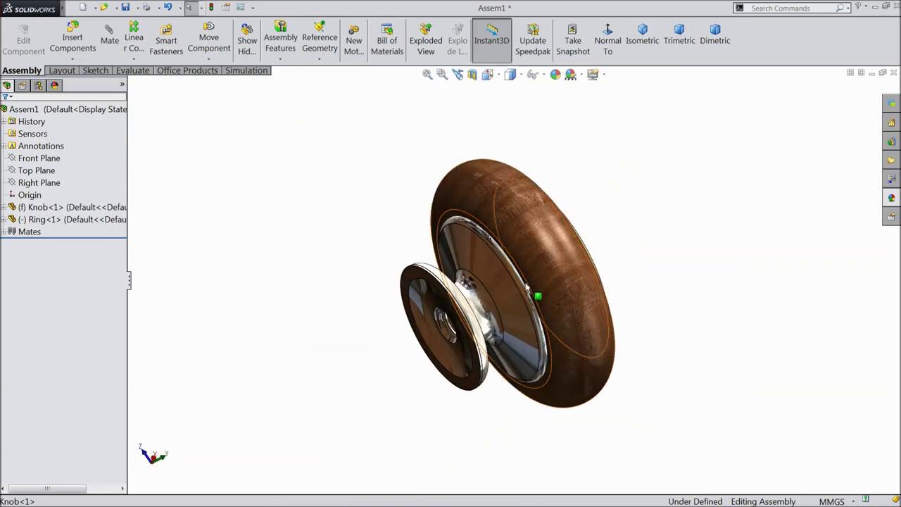
left_click(89, 45)
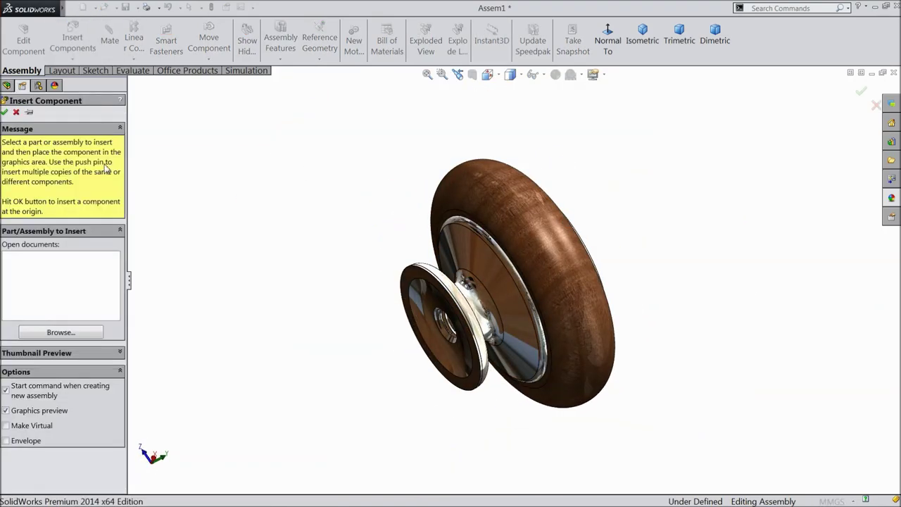
Browse to screw1 and place it beside the knob and ring.
left_click(61, 333)
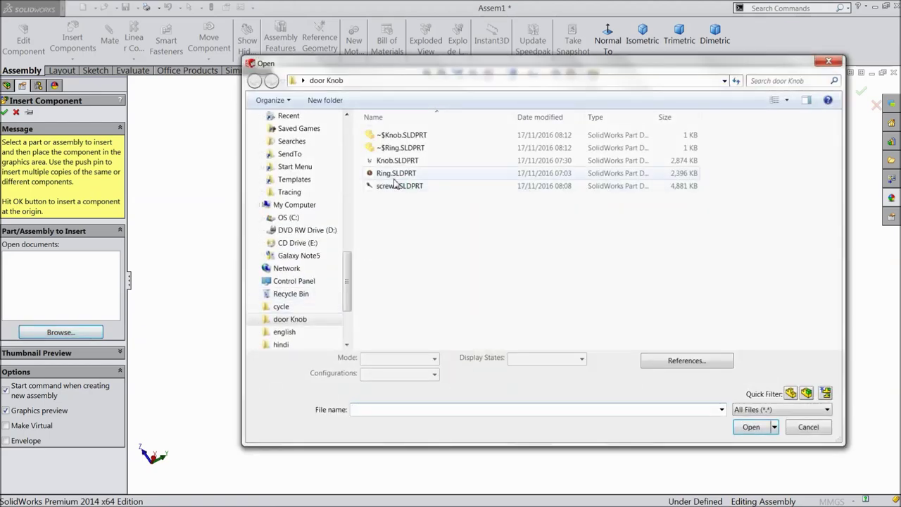
left_click(398, 186)
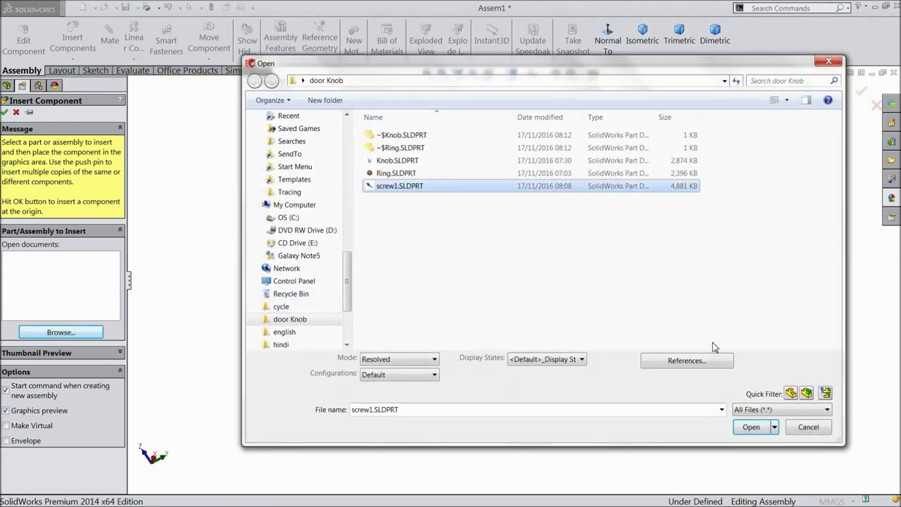
left_click(751, 427)
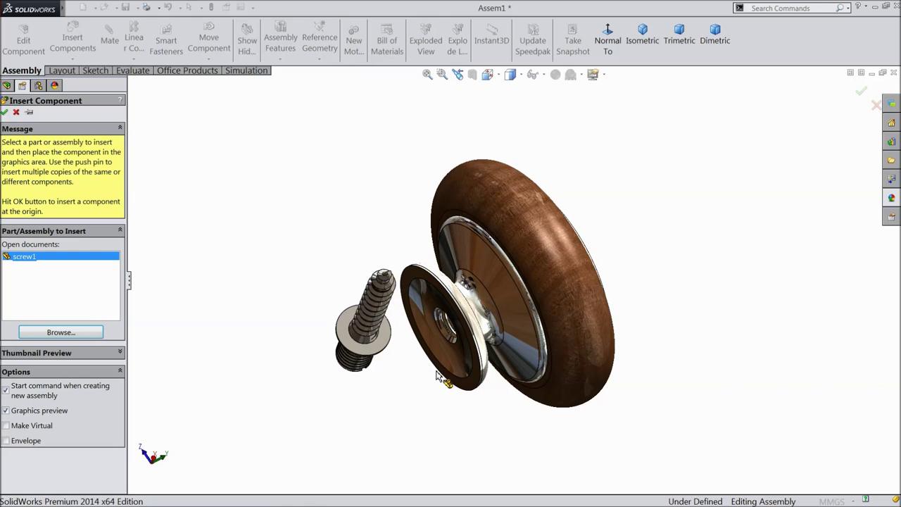
left_click(435, 376)
scroll(421, 346, "down", 3)
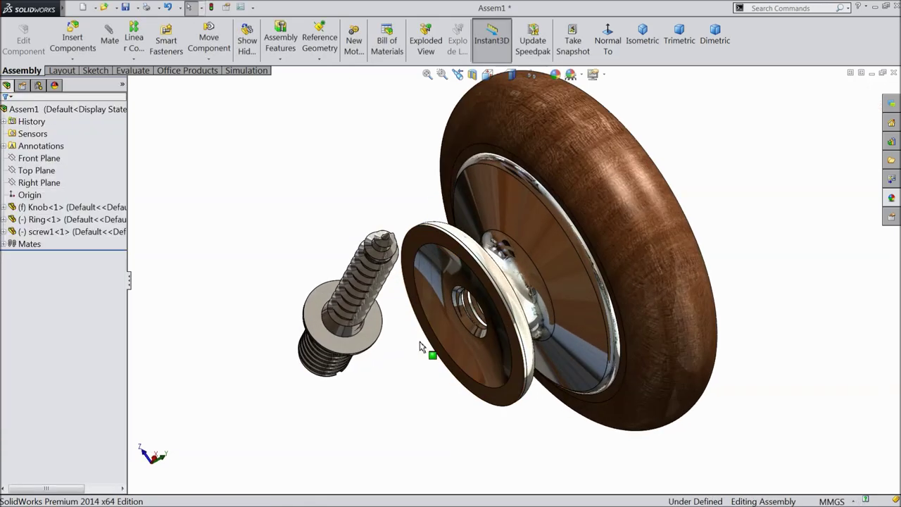
Rotate the screw so it points along the knob's axis.
left_click(209, 62)
left_click(223, 85)
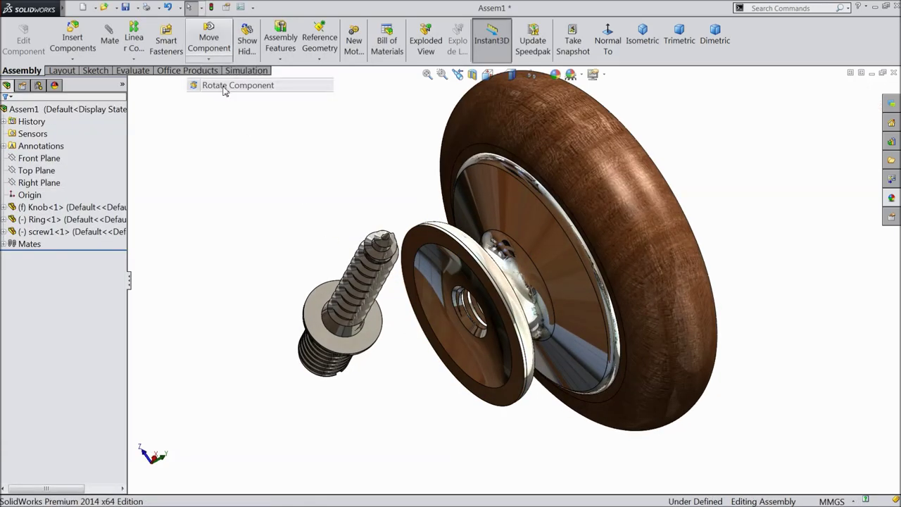
left_click_drag(380, 248, 299, 445)
Move the screw so its thread end lines up with the Ring's centre hole.
left_click(209, 59)
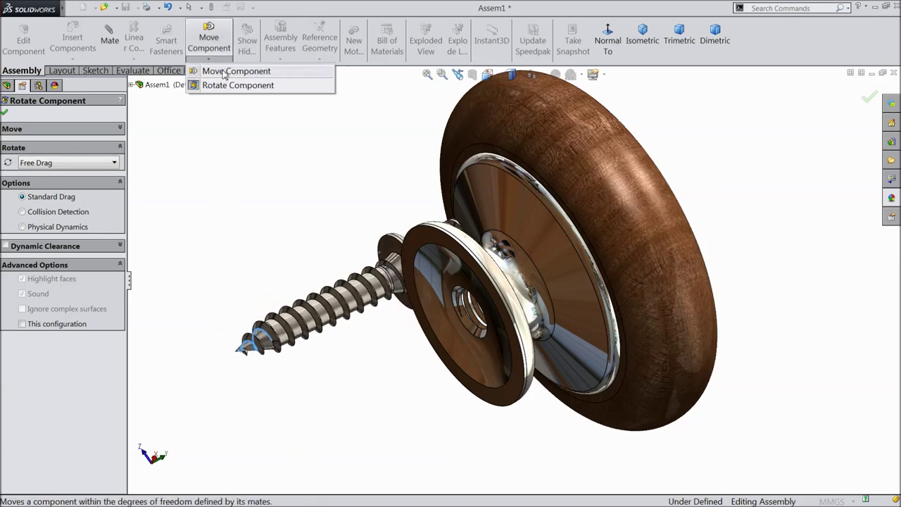
left_click(223, 72)
left_click_drag(356, 312, 366, 338)
scroll(331, 256, "down", 3)
middle_click_drag(331, 255, 418, 272)
left_click_drag(415, 272, 451, 361)
middle_click_drag(450, 360, 431, 320)
left_click_drag(457, 373, 432, 324)
middle_click_drag(432, 324, 378, 176)
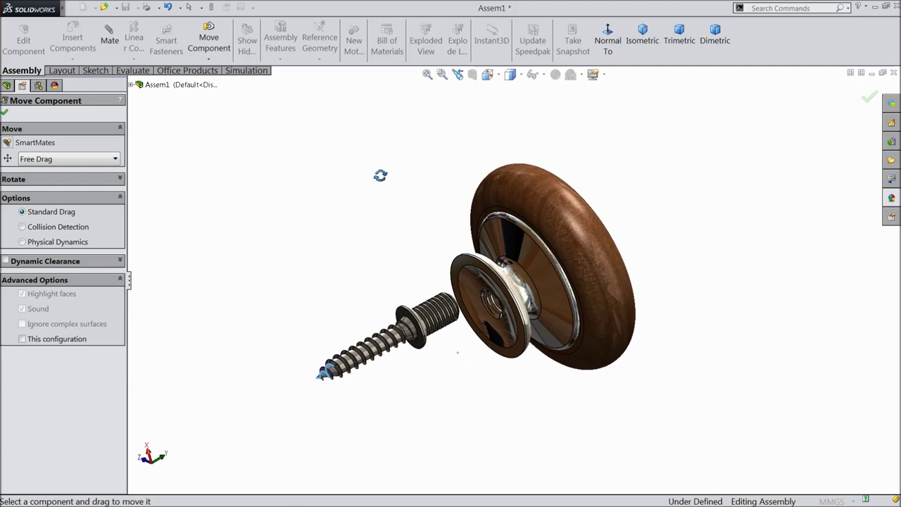
left_click(5, 114)
scroll(424, 359, "down", 6)
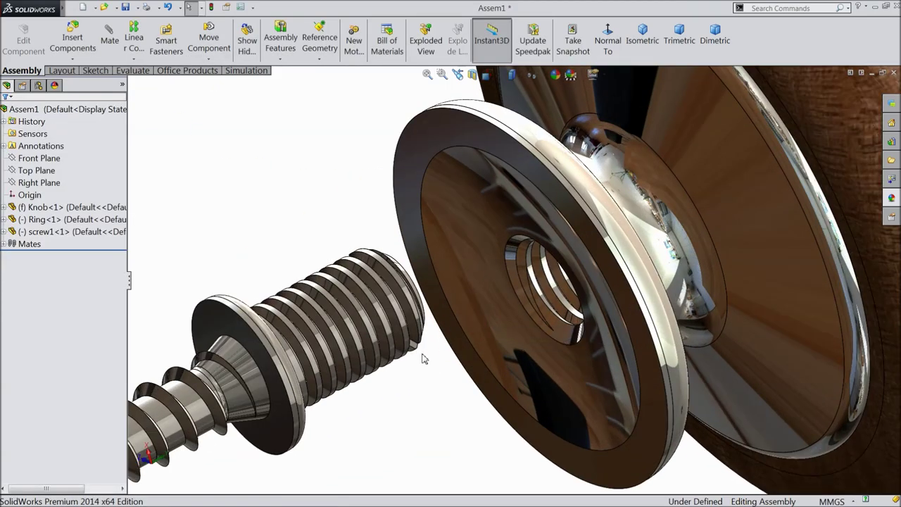
scroll(425, 359, "down", 2)
Mate the screw's flange face Concentric with the knob's round face, creating Concentric2.
left_click(105, 40)
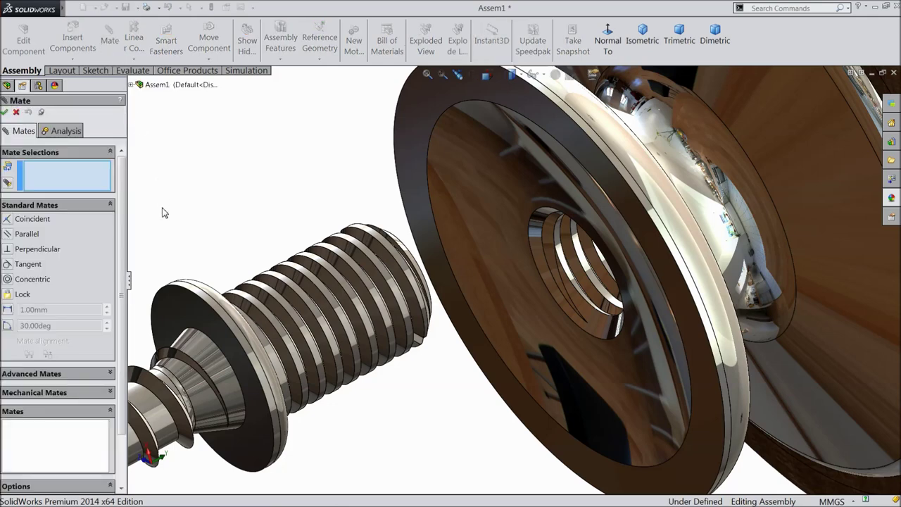
left_click(245, 346)
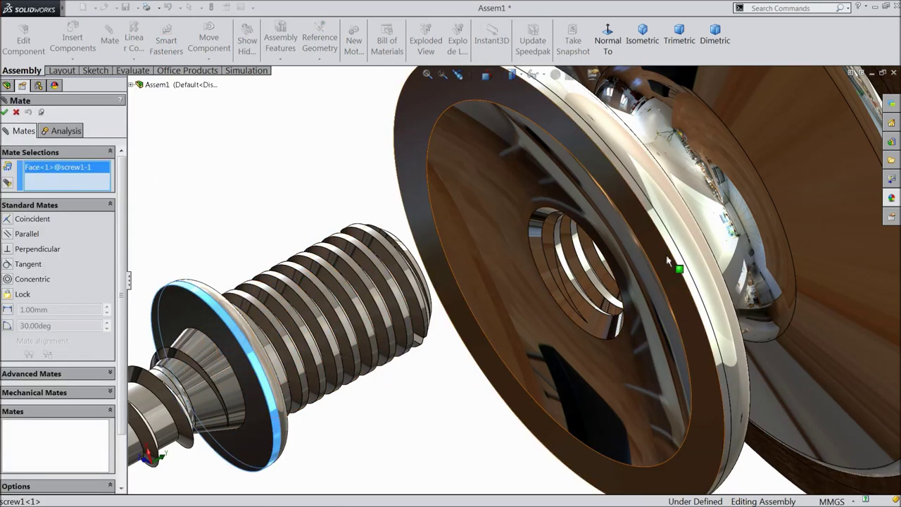
left_click(670, 246)
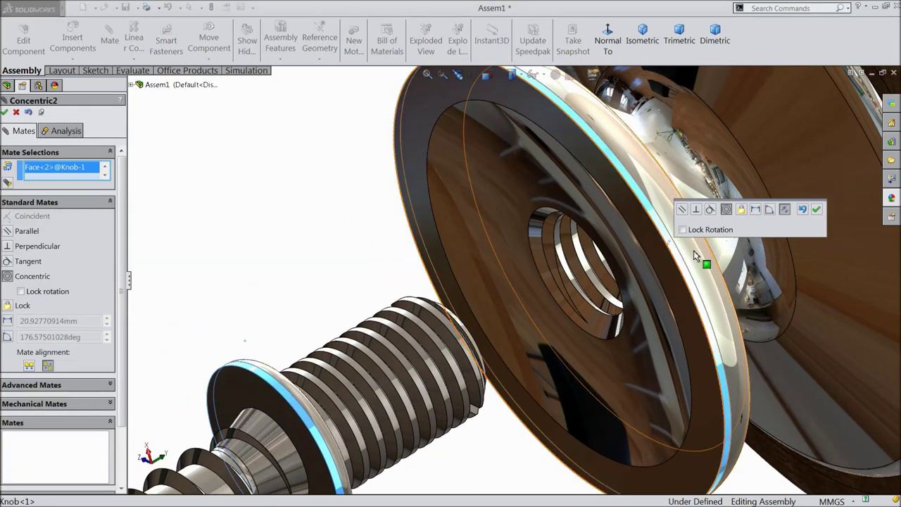
left_click(816, 209)
scroll(660, 302, "up", 3)
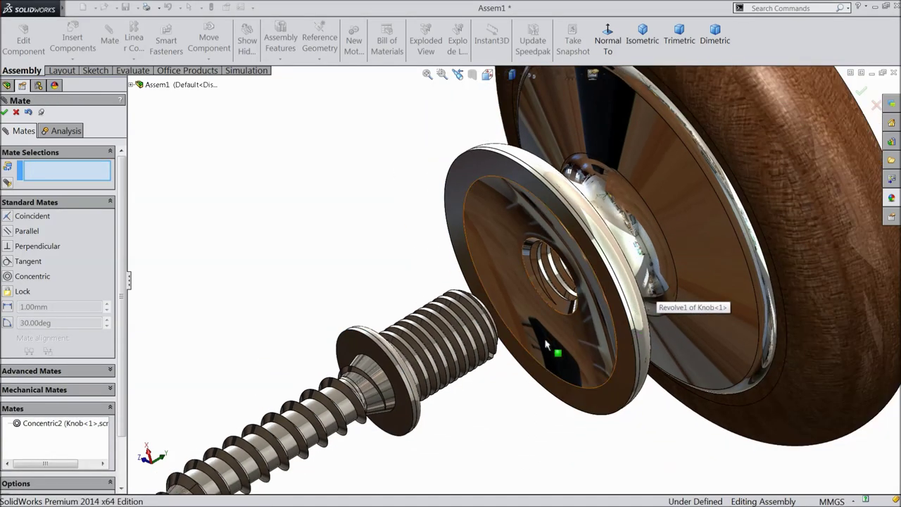
scroll(526, 362, "down", 5)
Select the knob's flat face for the next mate, removing the wrongly picked washer face.
left_click(630, 301)
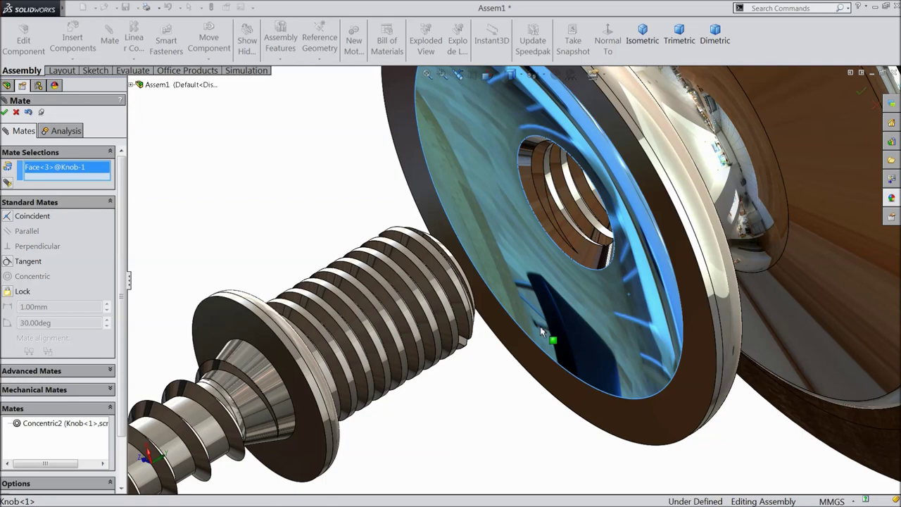
scroll(542, 324, "up", 3)
middle_click_drag(478, 366, 412, 388)
scroll(377, 342, "down", 4)
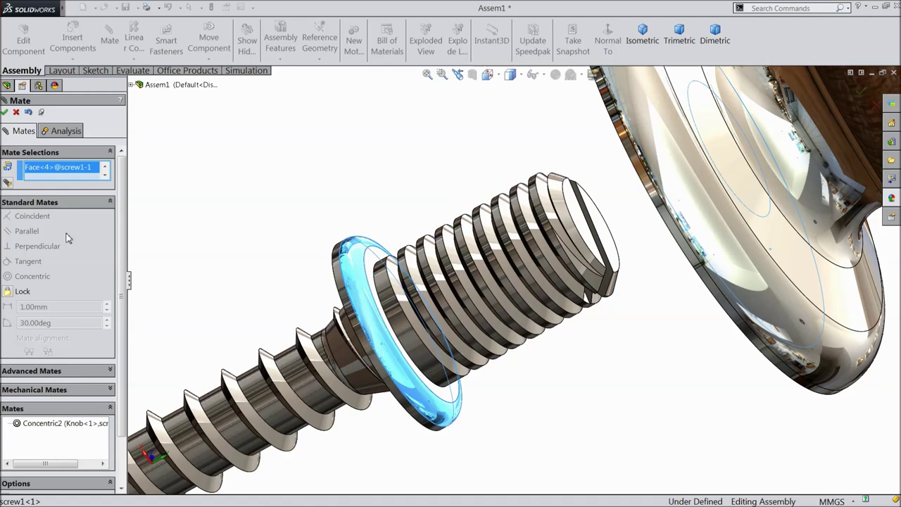
right_click(47, 170)
left_click(70, 186)
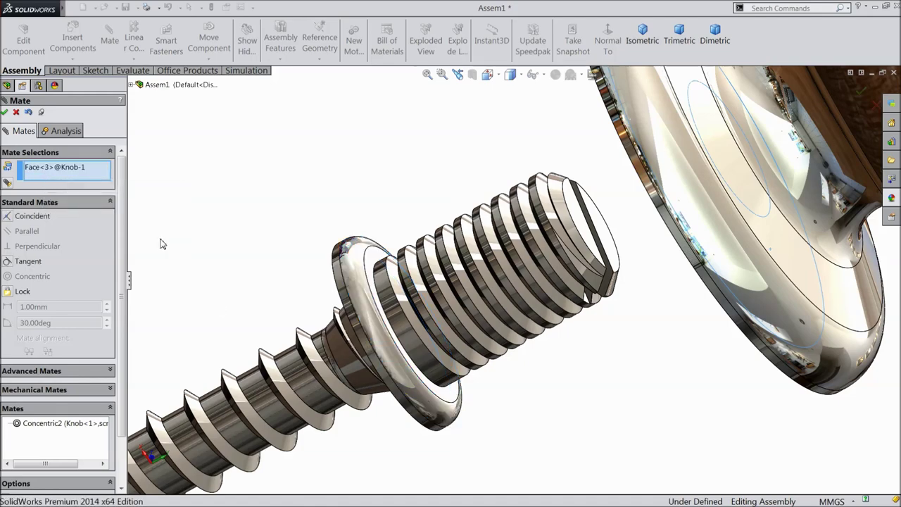
scroll(415, 369, "down", 5)
Pick the screw face and accept a Tangent mate, creating Tangent1.
left_click(421, 326)
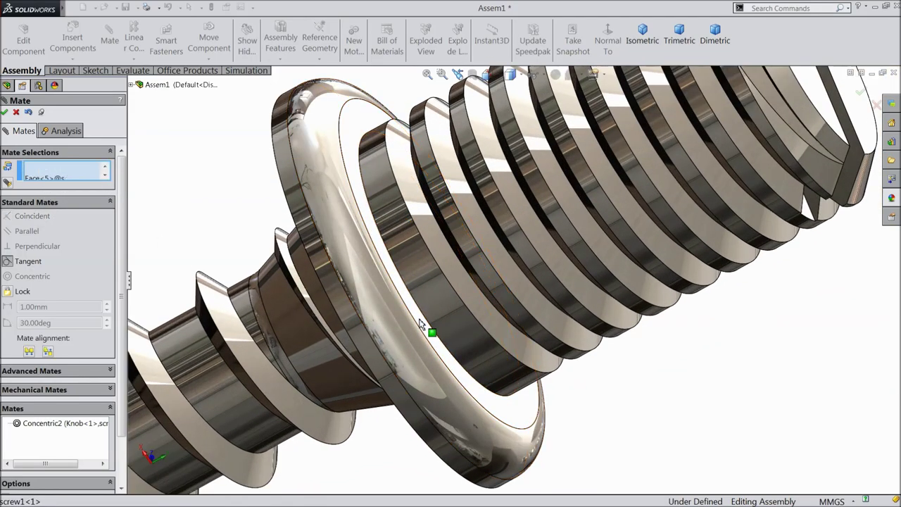
scroll(503, 376, "up", 5)
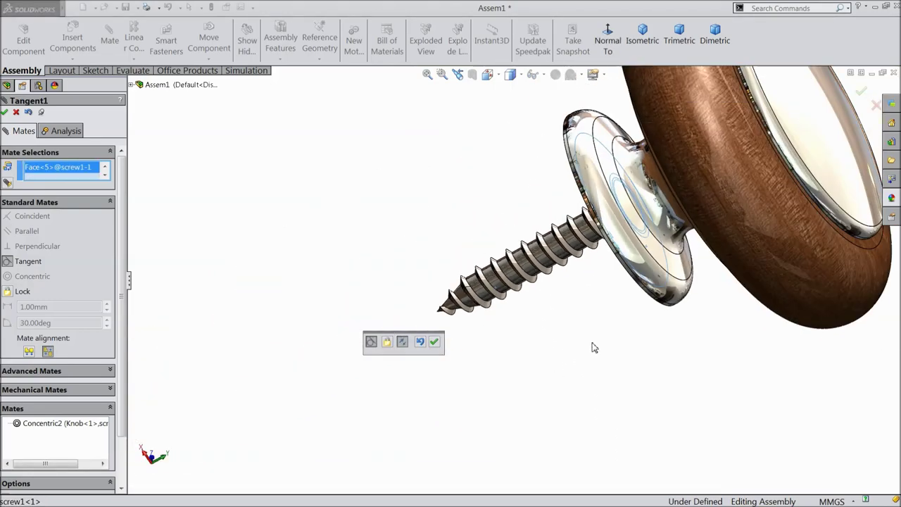
middle_click_drag(638, 334, 654, 335)
scroll(596, 220, "down", 3)
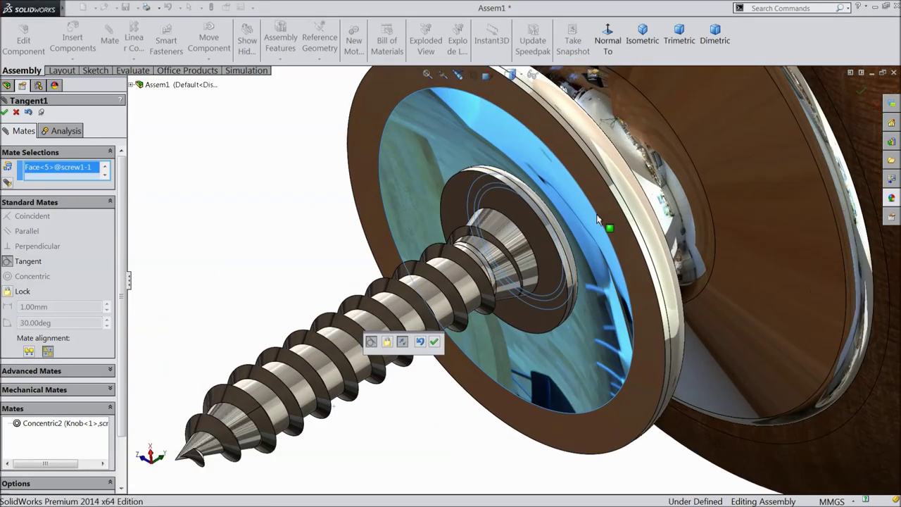
scroll(554, 242, "down", 2)
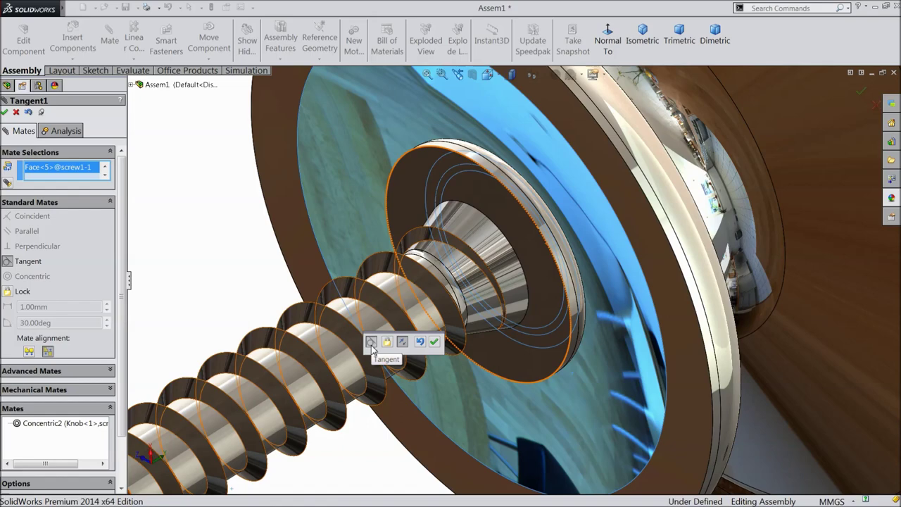
left_click(434, 342)
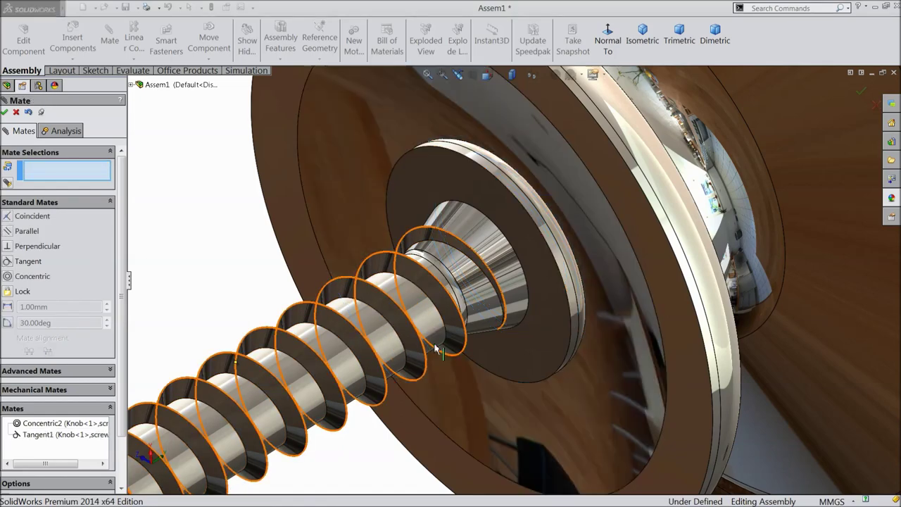
left_click(16, 113)
scroll(294, 252, "up", 6)
Orbit around the assembly and select the knob to check it is fixed.
middle_click_drag(326, 251, 332, 296)
middle_click_drag(366, 268, 303, 264)
scroll(479, 257, "down", 5)
middle_click_drag(480, 257, 483, 288)
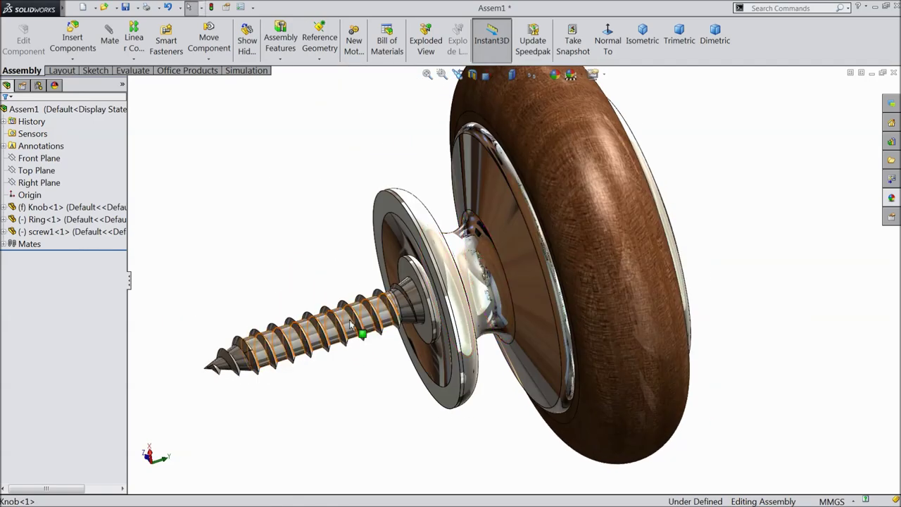
left_click(518, 226)
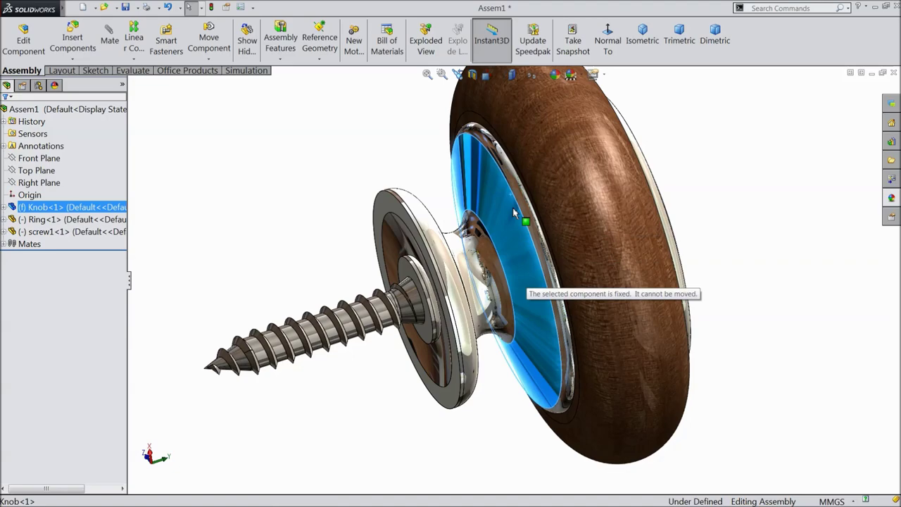
Save the finished assembly as Assem1.SLDASM.
middle_click_drag(448, 292, 402, 312)
scroll(462, 312, "down", 2)
scroll(515, 283, "up", 1)
middle_click_drag(514, 283, 542, 282)
scroll(510, 282, "up", 3)
scroll(576, 287, "down", 2)
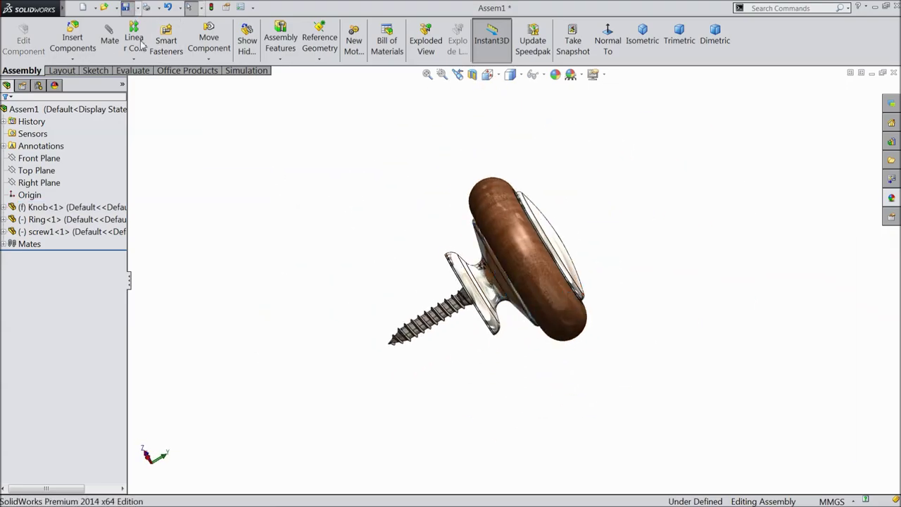
key("ctrl+s")
left_click(652, 388)
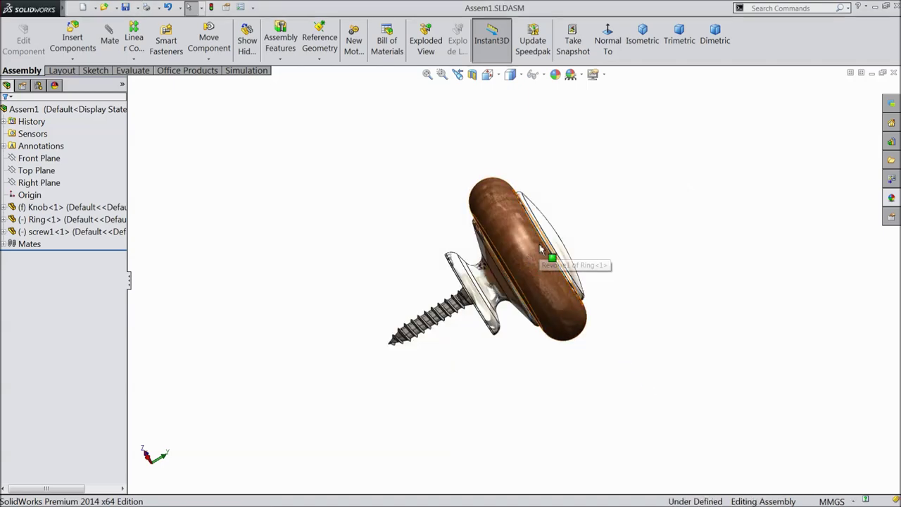
Inspect the saved door-knob assembly and set it to the Isometric view.
scroll(545, 249, "down", 3)
middle_click_drag(547, 260, 392, 303)
scroll(540, 276, "up", 2)
scroll(405, 349, "down", 3)
scroll(527, 323, "up", 3)
scroll(403, 382, "down", 3)
scroll(390, 288, "up", 1)
scroll(390, 288, "up", 2)
scroll(436, 282, "down", 2)
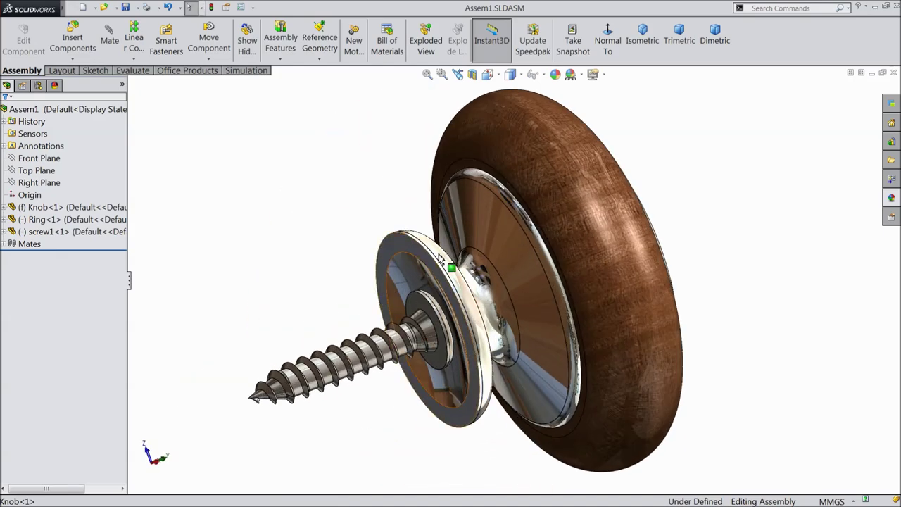
left_click(641, 36)
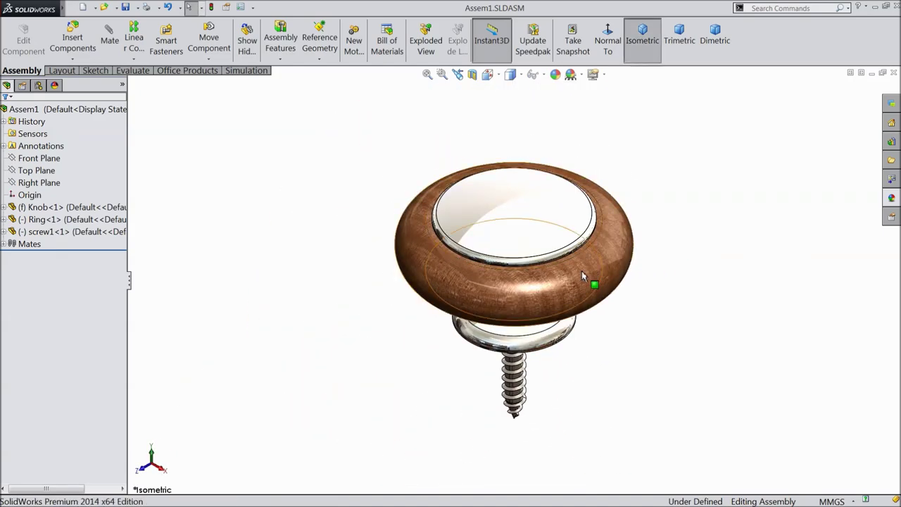